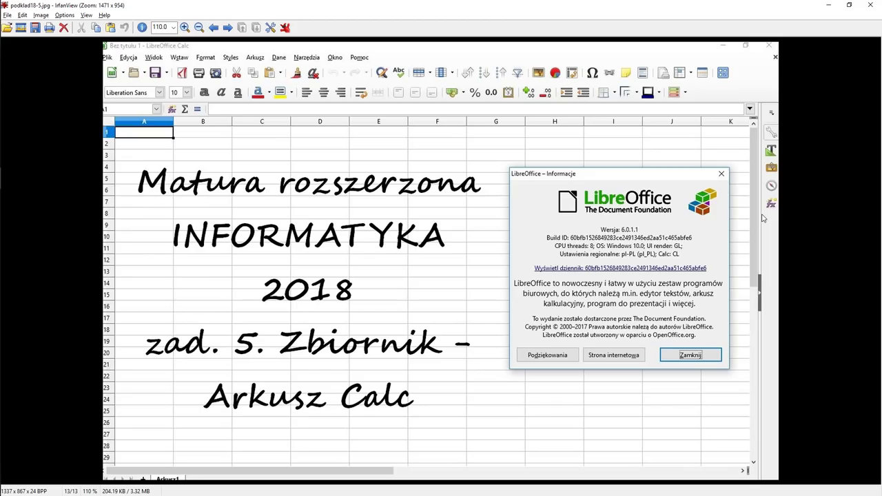
# - Switch from IrfanView's title image to the Opera window with the exam marking-scheme PDF
pyautogui.hotkey('alt', 'Tab')
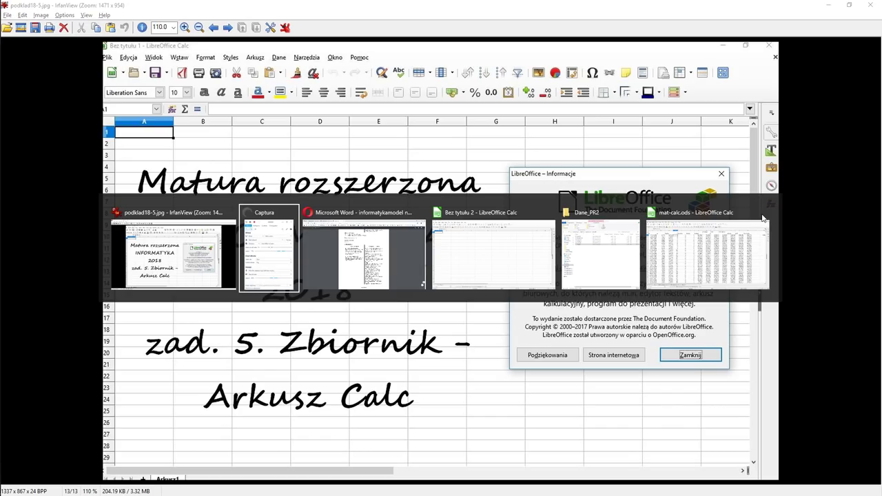
pyautogui.hotkey('alt', 'Tab')
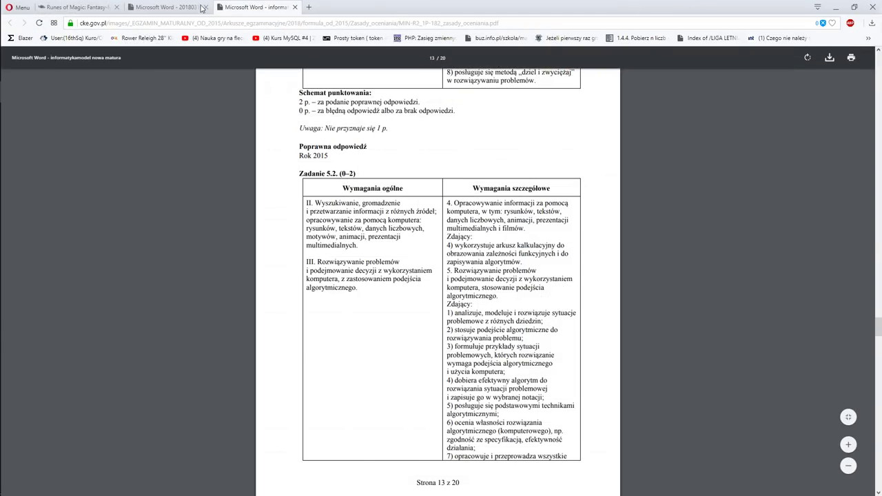
# - Show the exam task PDF at Zadanie 5 'Zbiornik' with the woda.txt description
pyautogui.click(198, 7)
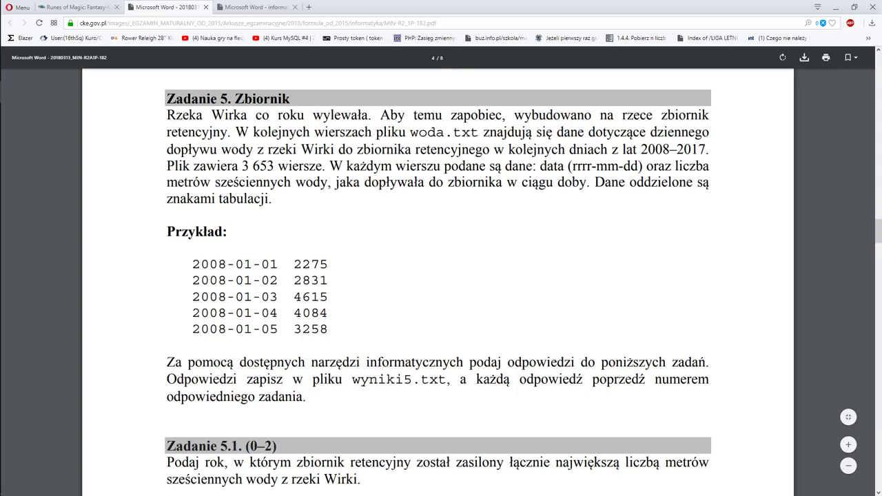
# - Open woda.txt from the Dane_PR2 folder in PSPad
pyautogui.hotkey('alt', 'Tab')
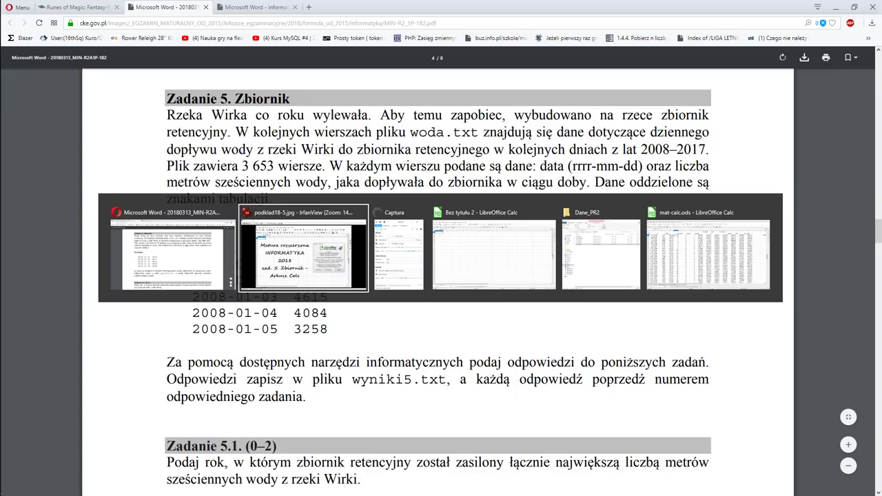
pyautogui.press('Tab')
pyautogui.press('Tab')
pyautogui.press('Tab')
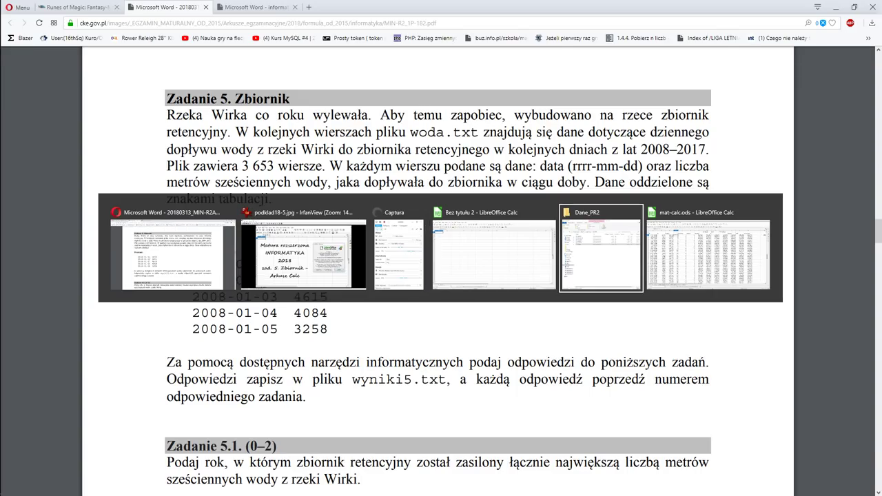
pyautogui.doubleClick(400, 199)
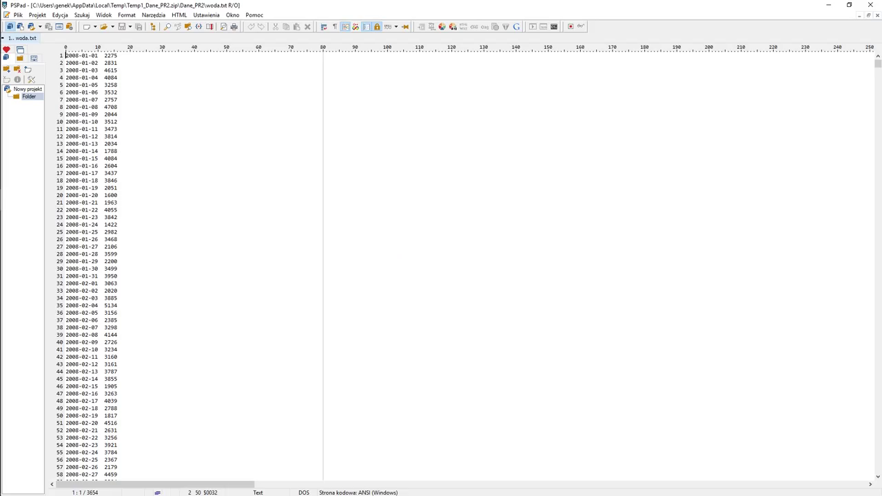
# - Confirm woda.txt ends at line 3654 and copy the whole file
pyautogui.scroll(-5, 441, 262)
pyautogui.scroll(-5, 441, 262)
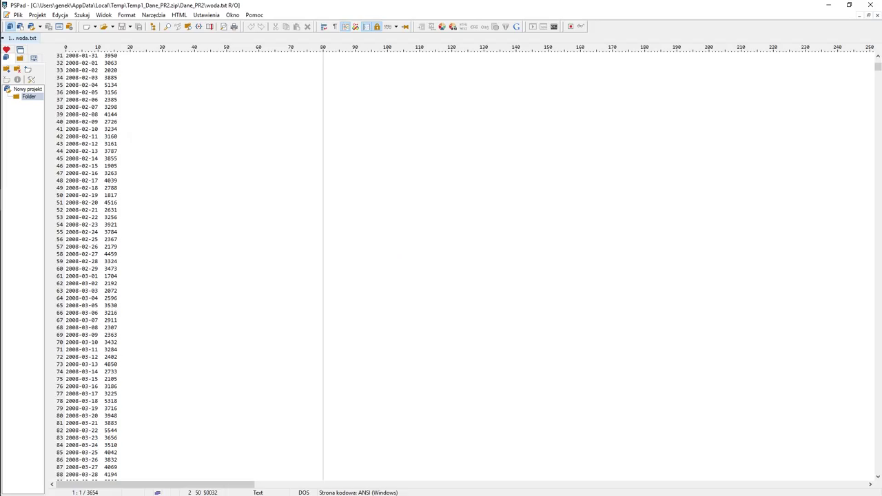
pyautogui.hotkey('ctrl', 'End')
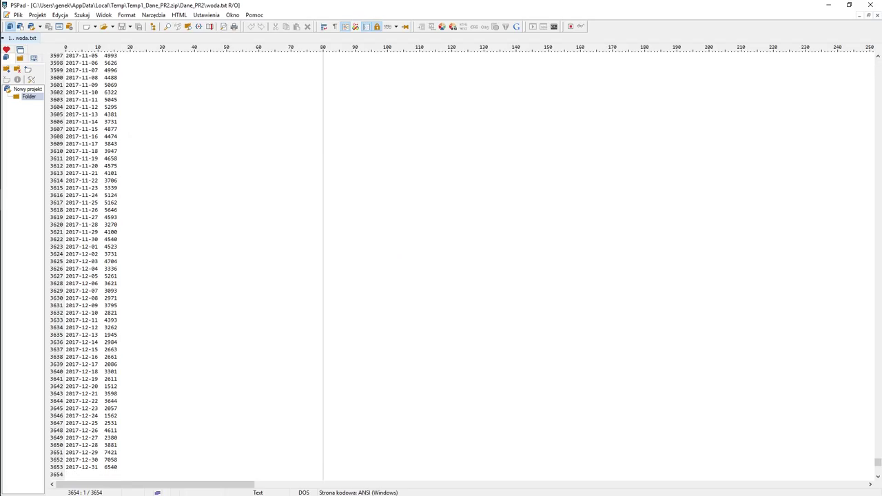
pyautogui.hotkey('ctrl', 'a')
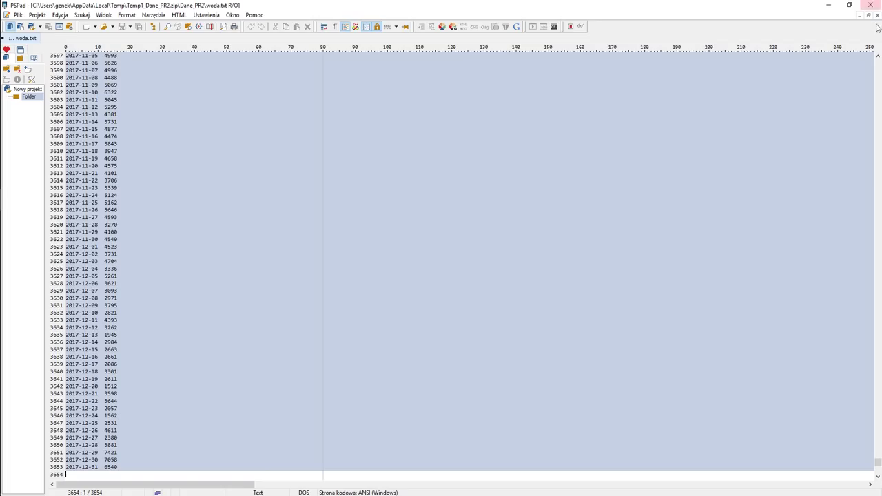
pyautogui.hotkey('ctrl', 'c')
pyautogui.hotkey('alt', 'Tab')
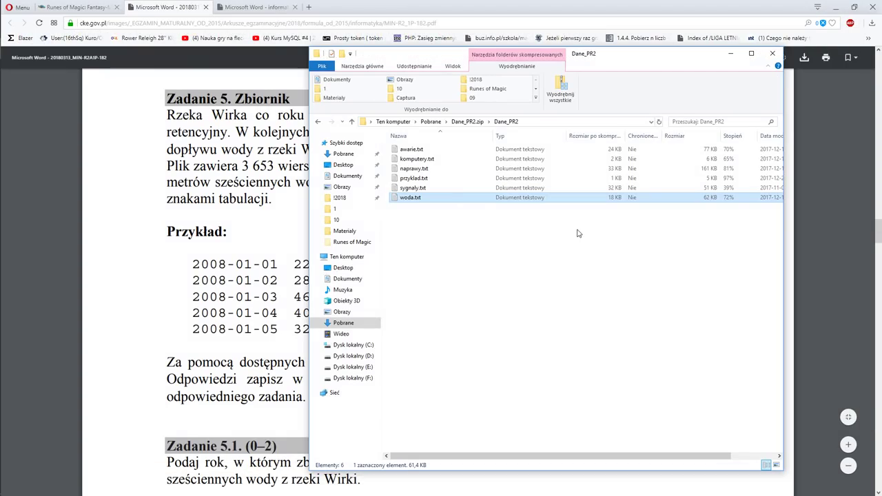
# - Paste the water data into the empty Calc workbook, importing the first column as YMD dates
pyautogui.hotkey('alt', 'Tab')
pyautogui.press('Tab')
pyautogui.press('Tab')
pyautogui.press('Tab')
pyautogui.click(577, 233)
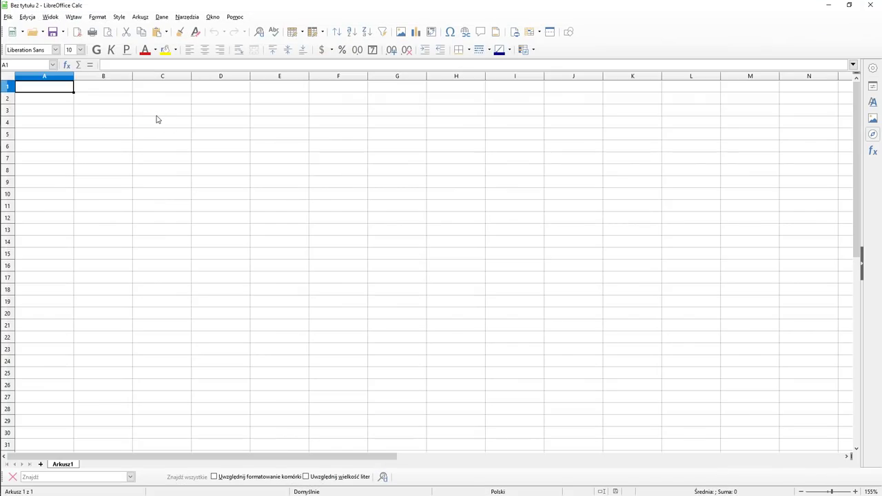
pyautogui.hotkey('ctrl', 'v')
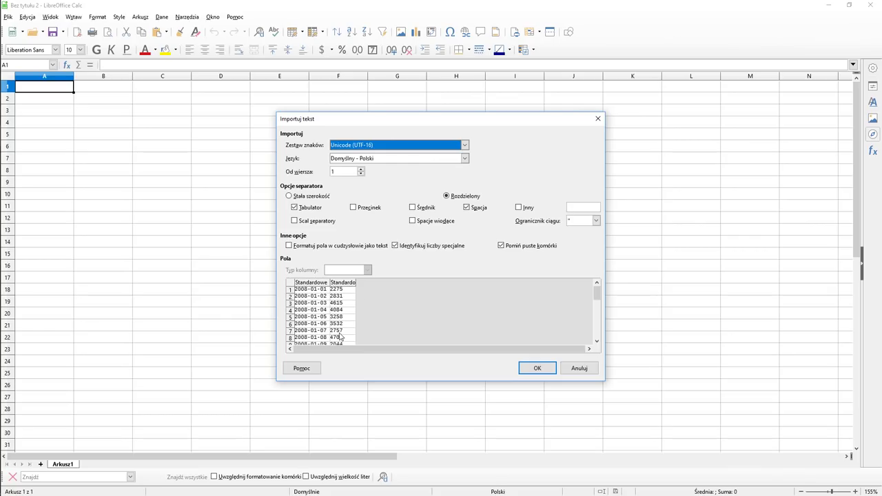
pyautogui.click(317, 286)
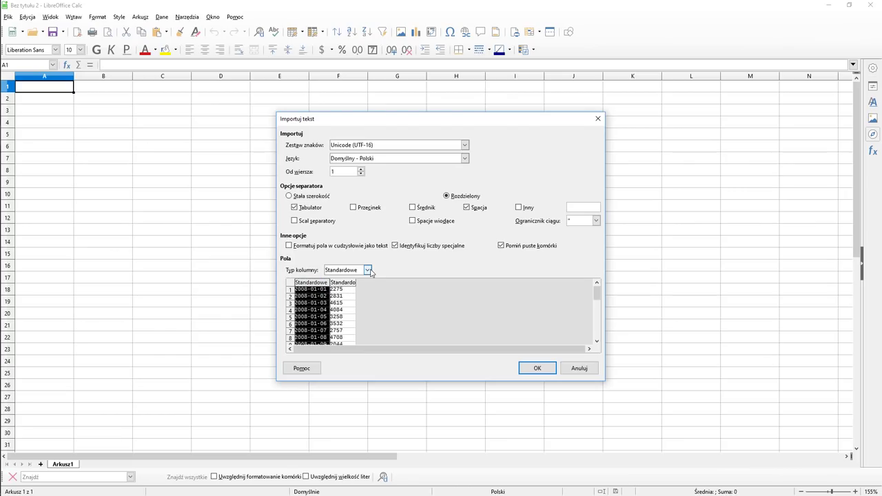
pyautogui.click(370, 270)
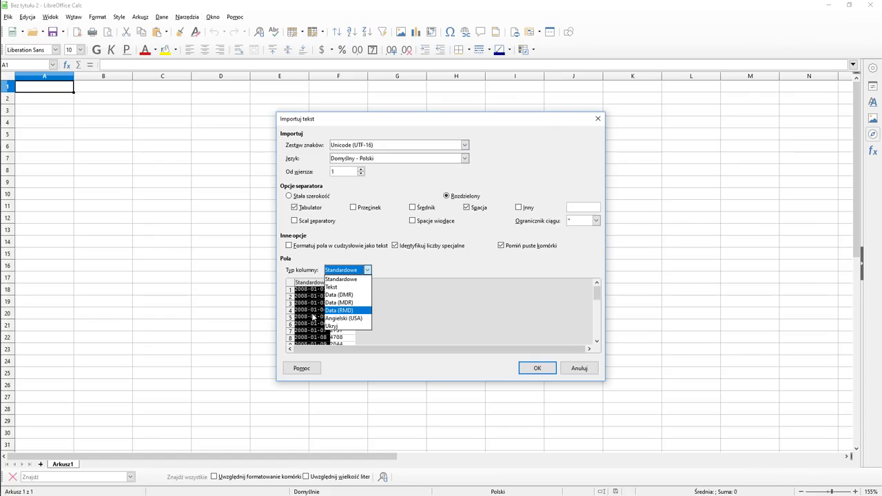
pyautogui.click(348, 311)
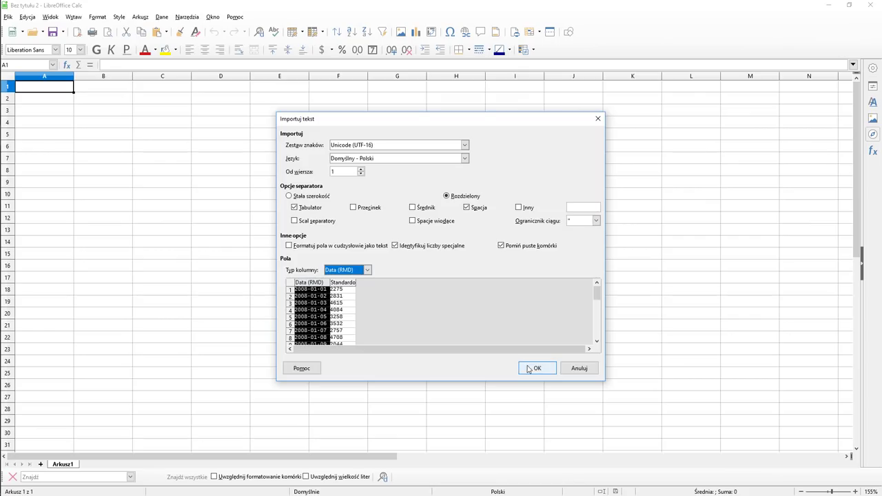
pyautogui.click(534, 368)
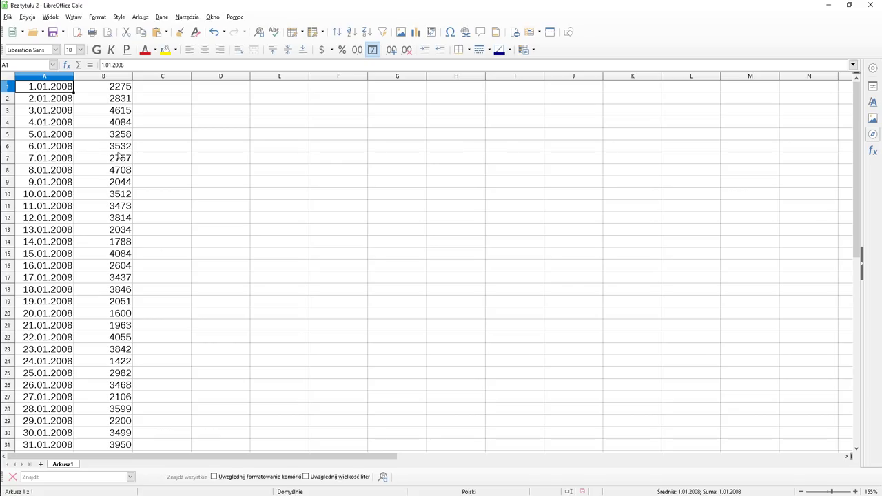
pyautogui.click(160, 155)
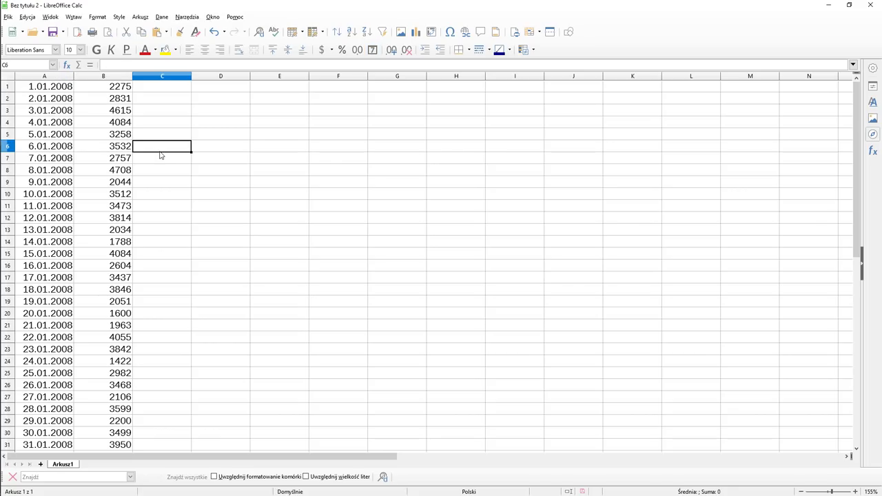
pyautogui.write('r')
pyautogui.press('Return')
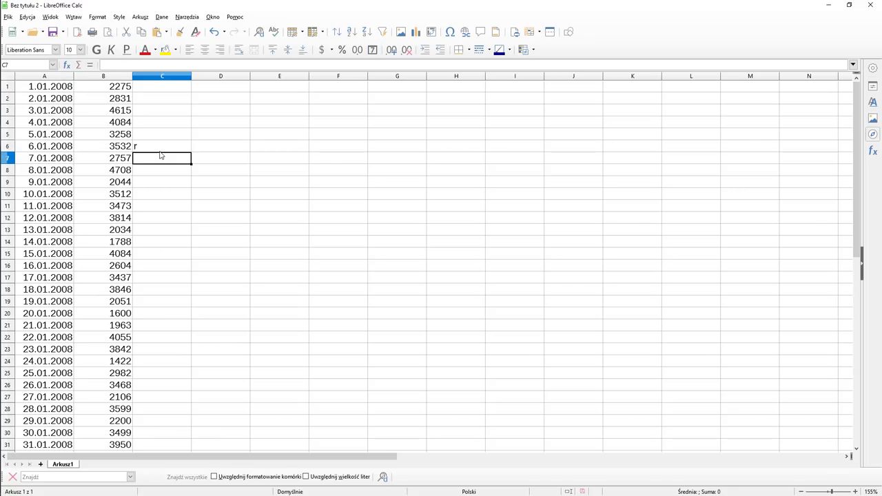
pyautogui.press('Up')
pyautogui.press('Left')
pyautogui.press('Left')
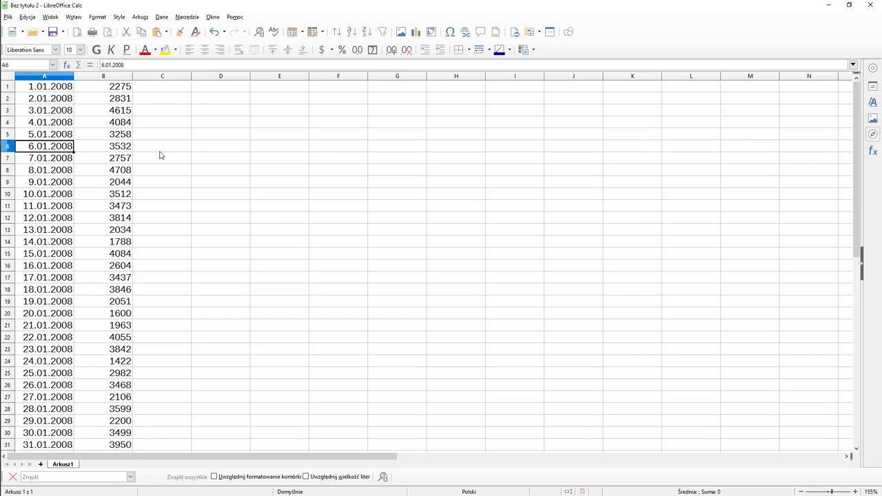
pyautogui.press('Up')
pyautogui.press('Up')
pyautogui.press('Up')
pyautogui.press('Up')
pyautogui.press('Up')
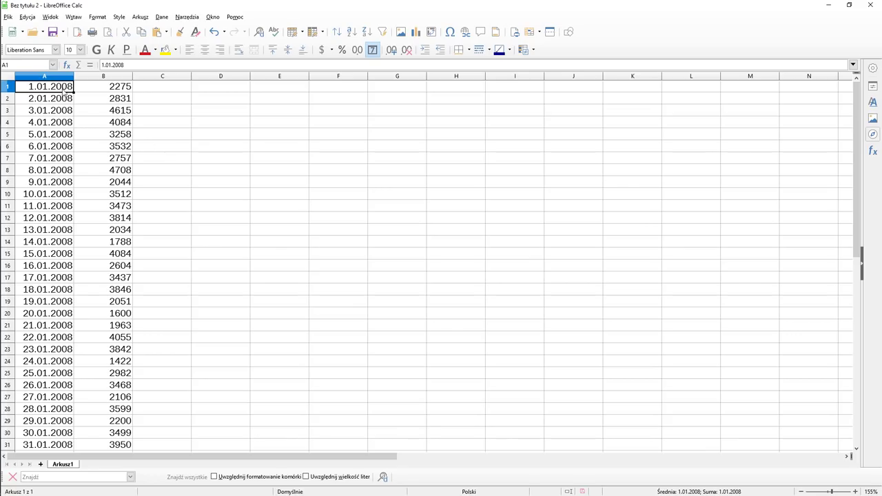
pyautogui.click(97, 20)
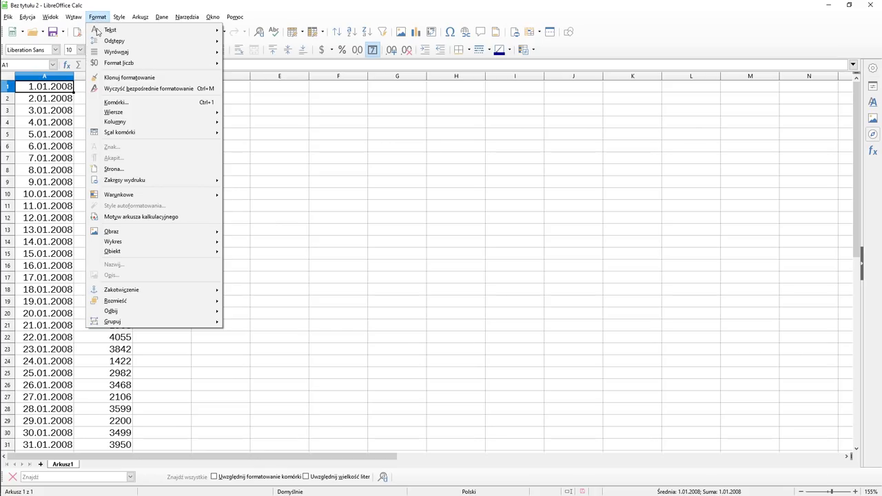
pyautogui.click(127, 104)
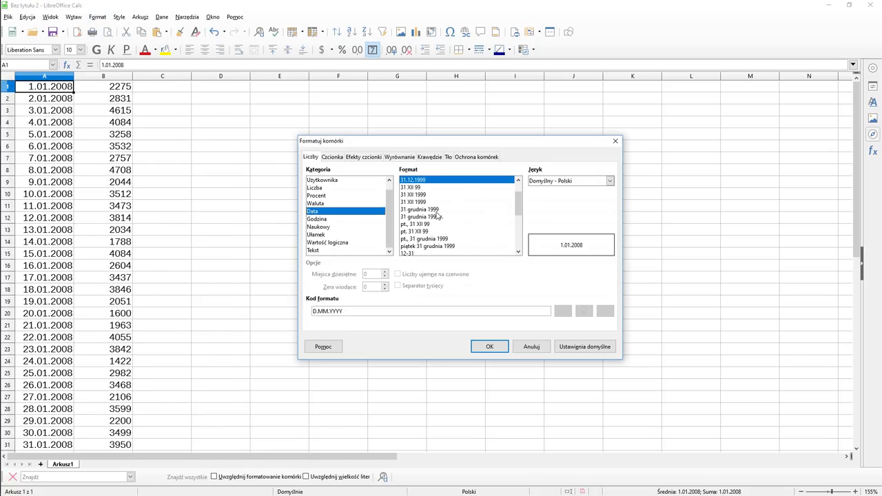
pyautogui.click(531, 348)
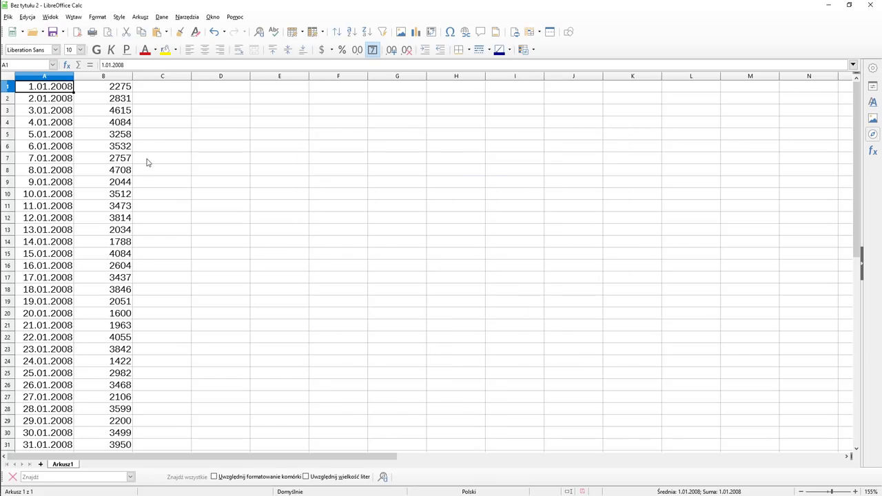
pyautogui.click(55, 111)
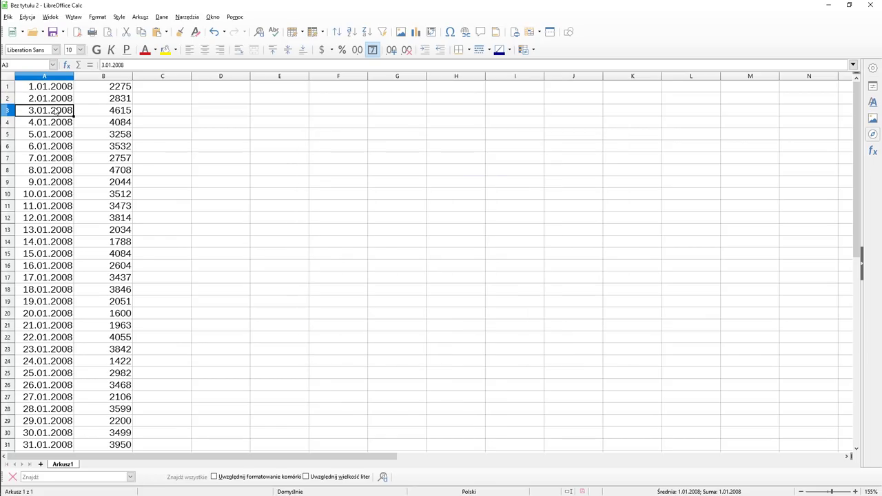
pyautogui.click(7, 87)
# - Insert a new row 1 with headers 'data' in A1 and 'woda' in B1
pyautogui.rightClick(8, 87)
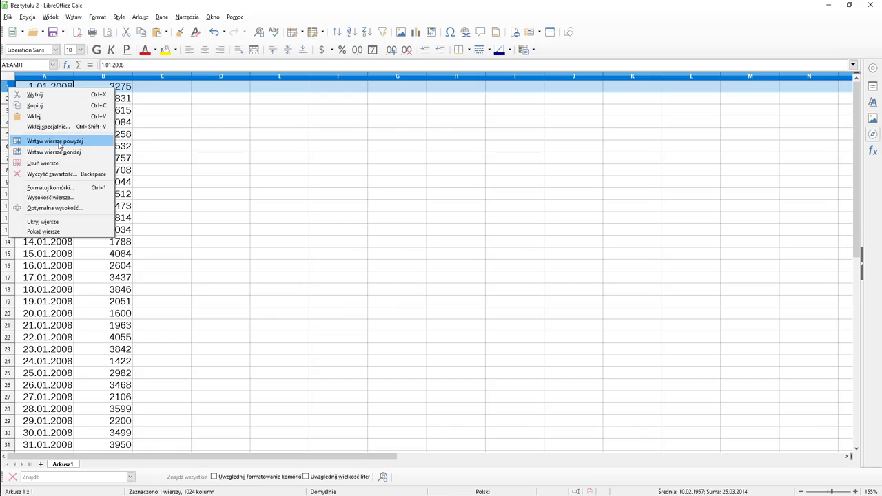
pyautogui.click(59, 141)
pyautogui.click(51, 87)
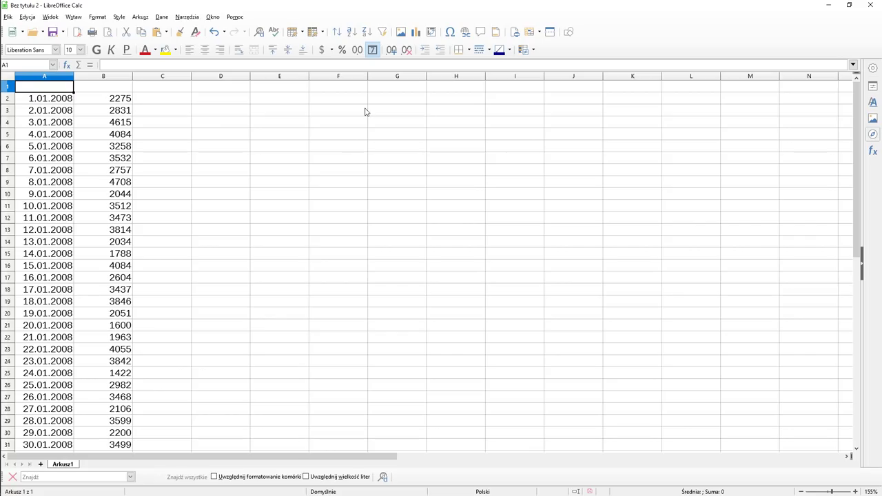
pyautogui.write('data')
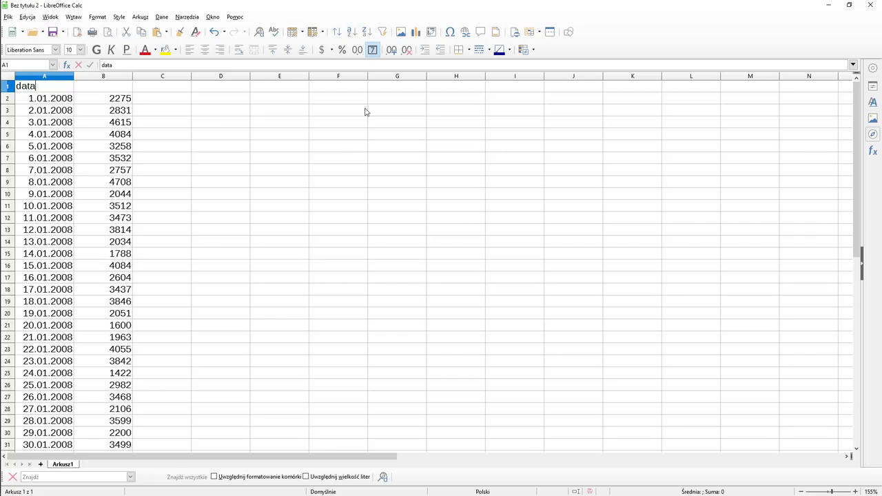
pyautogui.press('Tab')
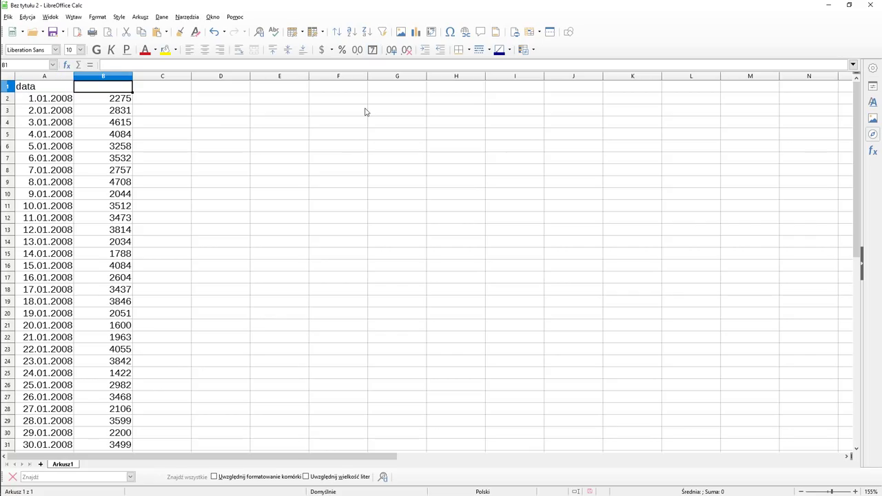
pyautogui.write('woda')
pyautogui.press('Return')
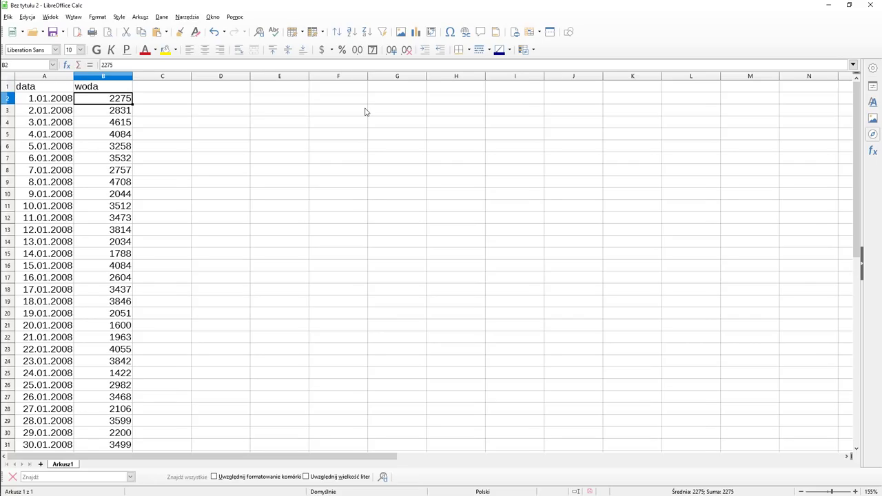
pyautogui.hotkey('ctrl', 'Down')
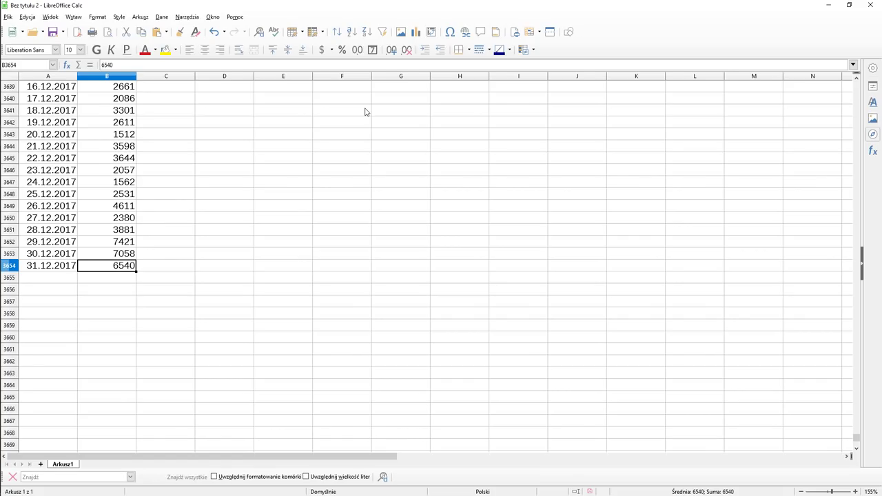
pyautogui.hotkey('ctrl', 'Up')
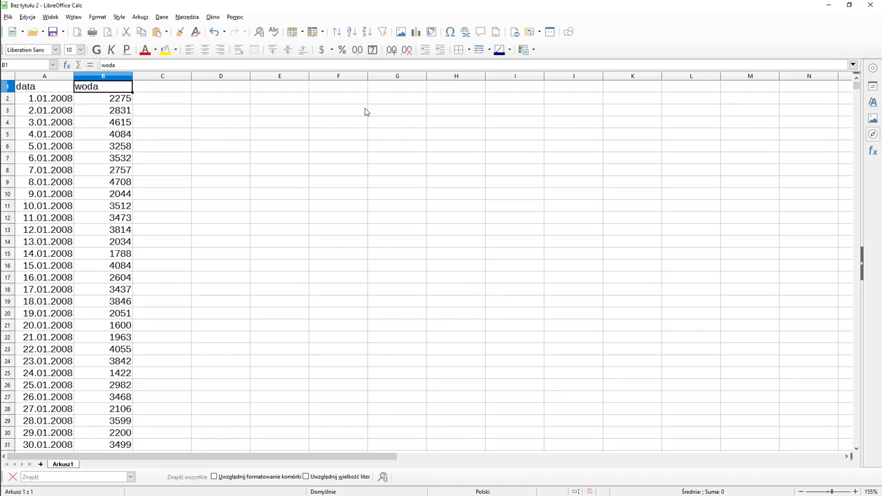
pyautogui.hotkey('alt', 'Tab')
pyautogui.hotkey('alt', 'Tab')
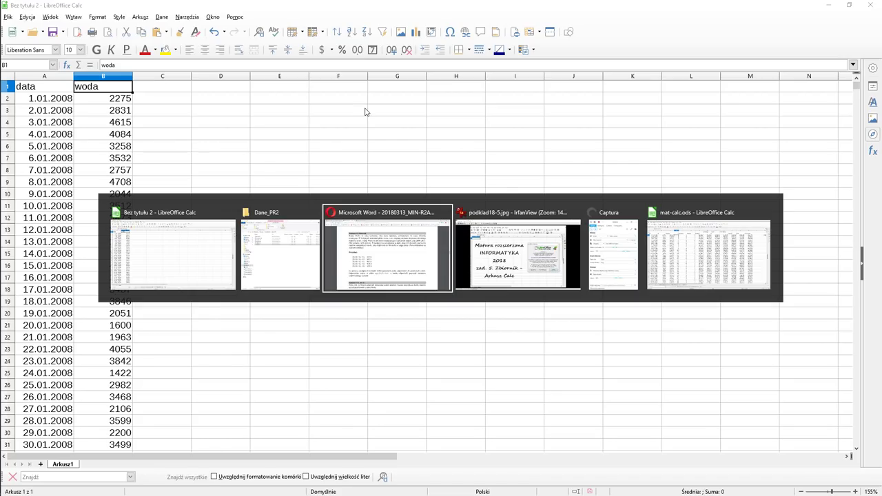
pyautogui.scroll(-3, 339, 236)
pyautogui.scroll(-2, 339, 236)
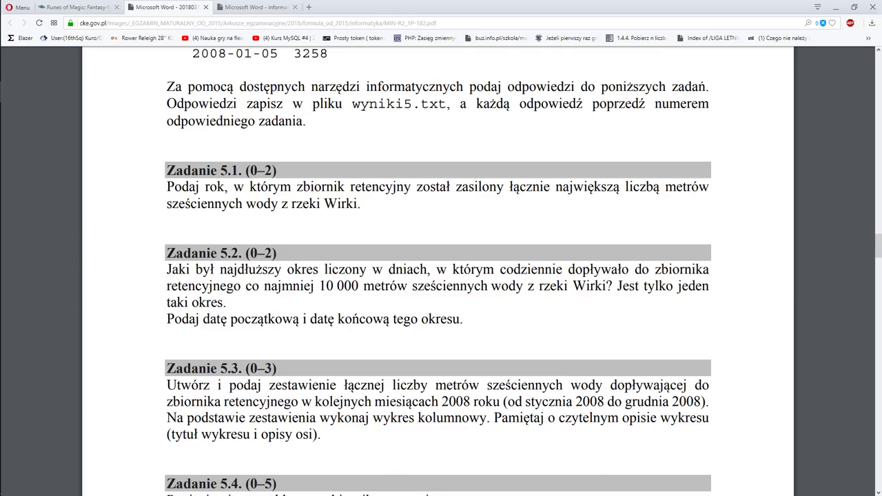
pyautogui.hotkey('alt', 'Tab')
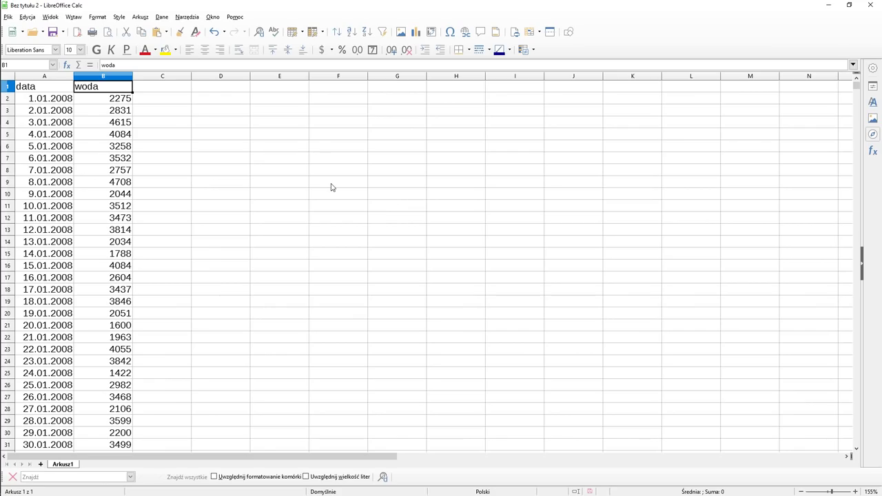
# - Select the whole data table A1:B3654
pyautogui.press('Left')
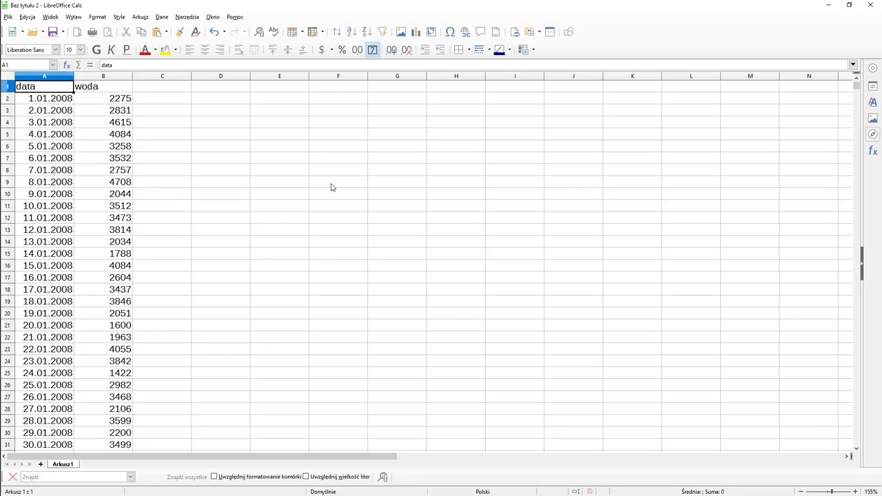
pyautogui.hotkey('ctrl', 'shift', 'Right')
pyautogui.hotkey('ctrl', 'shift', 'Down')
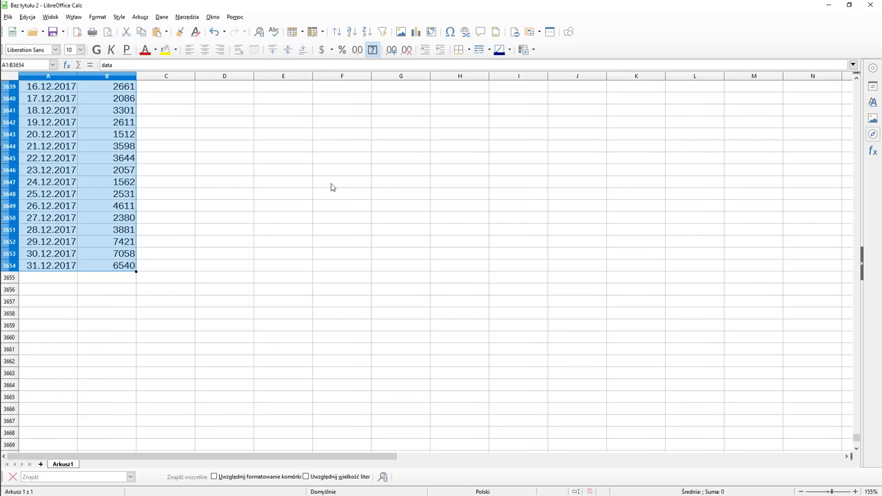
pyautogui.hotkey('ctrl', 'shift', 'Up')
pyautogui.press('Left')
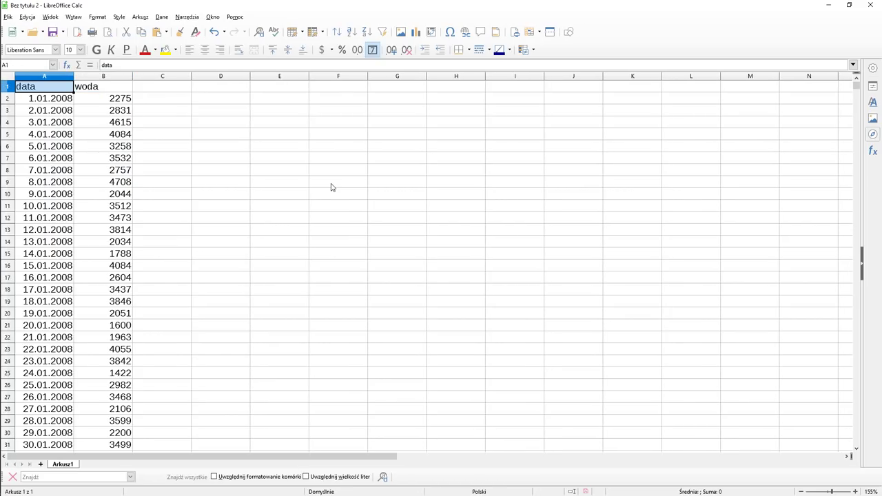
pyautogui.press('Down')
pyautogui.press('Up')
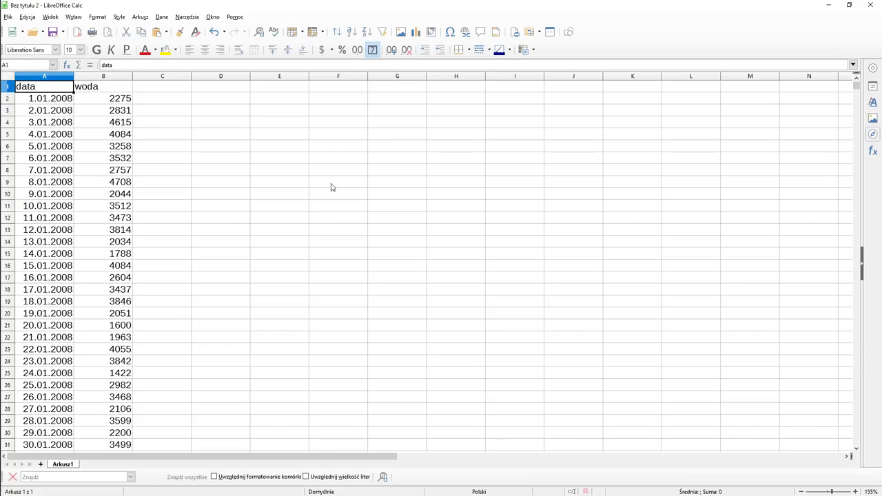
pyautogui.press('ctrl+KP_Multiply')
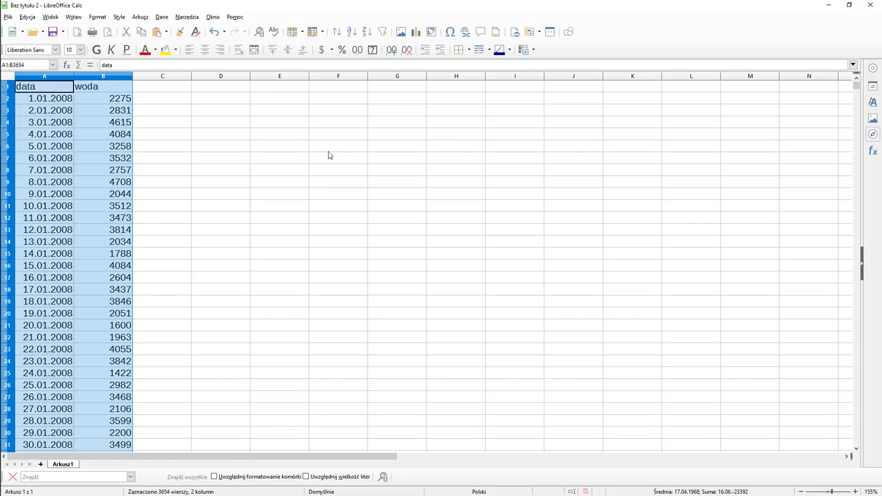
# - Create a pivot table on a new sheet with data as row field and Suma of woda
pyautogui.click(164, 18)
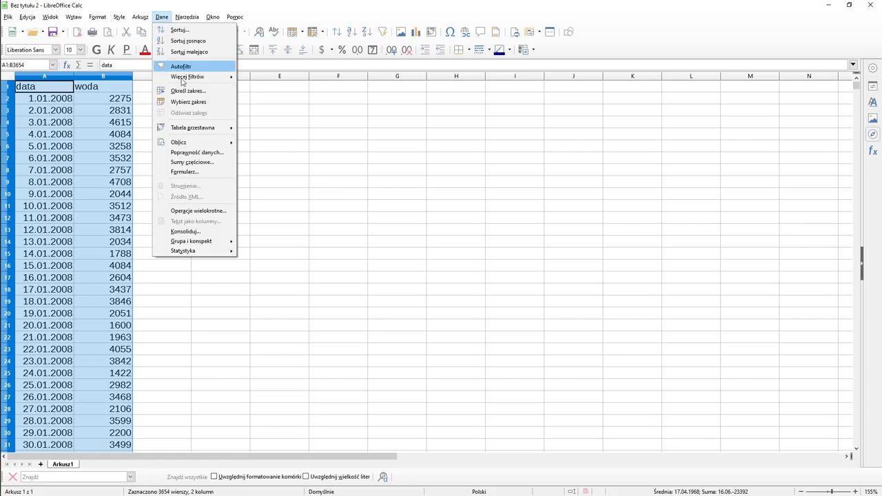
pyautogui.click(260, 131)
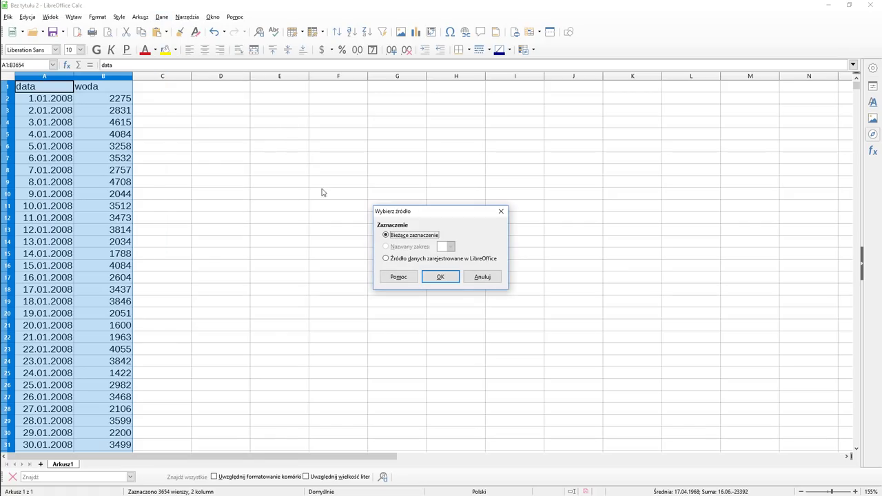
pyautogui.click(440, 277)
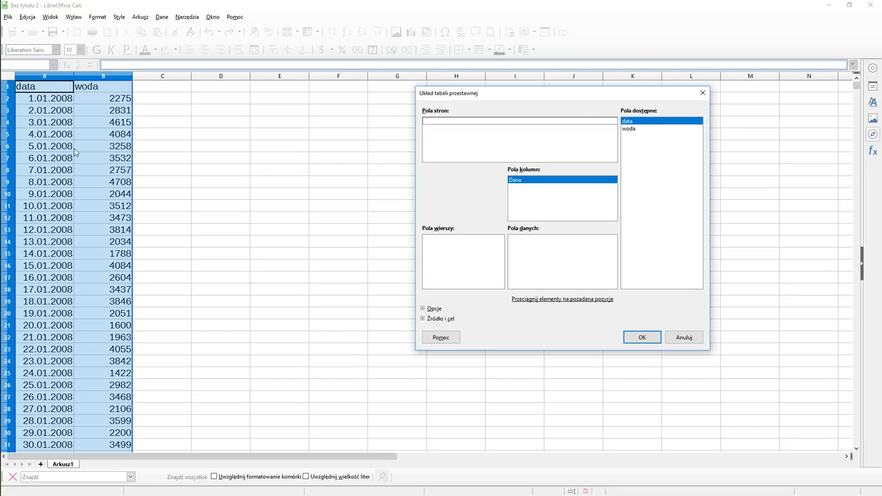
pyautogui.click(637, 122)
pyautogui.moveTo(639, 123); pyautogui.dragTo(454, 256)
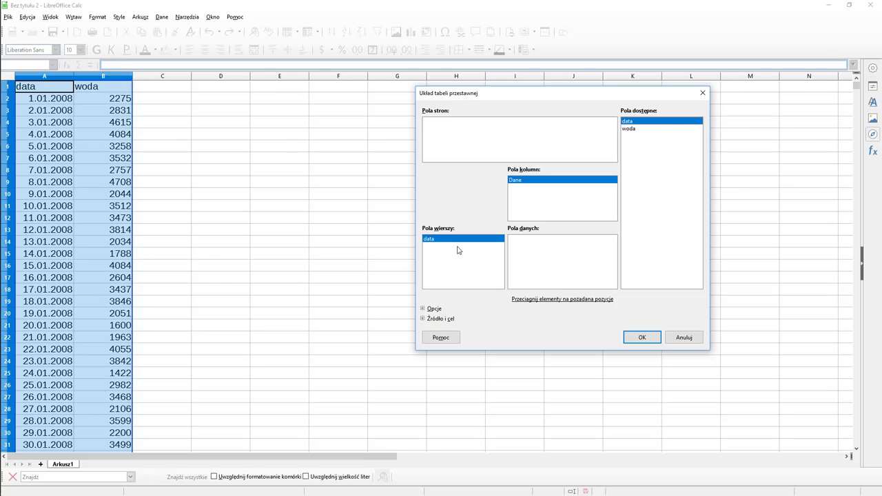
pyautogui.moveTo(636, 131); pyautogui.dragTo(532, 253)
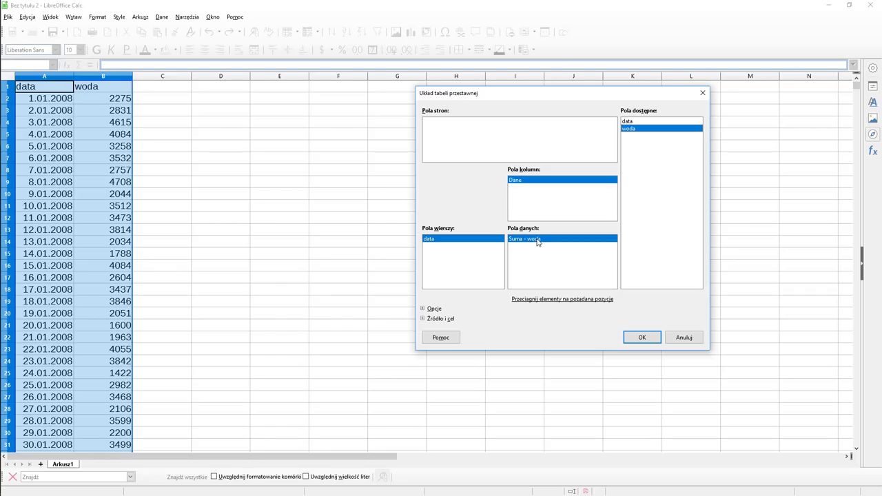
pyautogui.doubleClick(538, 239)
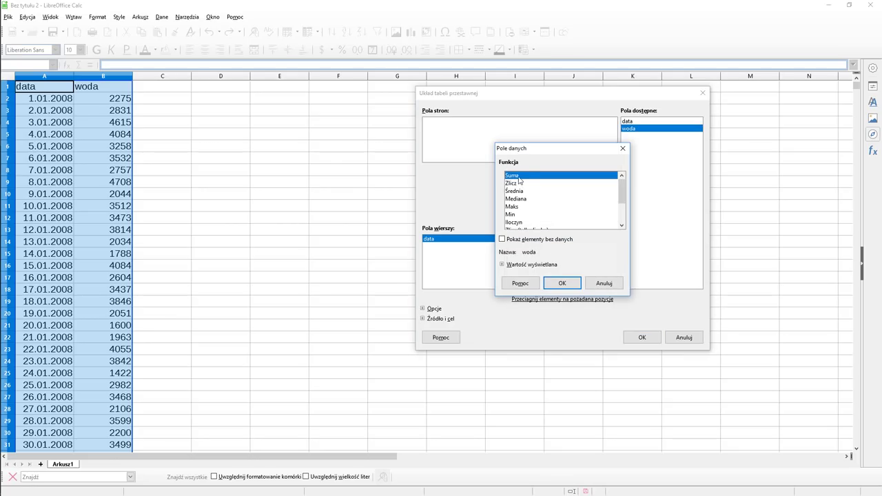
pyautogui.click(593, 283)
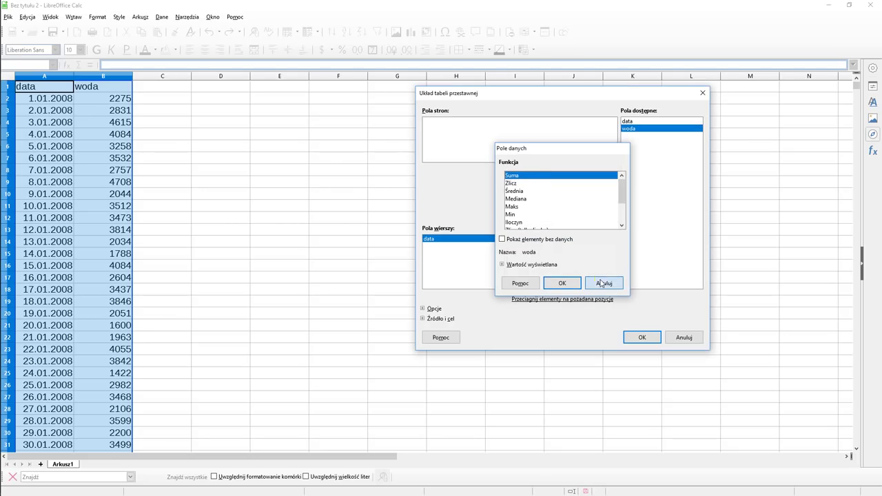
pyautogui.click(643, 337)
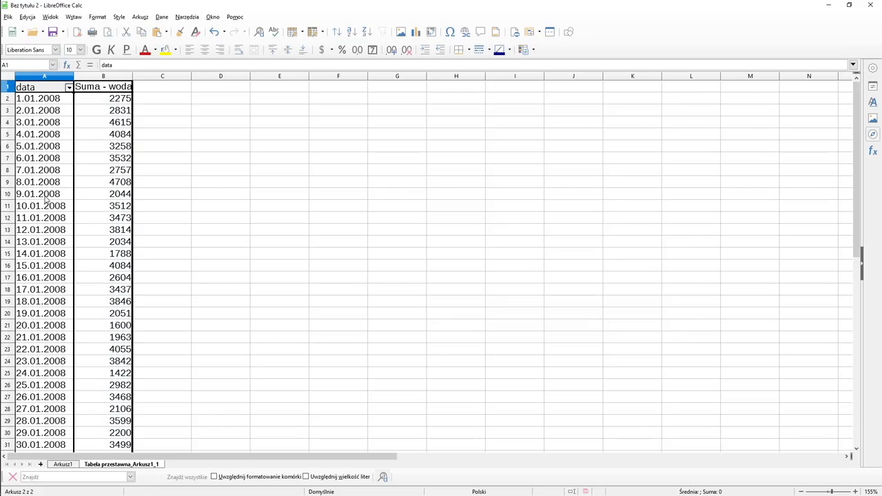
# - Group the pivot table's dates by years (Lata) only, with months and quarters turned off
pyautogui.click(47, 198)
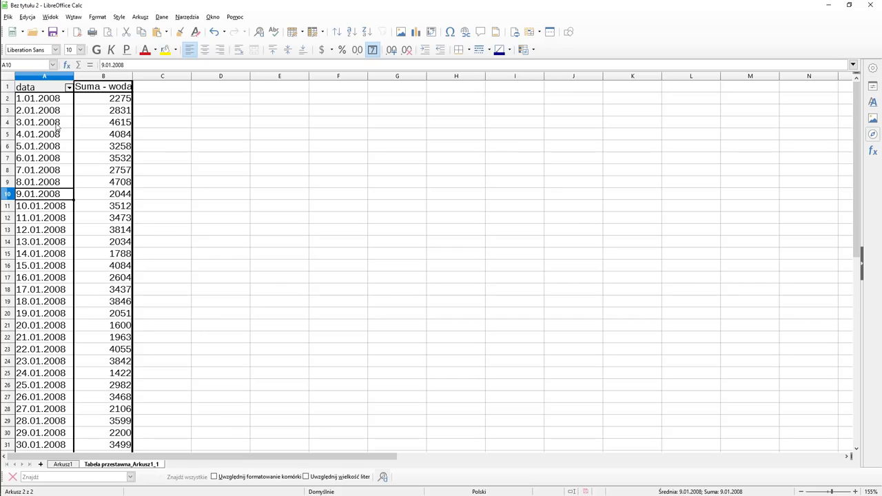
pyautogui.click(57, 188)
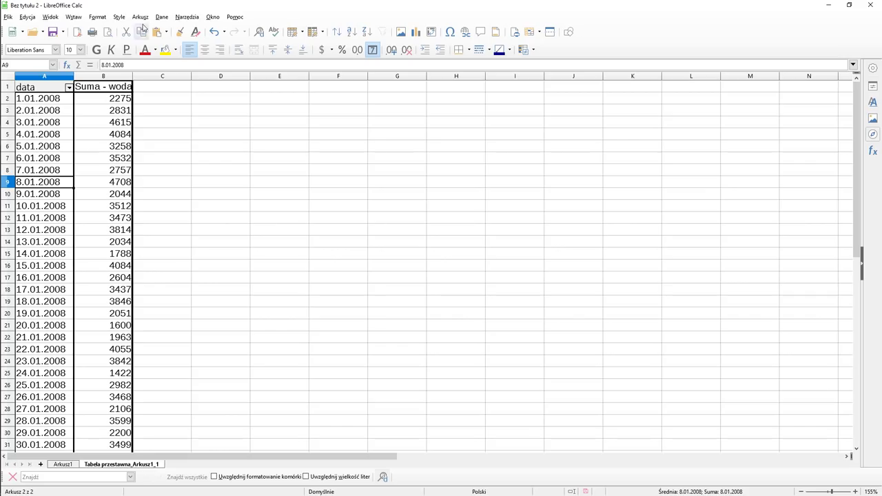
pyautogui.click(162, 17)
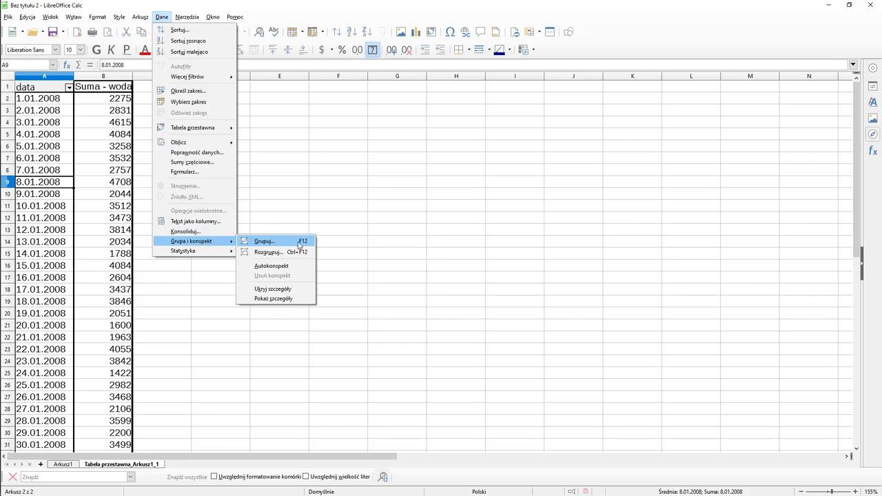
pyautogui.moveTo(191, 241)
pyautogui.click(268, 244)
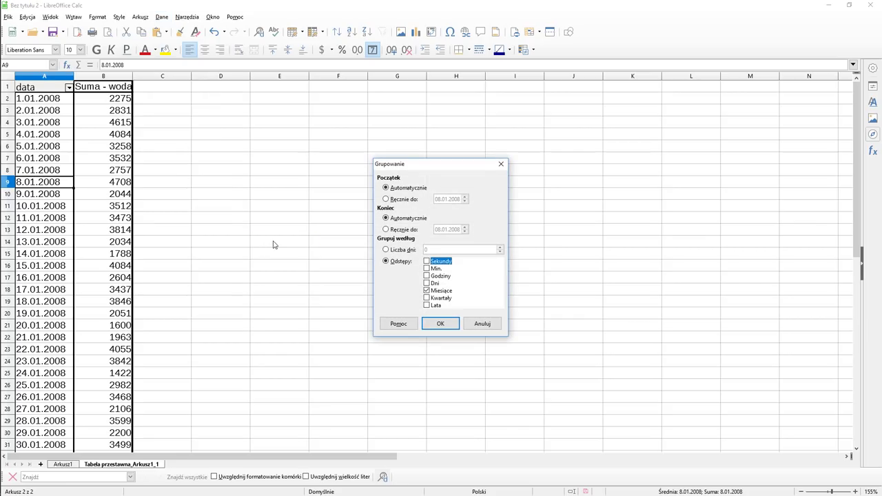
pyautogui.click(432, 292)
pyautogui.click(427, 298)
pyautogui.click(425, 290)
pyautogui.click(426, 298)
pyautogui.click(426, 306)
pyautogui.click(439, 325)
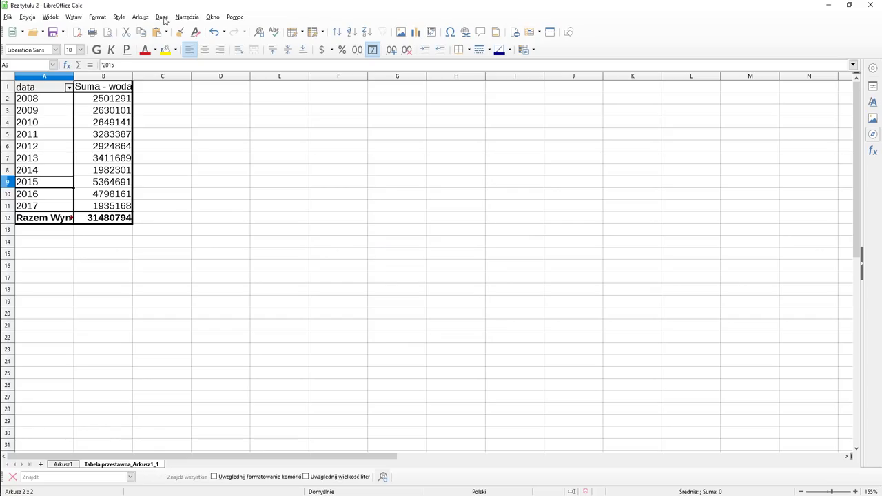
# - Sort the pivot table's years by Suma - woda in descending (Malejąco) order
pyautogui.click(53, 134)
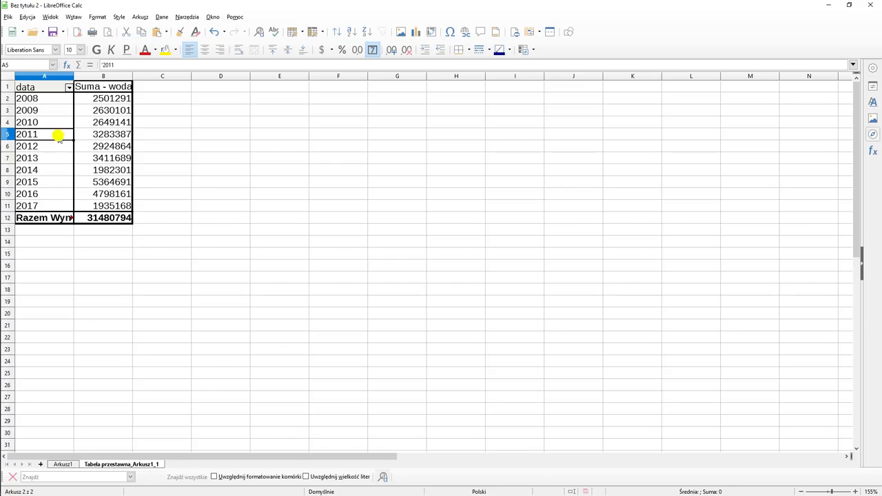
pyautogui.rightClick(59, 137)
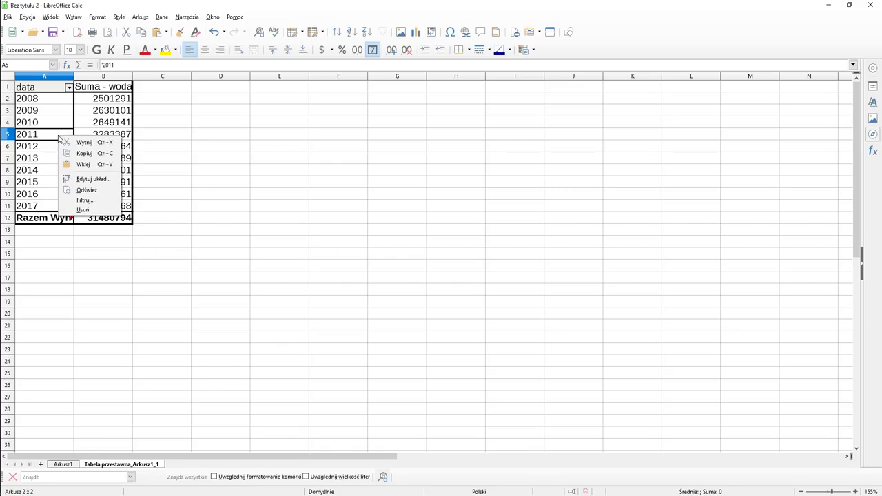
pyautogui.click(87, 180)
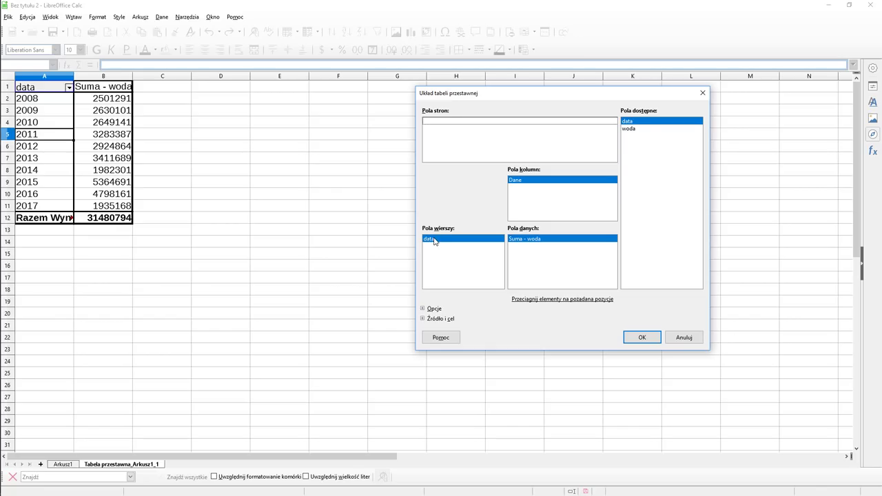
pyautogui.doubleClick(434, 240)
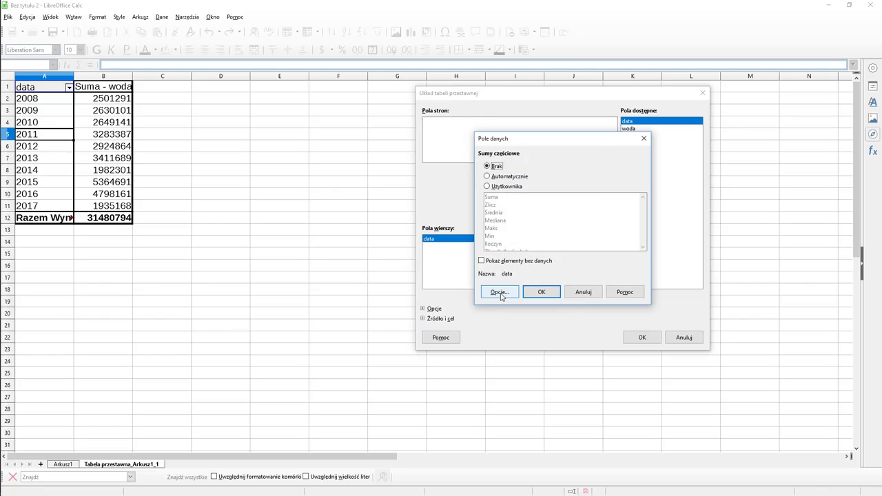
pyautogui.click(500, 293)
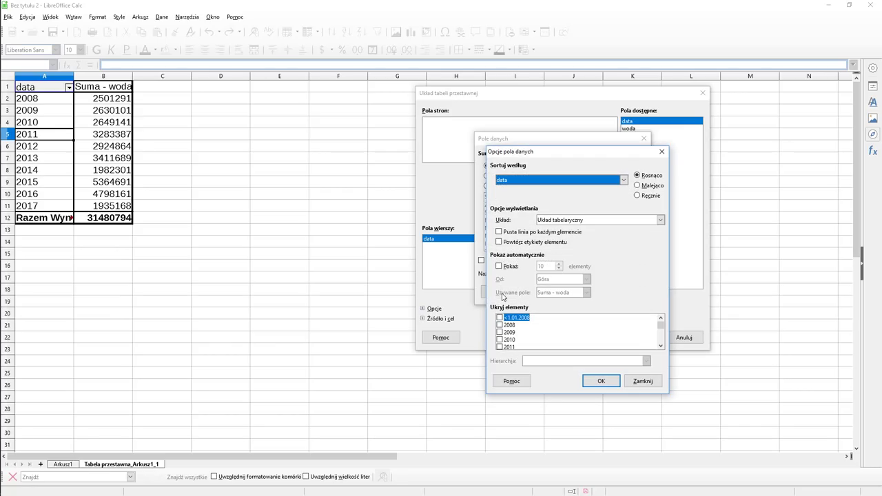
pyautogui.click(623, 180)
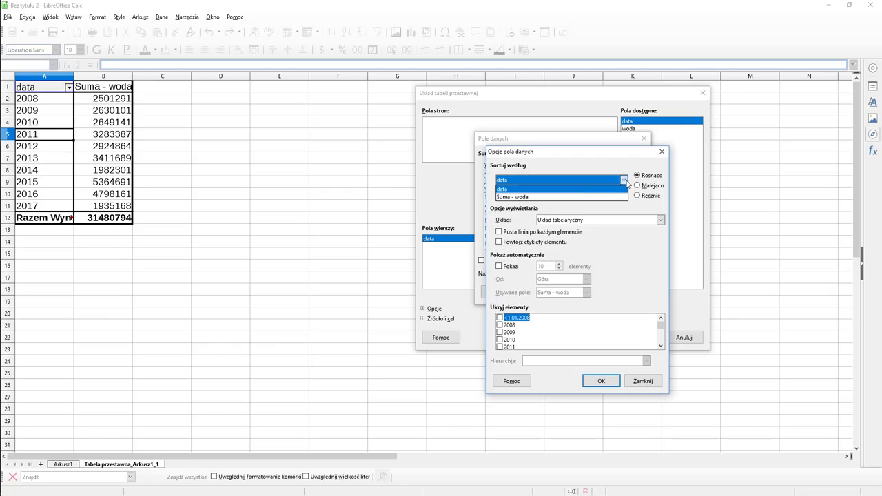
pyautogui.click(581, 197)
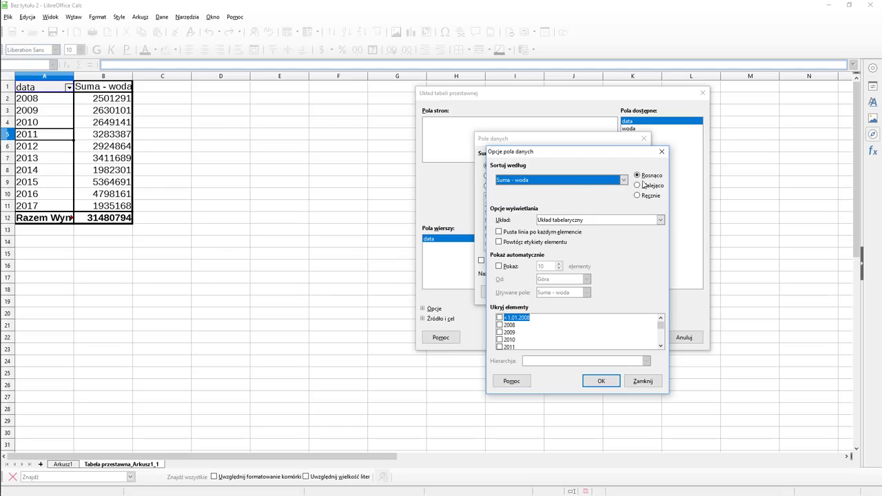
pyautogui.click(639, 185)
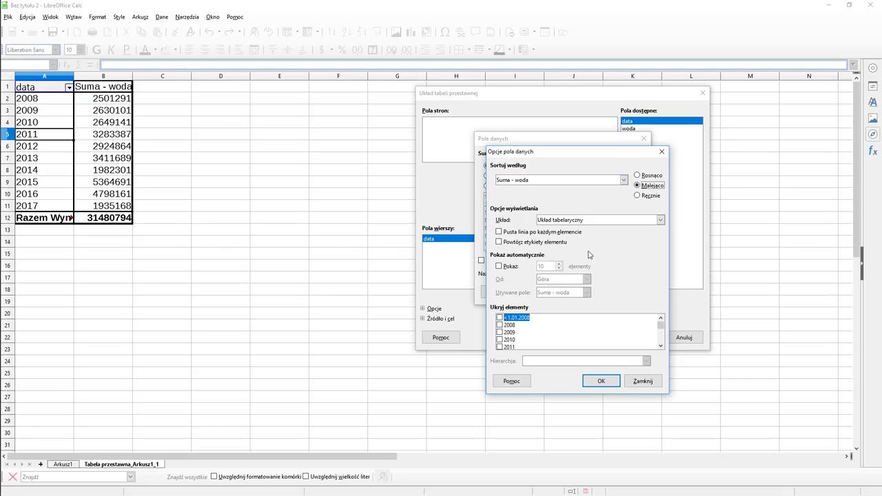
pyautogui.click(601, 381)
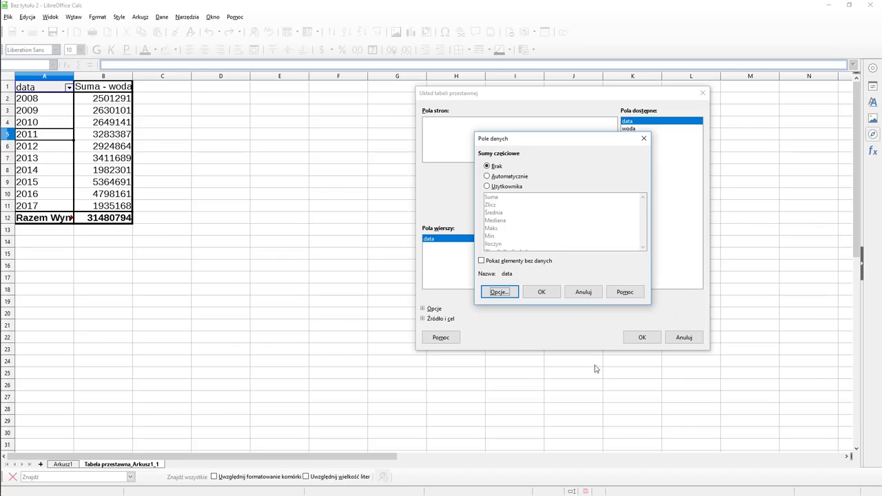
pyautogui.click(548, 293)
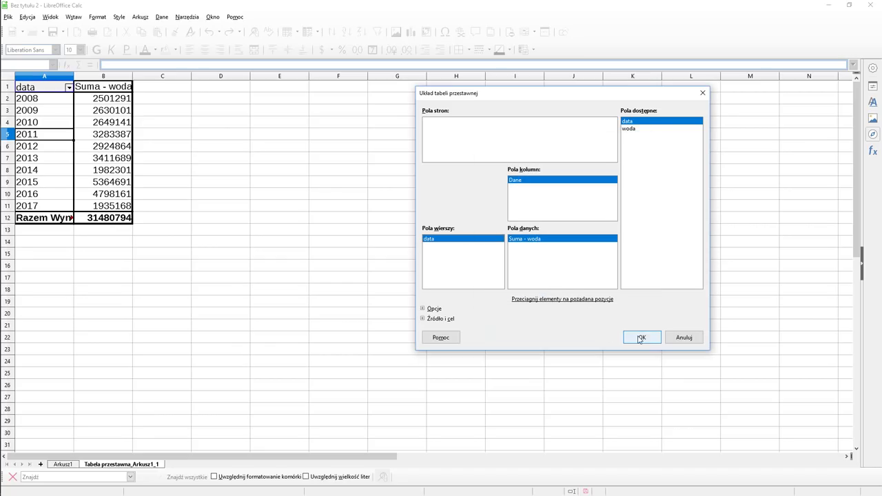
pyautogui.click(640, 338)
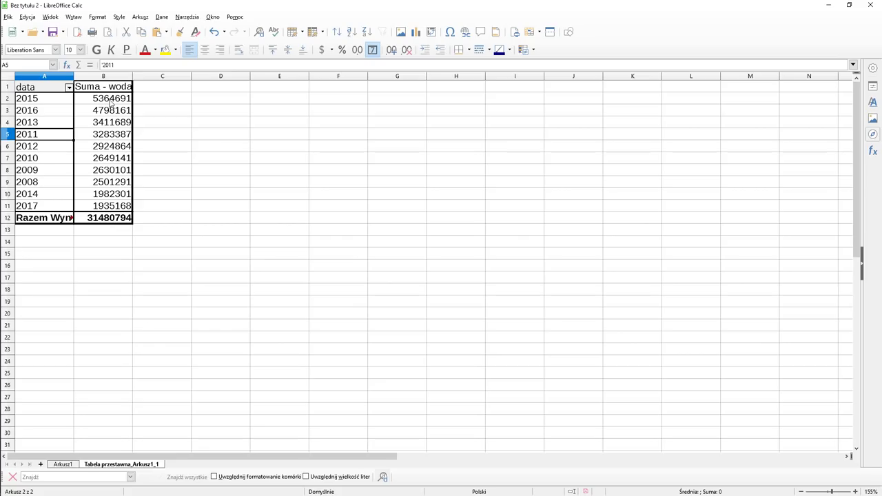
# - Check tasks 5.1–5.3 and the marking scheme's 'Rok 2015' answer in Opera, then return to Calc
pyautogui.hotkey('alt', 'Tab')
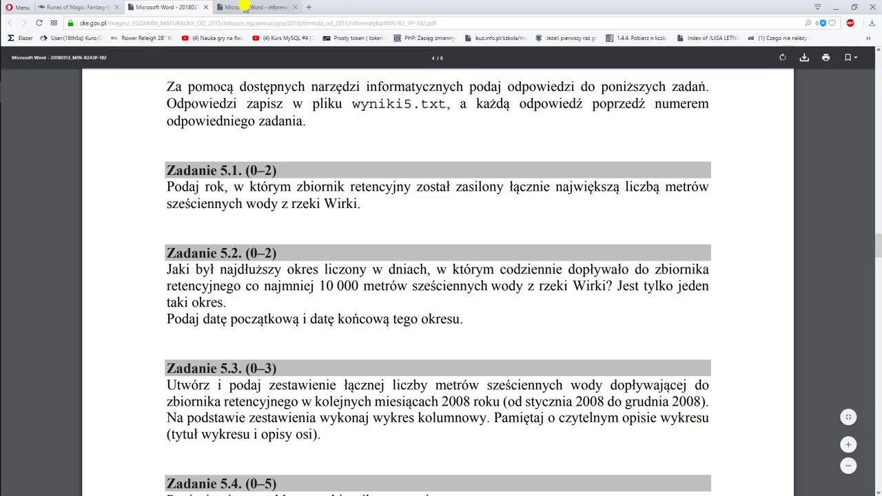
pyautogui.click(245, 8)
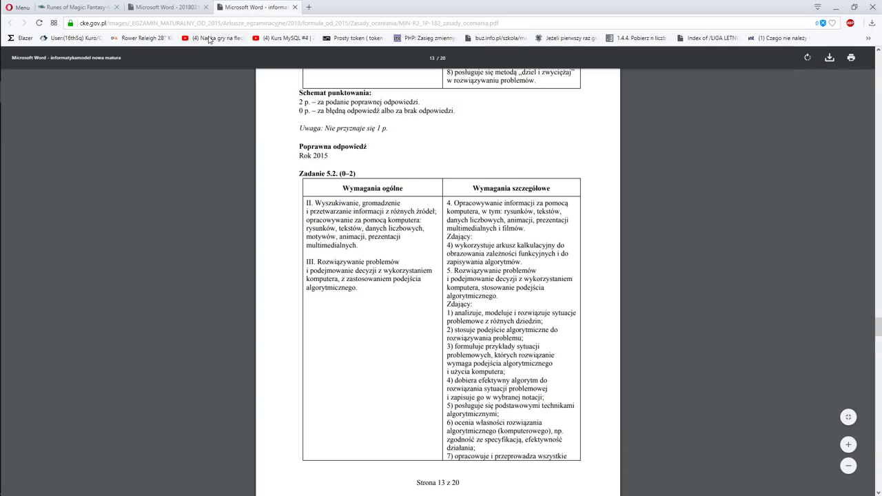
pyautogui.click(176, 7)
pyautogui.hotkey('alt', 'Tab')
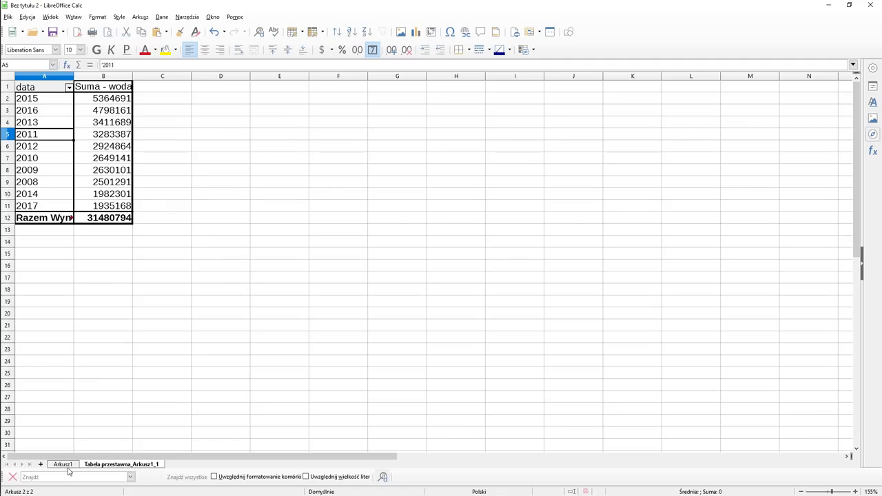
# - On Arkusz1, enter =ROK(A2) in C2 and fill it down column C
pyautogui.click(67, 467)
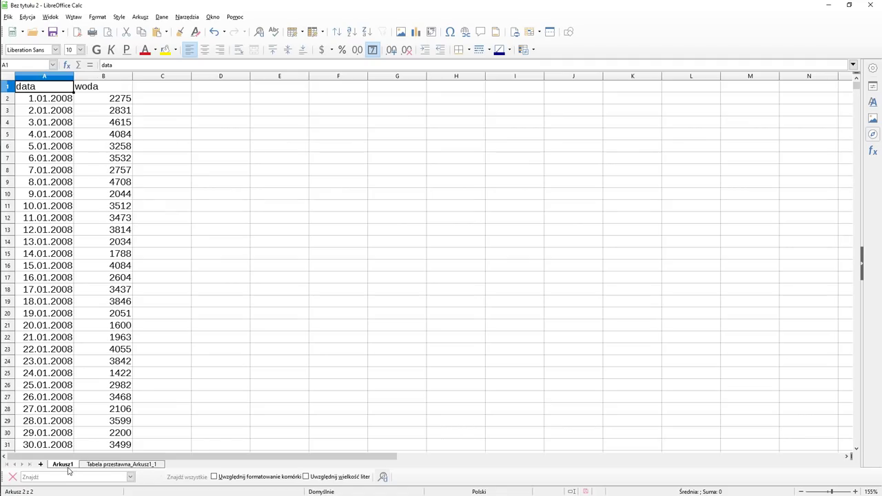
pyautogui.click(109, 465)
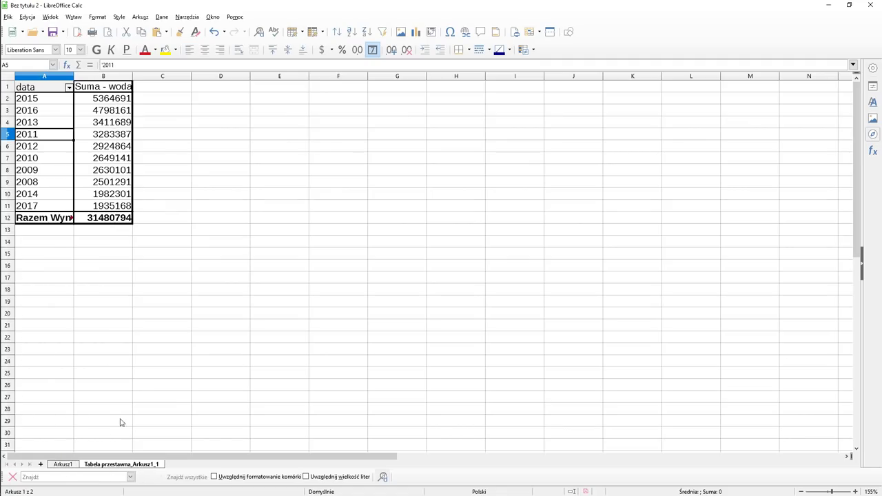
pyautogui.click(69, 466)
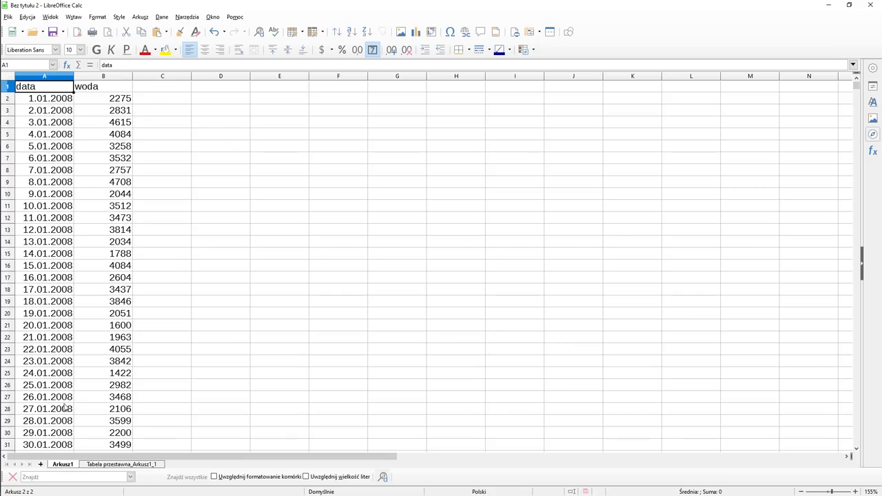
pyautogui.click(161, 102)
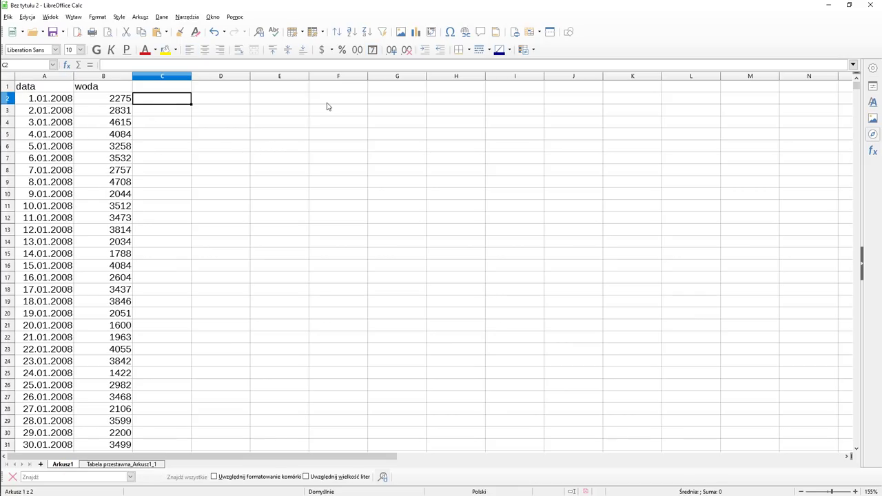
pyautogui.write('=rok')
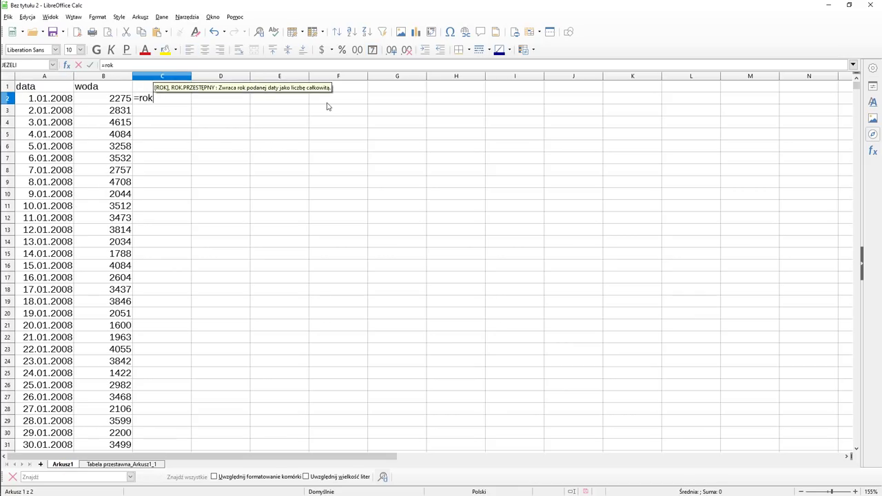
pyautogui.write('(')
pyautogui.click(44, 100)
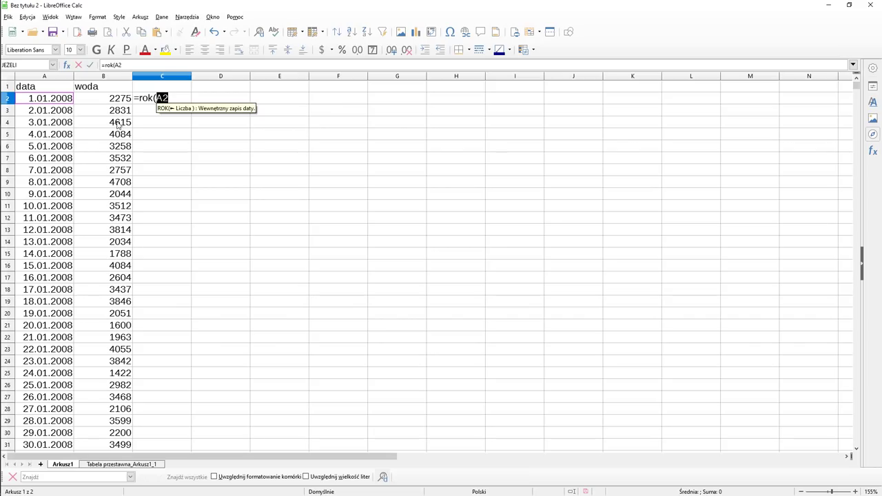
pyautogui.write(')')
pyautogui.press('Return')
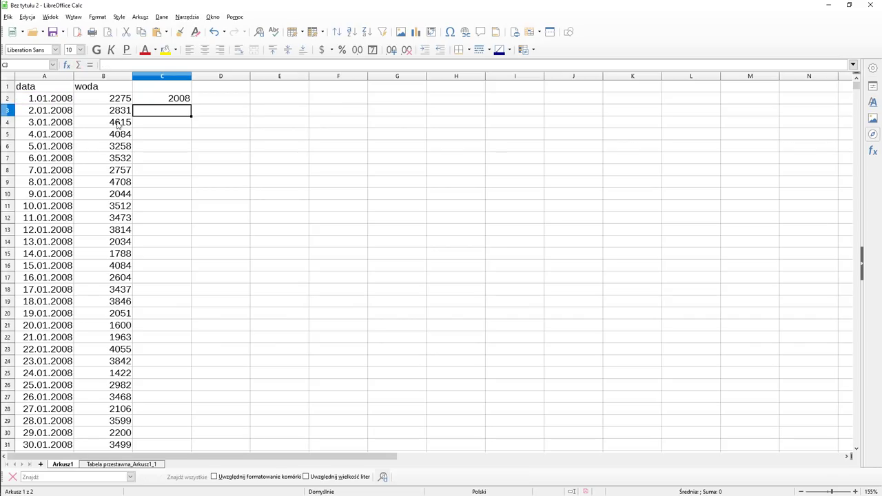
pyautogui.click(165, 106)
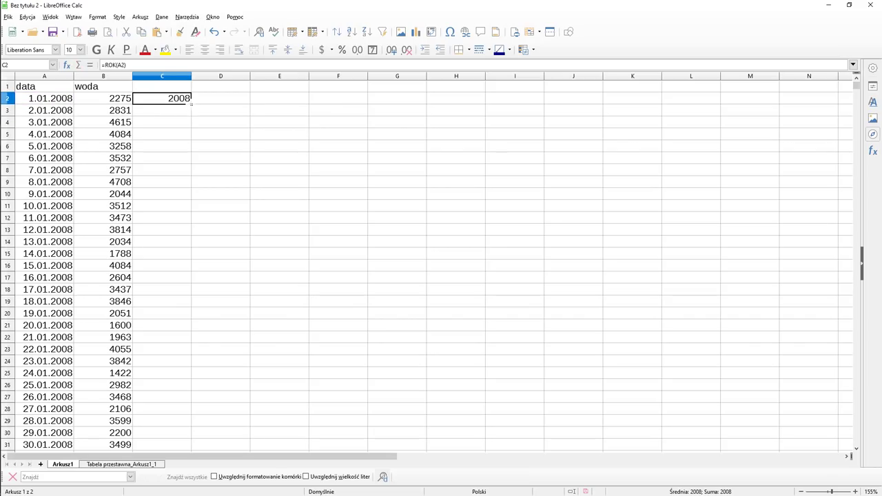
pyautogui.doubleClick(191, 103)
# - Give column C the header 'rok' in C1
pyautogui.click(180, 89)
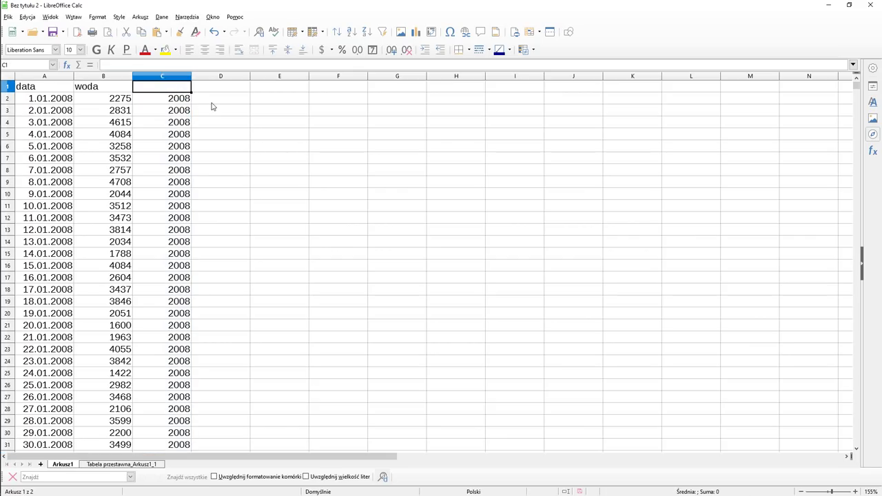
pyautogui.write('rok')
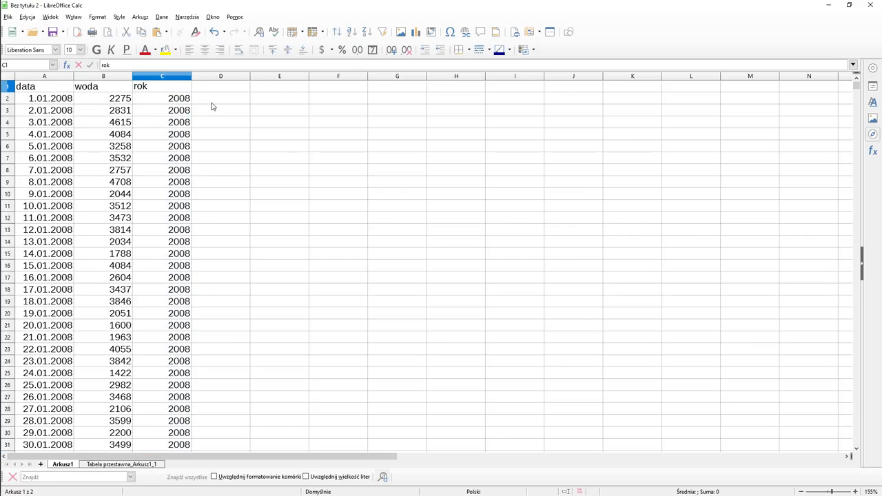
pyautogui.press('Return')
pyautogui.press('Left')
pyautogui.press('Left')
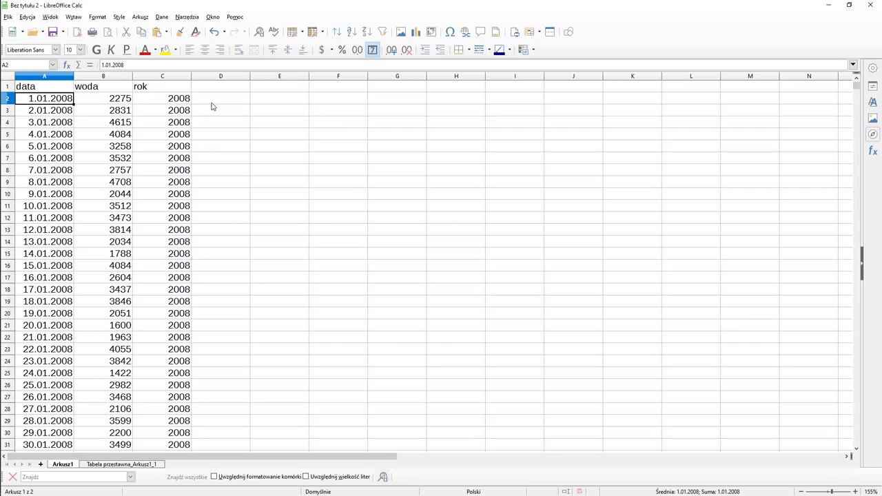
pyautogui.press('Right')
pyautogui.press('Right')
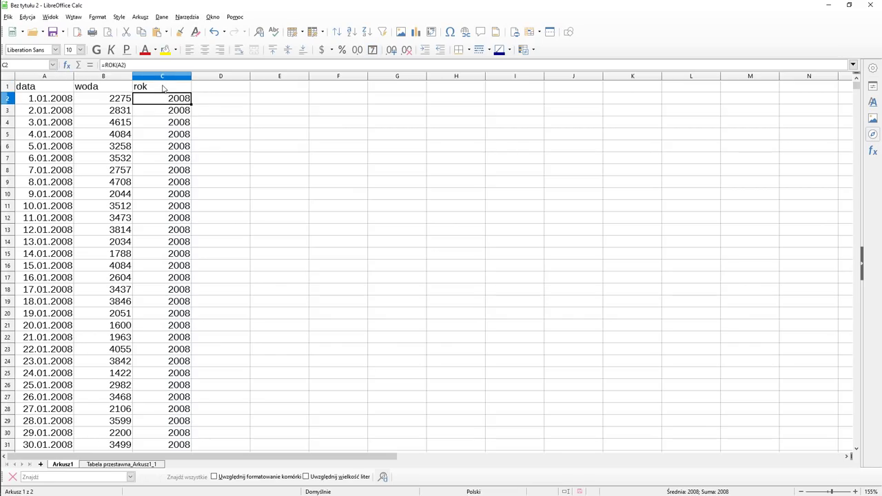
pyautogui.click(163, 88)
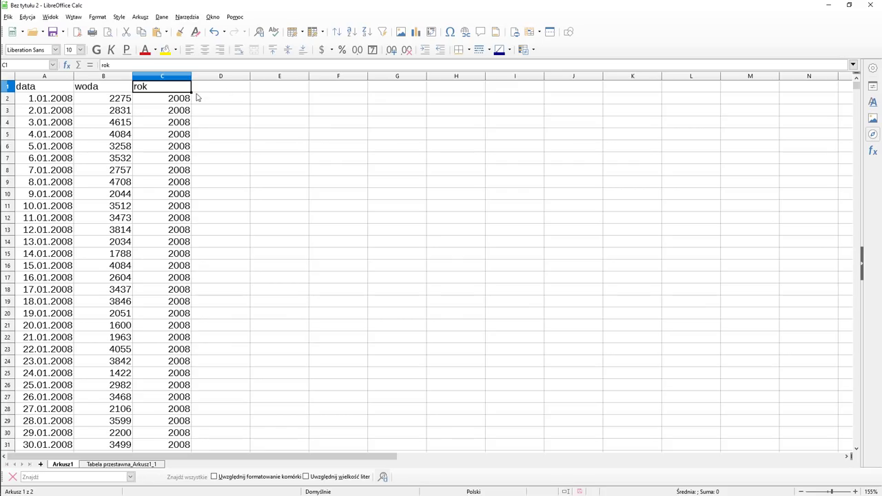
pyautogui.hotkey('alt', 'Tab')
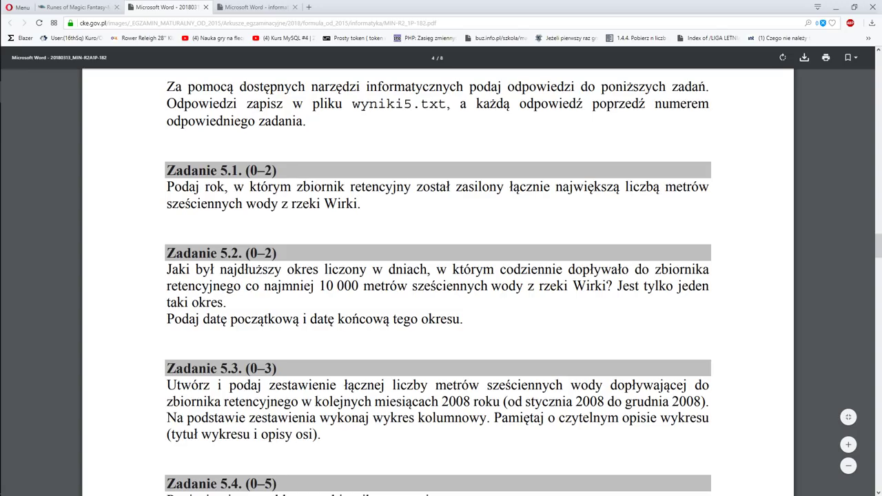
# - Back in the spreadsheet, head column D with 'czy'
pyautogui.hotkey('alt', 'Tab')
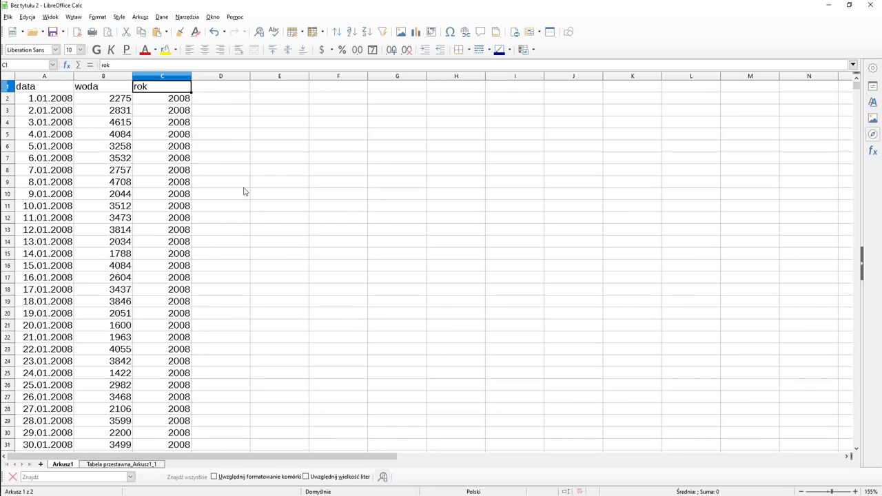
pyautogui.click(228, 88)
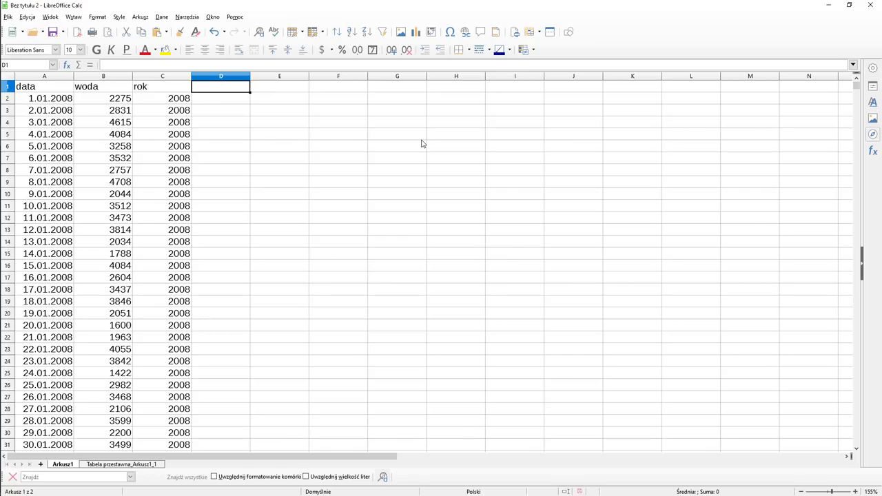
pyautogui.write('czy')
pyautogui.press('Return')
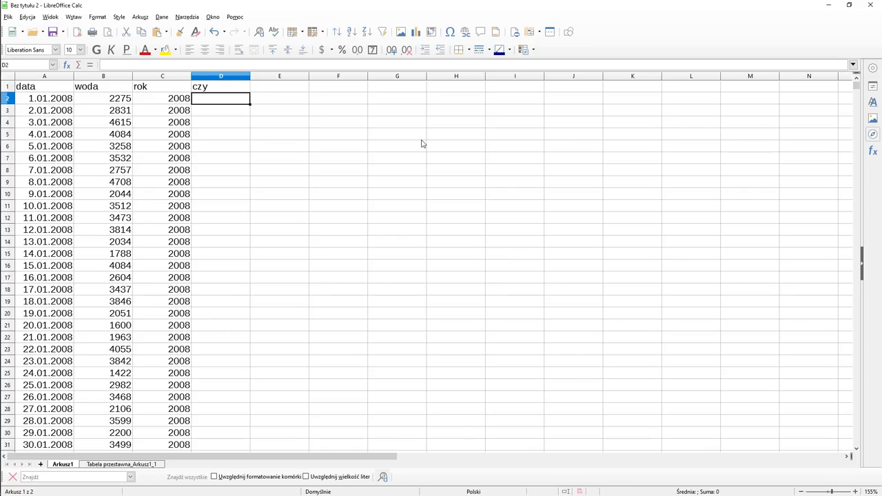
# - In D2 enter =B2>=10000, which evaluates to FAŁSZ
pyautogui.press('Left')
pyautogui.press('Left')
pyautogui.press('Left')
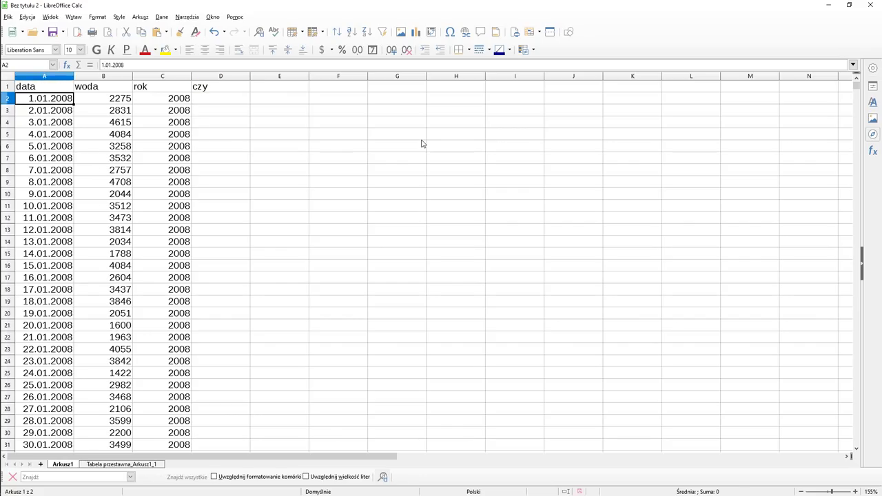
pyautogui.press('Right')
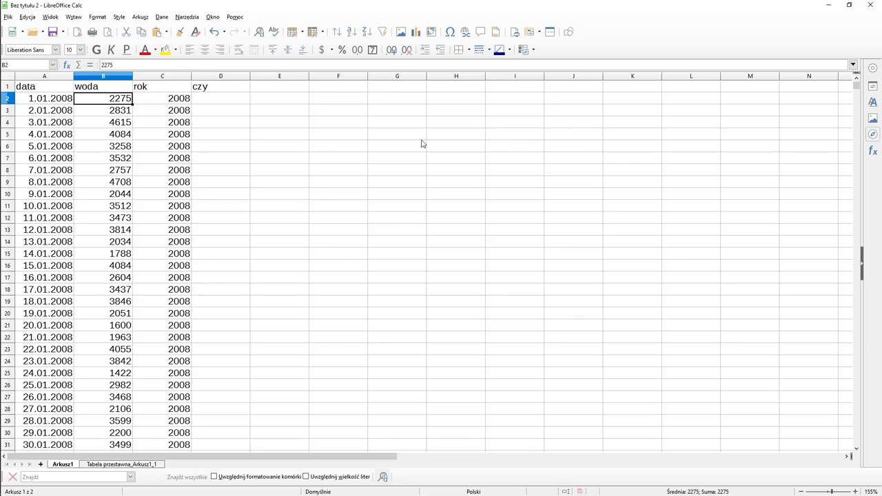
pyautogui.press('Right')
pyautogui.press('Right')
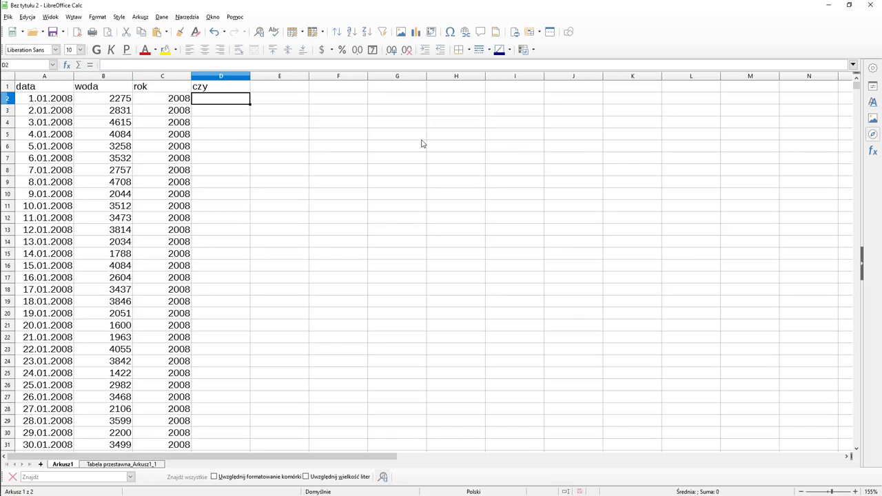
pyautogui.write('=')
pyautogui.click(124, 103)
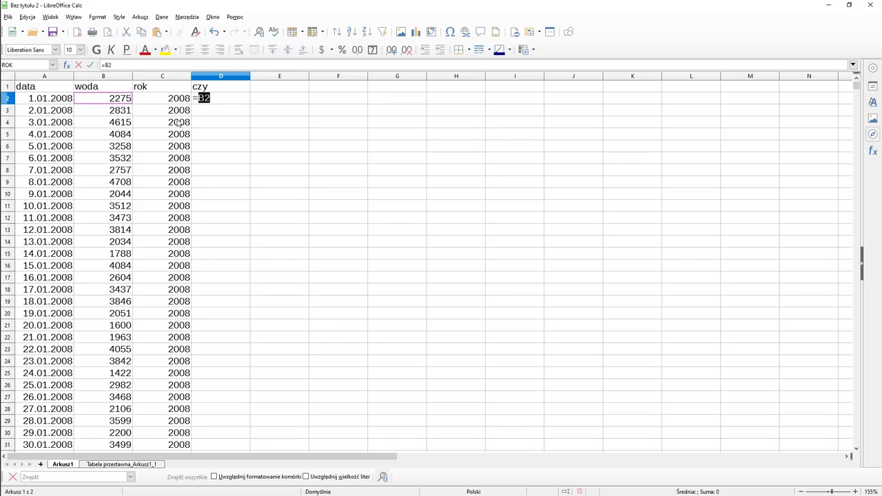
pyautogui.write('>=10000')
pyautogui.press('Return')
pyautogui.press('Up')
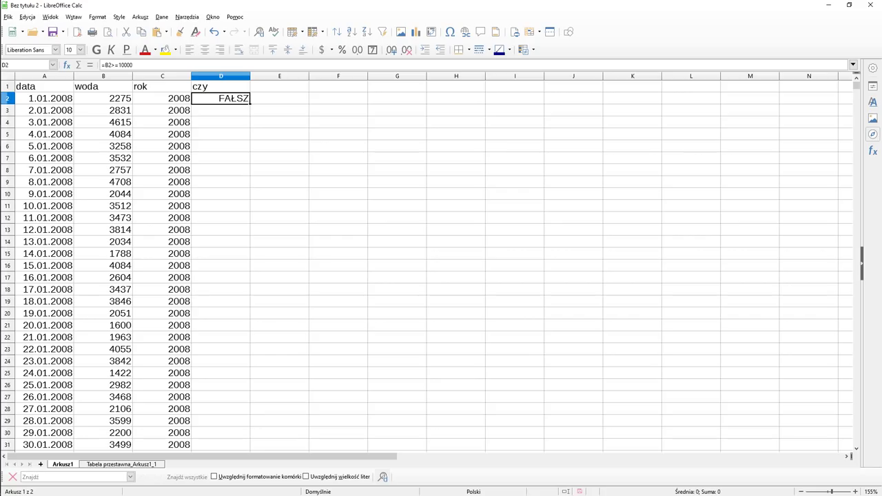
# - Fill the =B2>=10000 test down column D to row 3654 and check the PRAWDA results from 6.04.2008
pyautogui.doubleClick(249, 103)
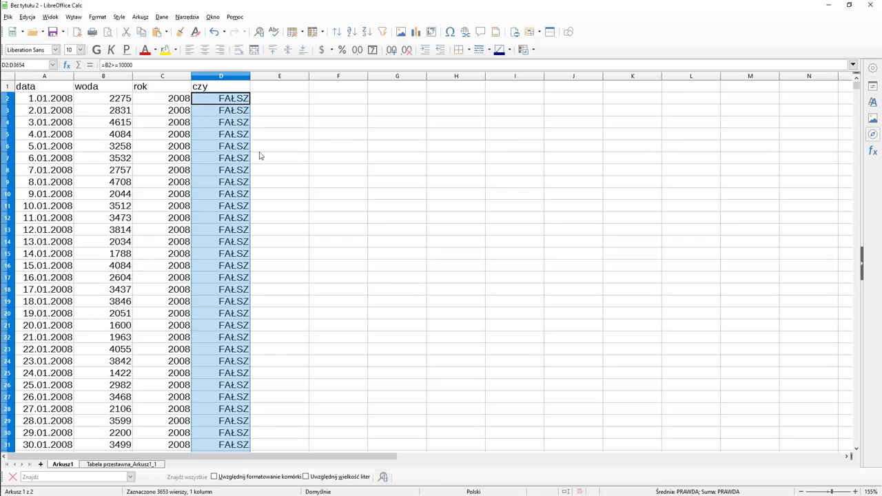
pyautogui.scroll(-1, 272, 228)
pyautogui.scroll(-13, 275, 220)
pyautogui.scroll(-8, 282, 216)
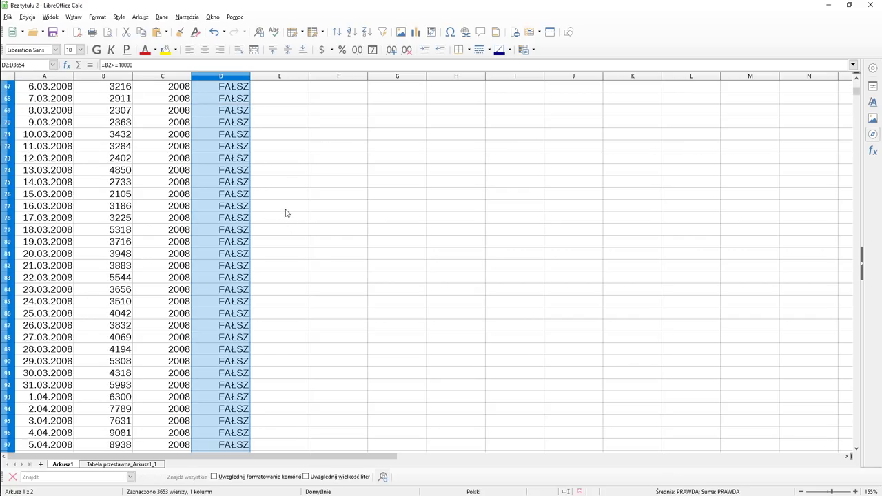
pyautogui.scroll(-9, 286, 213)
pyautogui.scroll(-1, 292, 214)
pyautogui.scroll(3, 292, 214)
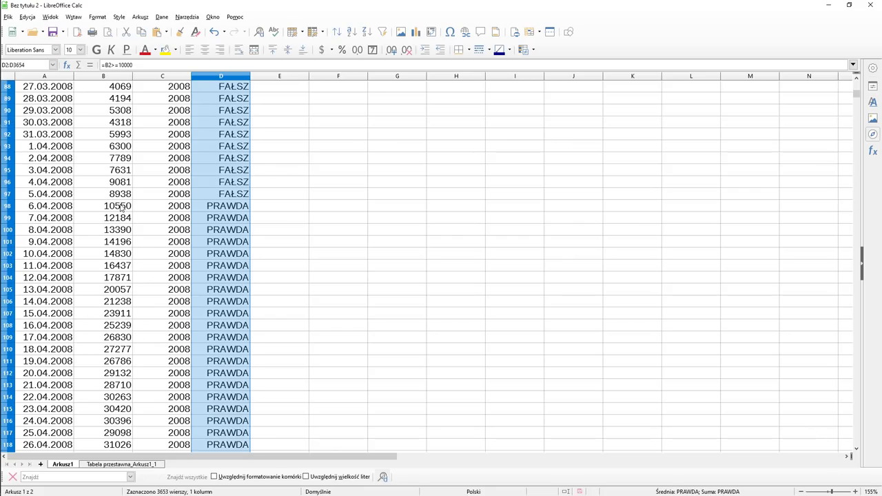
pyautogui.scroll(9, 319, 226)
pyautogui.scroll(13, 319, 226)
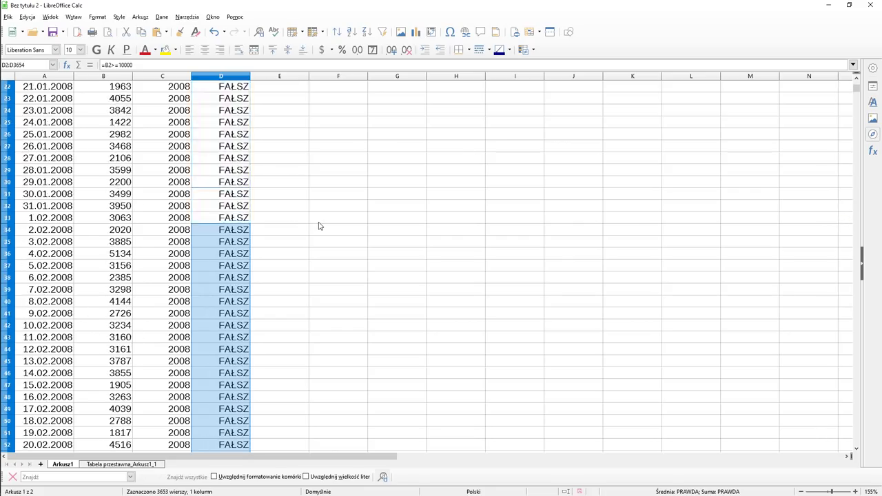
pyautogui.scroll(7, 319, 226)
pyautogui.click(278, 89)
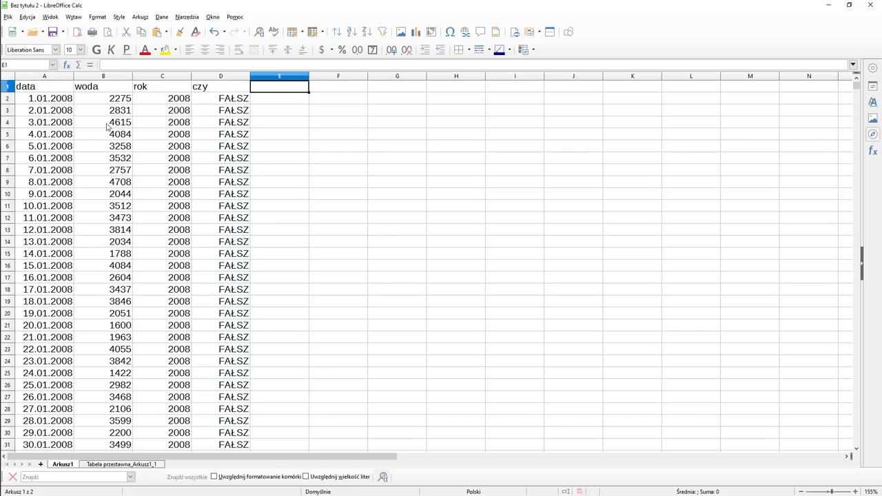
pyautogui.scroll(-6, 100, 155)
pyautogui.scroll(-5, 100, 159)
pyautogui.scroll(-5, 100, 158)
pyautogui.scroll(-6, 118, 173)
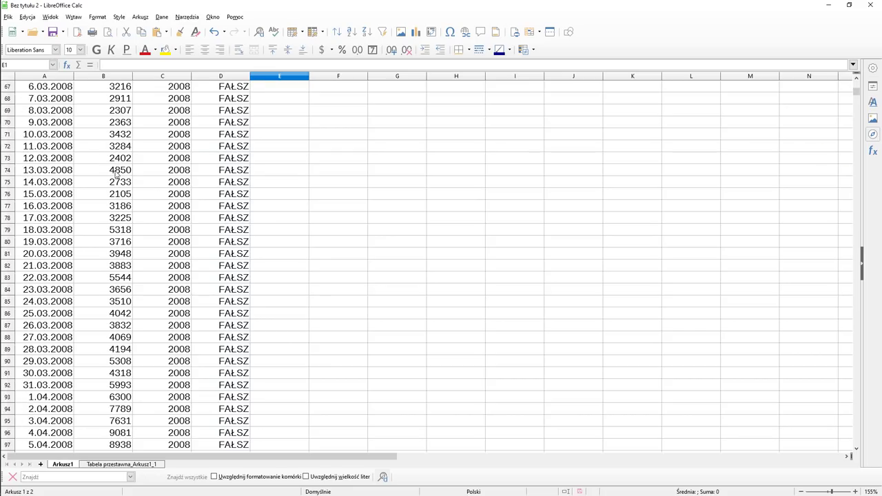
pyautogui.scroll(-6, 121, 176)
pyautogui.scroll(-1, 126, 221)
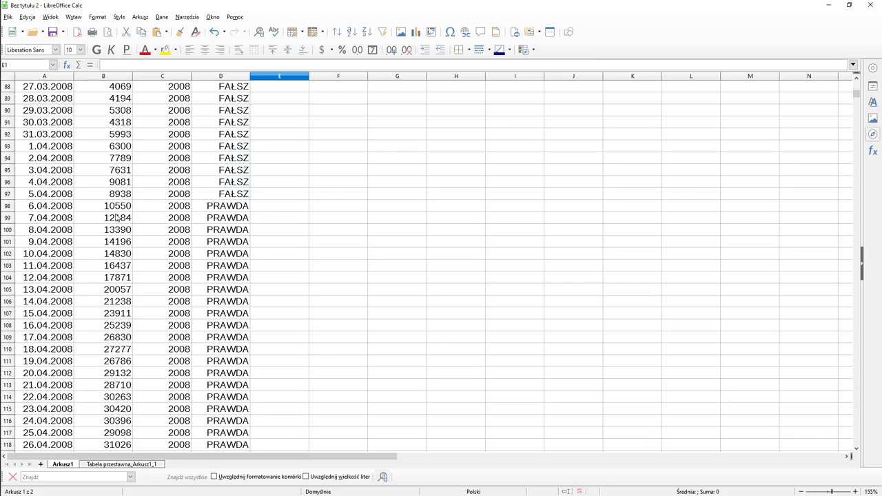
pyautogui.scroll(-3, 117, 218)
pyautogui.scroll(-4, 117, 210)
pyautogui.scroll(-1, 116, 189)
pyautogui.scroll(-4, 117, 180)
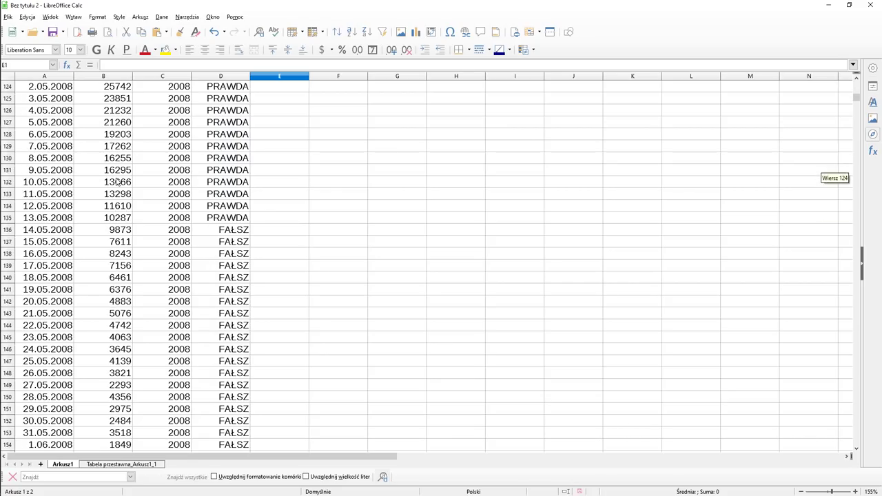
pyautogui.scroll(-7, 135, 234)
pyautogui.scroll(-10, 134, 226)
pyautogui.scroll(-9, 134, 225)
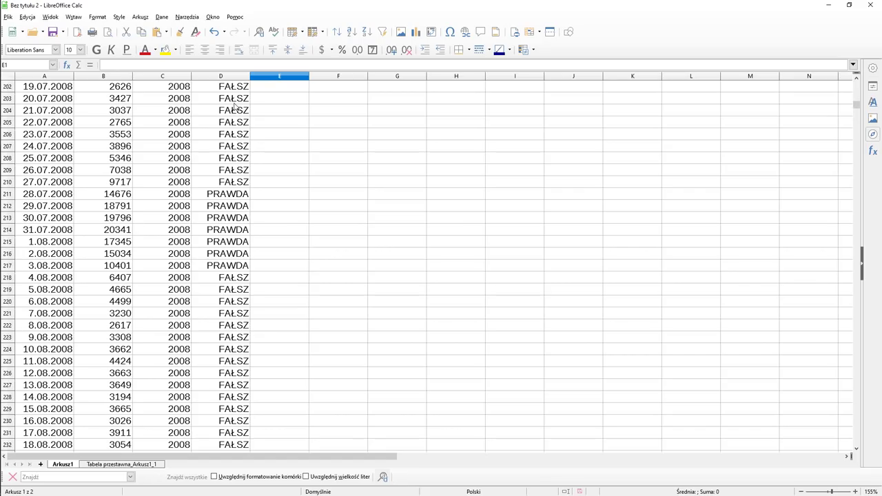
pyautogui.click(234, 195)
pyautogui.scroll(8, 287, 184)
pyautogui.scroll(8, 286, 182)
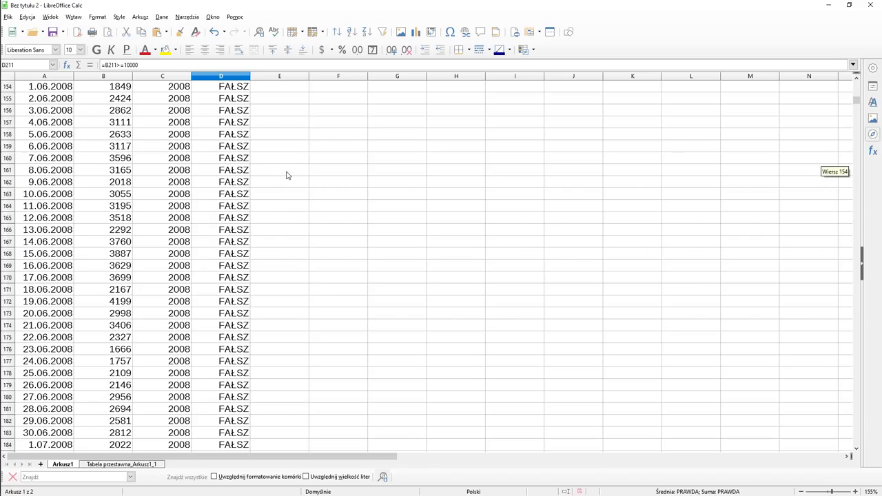
pyautogui.scroll(6, 286, 173)
pyautogui.scroll(7, 287, 170)
pyautogui.click(233, 182)
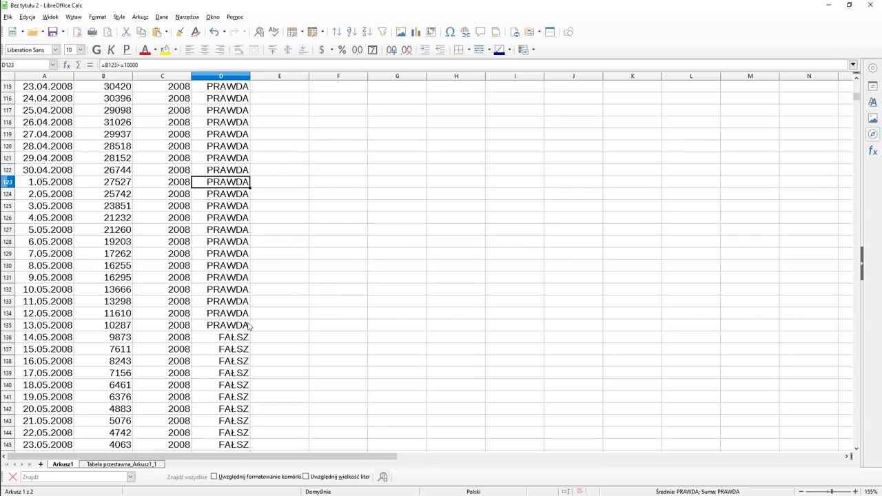
pyautogui.scroll(1, 308, 273)
pyautogui.scroll(3, 311, 253)
pyautogui.scroll(1, 311, 253)
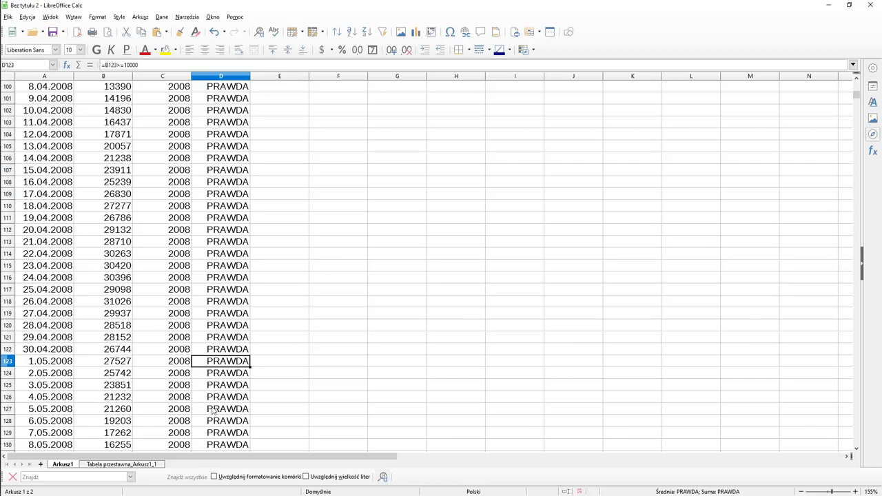
pyautogui.scroll(-9, 318, 294)
pyautogui.scroll(-6, 318, 295)
pyautogui.scroll(-9, 303, 268)
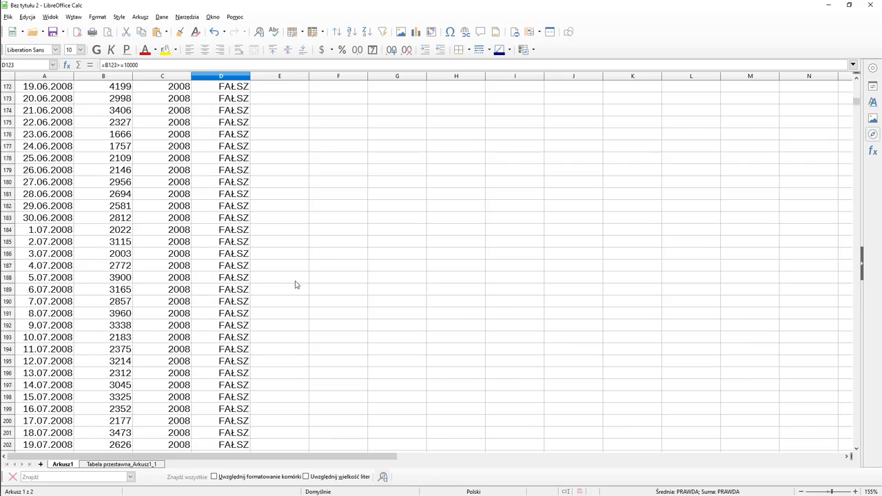
pyautogui.scroll(-6, 297, 286)
pyautogui.scroll(-2, 289, 292)
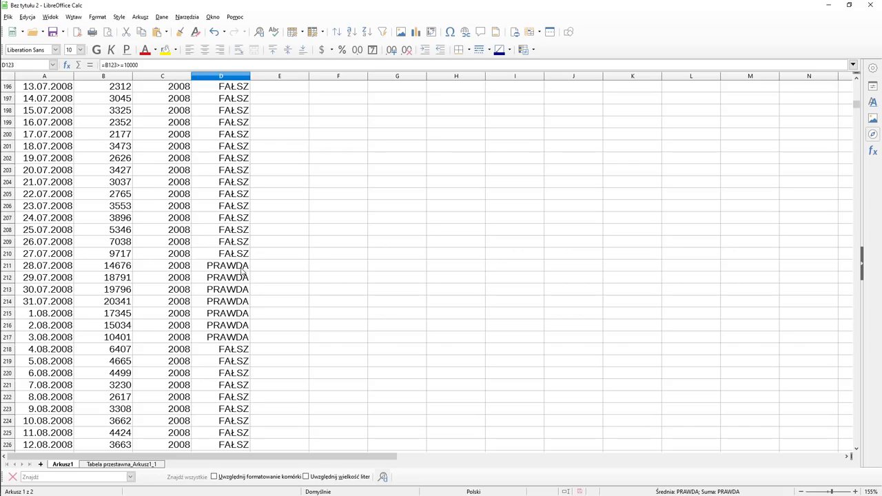
pyautogui.scroll(18, 242, 274)
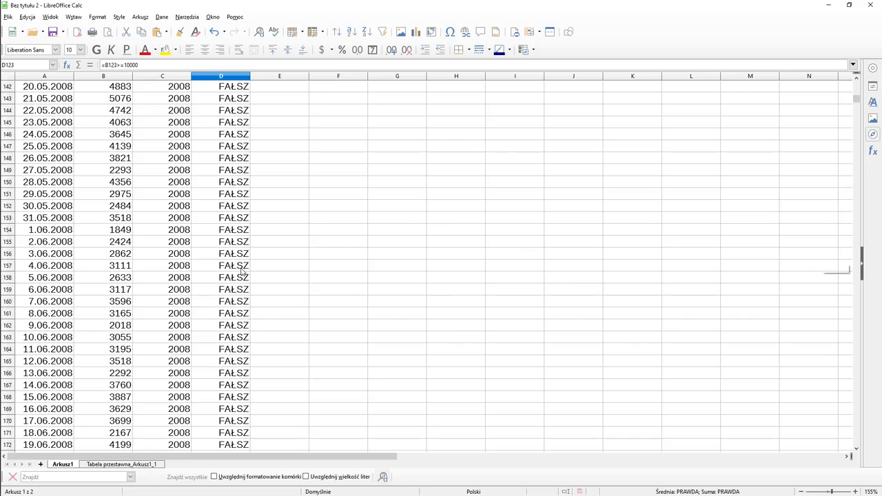
pyautogui.scroll(10, 243, 274)
pyautogui.scroll(18, 243, 274)
pyautogui.scroll(11, 243, 274)
pyautogui.scroll(8, 243, 274)
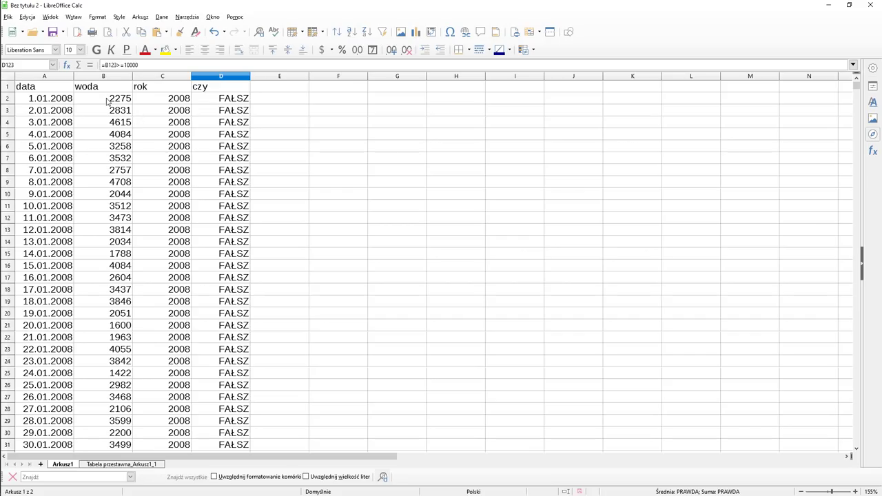
pyautogui.click(283, 105)
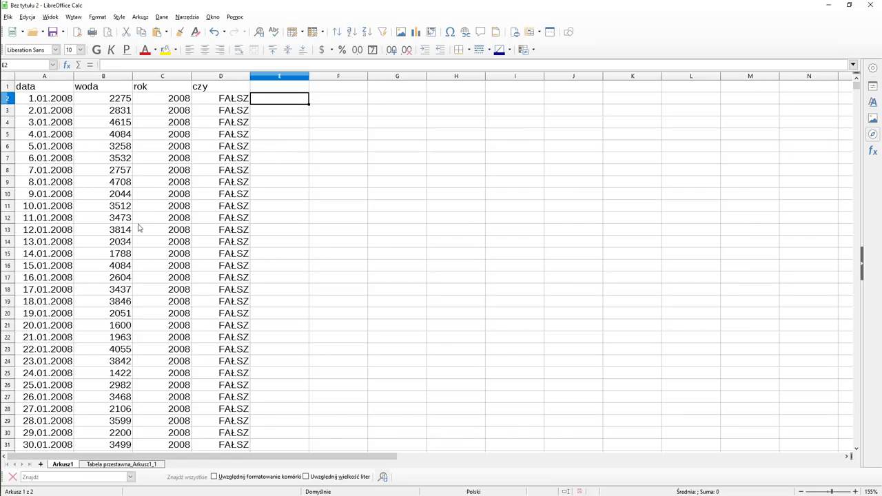
pyautogui.scroll(-7, 156, 207)
pyautogui.scroll(-7, 155, 214)
pyautogui.scroll(-14, 155, 214)
pyautogui.scroll(-2, 158, 213)
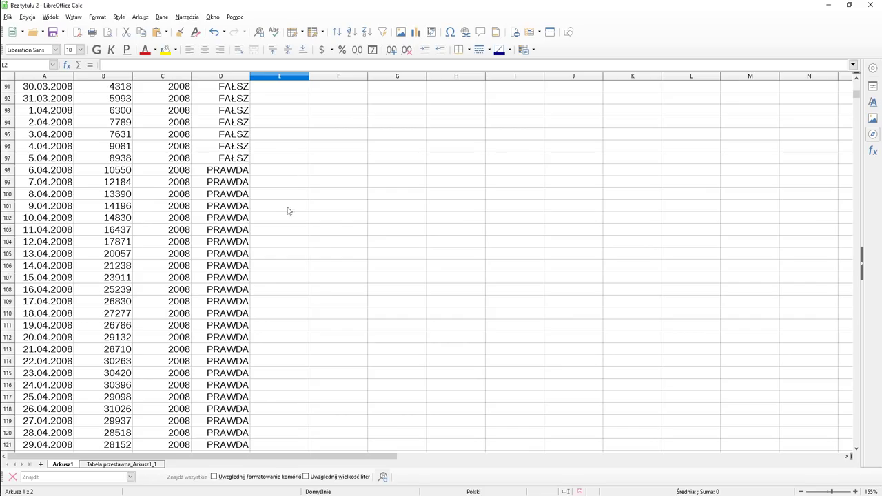
pyautogui.scroll(-7, 288, 210)
pyautogui.scroll(-7, 288, 210)
pyautogui.scroll(-9, 291, 200)
pyautogui.scroll(-9, 290, 208)
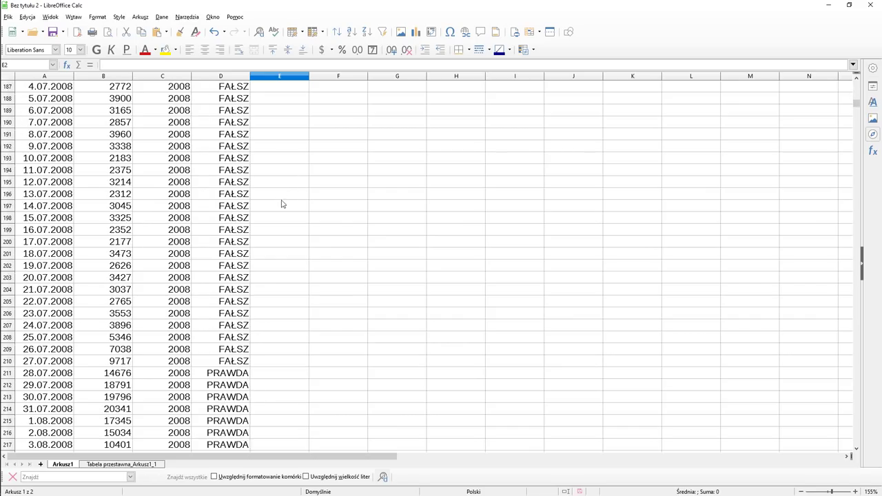
pyautogui.scroll(-5, 281, 203)
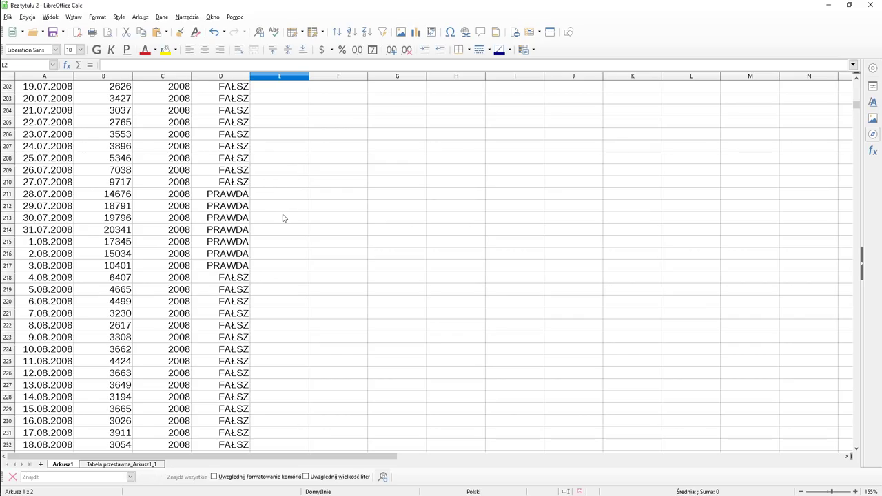
pyautogui.hotkey('ctrl', 'Home')
pyautogui.press('Right')
pyautogui.press('Right')
pyautogui.press('Right')
pyautogui.press('Right')
pyautogui.press('Down')
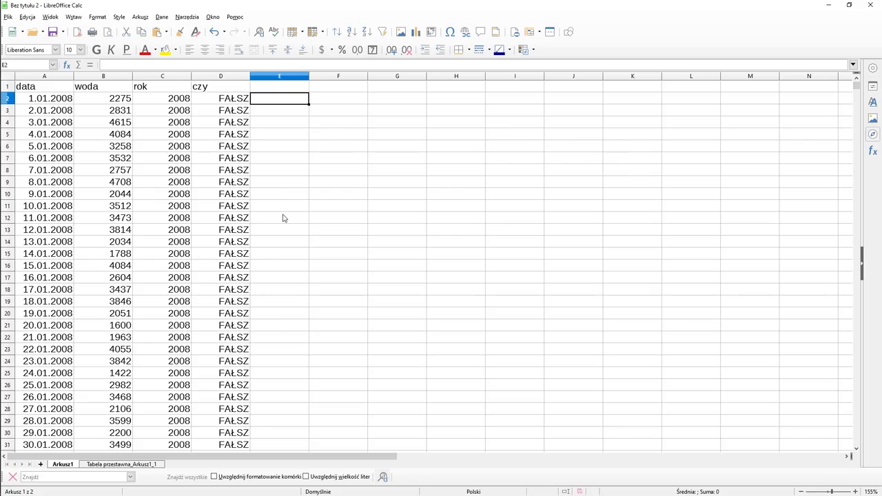
# - Enter =JEŻELI(I(D2;D1);E1;E1+1) in E2 as a run counter, giving 1
pyautogui.write('=je')
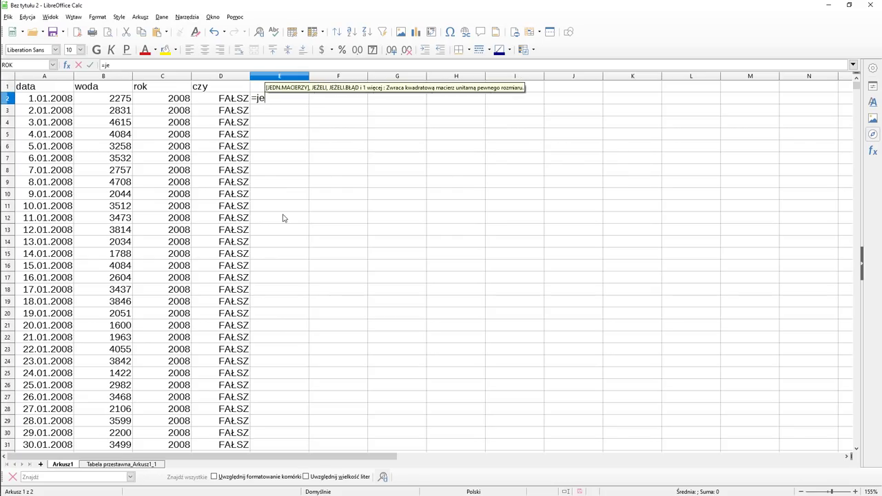
pyautogui.write('żeli(')
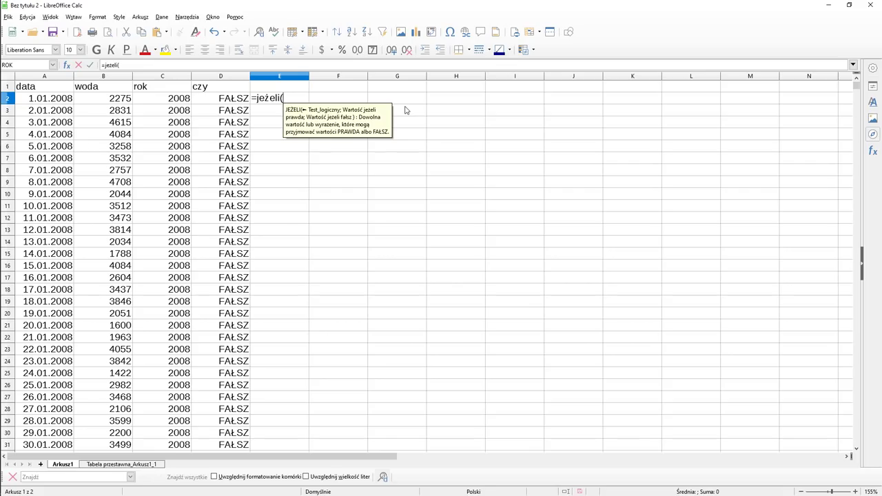
pyautogui.write('i')
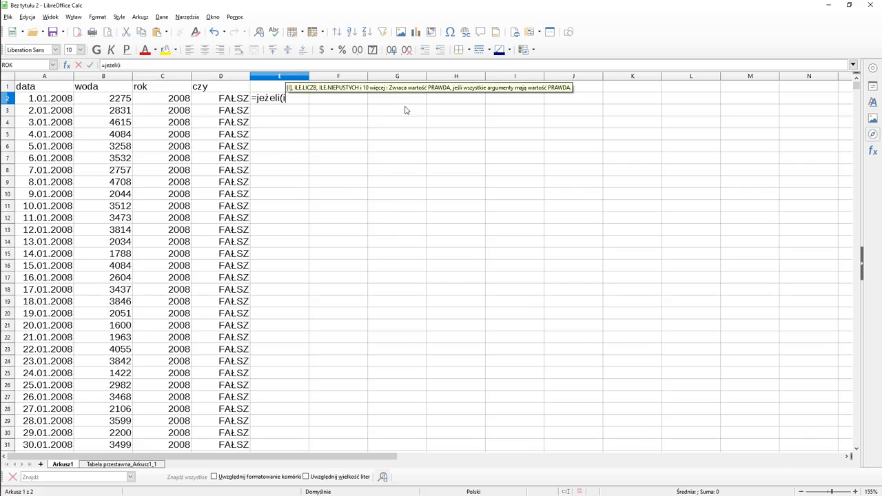
pyautogui.write('(')
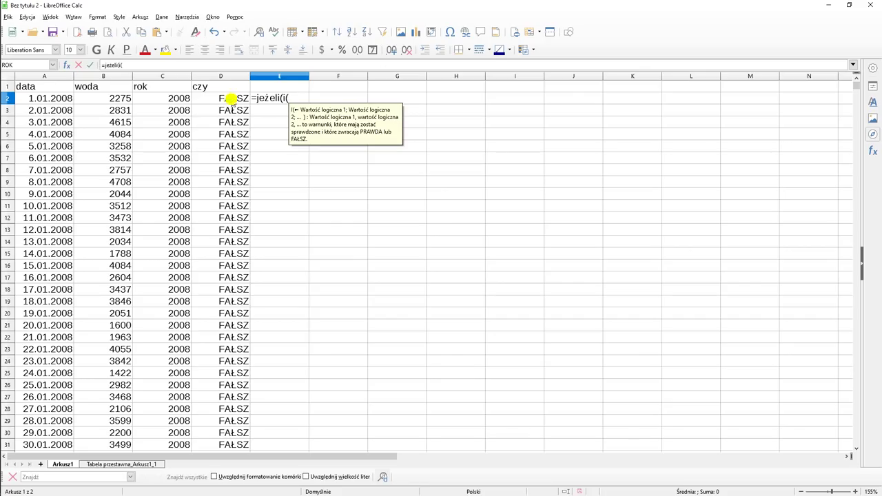
pyautogui.click(233, 100)
pyautogui.write(';')
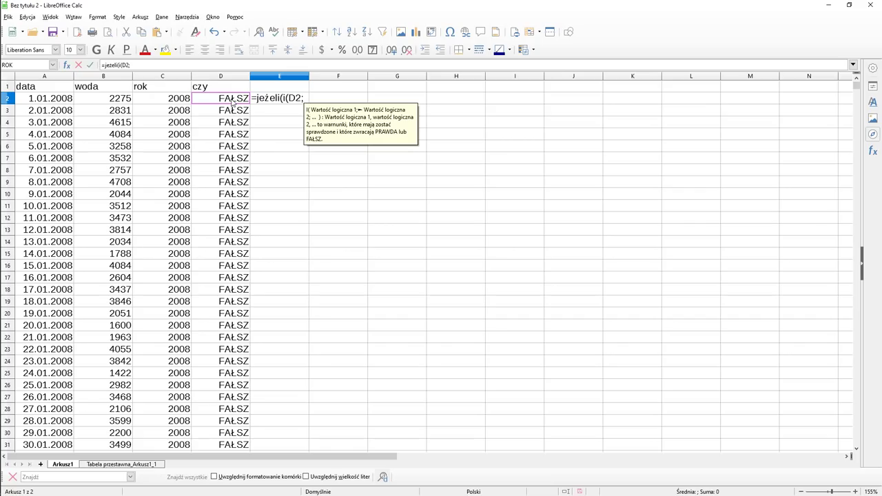
pyautogui.click(226, 89)
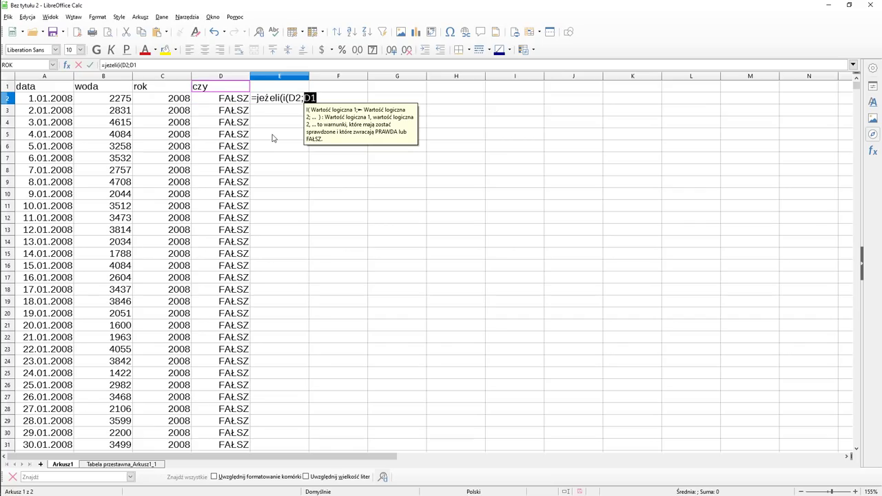
pyautogui.write(')')
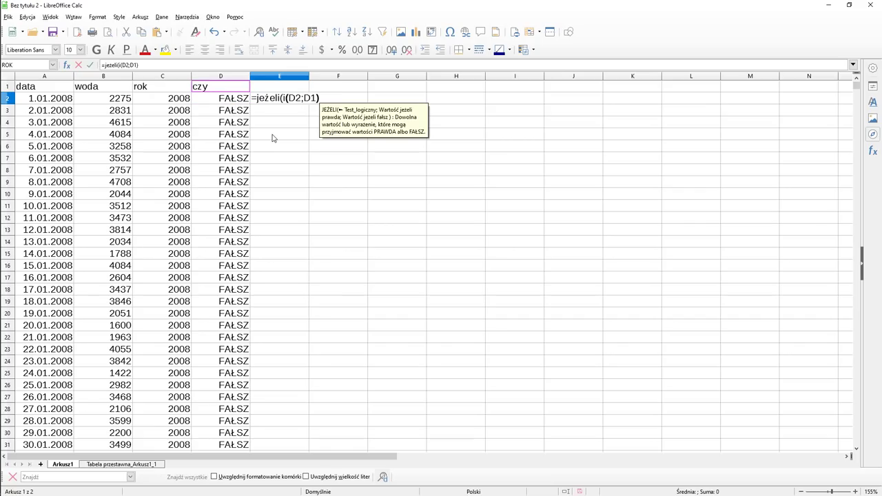
pyautogui.write(';')
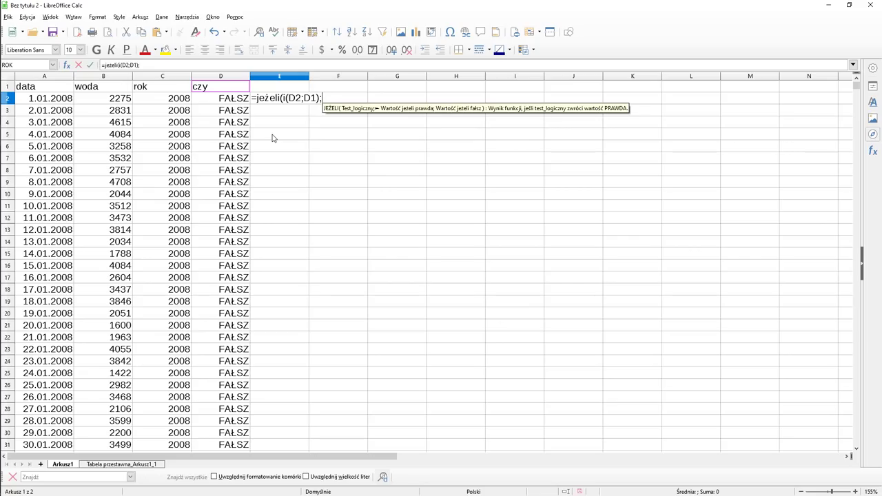
pyautogui.click(275, 89)
pyautogui.write(';')
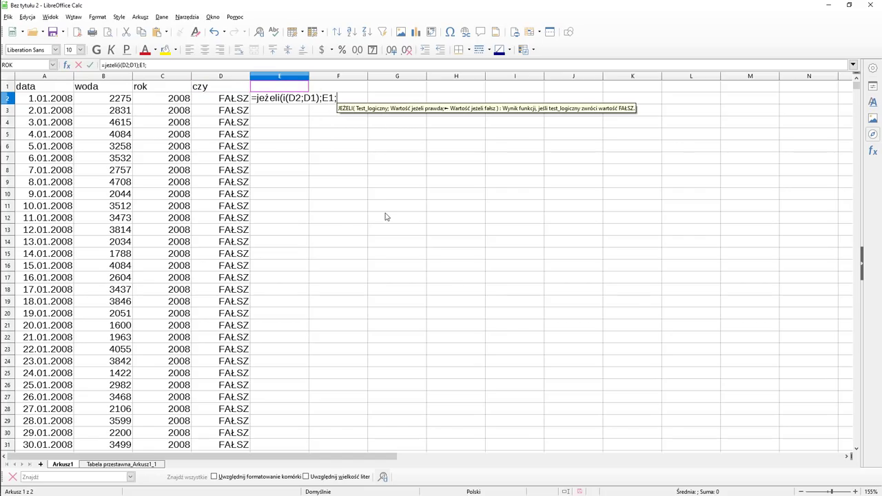
pyautogui.write('e1+1')
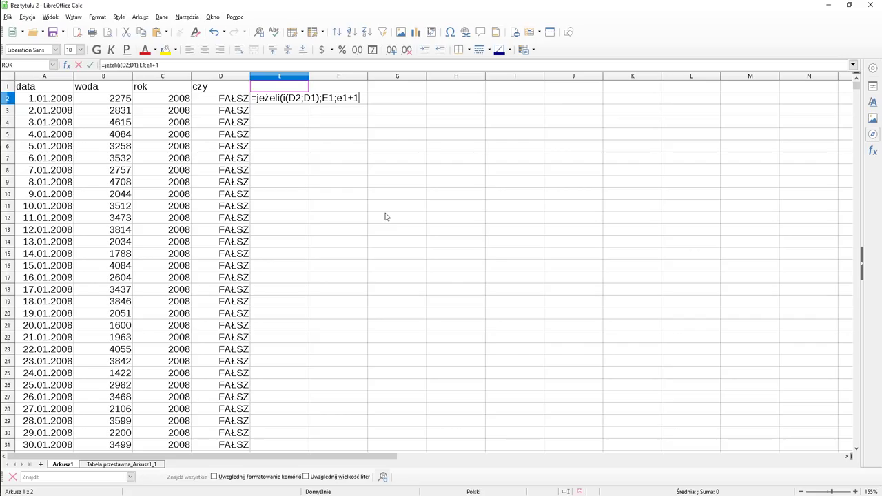
pyautogui.press('Return')
pyautogui.press('Up')
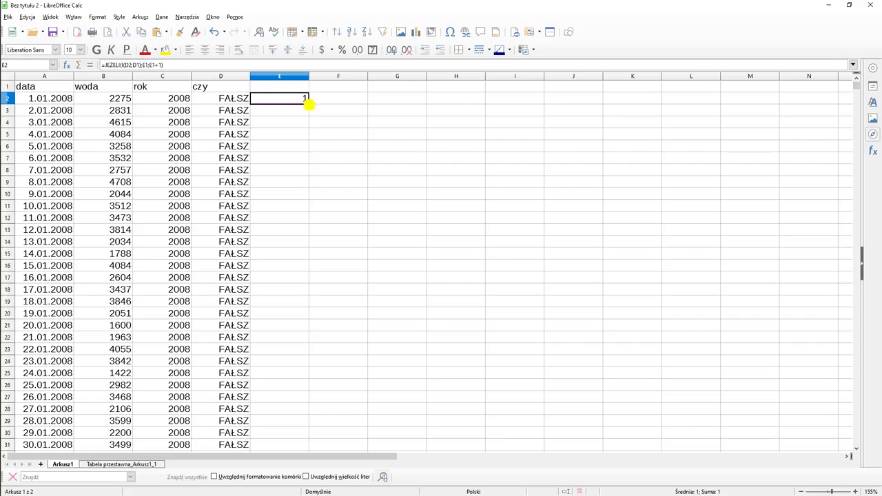
# - Copy the counter formula from E2 down all of column E
pyautogui.doubleClick(310, 108)
pyautogui.scroll(-7, 368, 181)
pyautogui.scroll(-7, 368, 181)
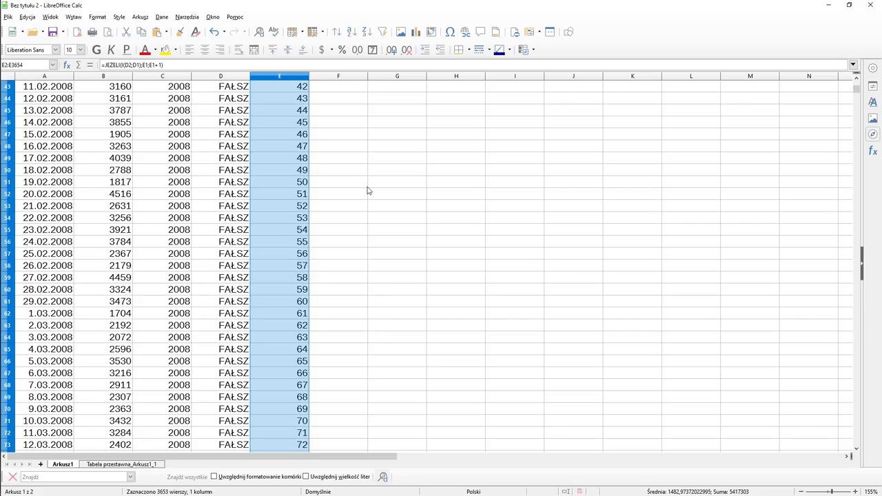
pyautogui.scroll(-11, 368, 190)
pyautogui.scroll(-1, 368, 191)
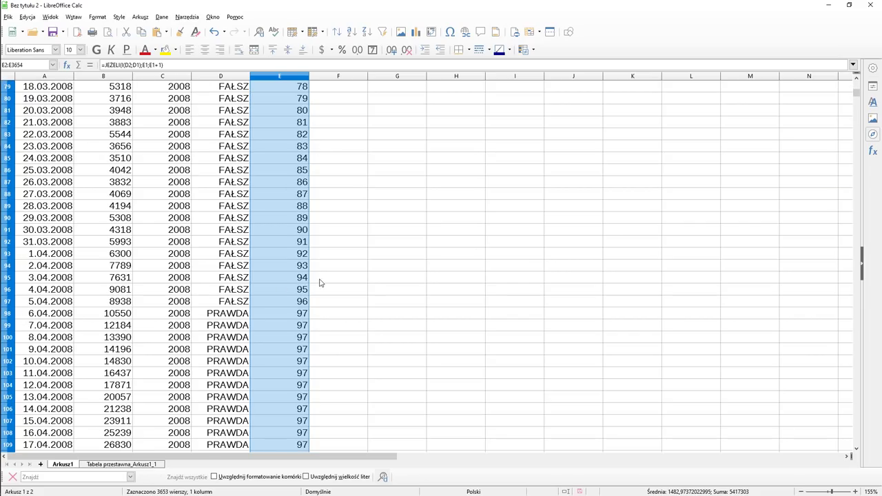
pyautogui.scroll(-1, 338, 274)
pyautogui.scroll(-3, 354, 266)
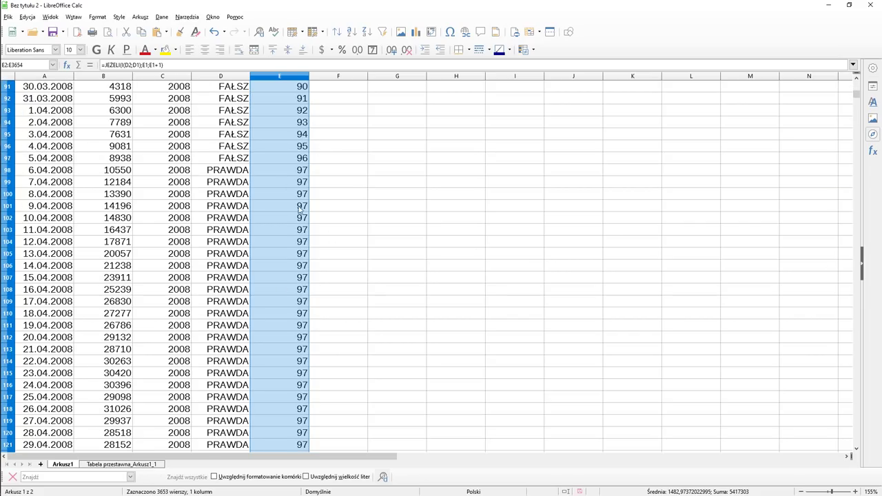
# - Inspect the counter formulas in E98 and E99, where the count holds at 97
pyautogui.click(290, 171)
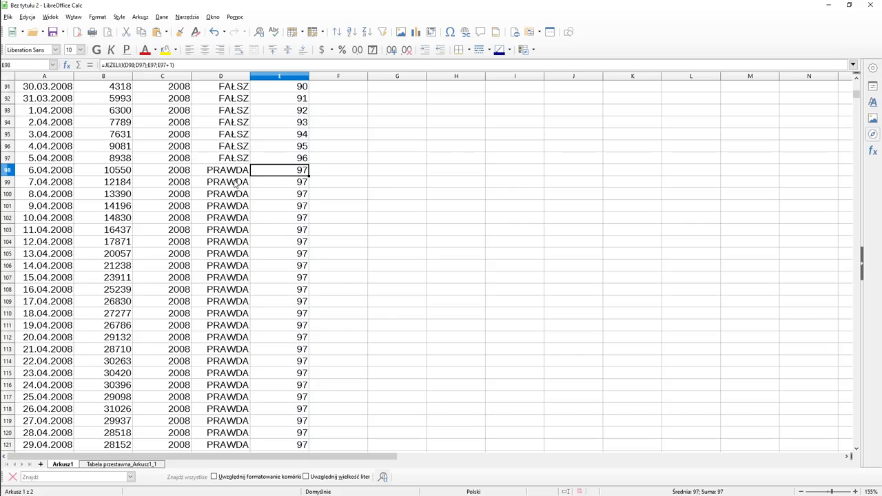
pyautogui.click(235, 183)
pyautogui.click(281, 172)
pyautogui.press('F2')
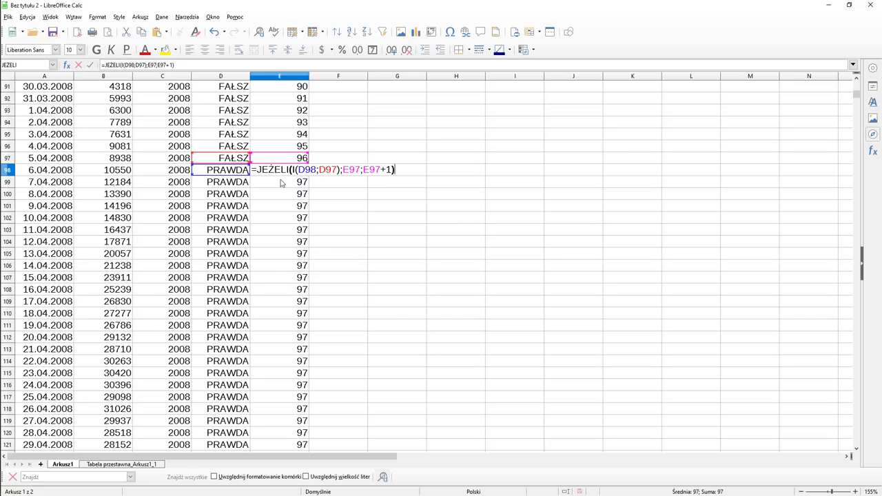
pyautogui.press('Escape')
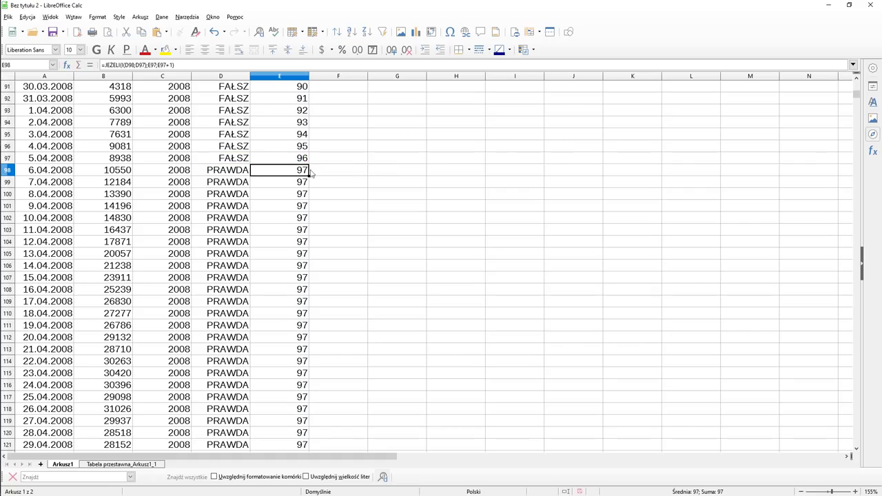
pyautogui.click(300, 184)
pyautogui.doubleClick(298, 185)
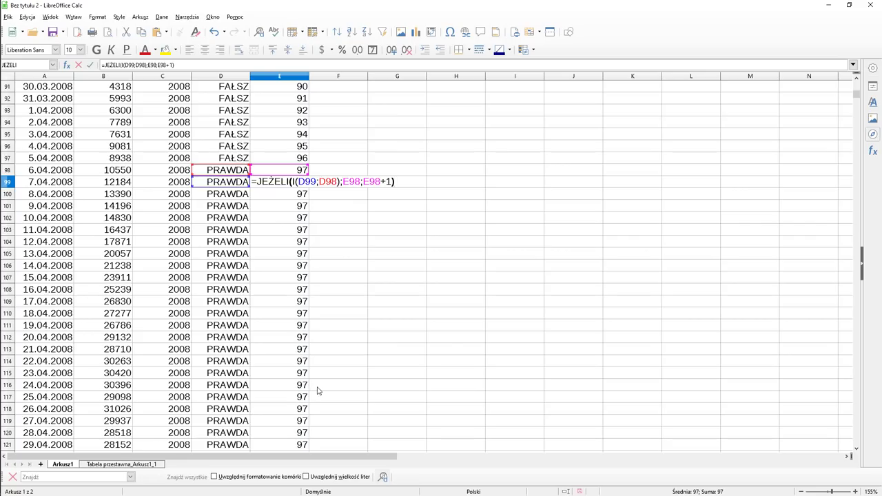
pyautogui.scroll(-4, 318, 390)
pyautogui.scroll(-2, 321, 386)
pyautogui.scroll(-2, 317, 378)
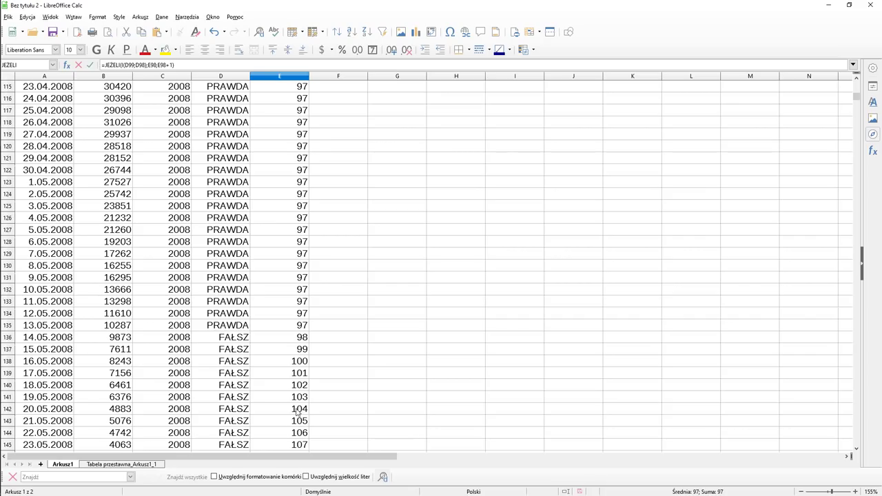
pyautogui.press('Escape')
pyautogui.scroll(5, 294, 277)
pyautogui.scroll(3, 294, 277)
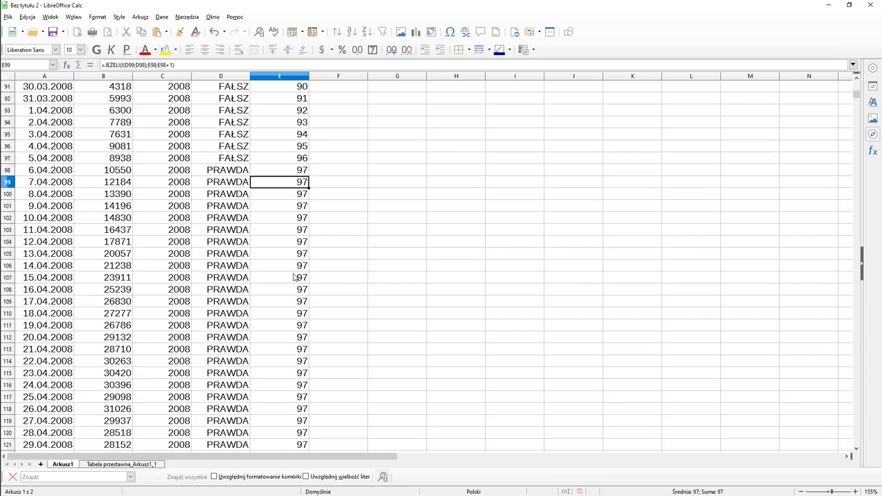
pyautogui.scroll(5, 294, 277)
pyautogui.scroll(5, 294, 278)
pyautogui.scroll(5, 294, 278)
pyautogui.scroll(8, 294, 278)
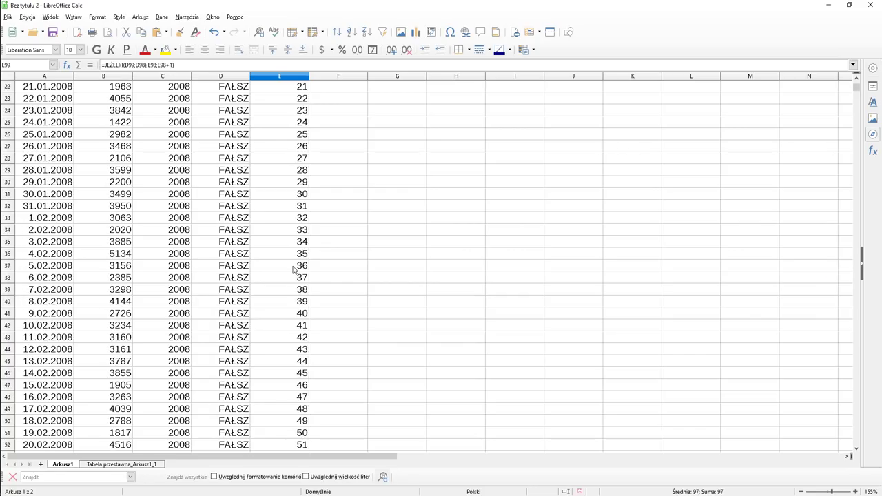
pyautogui.scroll(7, 292, 272)
# - Head column E with 'ob'
pyautogui.click(275, 87)
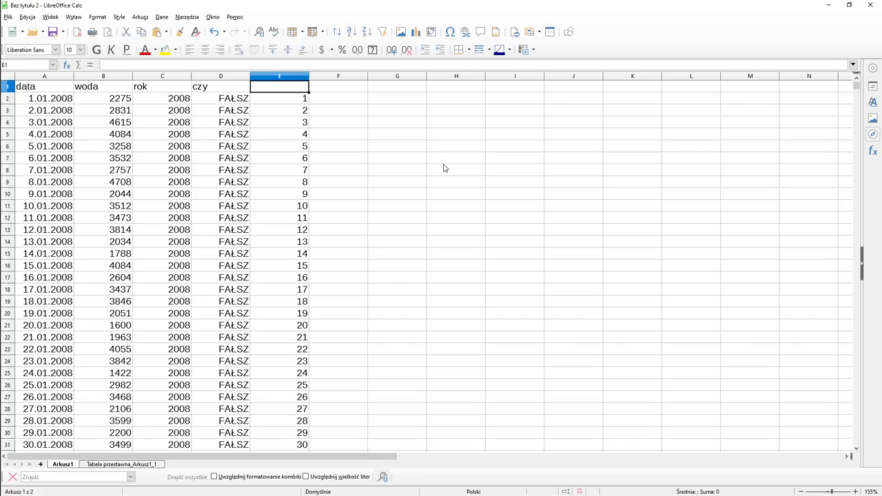
pyautogui.write('ob')
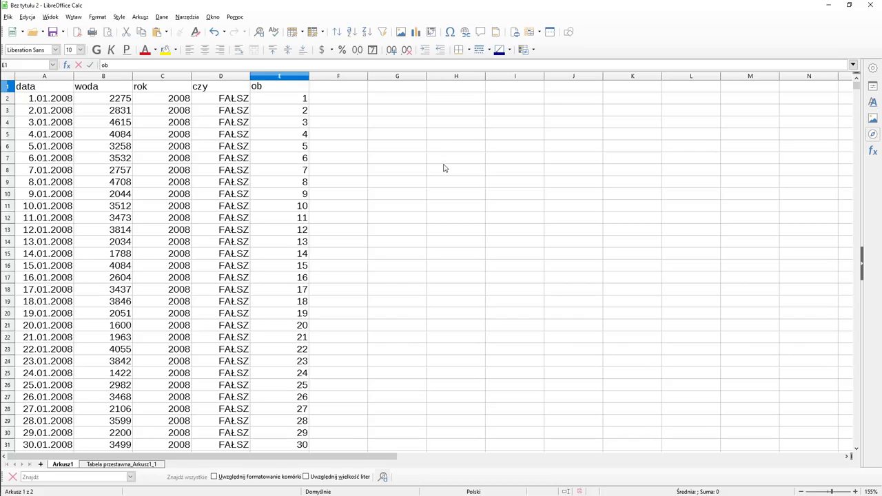
pyautogui.press('Return')
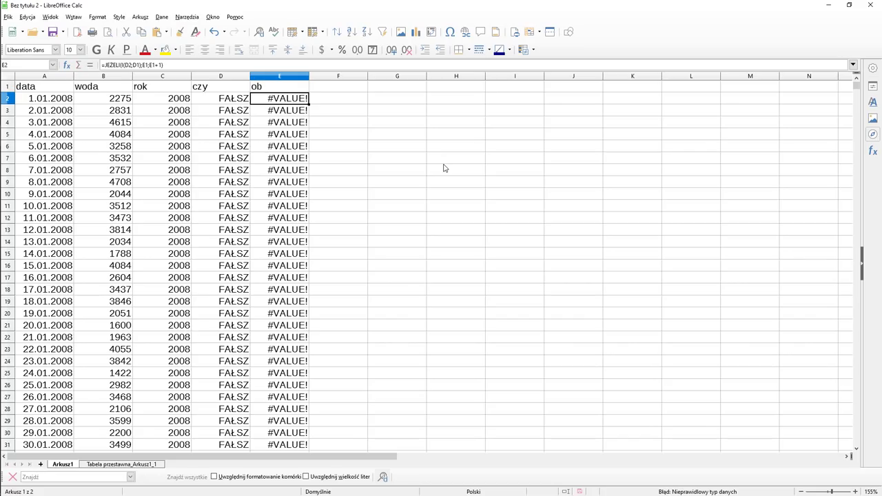
# - Set E2 to the starting value 1 and copy E3's counter formula
pyautogui.press('F2')
pyautogui.press('Left')
pyautogui.press('Left')
pyautogui.press('Left')
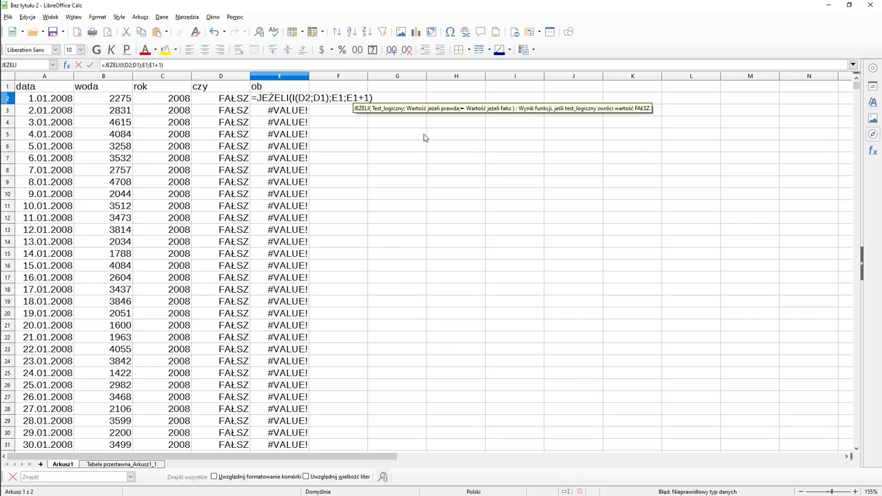
pyautogui.press('Left')
pyautogui.press('Left')
pyautogui.press('Escape')
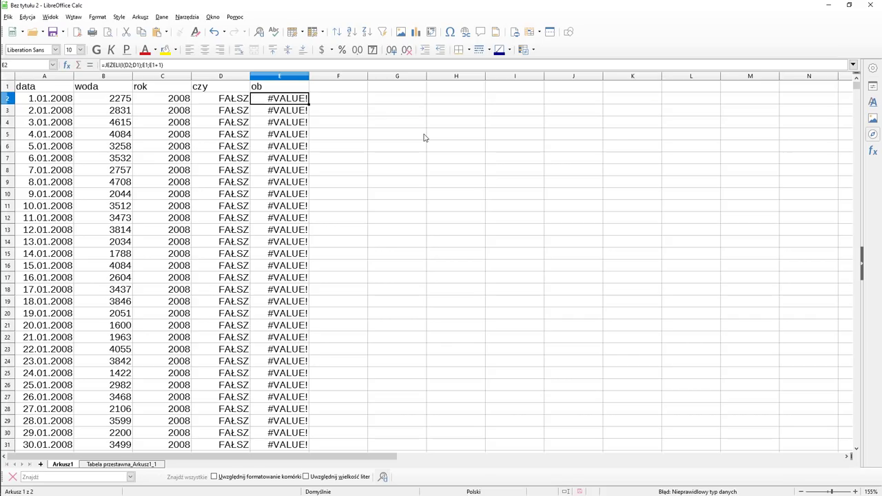
pyautogui.write('1')
pyautogui.press('Return')
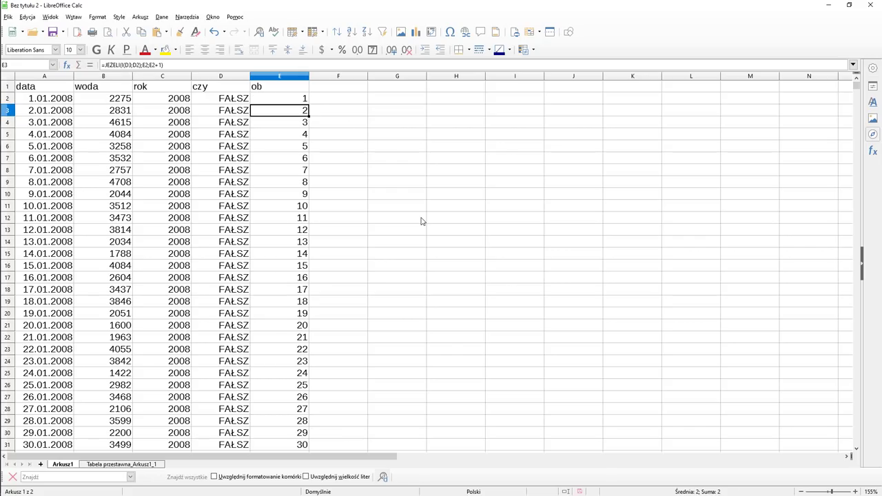
pyautogui.press('Up')
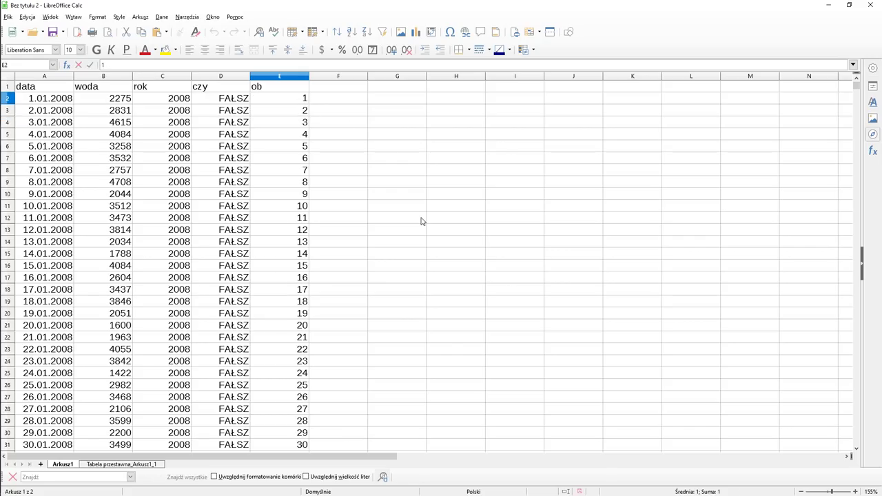
pyautogui.press('Return')
pyautogui.press('Down')
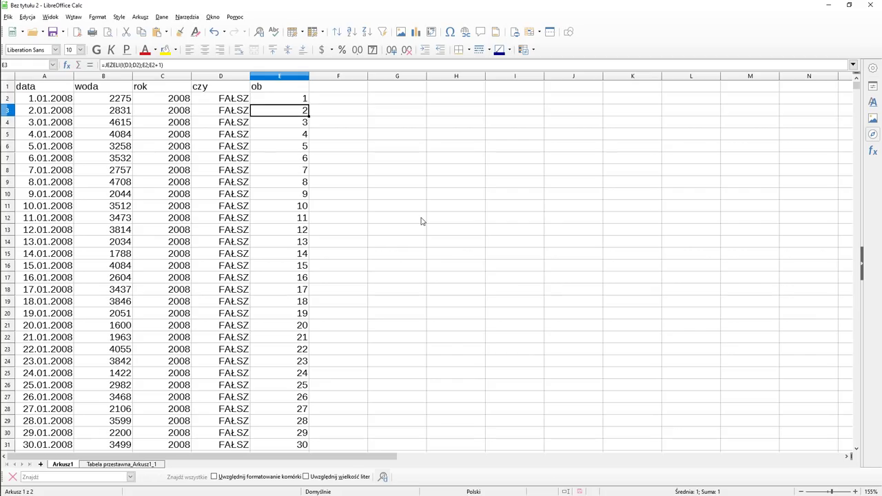
pyautogui.hotkey('ctrl', 'c')
pyautogui.press('Up')
# - Paste E3's formula into E2 and wrap its E1+1 term in SUMA()
pyautogui.hotkey('ctrl', 'v')
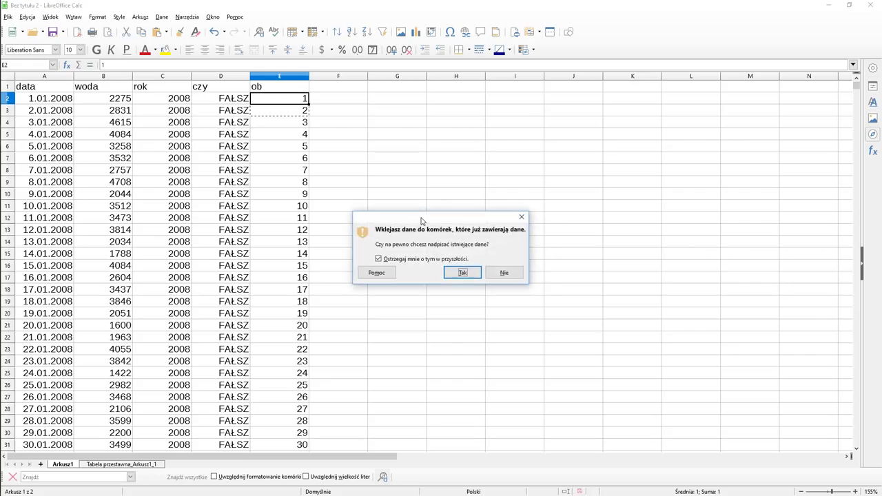
pyautogui.press('Return')
pyautogui.press('F2')
pyautogui.press('Left')
pyautogui.press('Left')
pyautogui.press('Left')
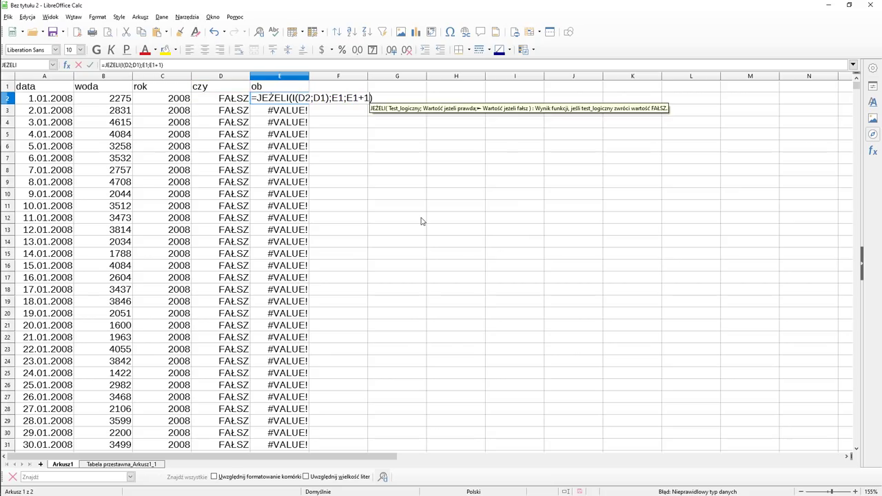
pyautogui.press('Left')
pyautogui.press('BackSpace')
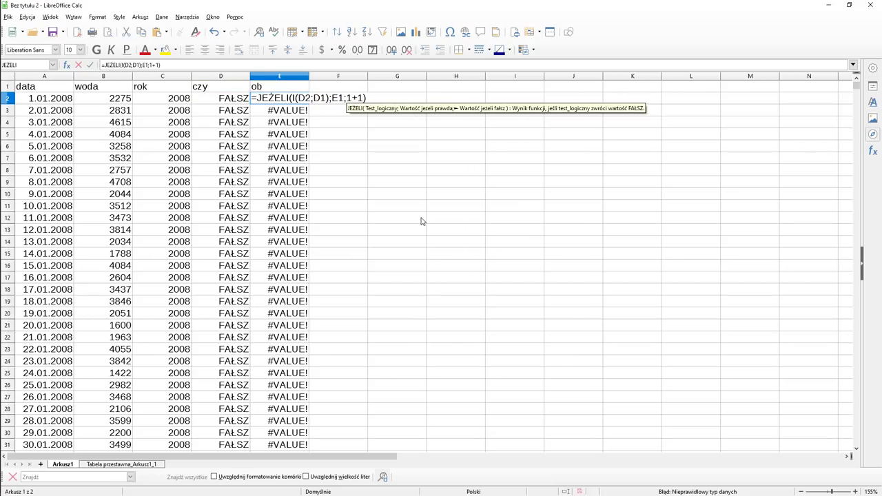
pyautogui.write('suma')
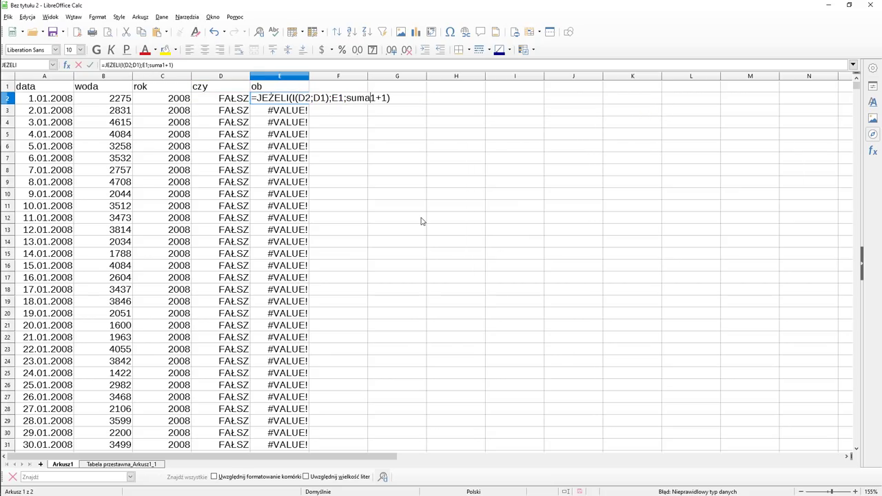
pyautogui.write('(')
pyautogui.write('e')
pyautogui.press('Right')
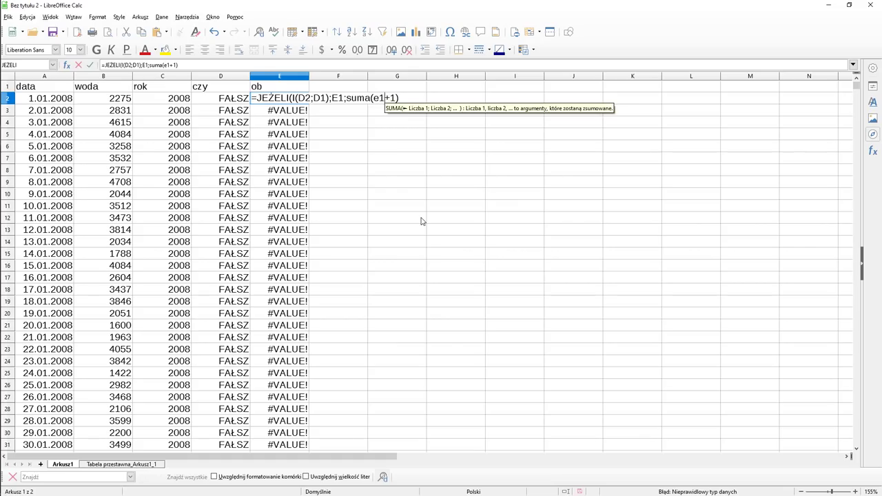
pyautogui.press('Right')
pyautogui.press('Right')
pyautogui.press('Right')
pyautogui.write(')')
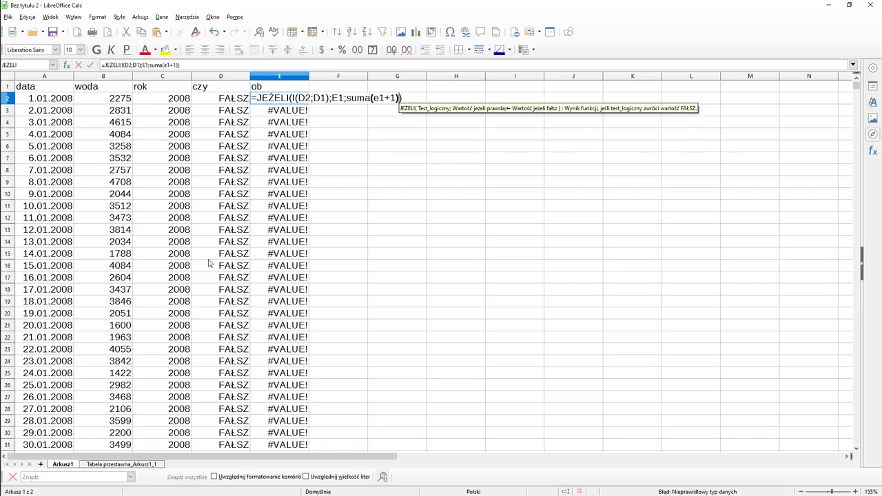
pyautogui.press('Return')
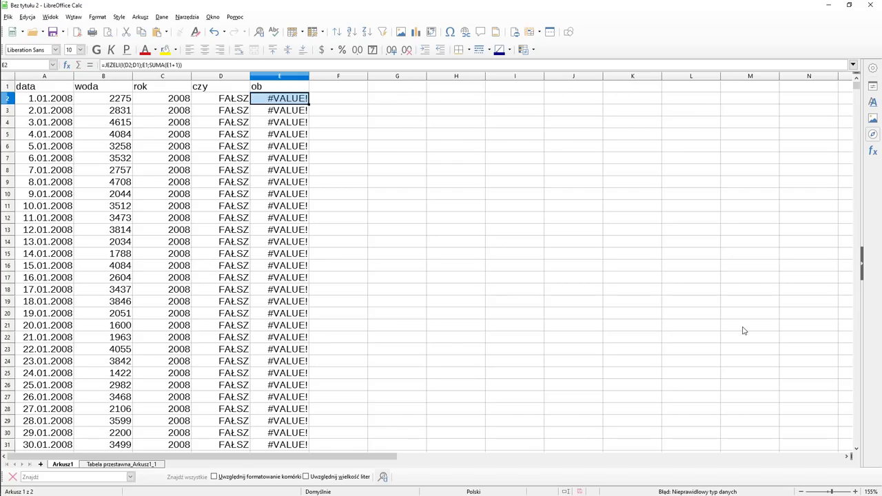
pyautogui.press('Up')
pyautogui.press('Down')
# - Correct E2 to =JEŻELI(I(D2;D1);E1;SUMA(E1;1)), so it returns 1
pyautogui.press('F2')
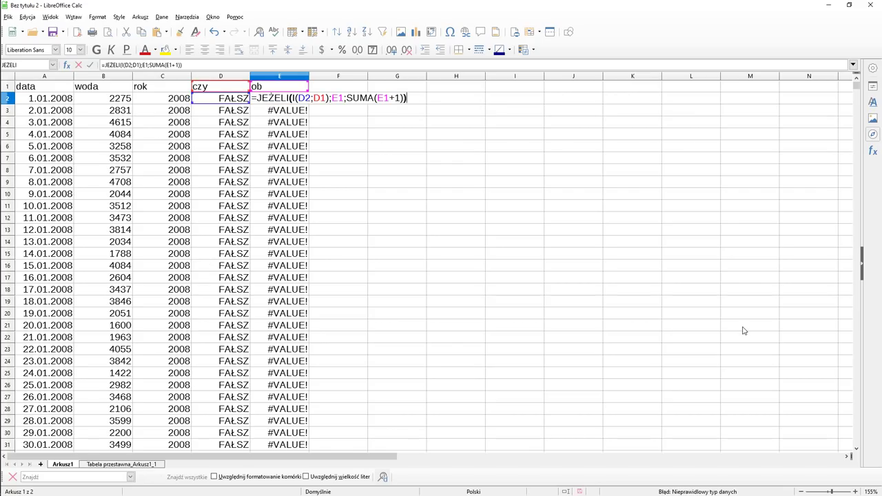
pyautogui.press('Left')
pyautogui.press('Left')
pyautogui.press('Left')
pyautogui.press('Left')
pyautogui.press('Left')
pyautogui.press('Left')
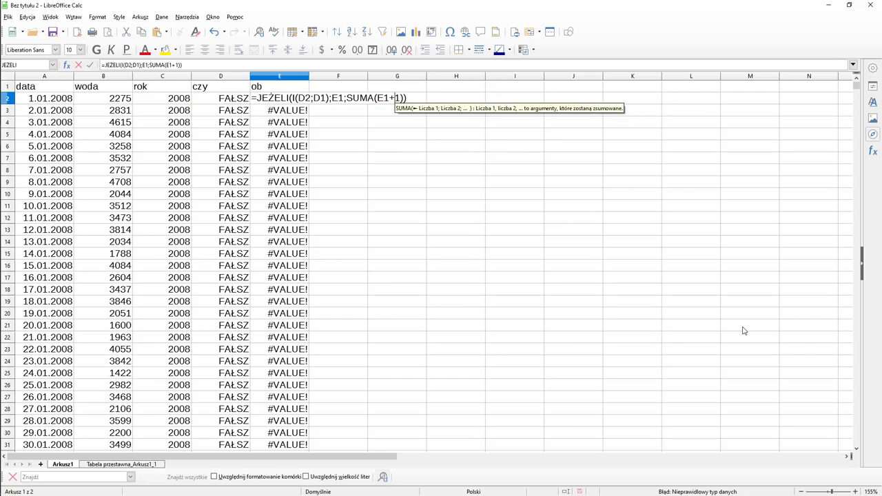
pyautogui.press('Left')
pyautogui.press('Left')
pyautogui.press('Left')
pyautogui.press('Right')
pyautogui.press('Right')
pyautogui.press('Right')
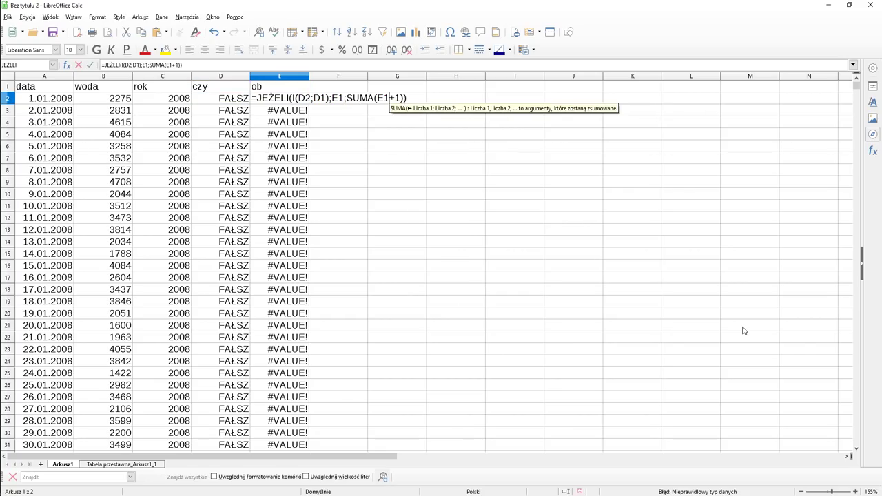
pyautogui.press('Left')
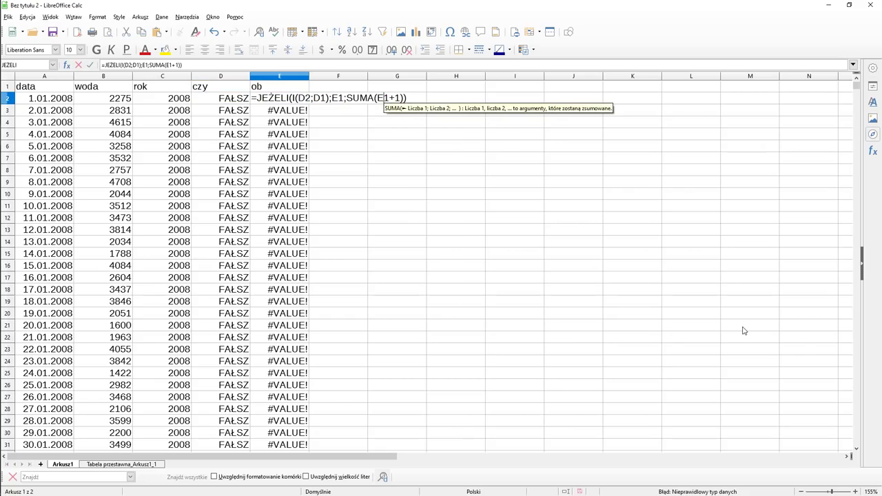
pyautogui.press('Left')
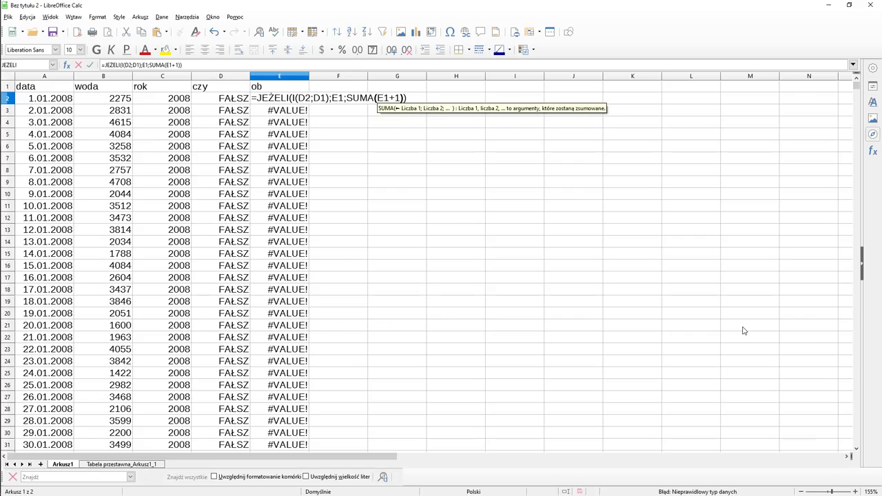
pyautogui.press('Right')
pyautogui.press('Right')
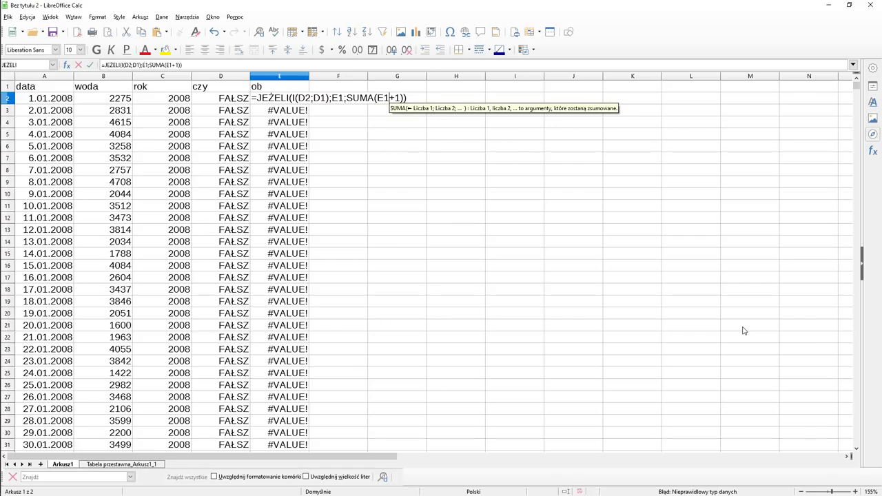
pyautogui.press('Delete')
pyautogui.write(':')
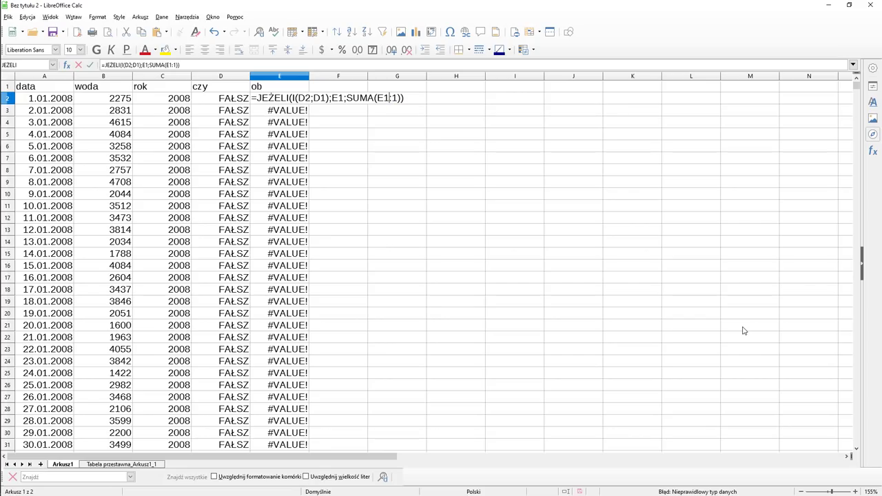
pyautogui.press('BackSpace')
pyautogui.write(';')
pyautogui.hotkey('alt', 'Return')
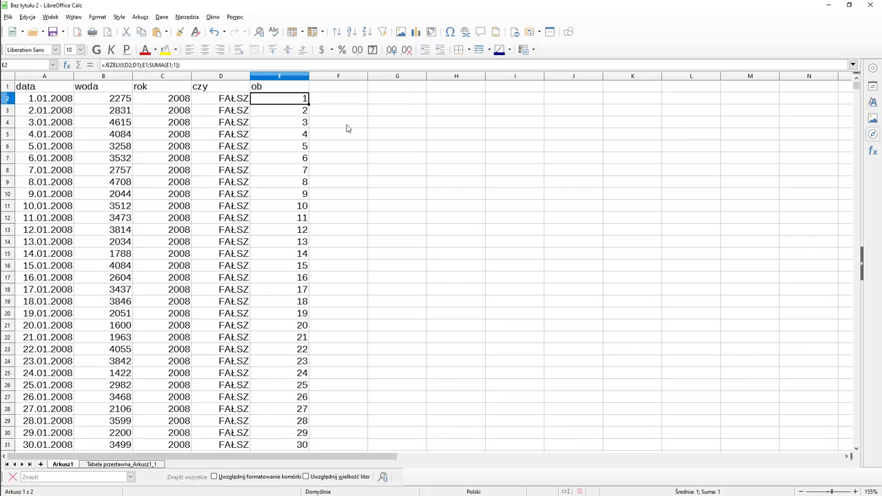
# - Fill E2's counter down the ob column and verify E7 reads =JEŻELI(I(D7;D6);E6;SUMA(E6;1))
pyautogui.doubleClick(308, 101)
pyautogui.click(294, 322)
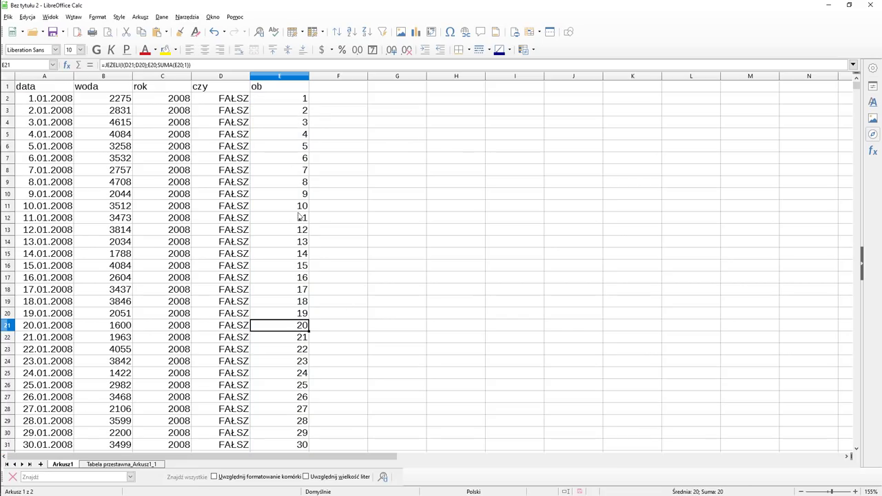
pyautogui.click(287, 155)
pyautogui.doubleClick(287, 154)
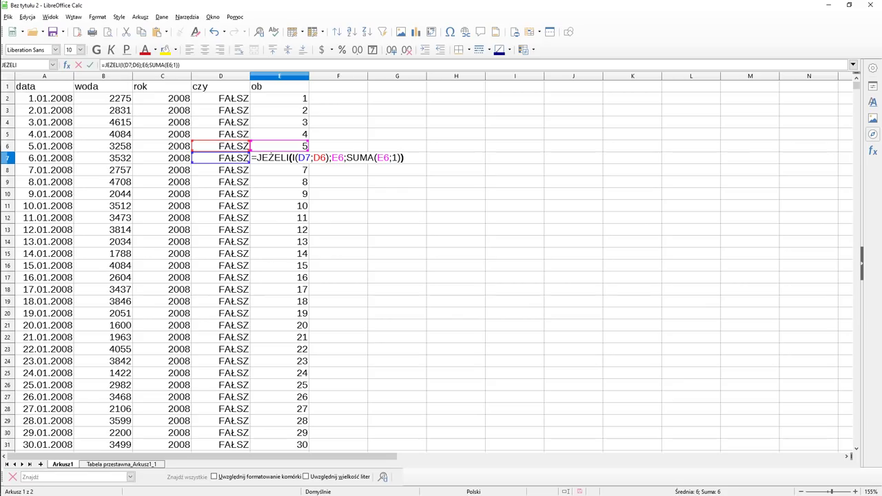
pyautogui.press('Escape')
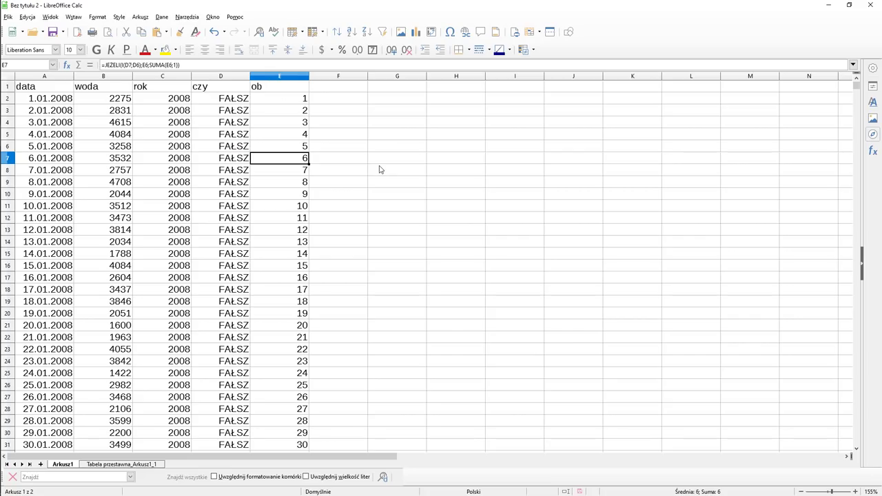
pyautogui.hotkey('ctrl', 'a')
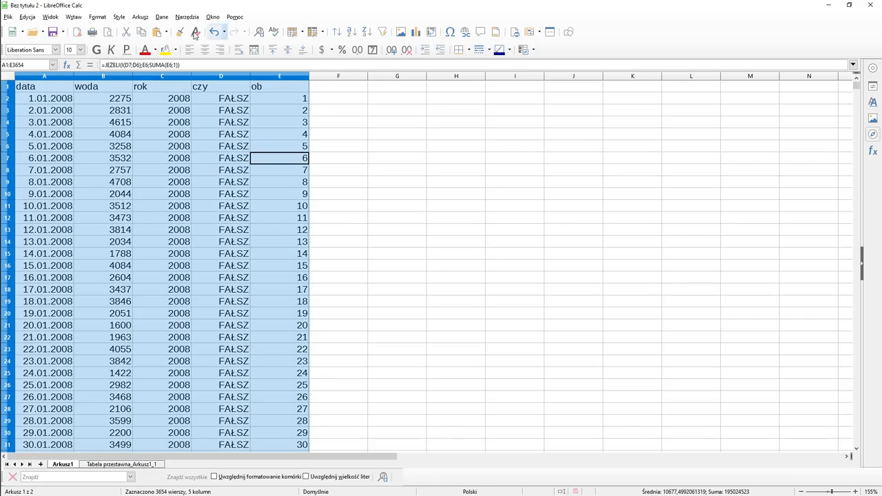
# - Create a pivot table on a new sheet with ob as rows and a Zlicz count of woda
pyautogui.click(163, 18)
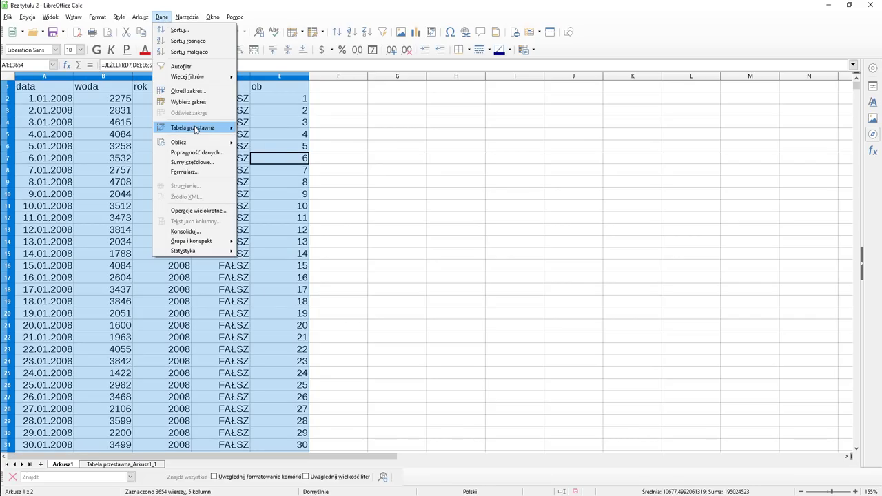
pyautogui.click(259, 130)
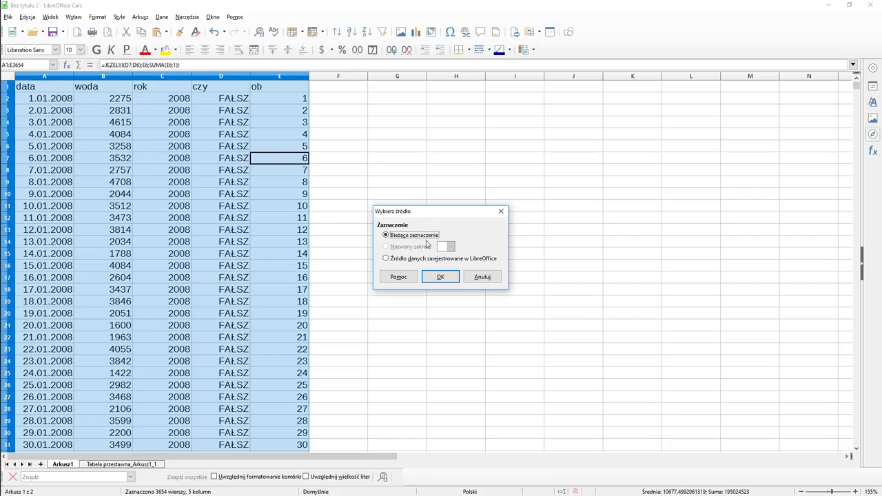
pyautogui.click(441, 276)
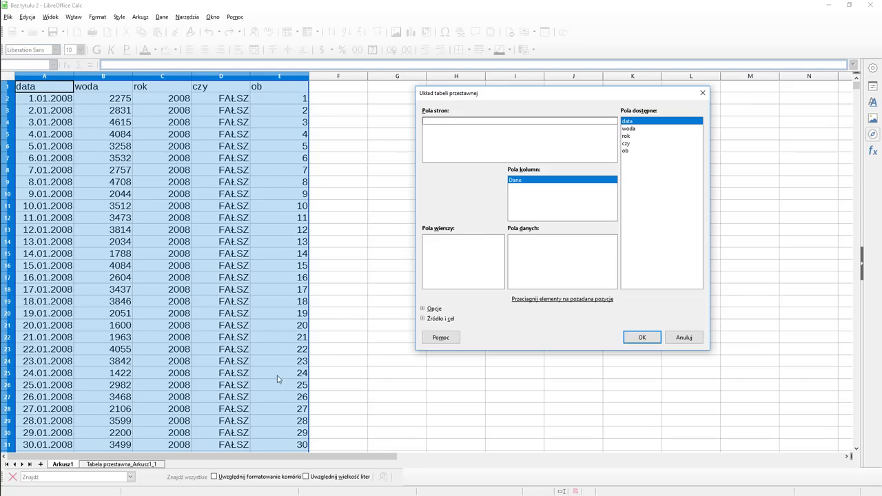
pyautogui.click(627, 150)
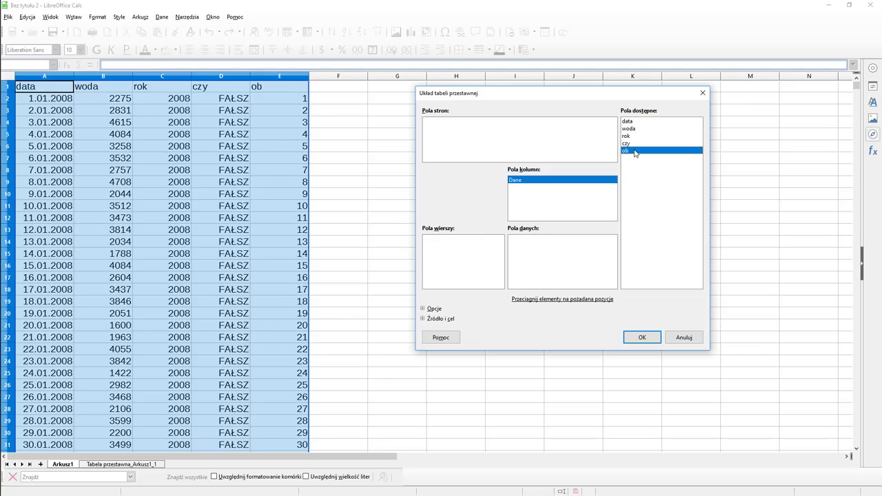
pyautogui.moveTo(632, 151); pyautogui.dragTo(457, 235)
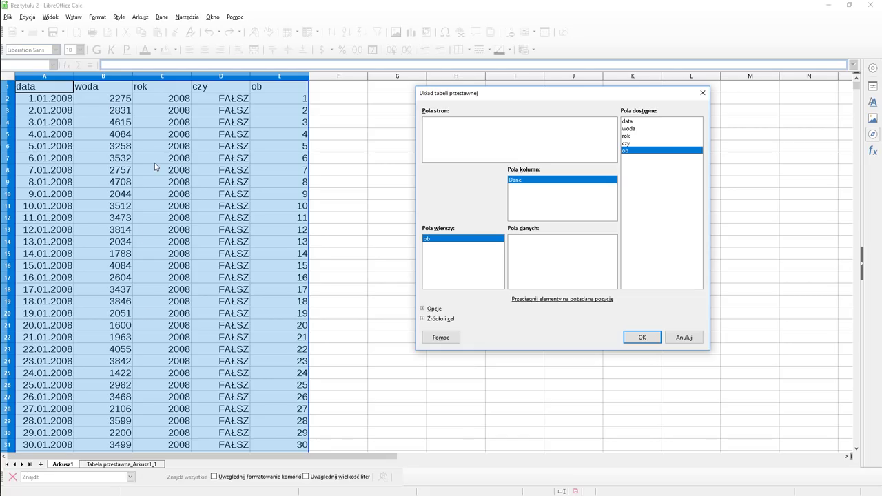
pyautogui.click(645, 129)
pyautogui.moveTo(648, 130); pyautogui.dragTo(526, 247)
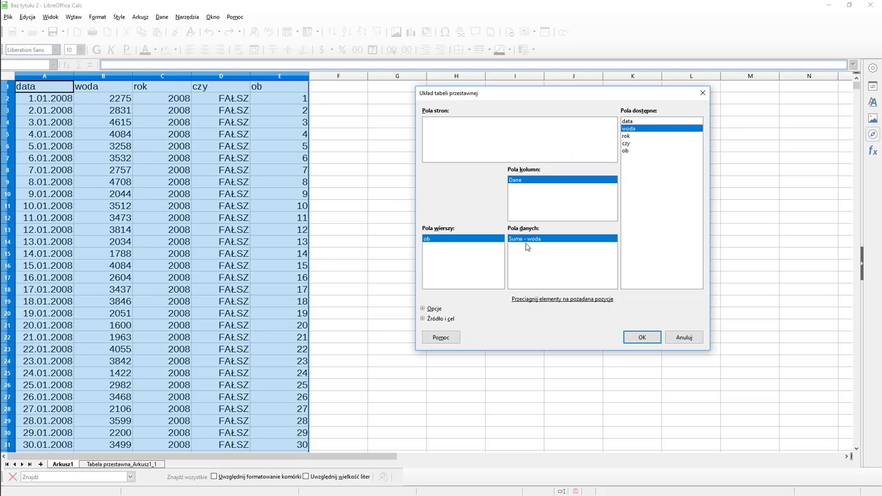
pyautogui.doubleClick(528, 240)
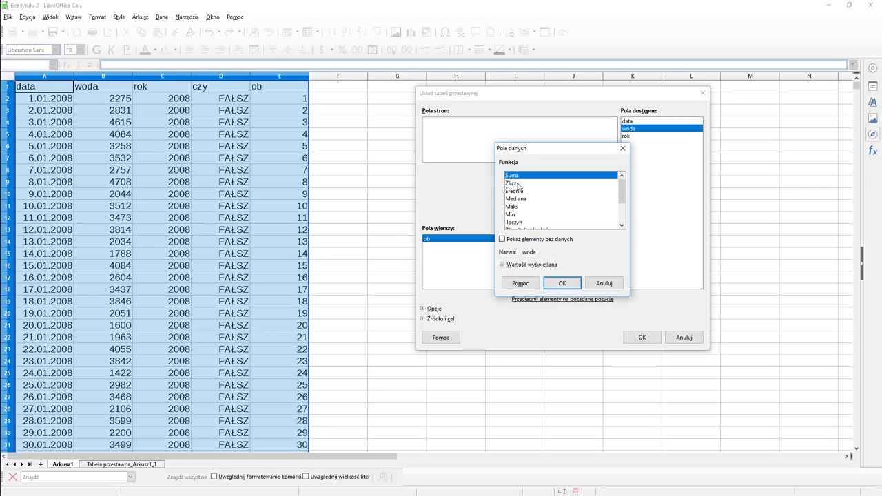
pyautogui.click(517, 185)
pyautogui.click(562, 283)
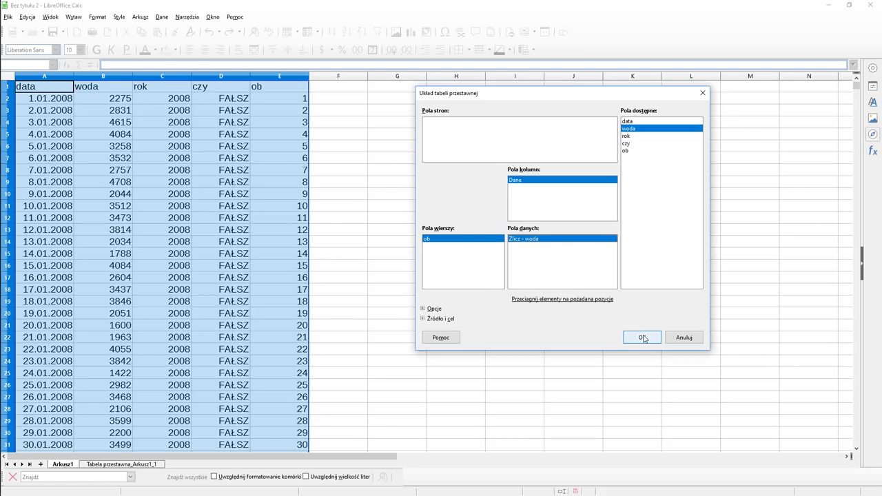
pyautogui.click(643, 338)
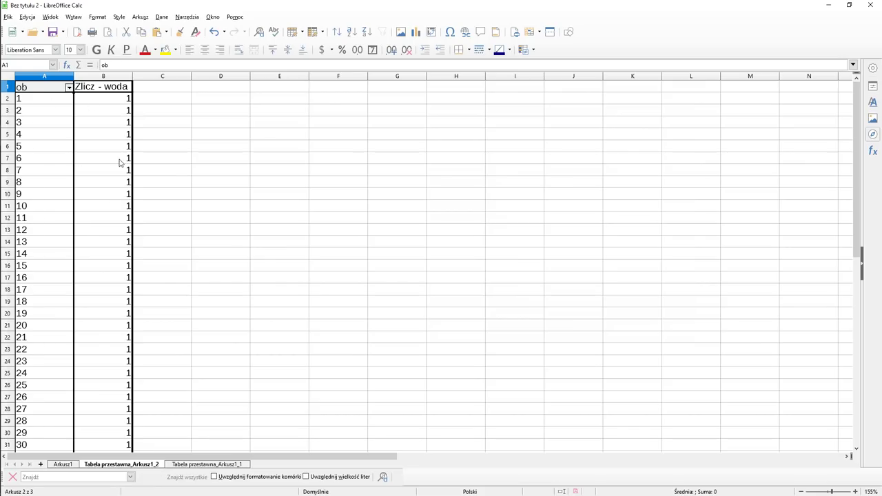
pyautogui.scroll(-8, 199, 187)
pyautogui.scroll(-8, 200, 185)
pyautogui.scroll(-7, 201, 183)
pyautogui.scroll(-5, 200, 183)
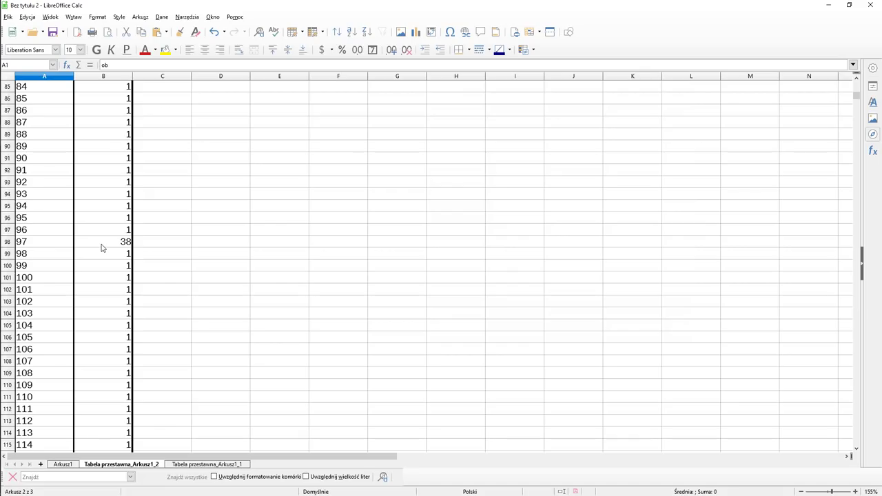
pyautogui.scroll(8, 100, 248)
pyautogui.scroll(16, 101, 248)
pyautogui.scroll(4, 101, 248)
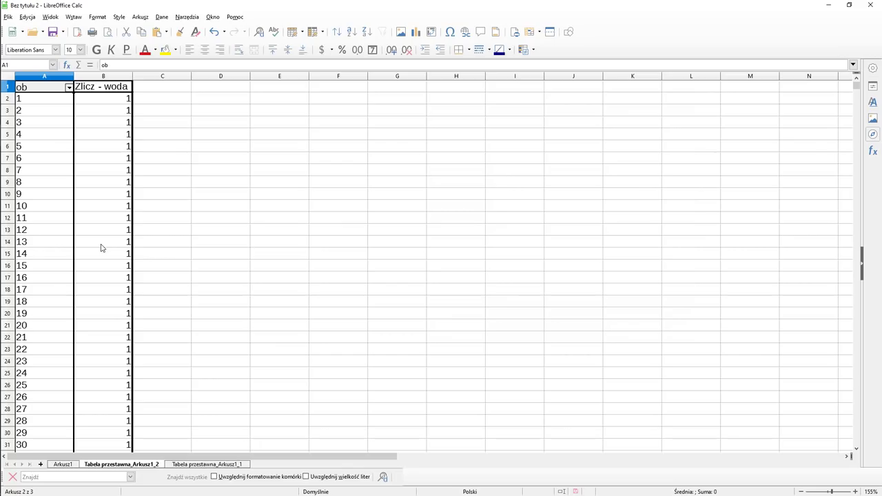
# - Show only the top 10 ob rows, sorted descending by Zlicz - woda
pyautogui.rightClick(43, 138)
pyautogui.click(74, 178)
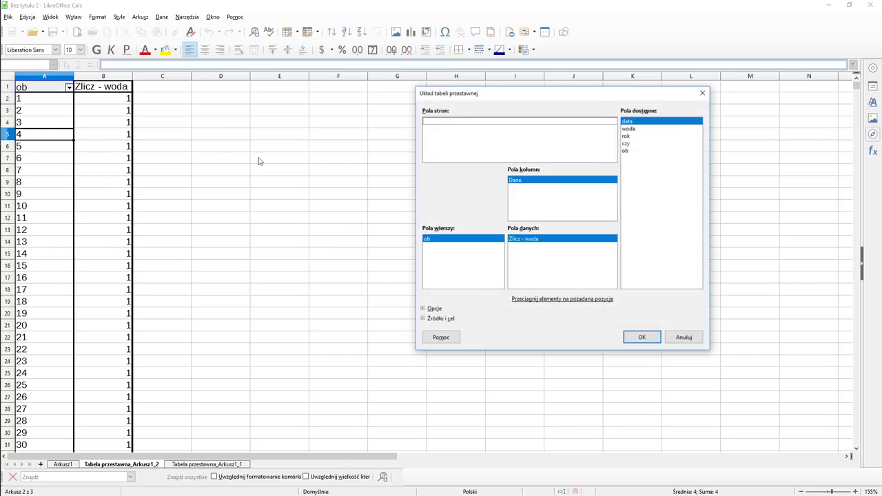
pyautogui.doubleClick(449, 241)
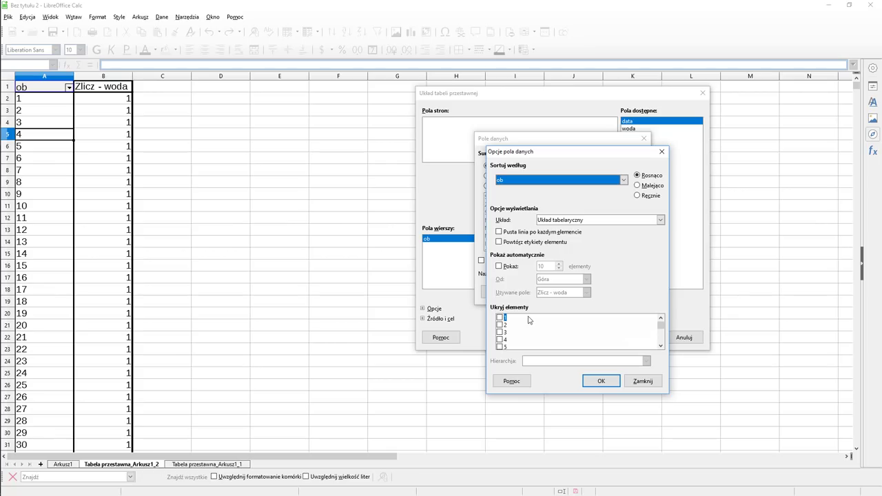
pyautogui.click(624, 180)
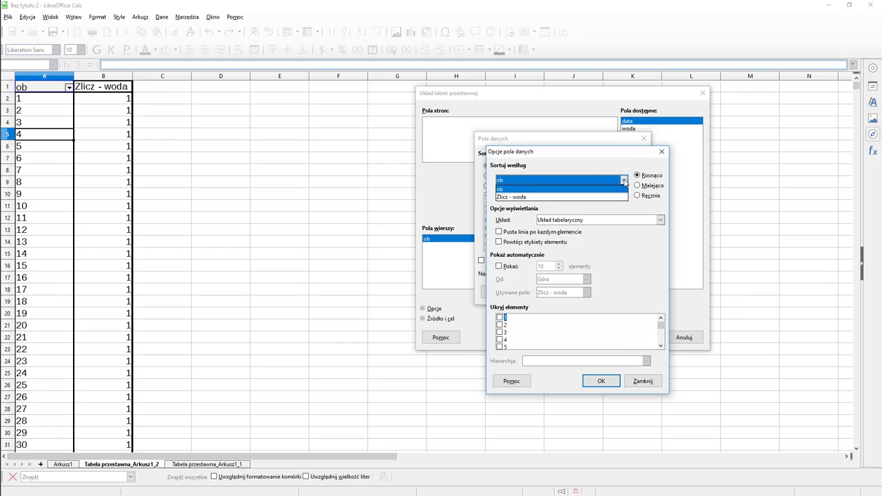
pyautogui.click(578, 198)
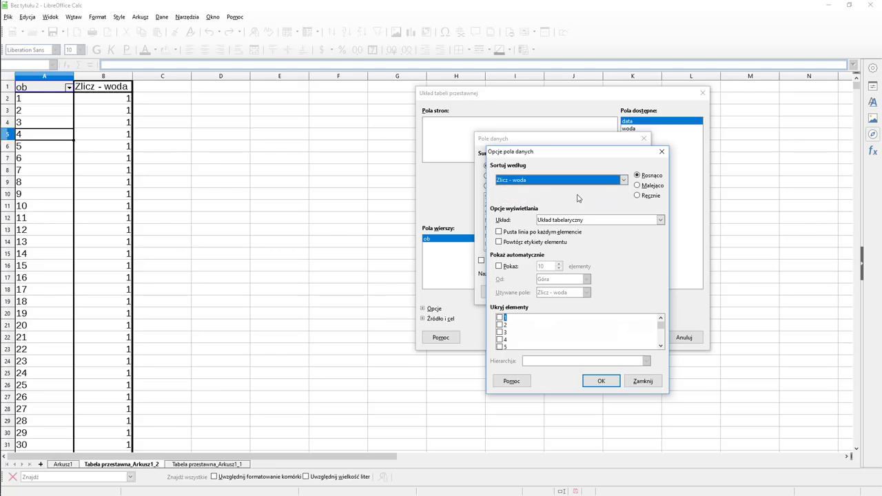
pyautogui.click(638, 186)
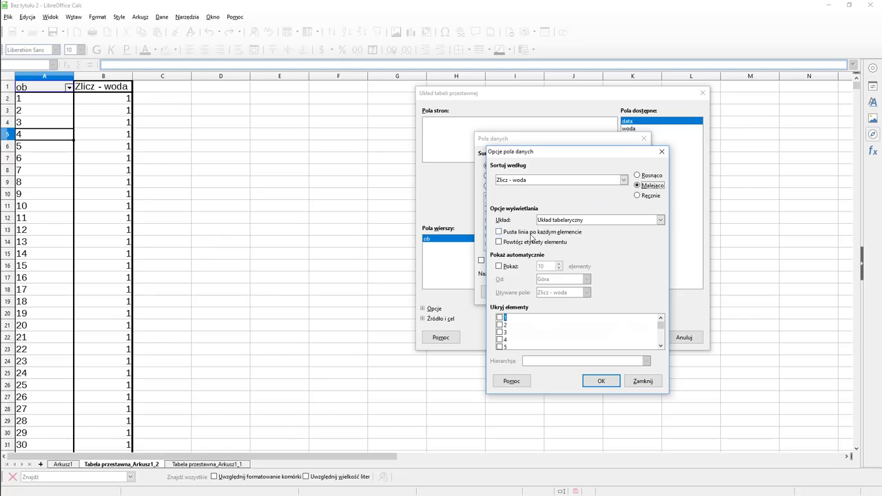
pyautogui.click(508, 268)
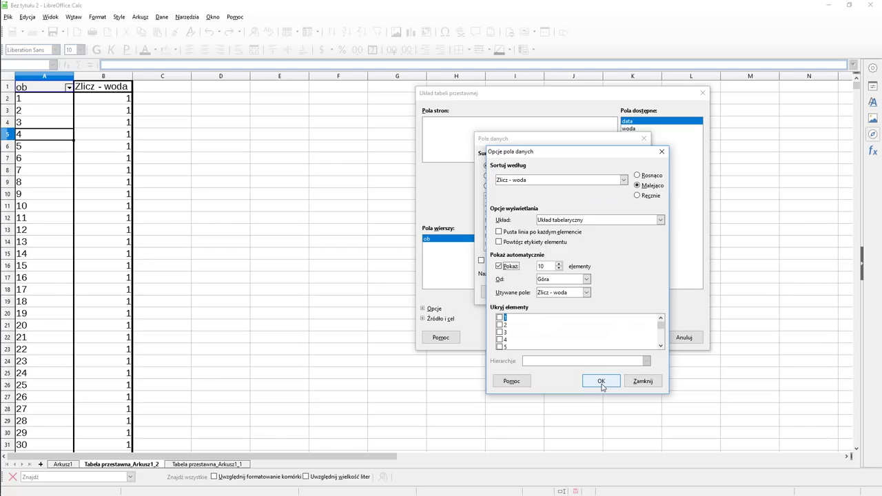
pyautogui.click(603, 381)
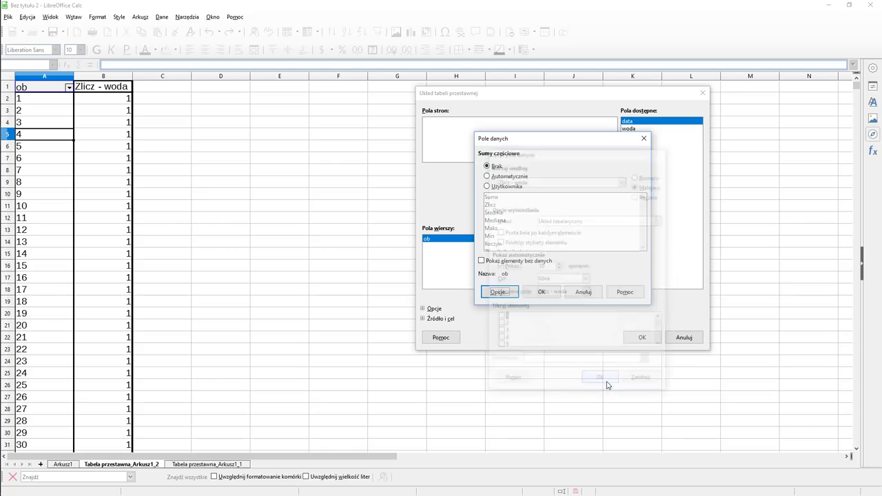
pyautogui.click(525, 294)
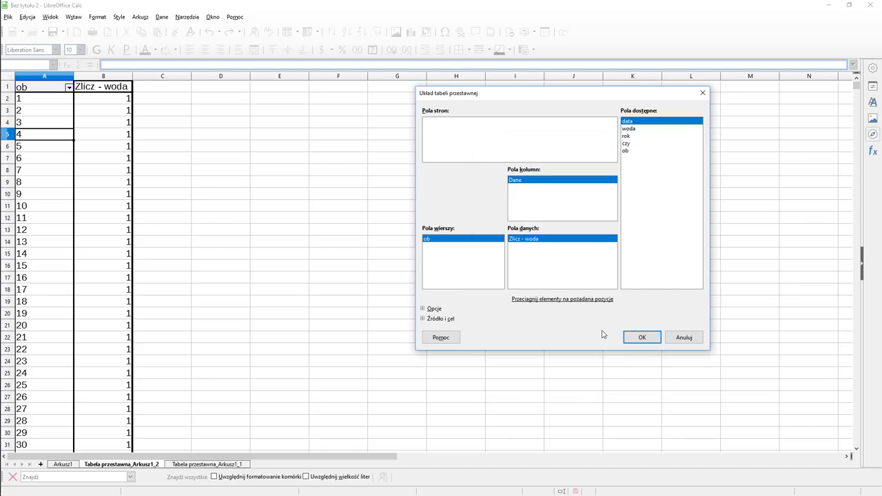
pyautogui.click(642, 337)
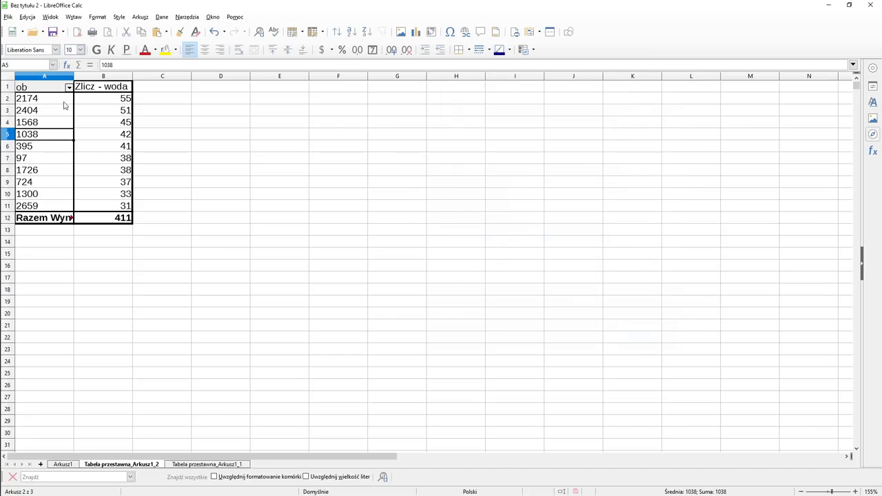
pyautogui.click(47, 162)
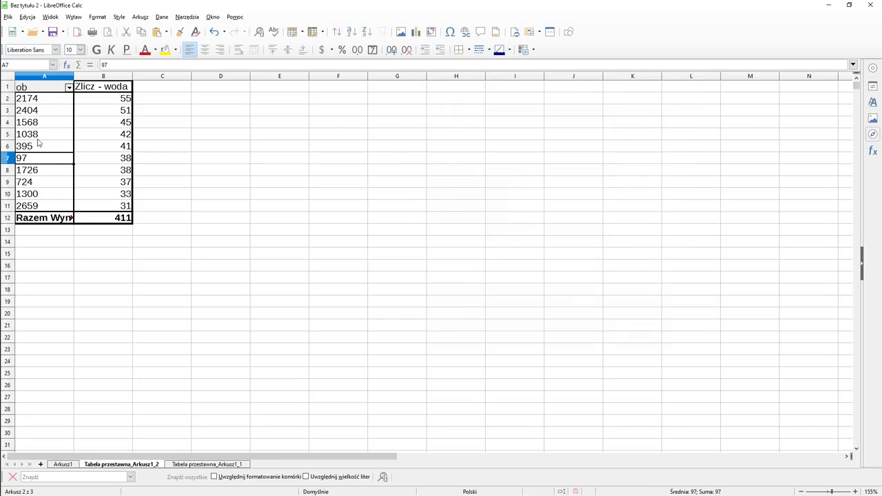
pyautogui.click(98, 162)
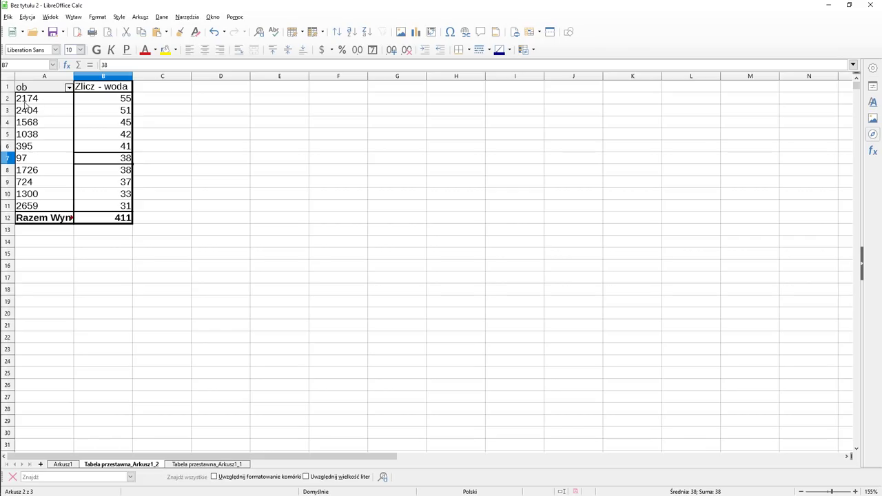
# - On Arkusz1, locate the ob 2174 rows (17.03.2015–10.05.2015), then switch to the exam PDF in Opera
pyautogui.click(63, 465)
pyautogui.click(261, 255)
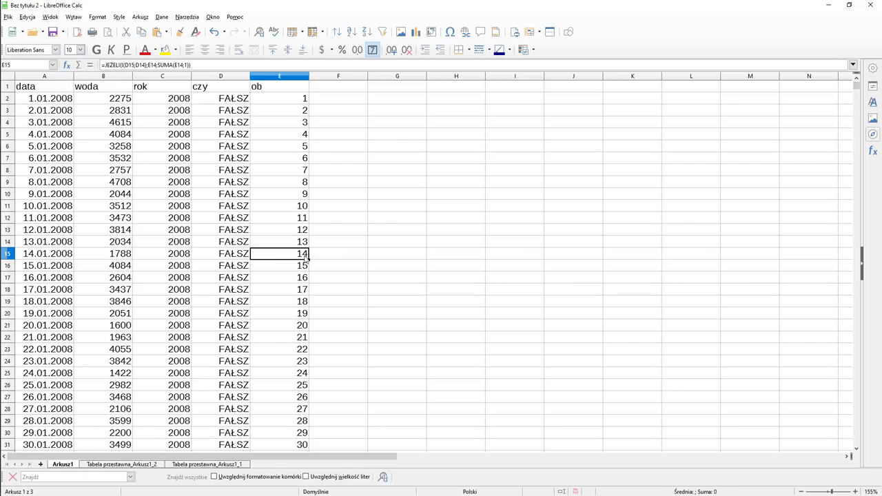
pyautogui.moveTo(854, 85); pyautogui.dragTo(880, 340)
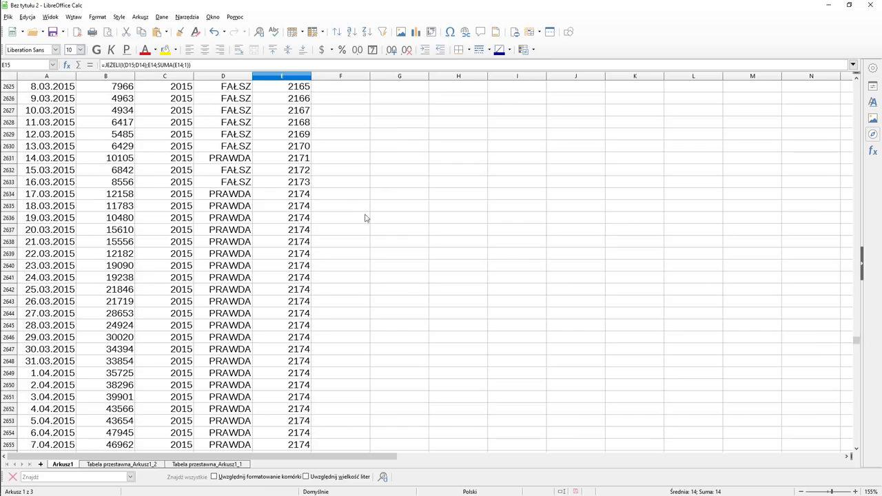
pyautogui.click(347, 198)
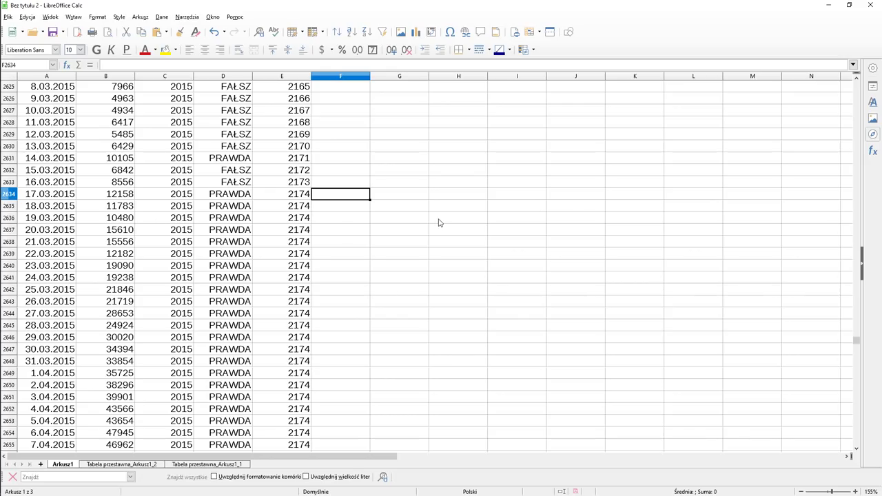
pyautogui.scroll(-1, 520, 211)
pyautogui.scroll(-4, 500, 205)
pyautogui.scroll(-2, 501, 207)
pyautogui.scroll(-4, 500, 208)
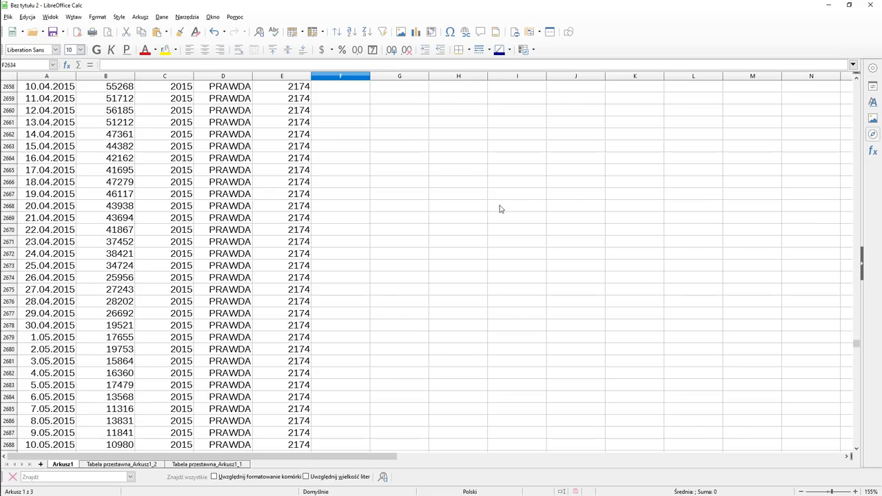
pyautogui.scroll(-3, 492, 212)
pyautogui.scroll(-3, 487, 211)
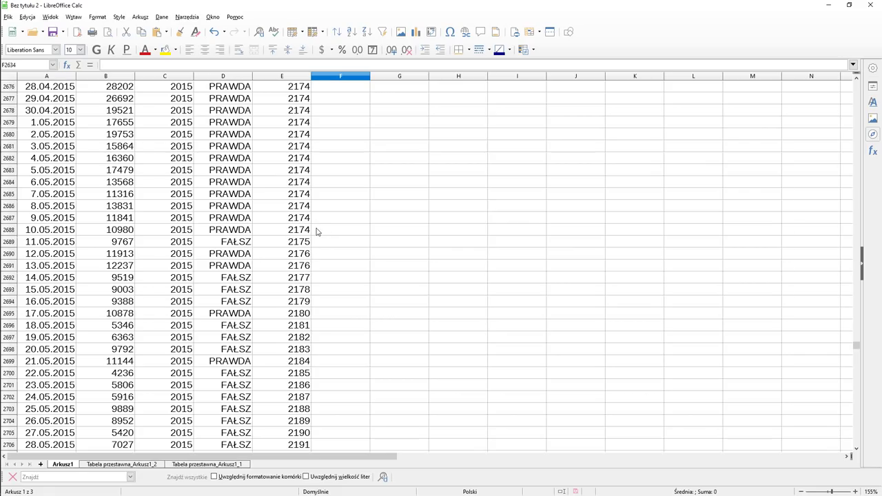
pyautogui.hotkey('alt', 'Tab')
# - Skim the exam PDF in Opera, then return to Calc at the top of Arkusz1
pyautogui.click(268, 7)
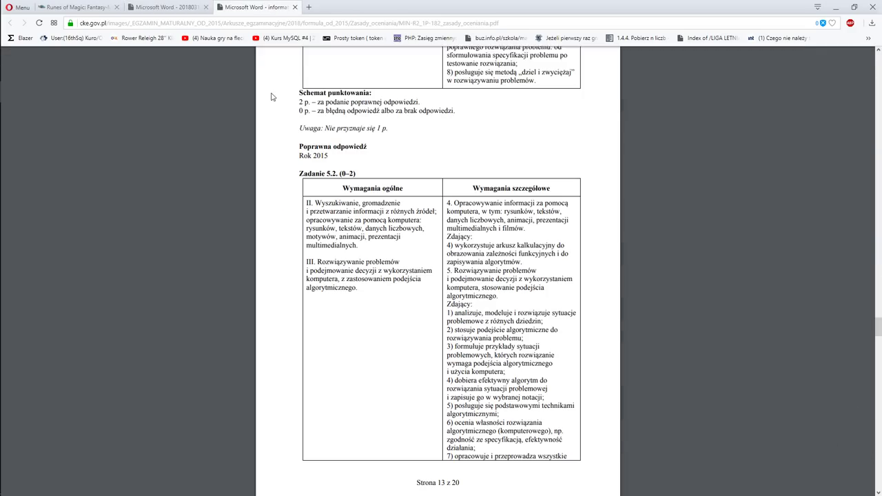
pyautogui.scroll(-3, 379, 245)
pyautogui.scroll(-3, 380, 244)
pyautogui.scroll(-1, 438, 282)
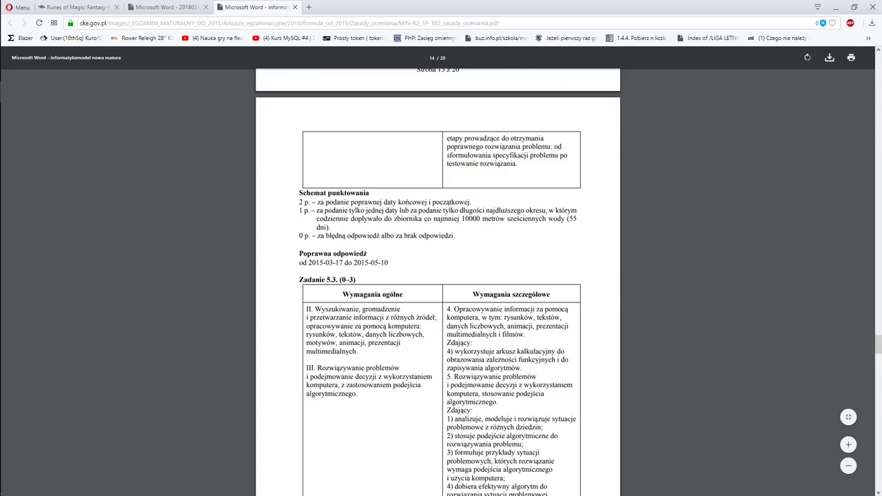
pyautogui.hotkey('alt', 'Tab')
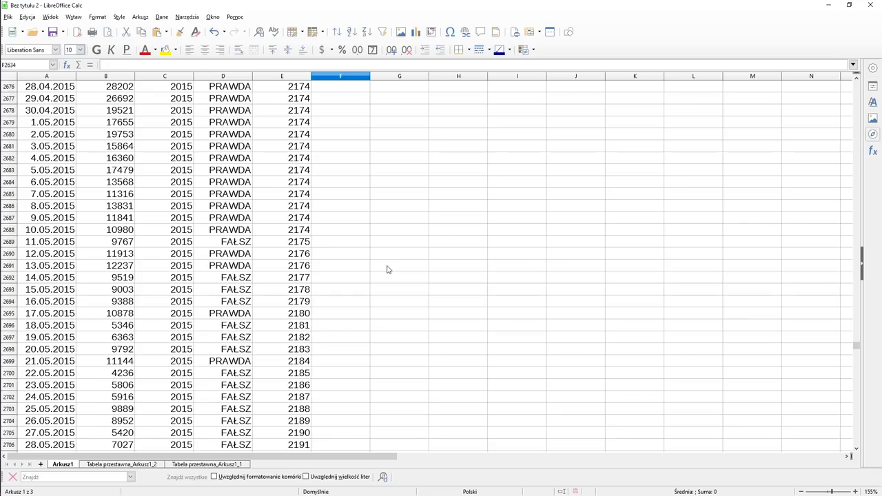
pyautogui.scroll(9, 388, 269)
pyautogui.scroll(8, 387, 269)
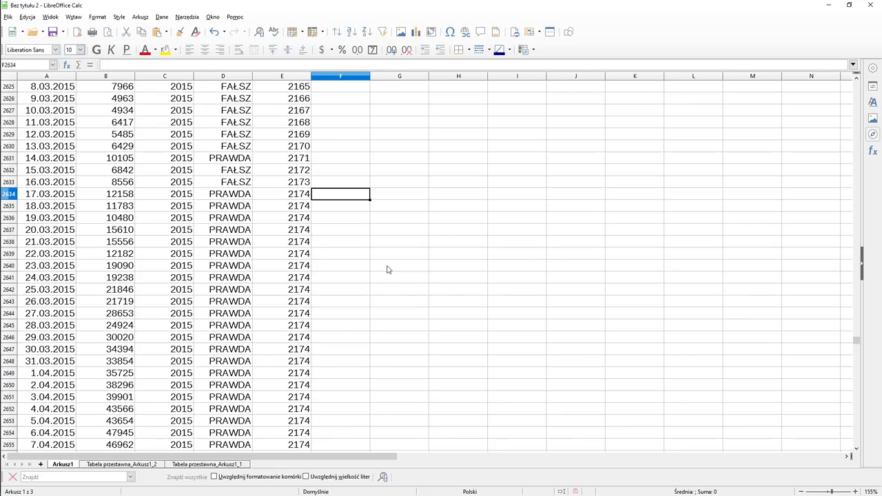
pyautogui.hotkey('ctrl', 'Home')
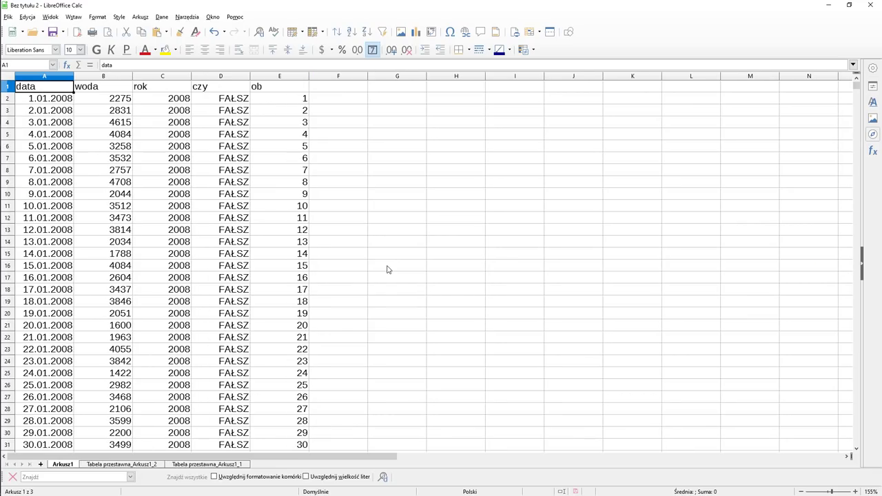
# - Read exam task 5.3 on the 2008 monthly inflow in Opera, then return to Calc
pyautogui.hotkey('alt', 'Tab')
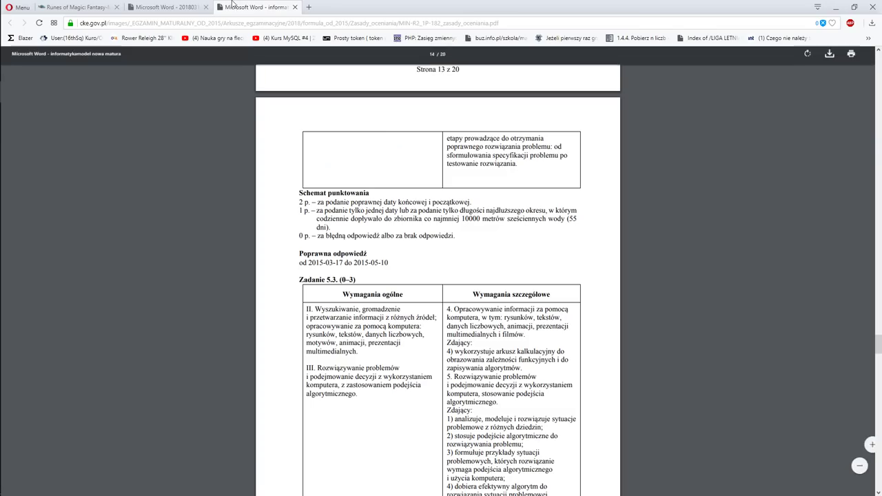
pyautogui.hotkey('ctrl', 'Tab')
pyautogui.scroll(-3, 358, 281)
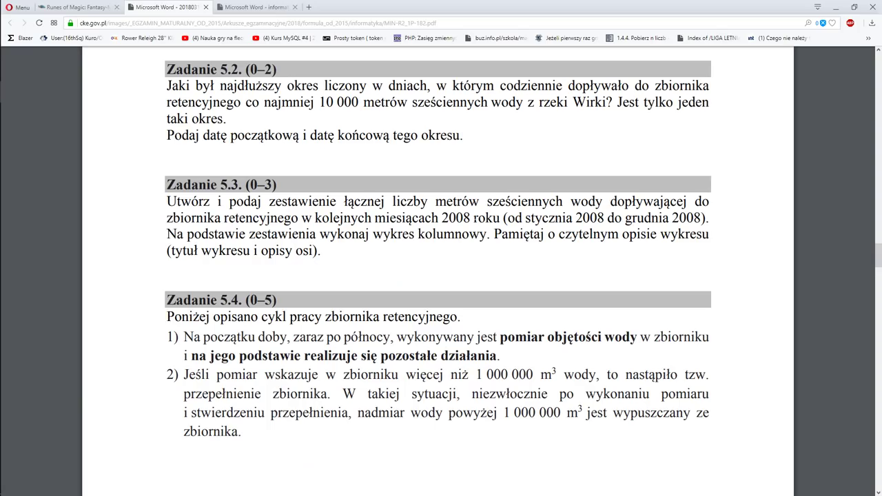
pyautogui.scroll(2, 345, 129)
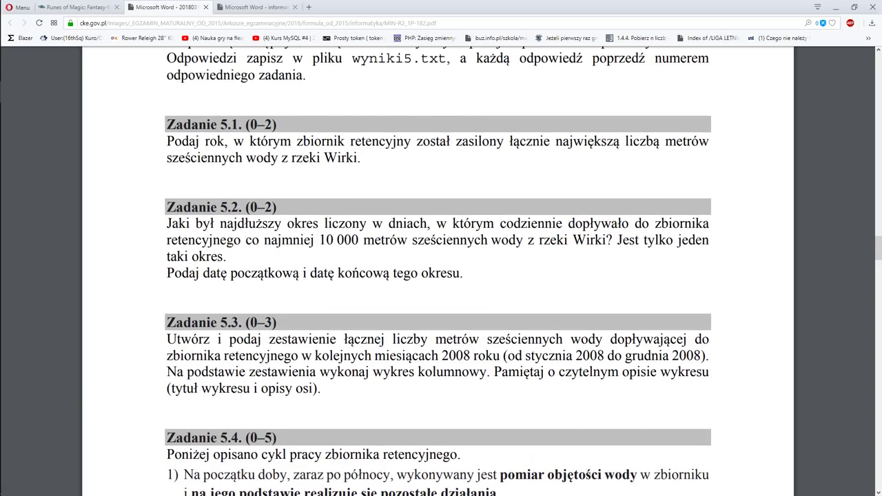
pyautogui.scroll(-2, 441, 276)
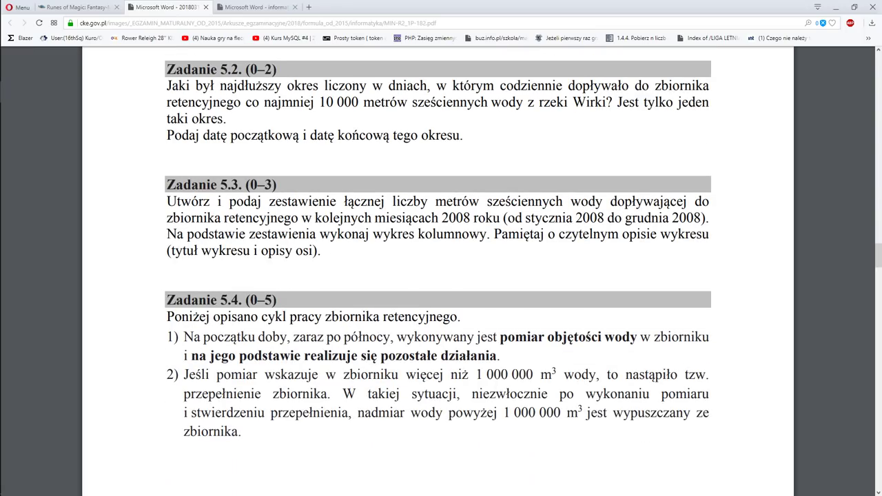
pyautogui.hotkey('alt', 'Tab')
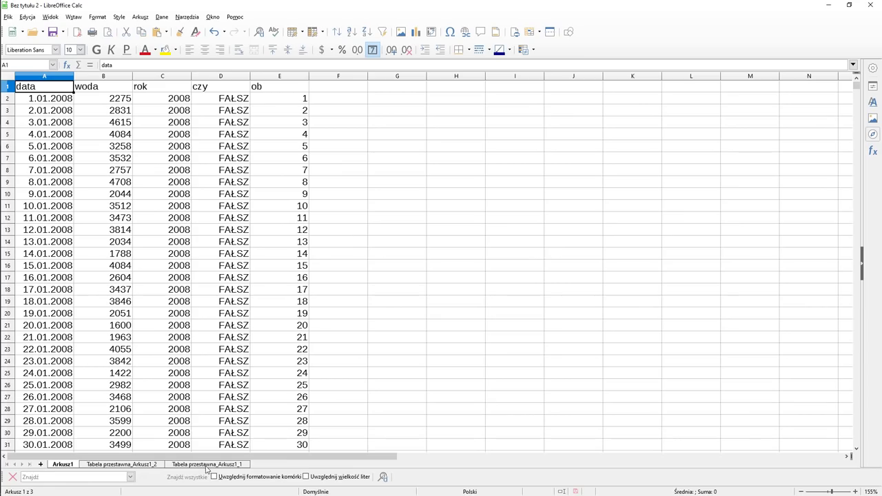
# - Group the pivot's date field by years and months (Lata and Miesiące) on the pivot sheet
pyautogui.click(207, 463)
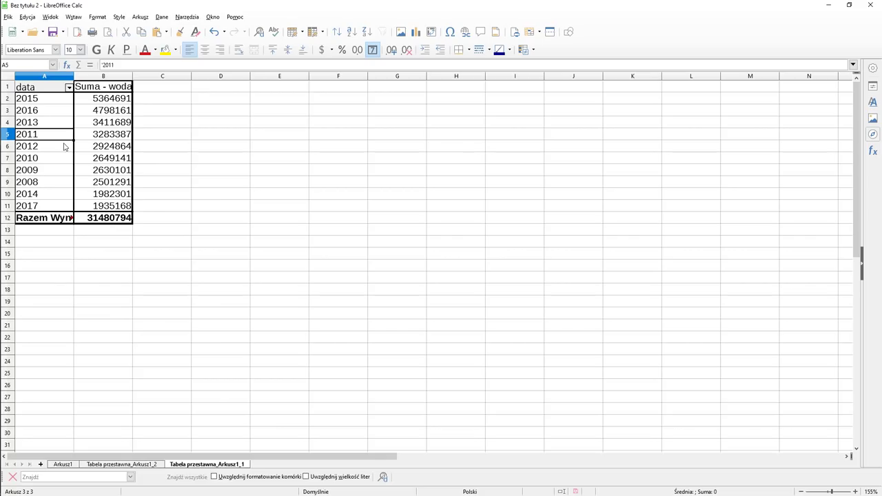
pyautogui.press('F12')
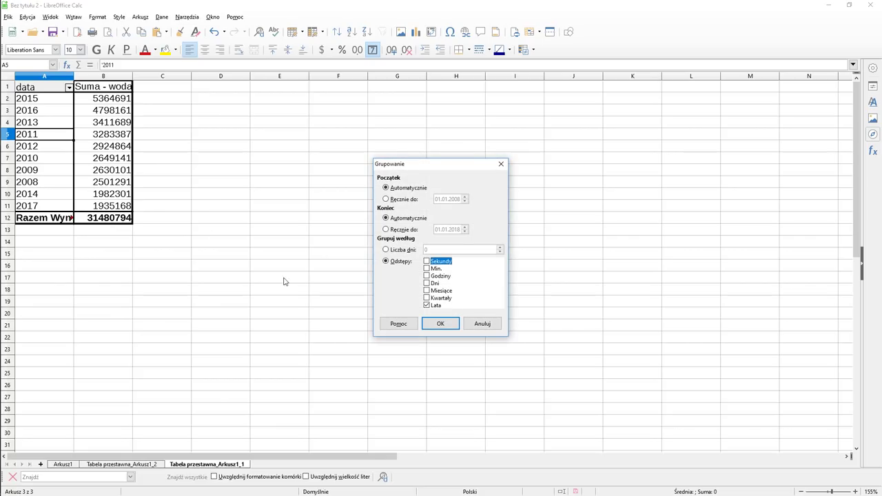
pyautogui.click(427, 290)
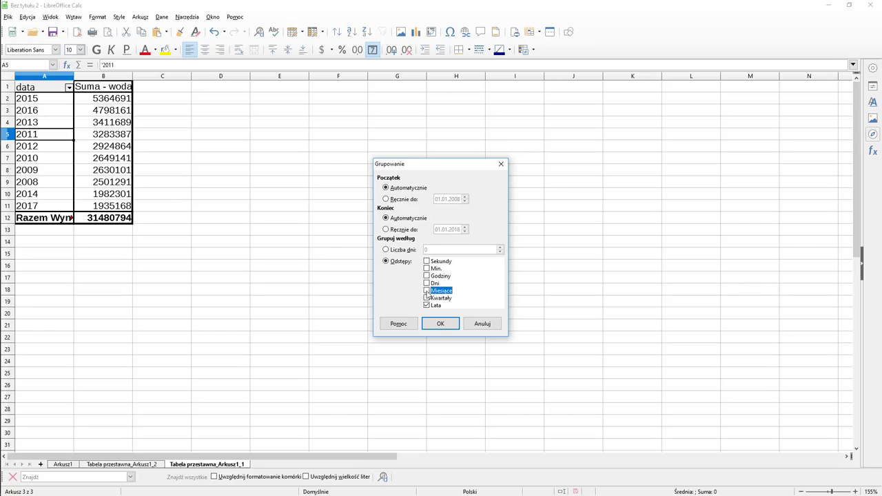
pyautogui.click(438, 324)
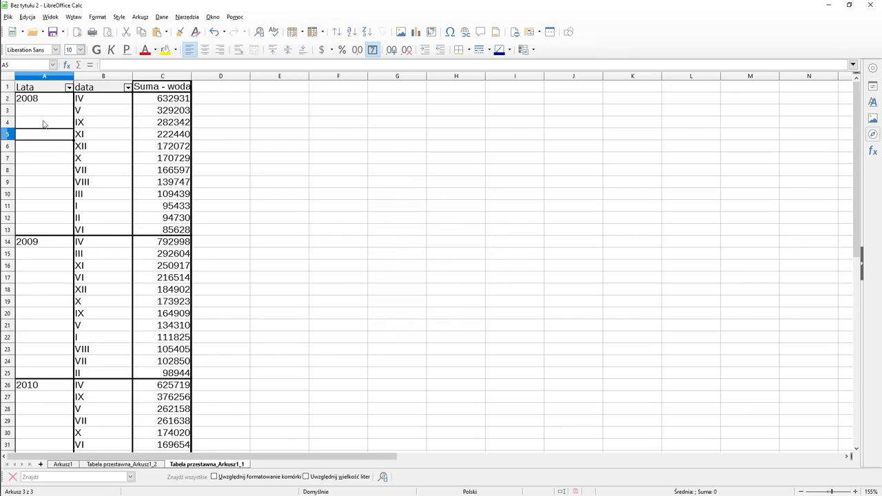
# - Filter the pivot to year 2008 only and sort its months ascending from I to XII
pyautogui.click(69, 87)
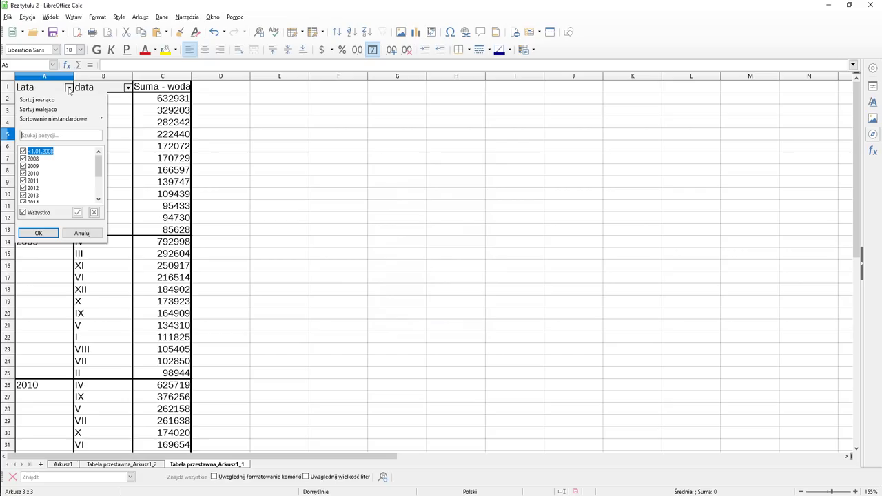
pyautogui.click(23, 212)
pyautogui.click(23, 159)
pyautogui.click(45, 234)
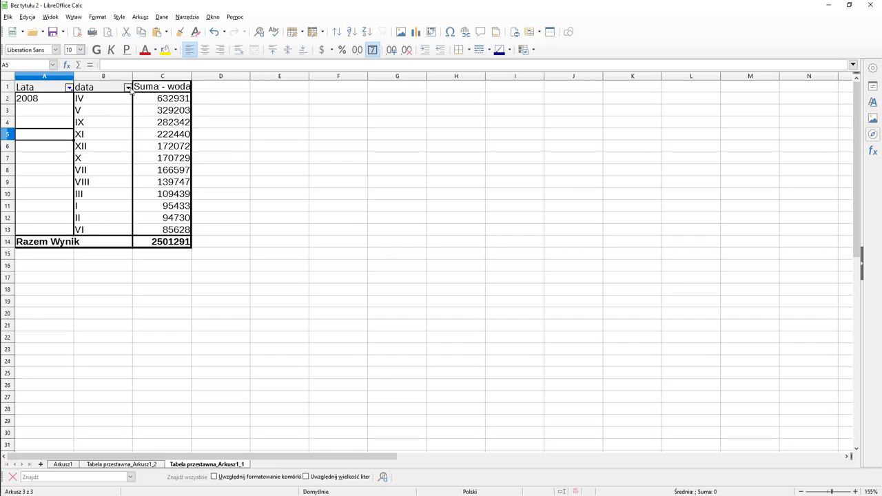
pyautogui.click(128, 88)
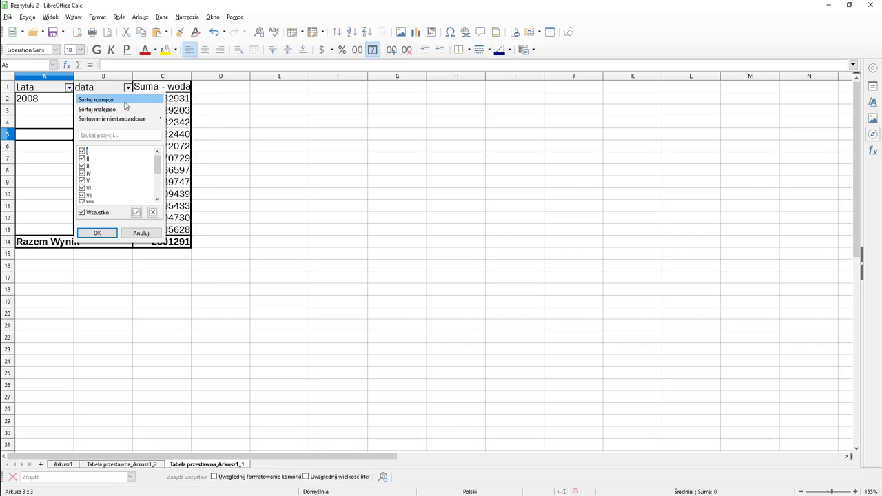
pyautogui.click(121, 99)
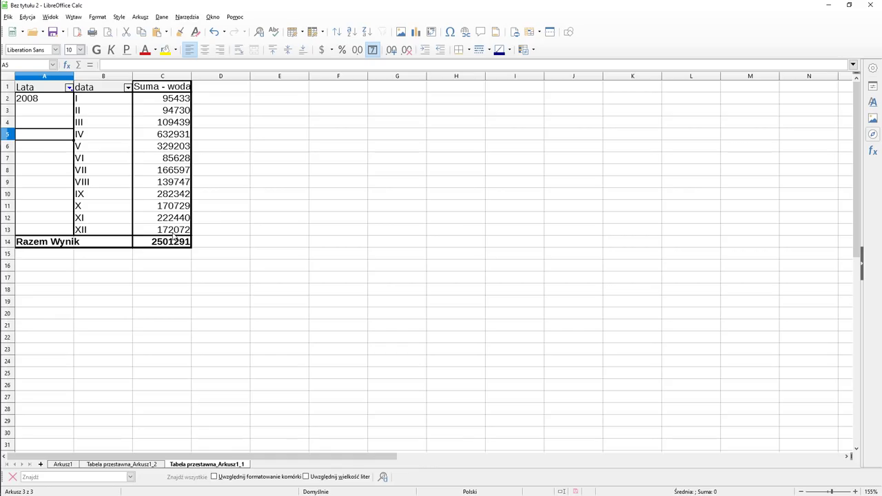
# - Compare the scoring-rules answer for task 5.3 with the pivot's 2008 monthly totals
pyautogui.hotkey('alt', 'Tab')
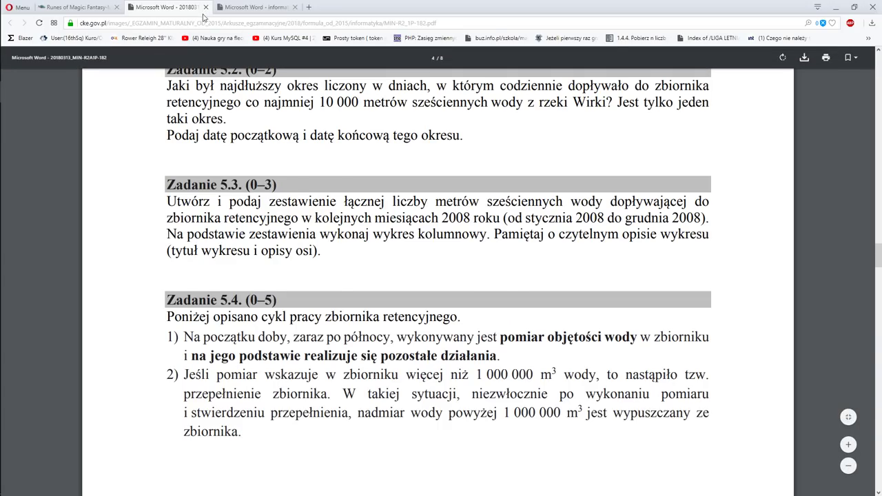
pyautogui.click(234, 8)
pyautogui.scroll(-4, 319, 288)
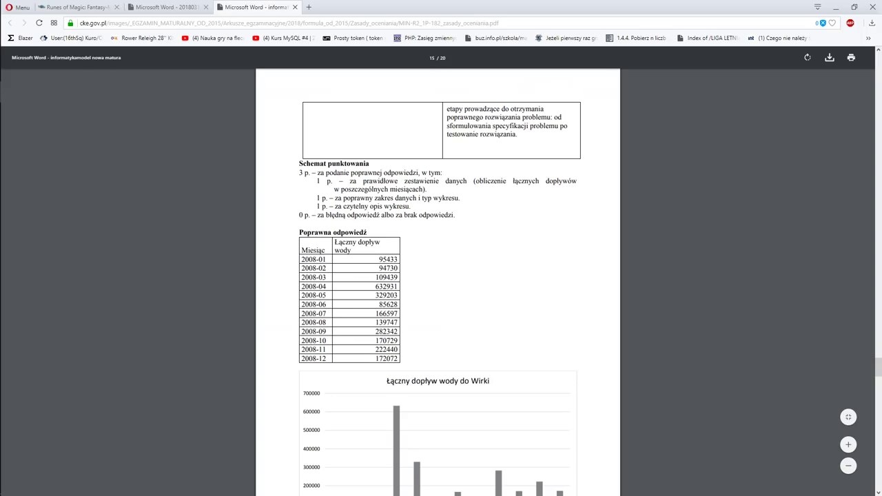
pyautogui.scroll(-2, 429, 327)
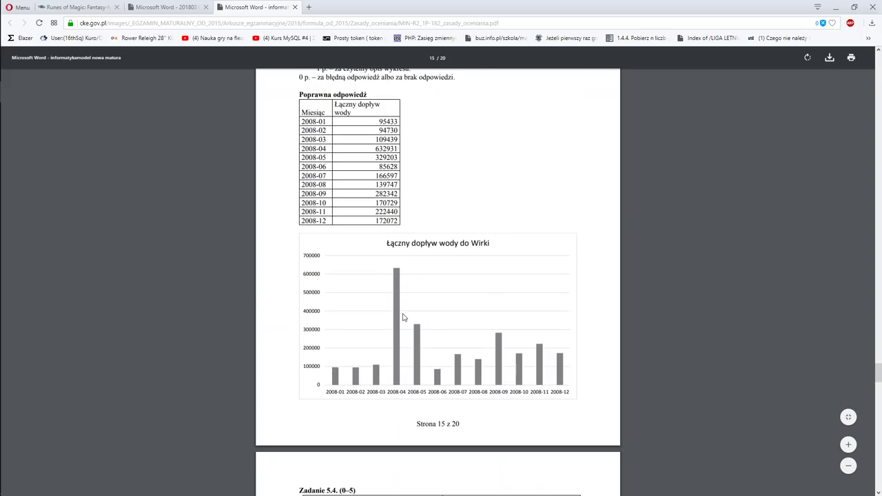
pyautogui.hotkey('alt', 'Tab')
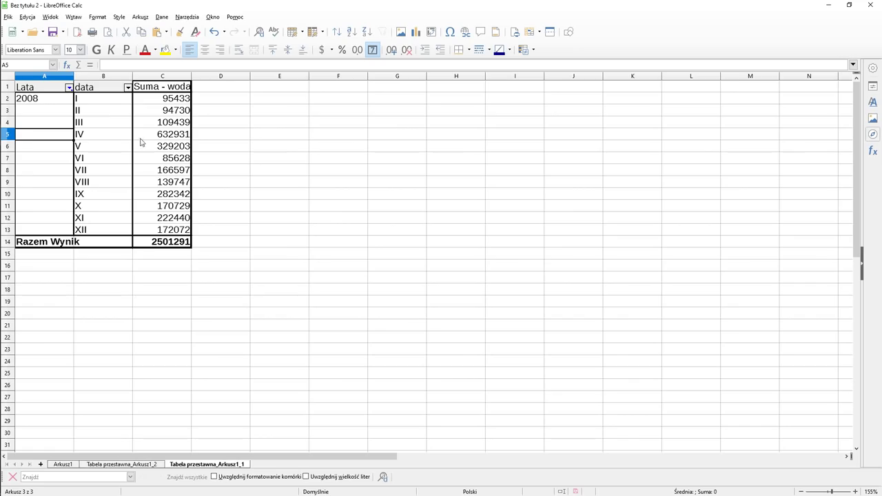
# - Select the twelve months and totals B2:C13 and start a column chart
pyautogui.click(110, 111)
pyautogui.click(100, 99)
pyautogui.moveTo(100, 99); pyautogui.dragTo(189, 229)
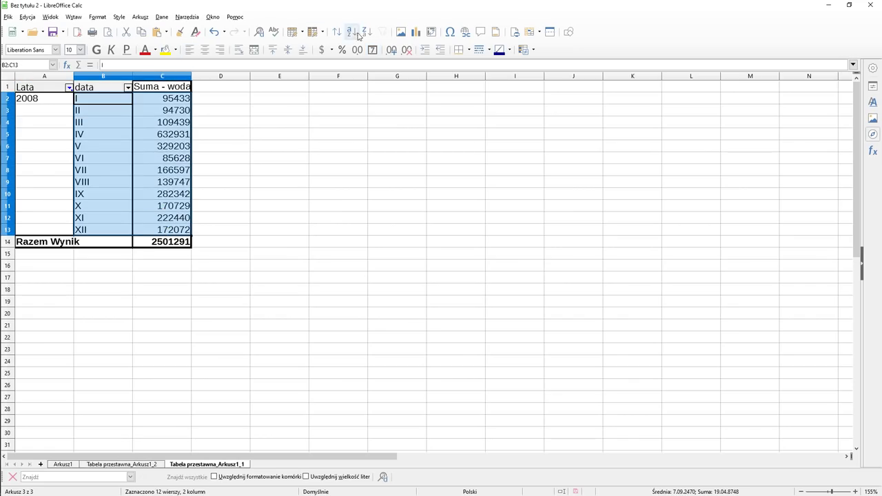
pyautogui.click(415, 32)
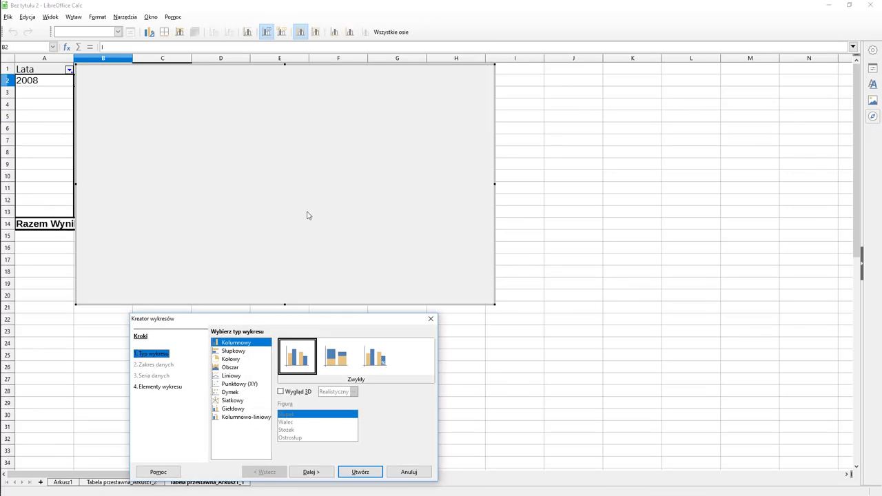
pyautogui.moveTo(257, 321); pyautogui.dragTo(434, 181)
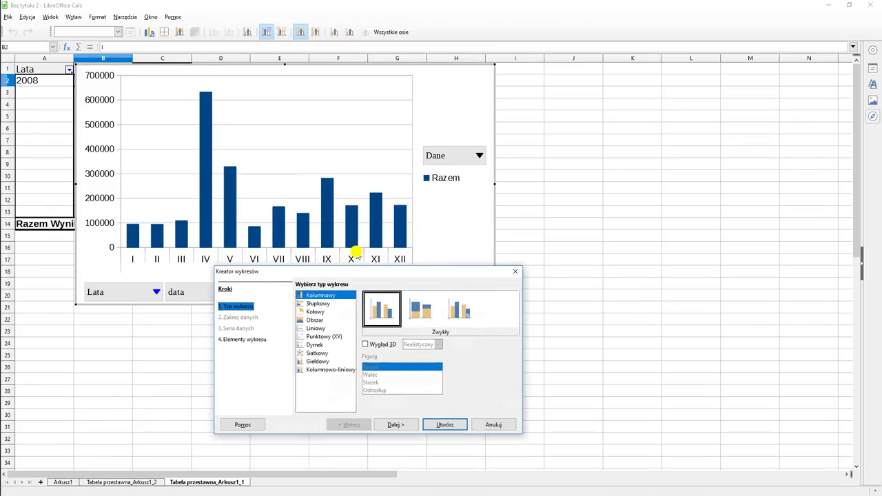
# - Title the chart 'Dopływ miesięczny w 2008' with axis titles 'm-ac' and 'm^3', then create it
pyautogui.click(496, 333)
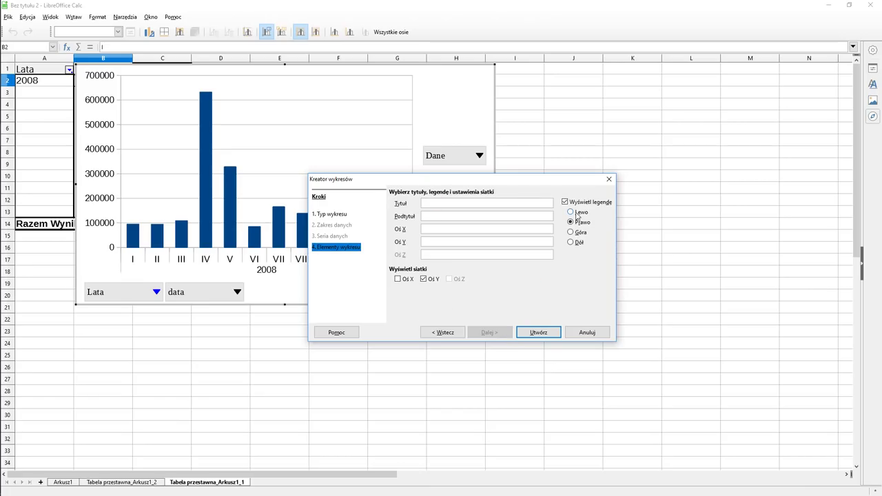
pyautogui.write('Doplyw')
pyautogui.write(' miesieczny')
pyautogui.write(' w 200')
pyautogui.write('8')
pyautogui.click(434, 229)
pyautogui.write('m-ac')
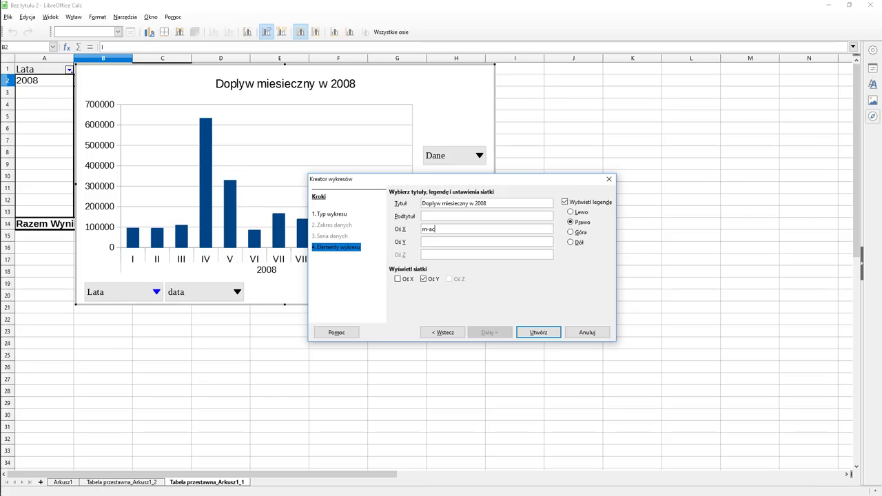
pyautogui.write('m^3')
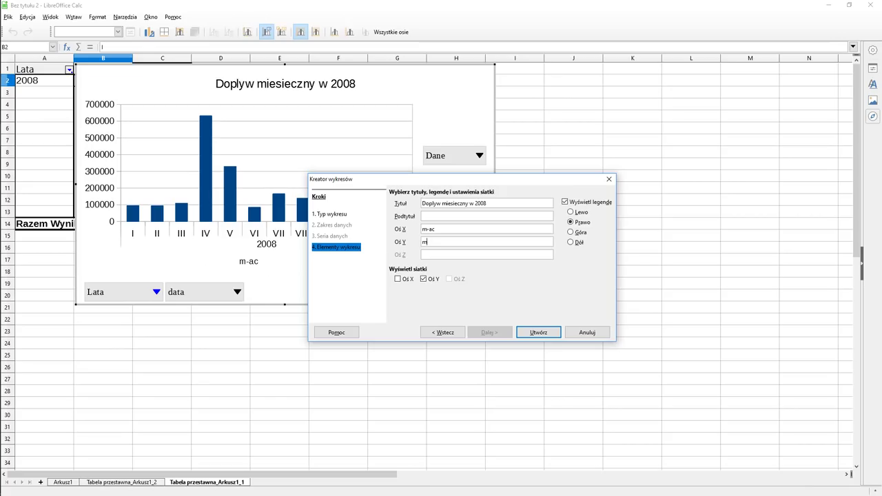
pyautogui.click(539, 332)
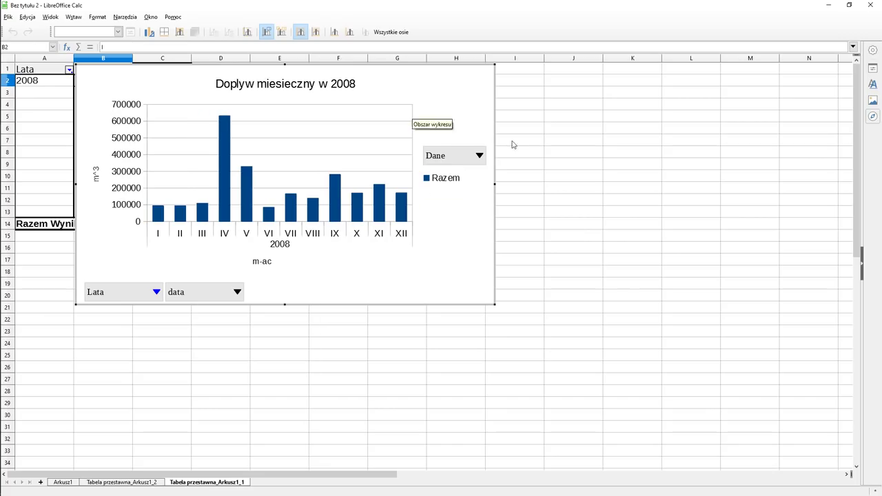
pyautogui.click(543, 124)
pyautogui.moveTo(307, 99); pyautogui.dragTo(434, 99)
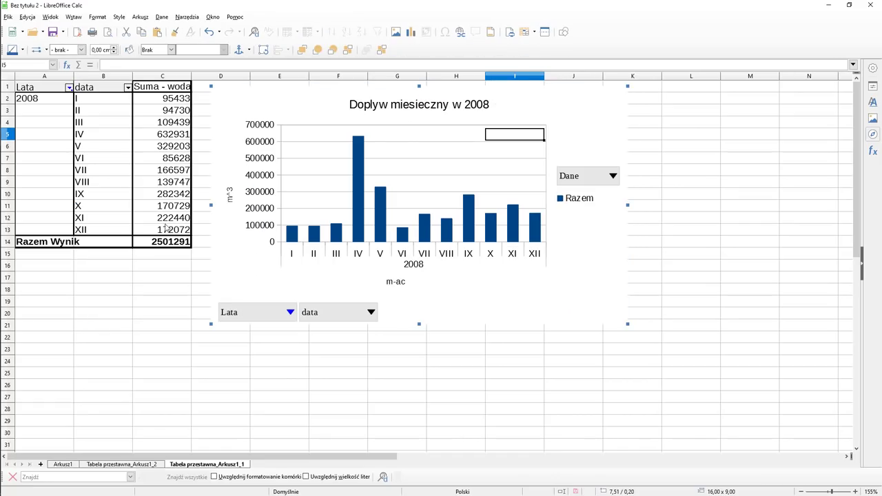
pyautogui.hotkey('alt', 'Tab')
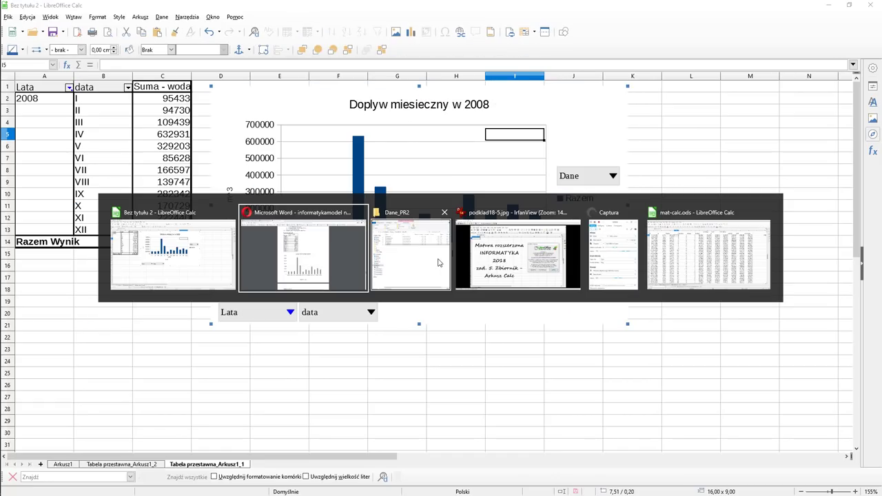
pyautogui.press('Tab')
pyautogui.press('Tab')
pyautogui.press('Tab')
pyautogui.press('Tab')
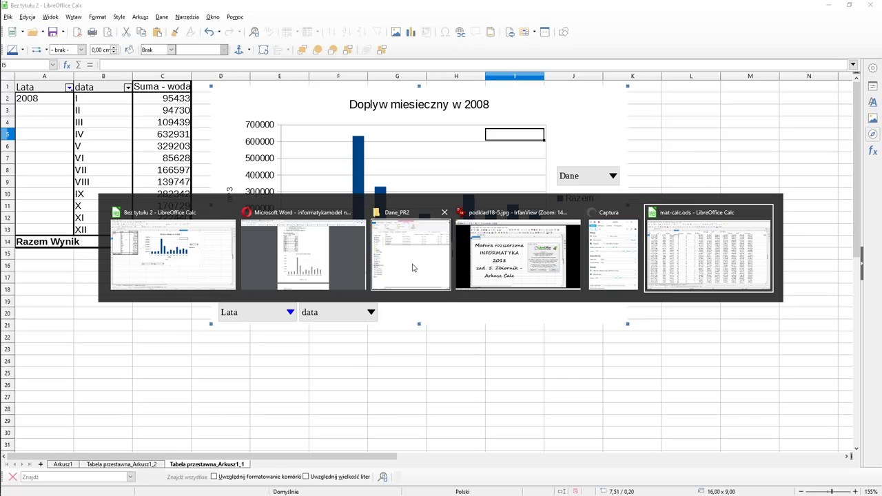
pyautogui.press('Tab')
pyautogui.press('Tab')
pyautogui.hotkey('alt', 'Tab')
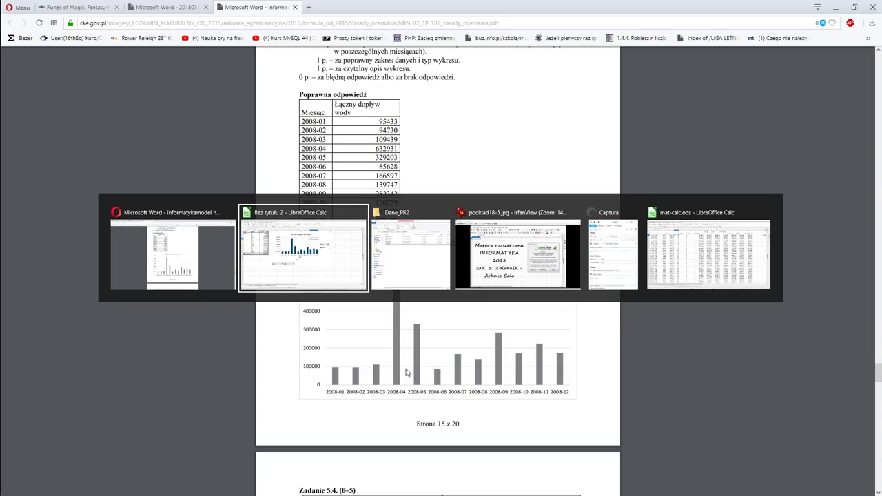
pyautogui.press('alt')
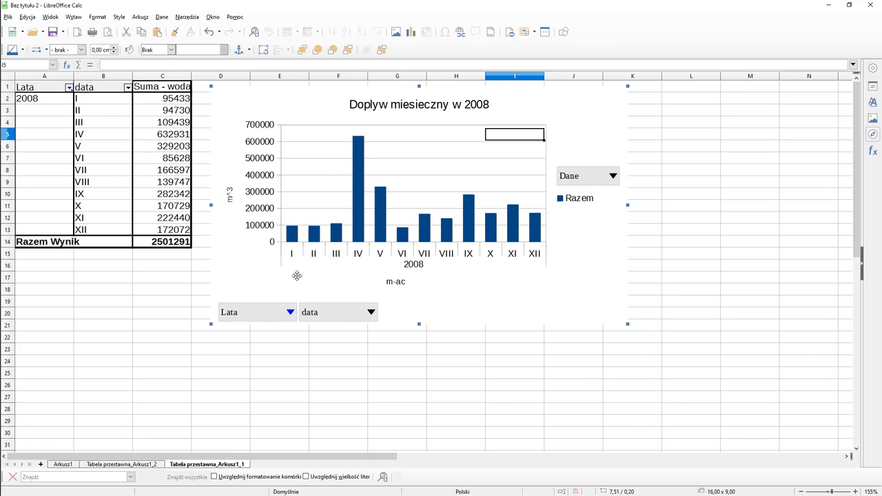
pyautogui.click(162, 294)
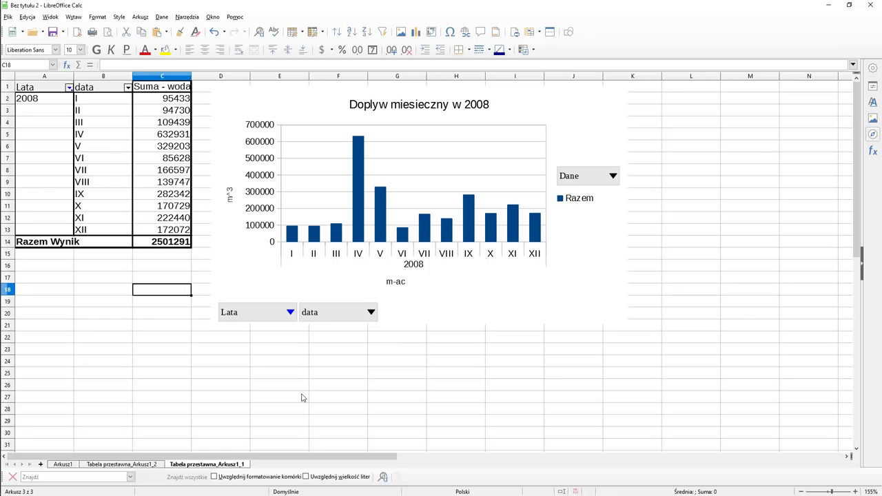
pyautogui.press('Print')
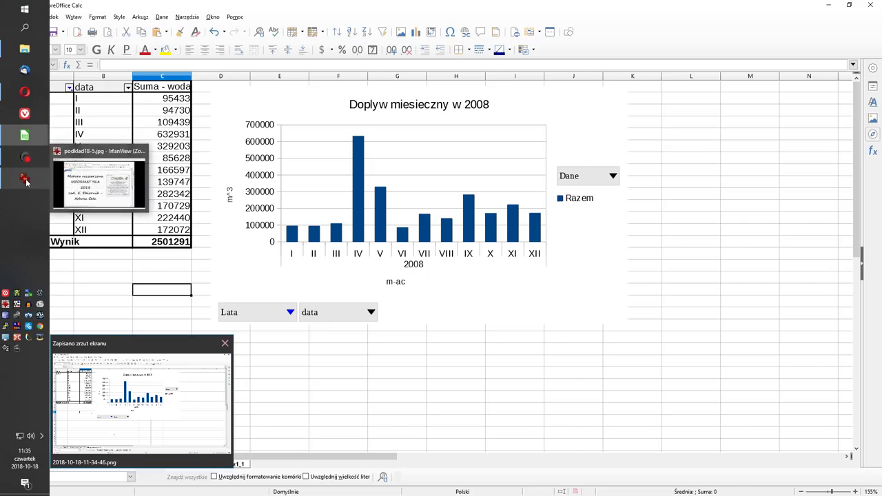
# - Open the saved sheet screenshot in IrfanView
pyautogui.click(26, 180)
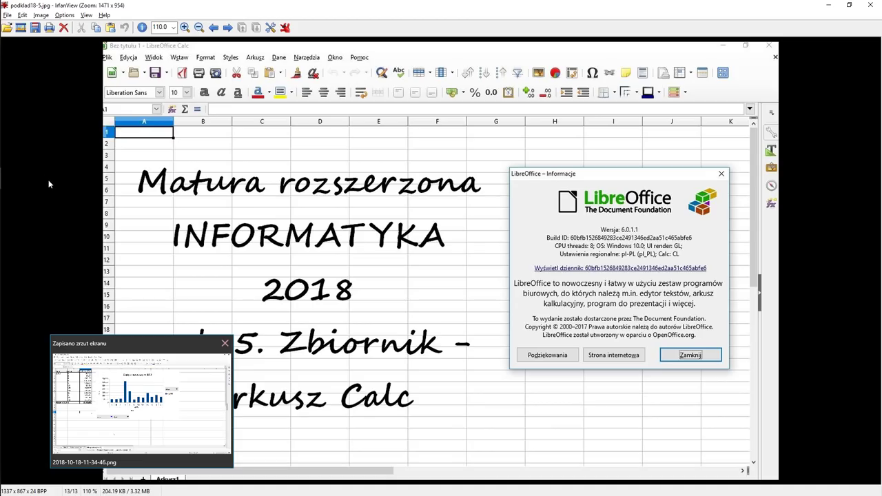
pyautogui.hotkey('ctrl', 'v')
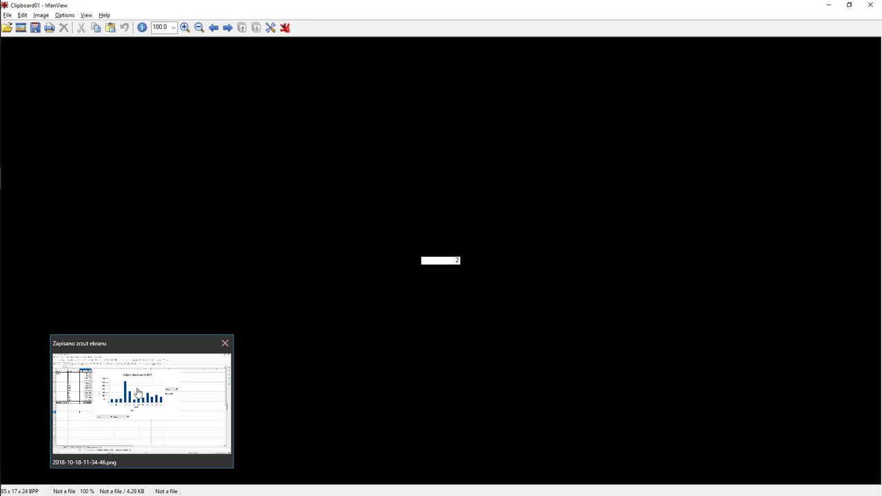
pyautogui.hotkey('alt', 'Tab')
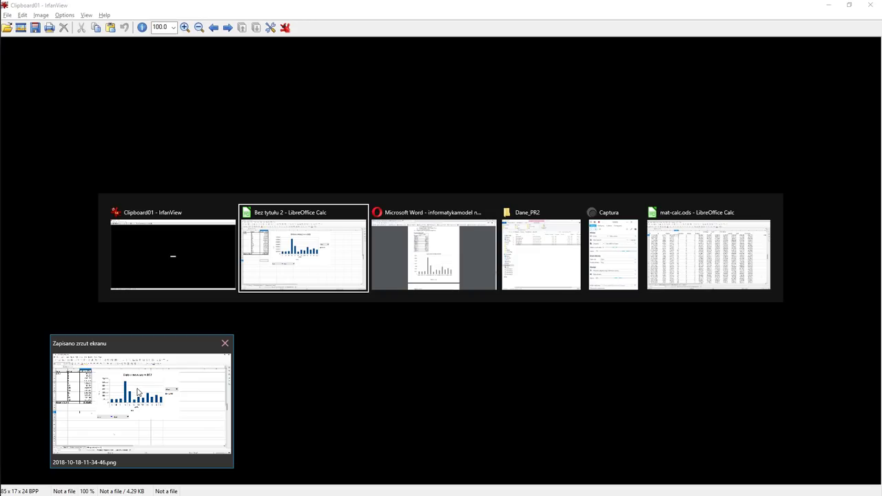
pyautogui.hotkey('alt', 'Tab')
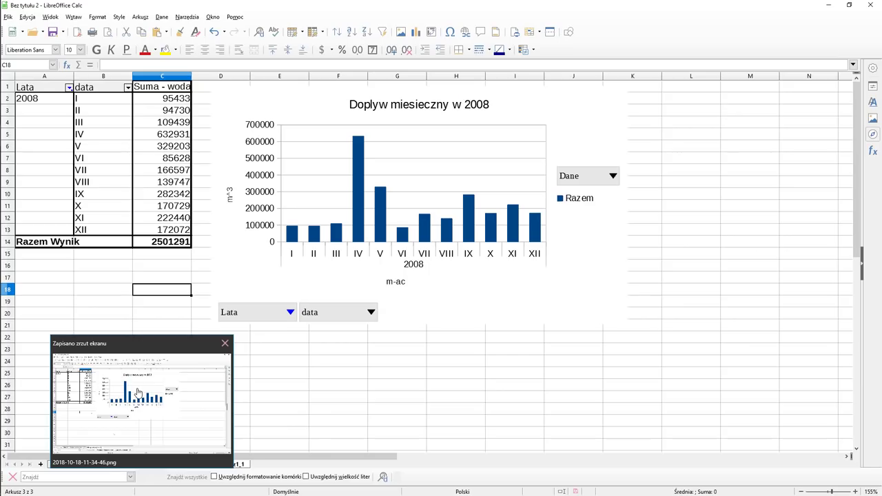
pyautogui.click(138, 391)
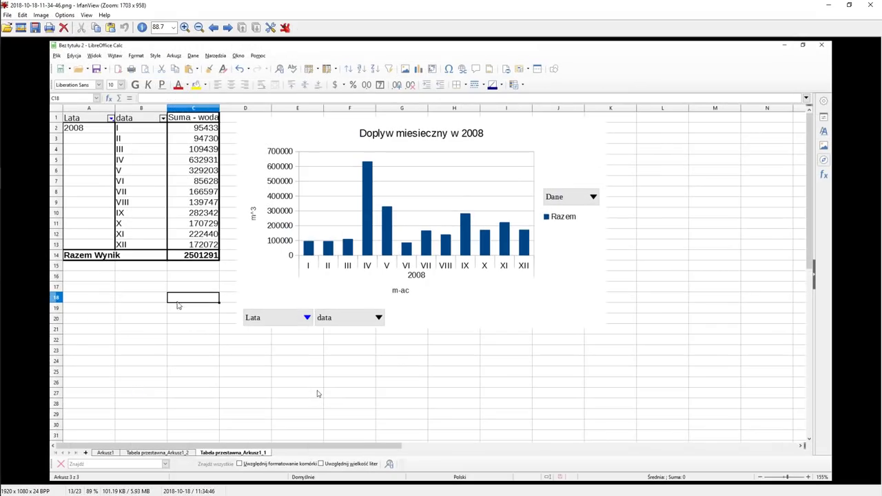
# - Crop the screenshot to the 737×460 chart area and close IrfanView
pyautogui.click(6, 14)
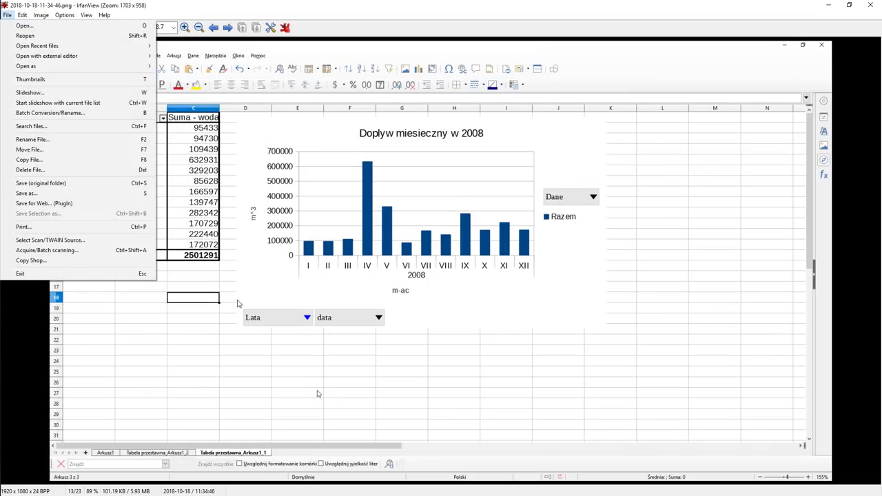
pyautogui.press('Escape')
pyautogui.moveTo(239, 119); pyautogui.dragTo(539, 305)
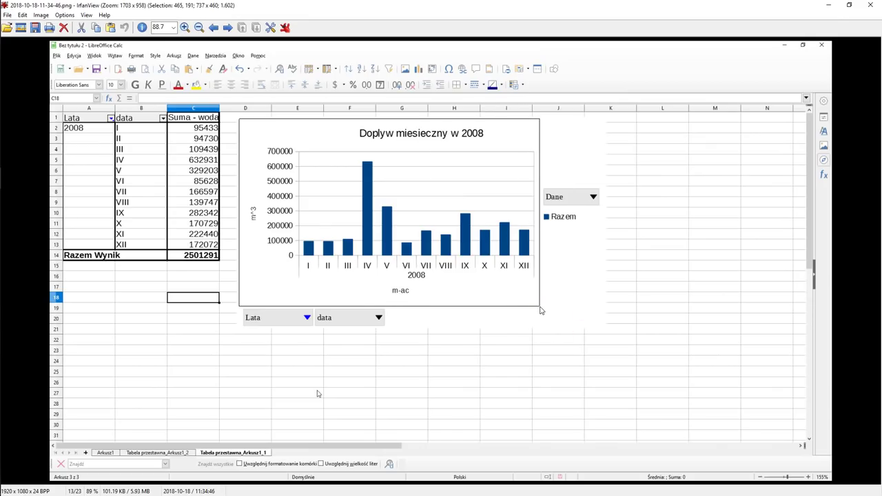
pyautogui.hotkey('ctrl', 'y')
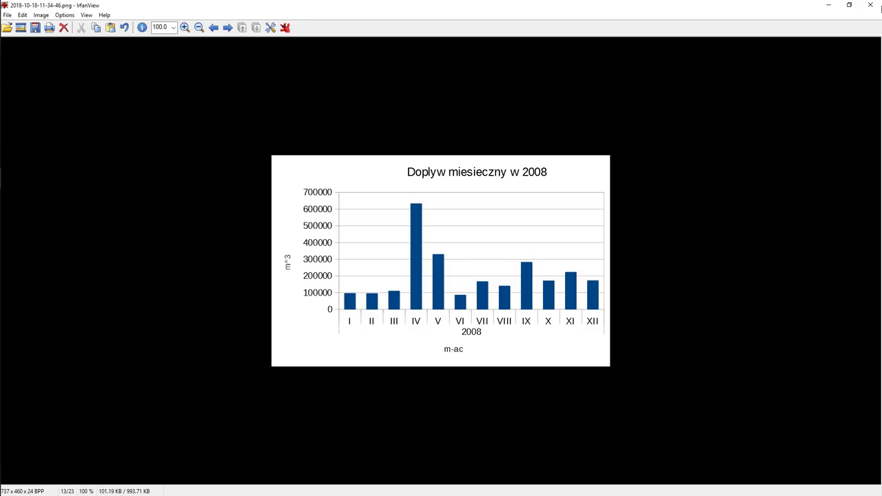
pyautogui.click(870, 5)
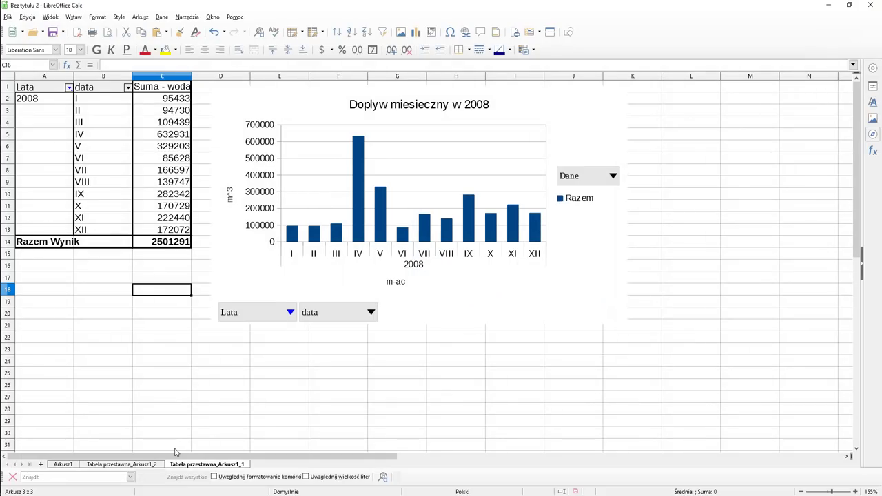
pyautogui.hotkey('alt', 'Tab')
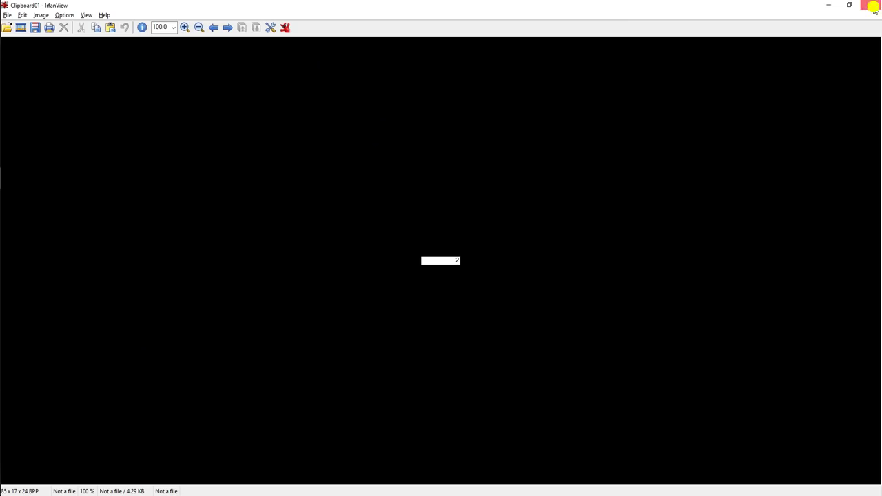
pyautogui.click(869, 5)
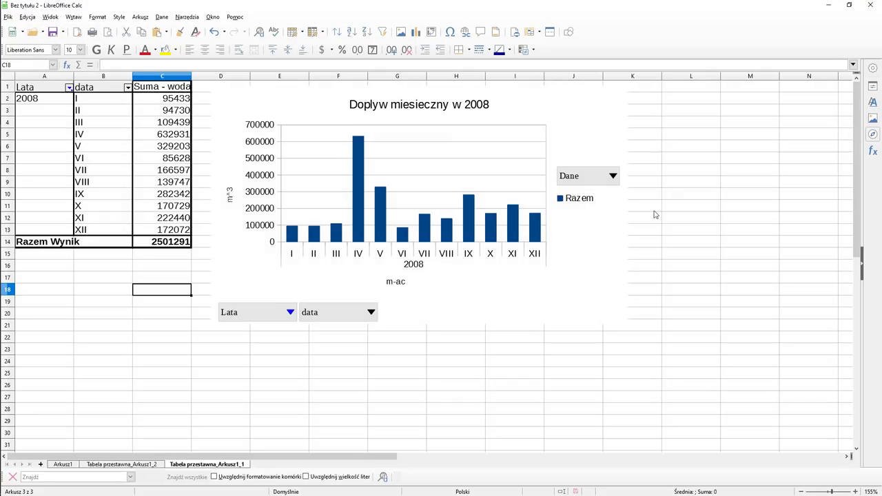
pyautogui.hotkey('alt', 'Tab')
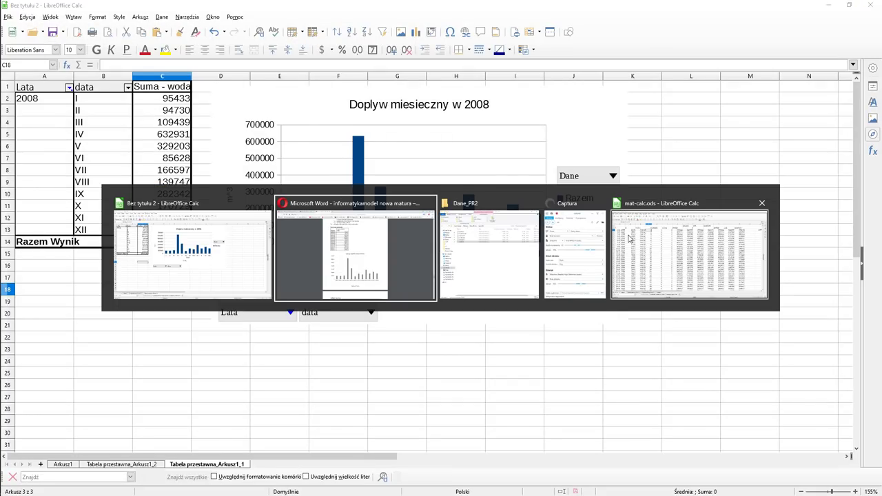
pyautogui.scroll(-8, 439, 213)
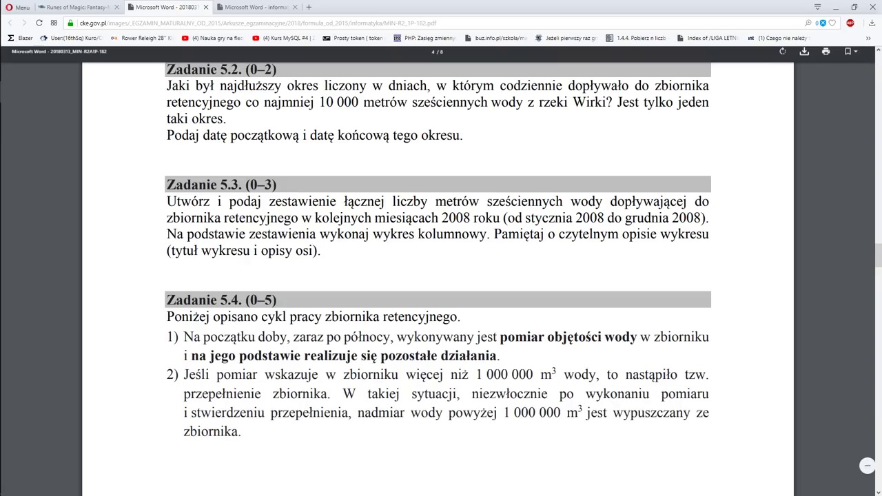
pyautogui.scroll(-3, 439, 213)
pyautogui.scroll(-2, 439, 255)
pyautogui.scroll(3, 439, 255)
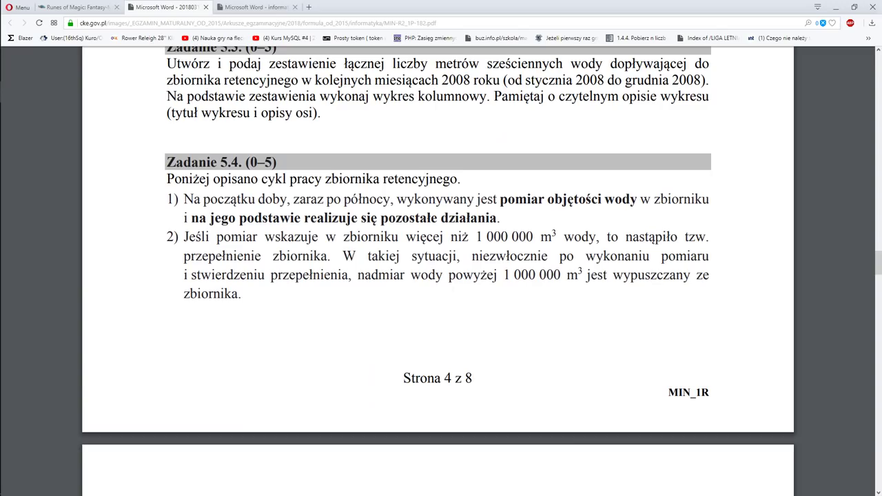
pyautogui.scroll(-3, 438, 276)
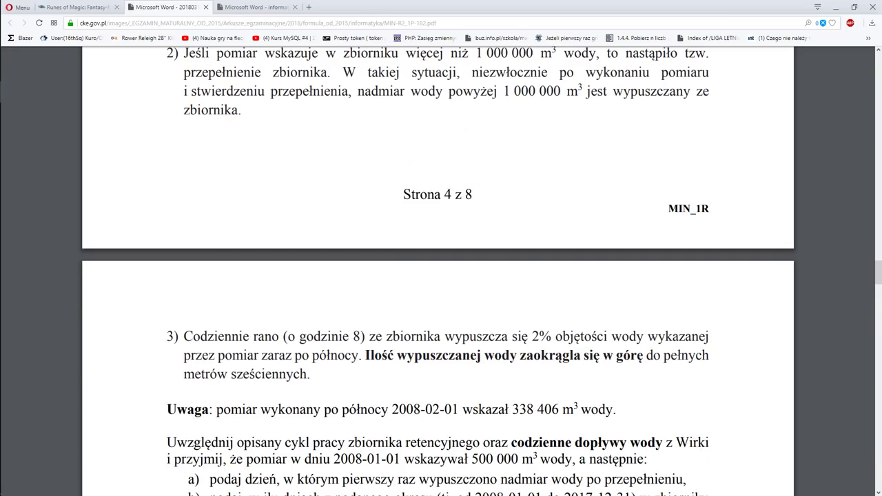
pyautogui.scroll(1, 393, 363)
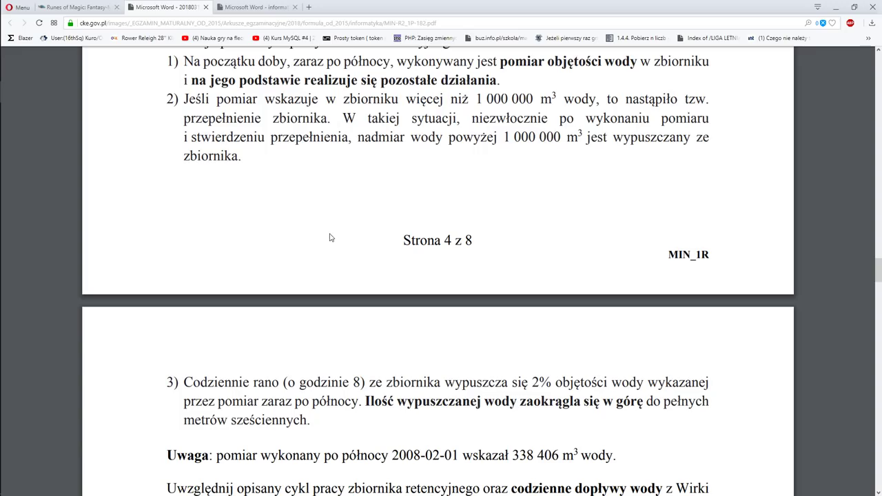
pyautogui.hotkey('alt', 'Tab')
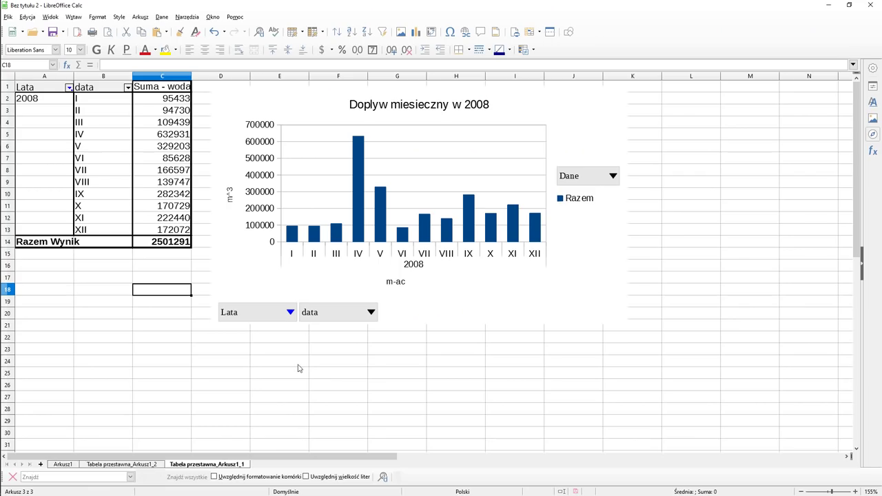
# - On Arkusz1, enter header polnoc in F1 and PP in G1
pyautogui.click(65, 464)
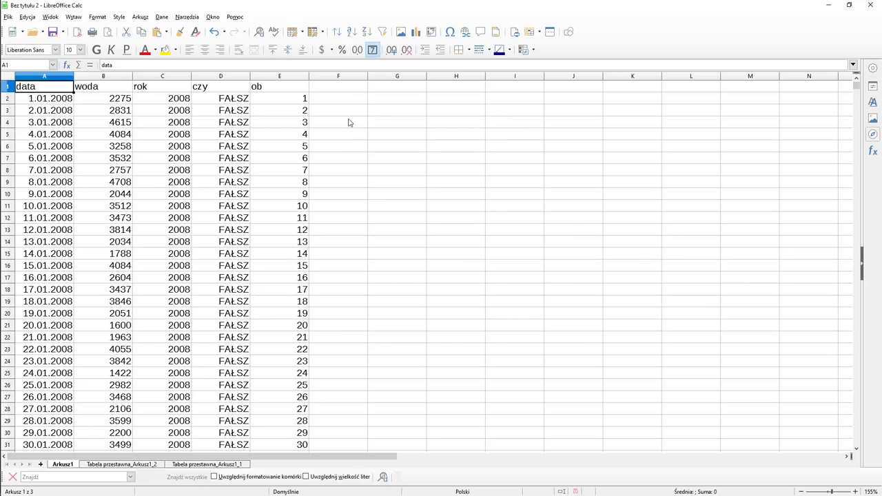
pyautogui.click(349, 90)
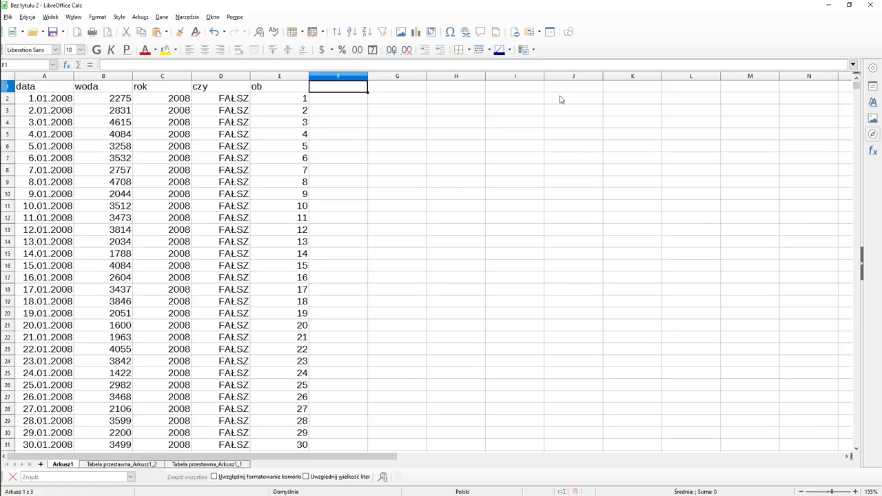
pyautogui.write('poln')
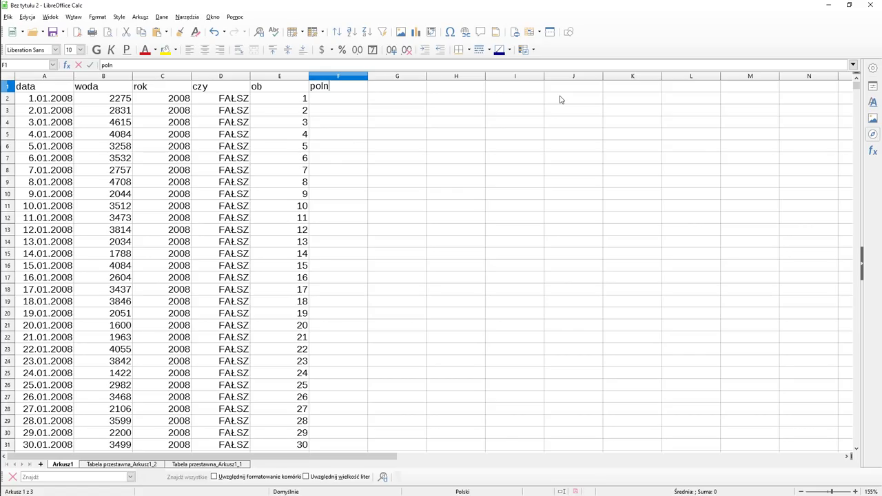
pyautogui.write('oc')
pyautogui.press('Tab')
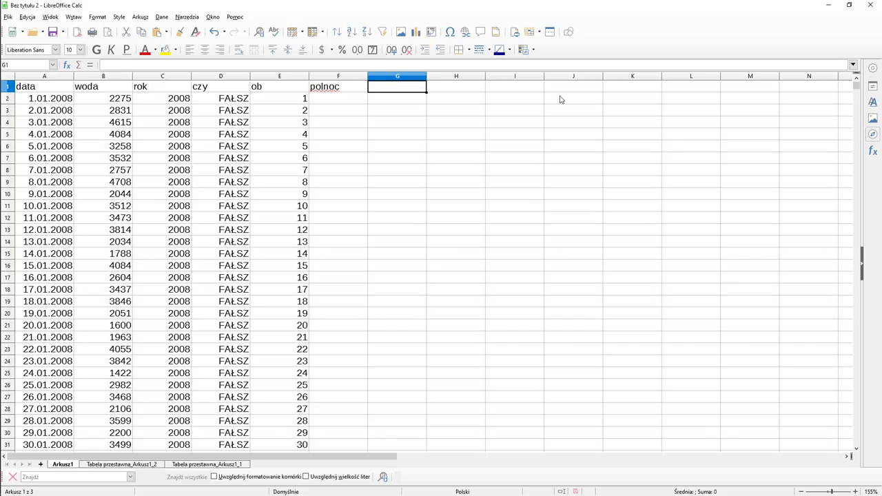
pyautogui.write('PP')
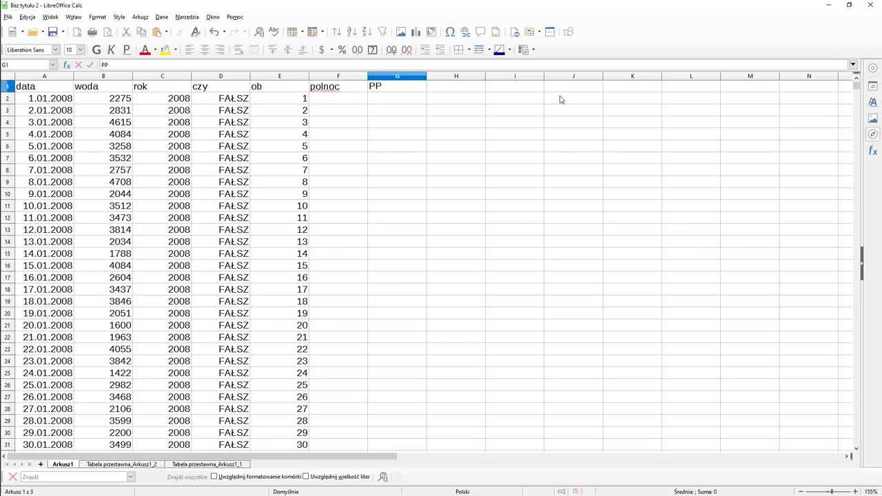
pyautogui.press('Return')
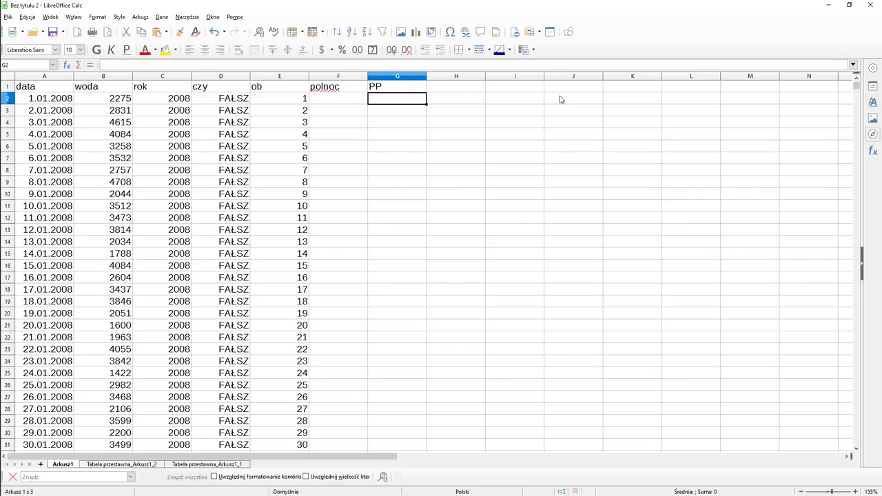
# - Enter header po8 in H1 and koniec in I1
pyautogui.press('Up')
pyautogui.press('Right')
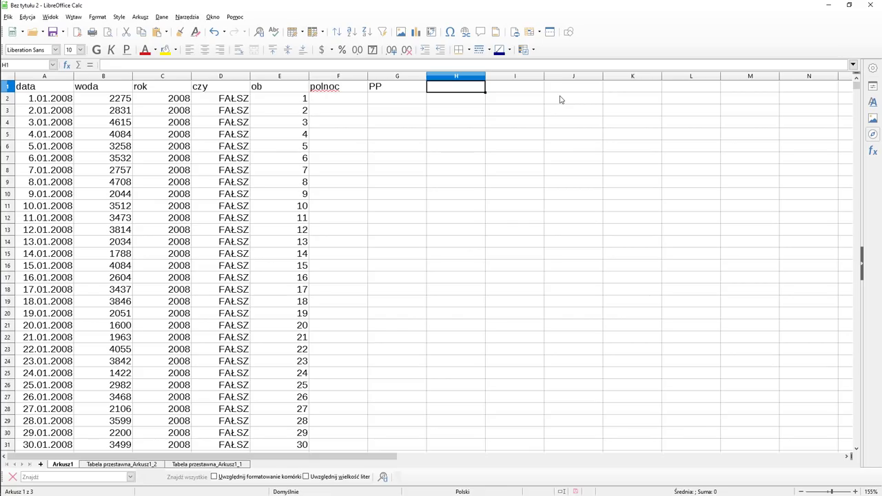
pyautogui.write('po8')
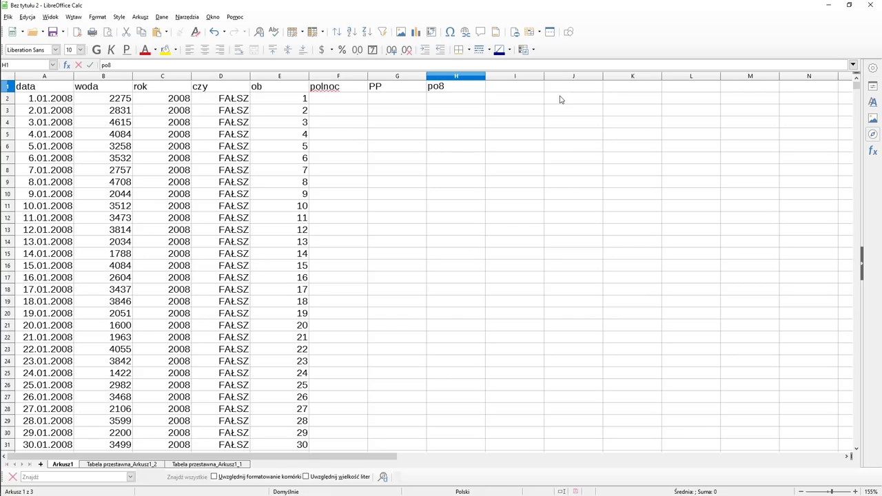
pyautogui.press('Return')
pyautogui.press('Up')
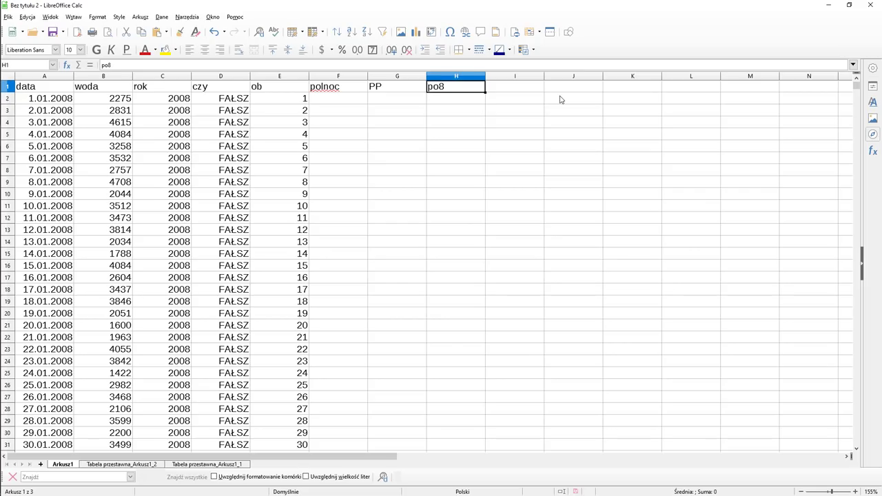
pyautogui.press('Right')
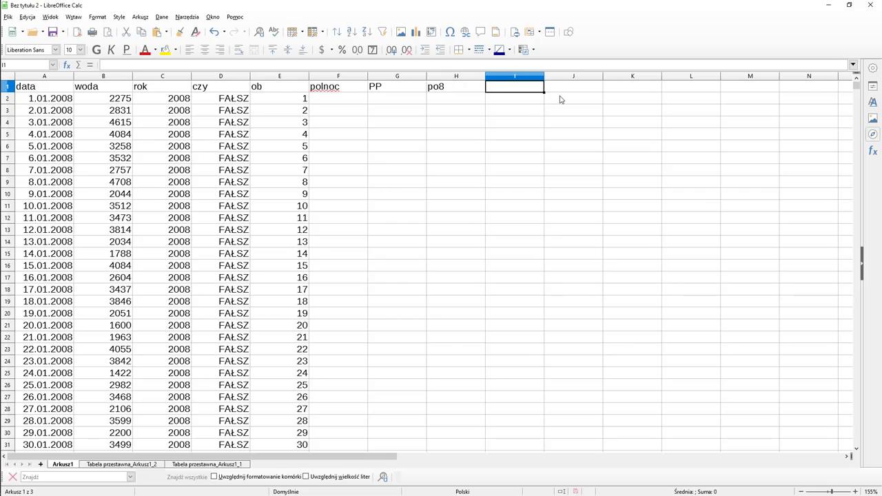
pyautogui.write('koniec')
pyautogui.press('Return')
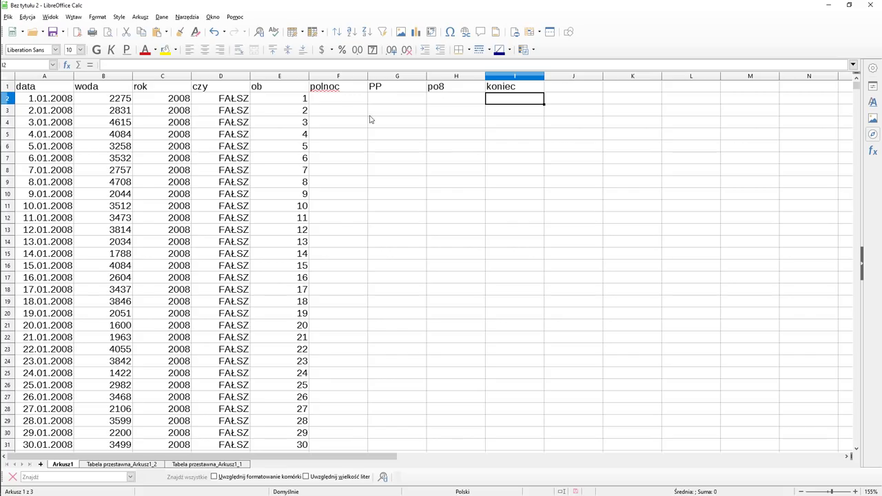
# - Select cell F2 under polnoc, then switch to the exam PDF in Opera
pyautogui.click(345, 100)
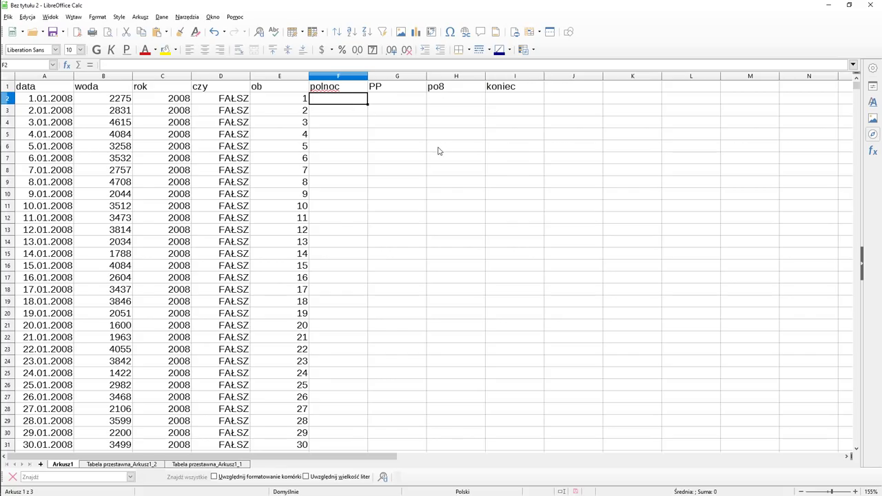
pyautogui.hotkey('alt', 'Tab')
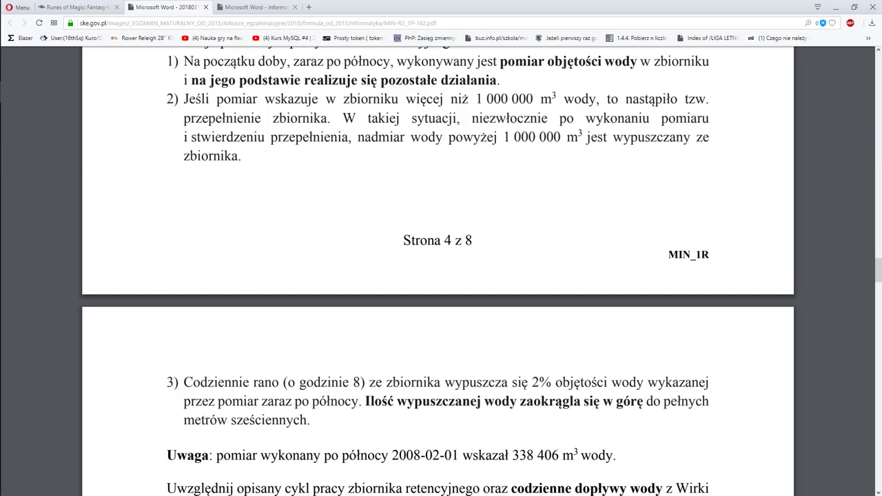
# - Scroll to point 3 of the task and highlight the starting date 2008-01-01
pyautogui.scroll(-2, 374, 164)
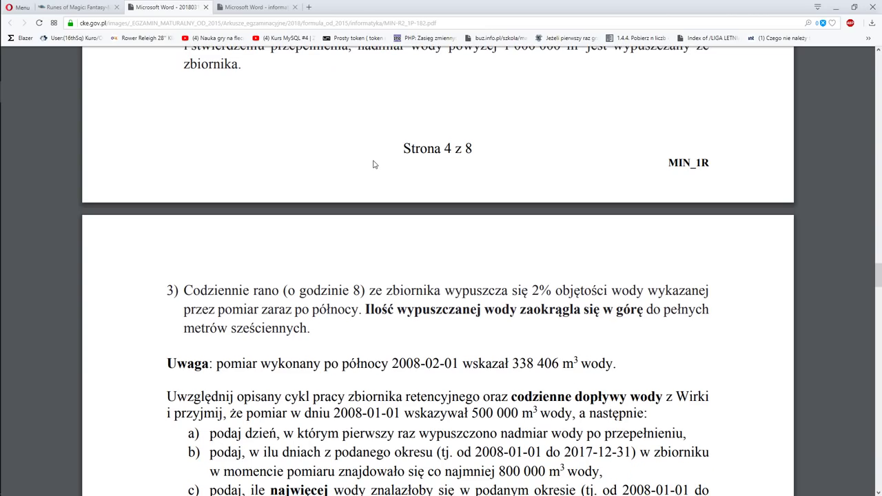
pyautogui.scroll(-3, 374, 165)
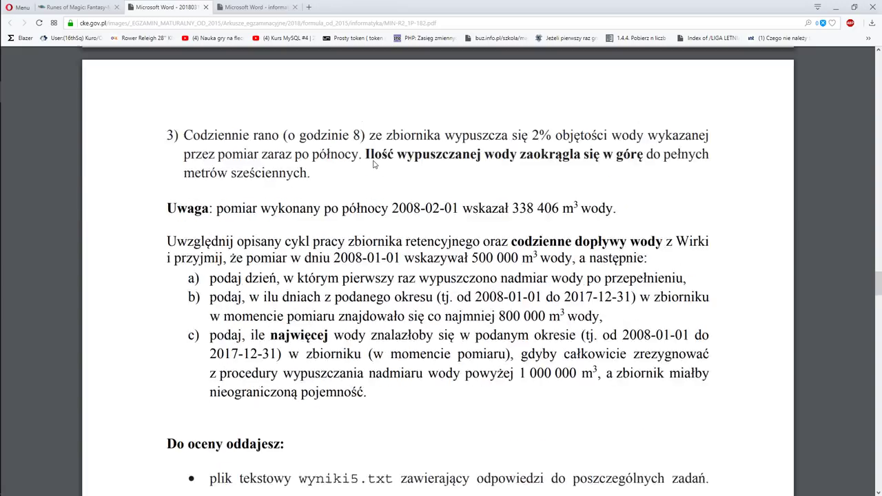
pyautogui.scroll(1, 374, 164)
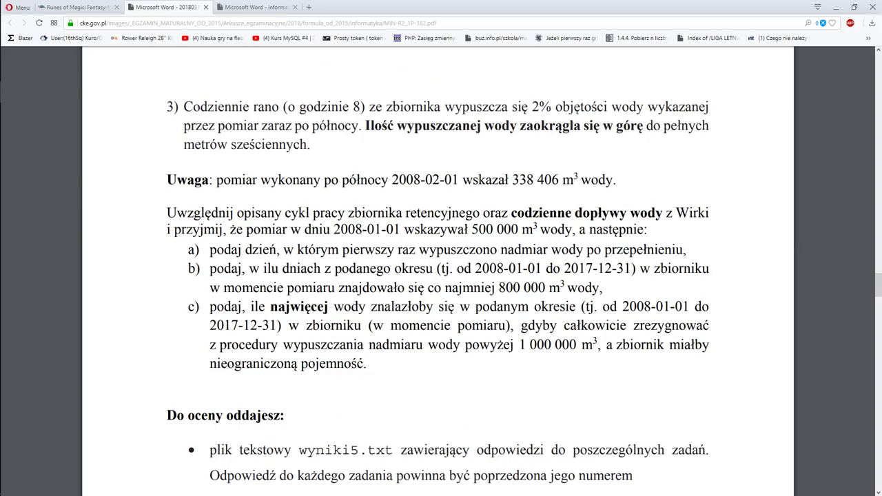
pyautogui.moveTo(332, 230); pyautogui.dragTo(400, 229)
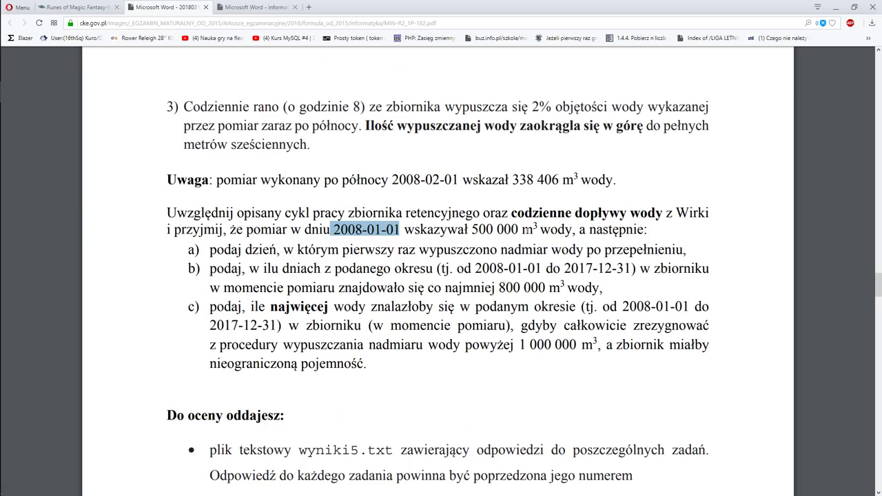
# - Scroll through the reservoir rules and questions, then return to the spreadsheet
pyautogui.scroll(3, 528, 230)
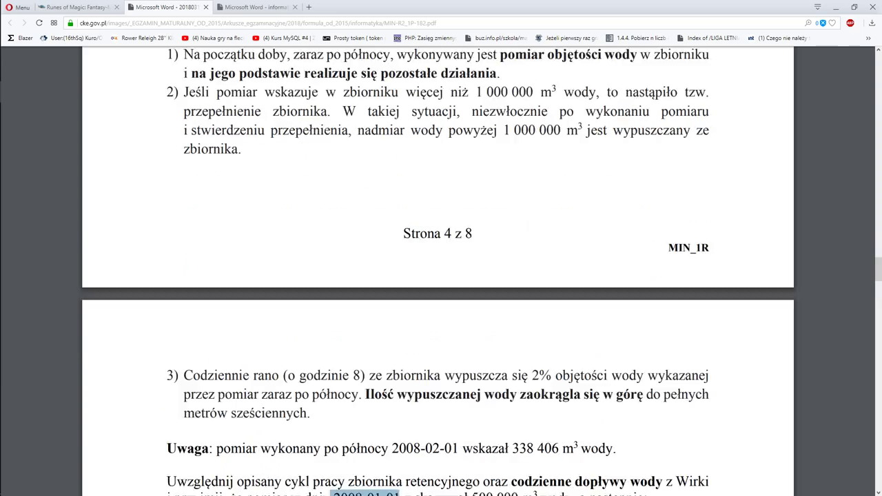
pyautogui.scroll(1, 527, 229)
pyautogui.scroll(2, 528, 229)
pyautogui.scroll(3, 528, 230)
pyautogui.scroll(4, 441, 276)
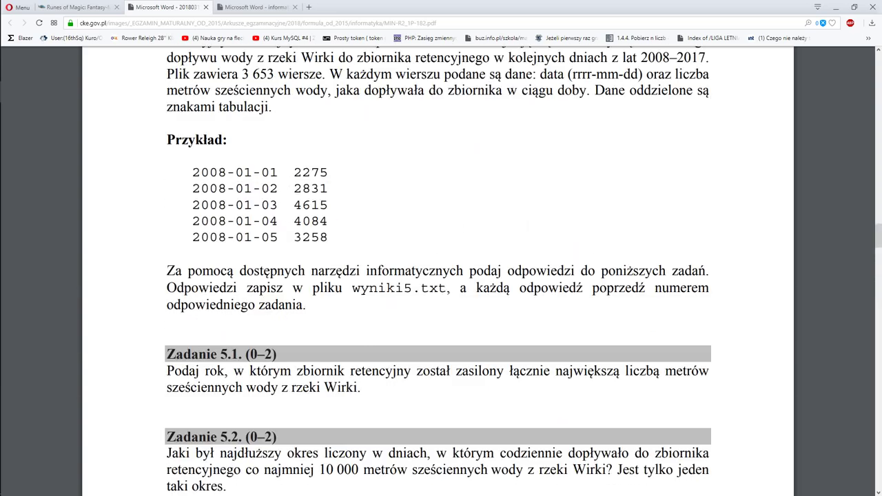
pyautogui.scroll(-5, 441, 276)
pyautogui.scroll(-5, 441, 276)
pyautogui.scroll(-3, 441, 276)
pyautogui.scroll(-3, 527, 233)
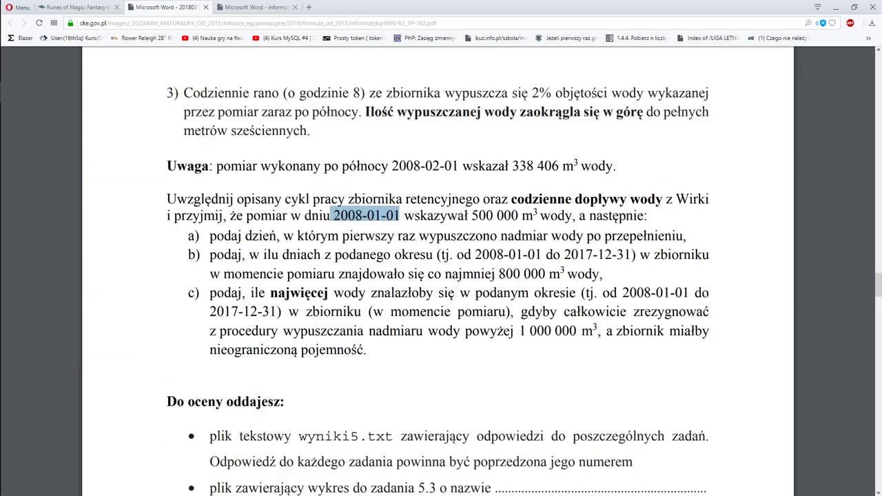
pyautogui.scroll(3, 527, 233)
pyautogui.hotkey('alt', 'Tab')
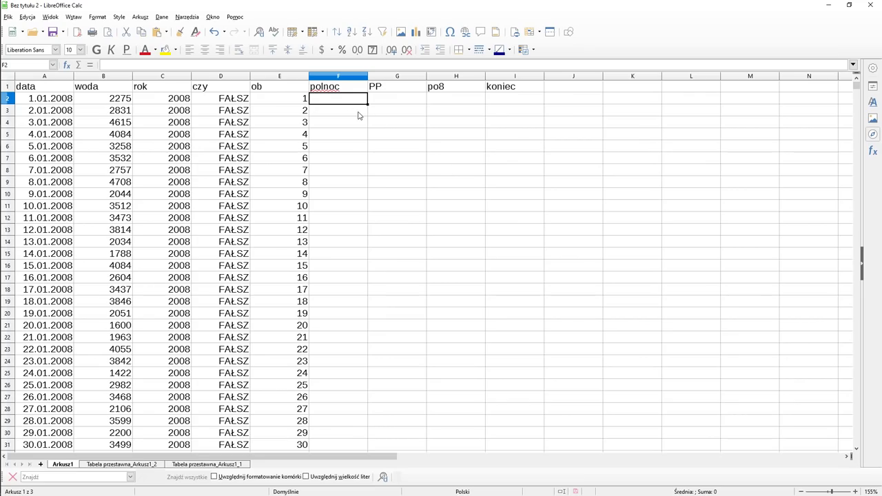
# - Enter the starting volume 500000 in cell F2
pyautogui.write('5')
pyautogui.write('00')
pyautogui.write('000')
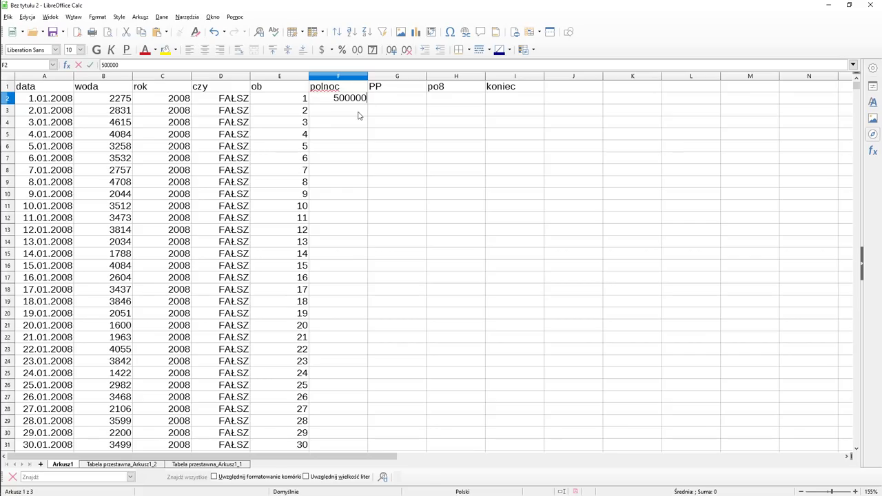
pyautogui.press('Return')
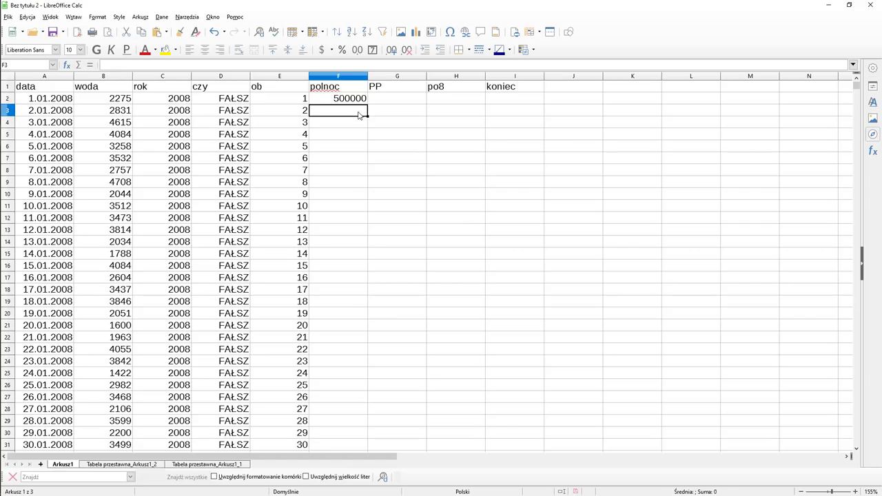
pyautogui.press('Up')
pyautogui.press('Right')
# - Enter =JEŻELI(F2>1000000;1000000;F2) in G2 to cap the volume at 1000000
pyautogui.write('=')
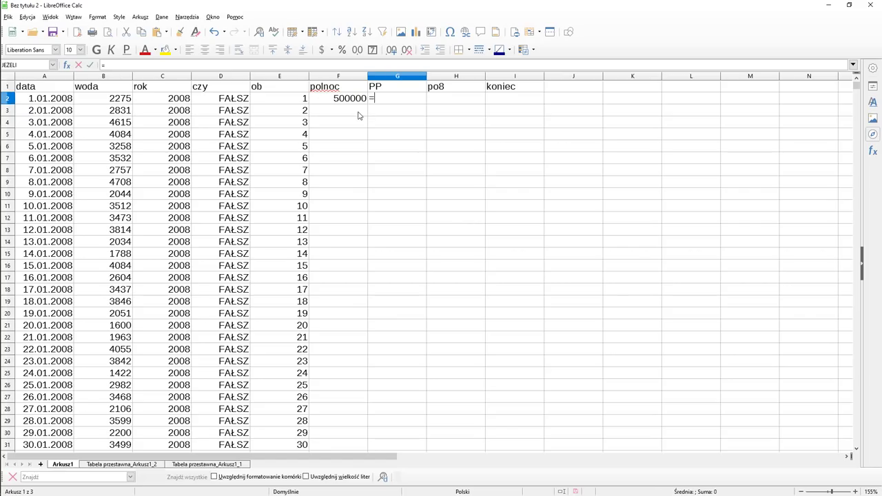
pyautogui.write('jeże')
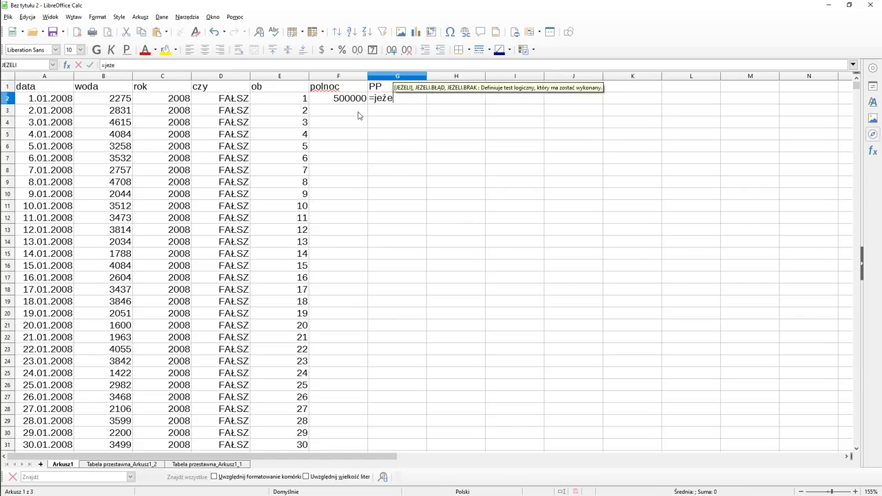
pyautogui.write('li(')
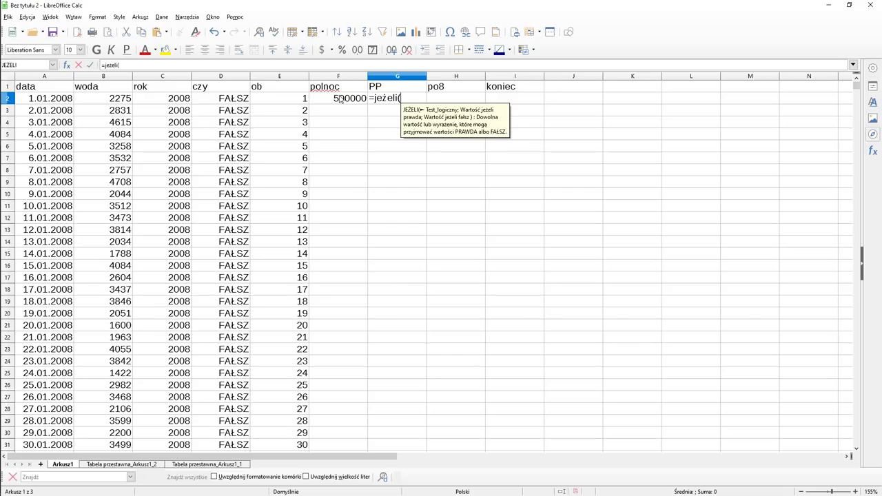
pyautogui.click(339, 98)
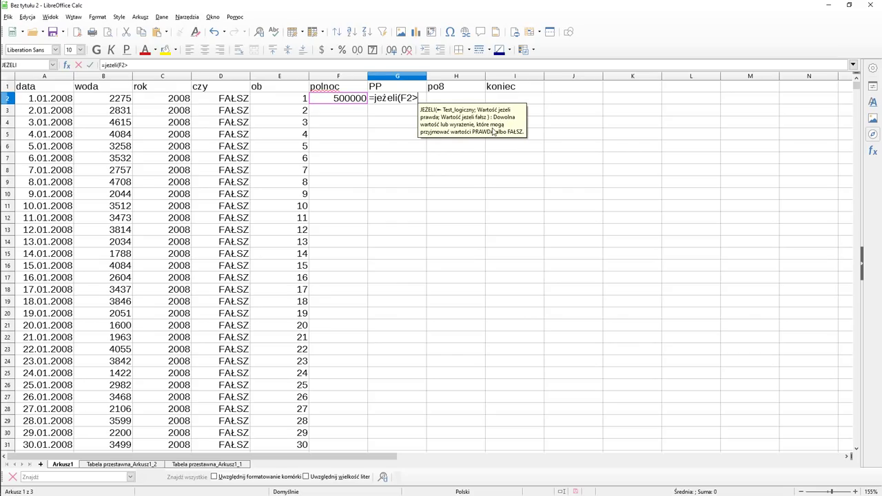
pyautogui.write('>1000')
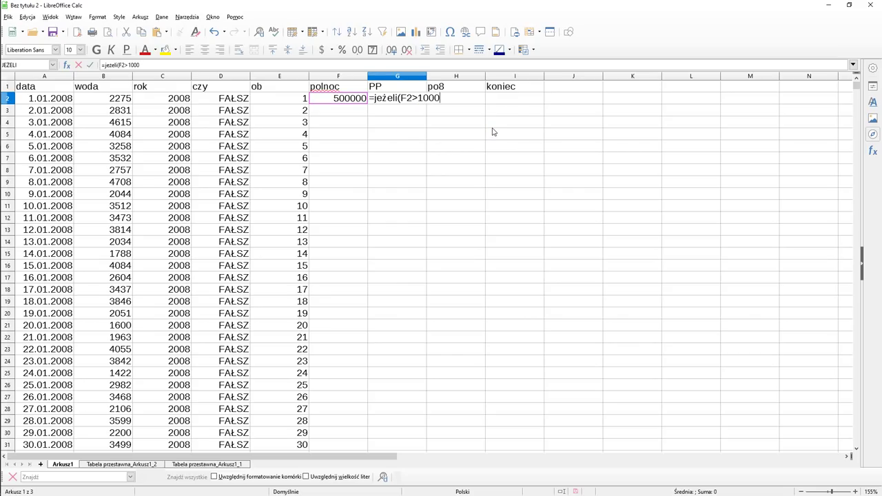
pyautogui.write('000')
pyautogui.write(';')
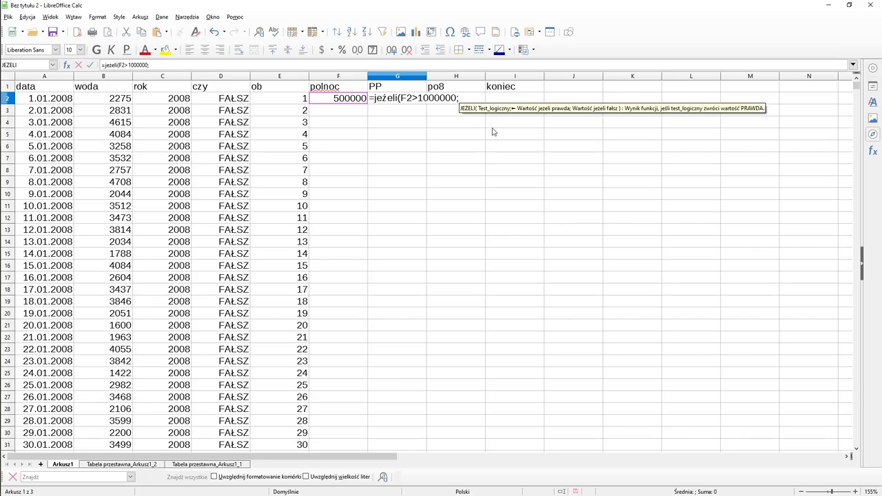
pyautogui.write('1000')
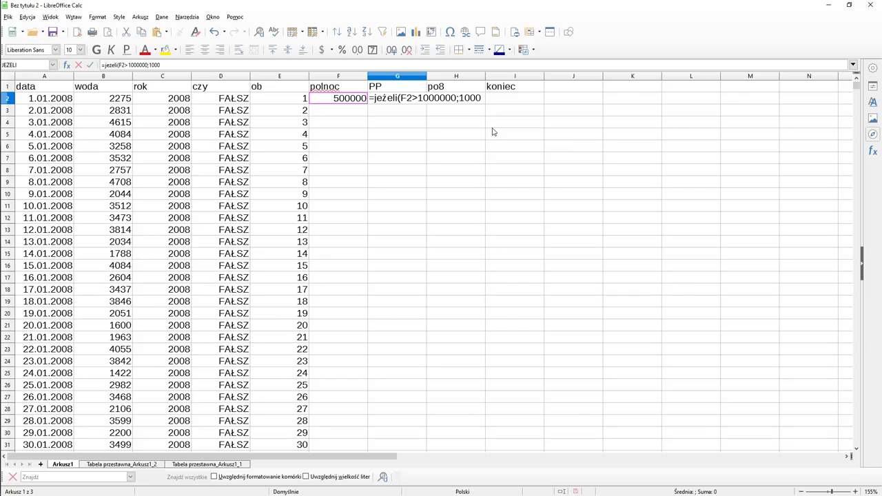
pyautogui.write('000')
pyautogui.write(';')
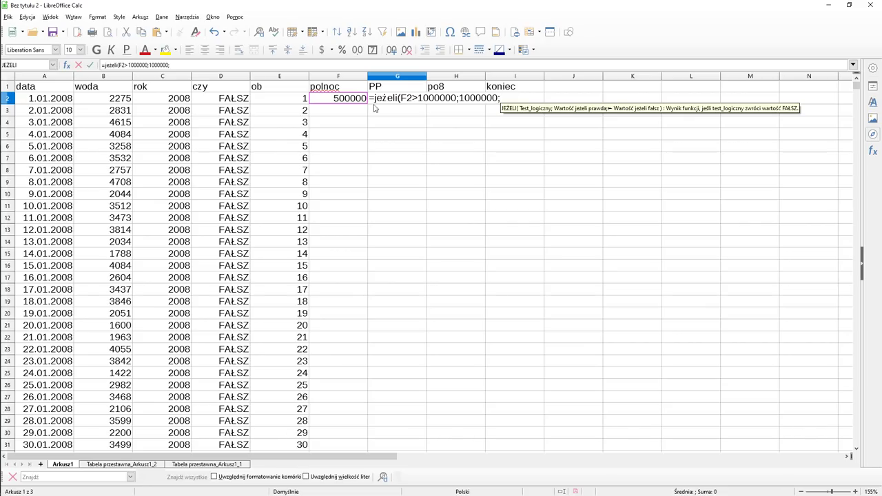
pyautogui.write('f2')
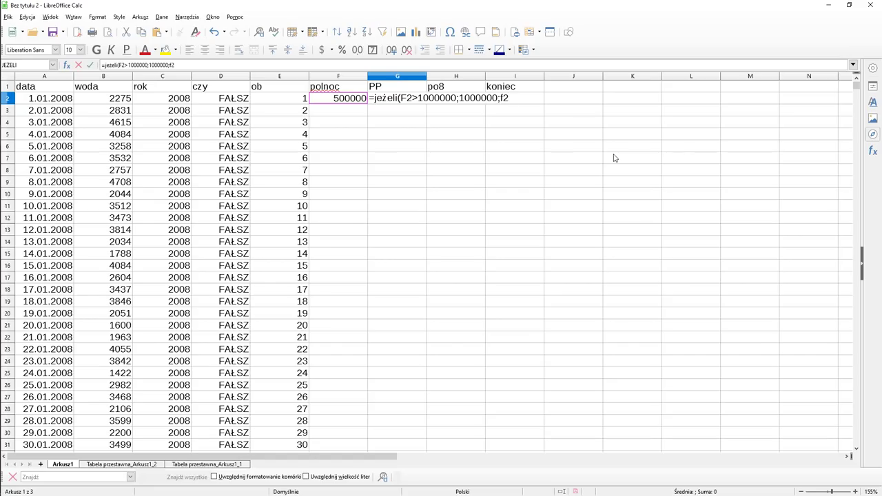
pyautogui.write(')')
pyautogui.press('Return')
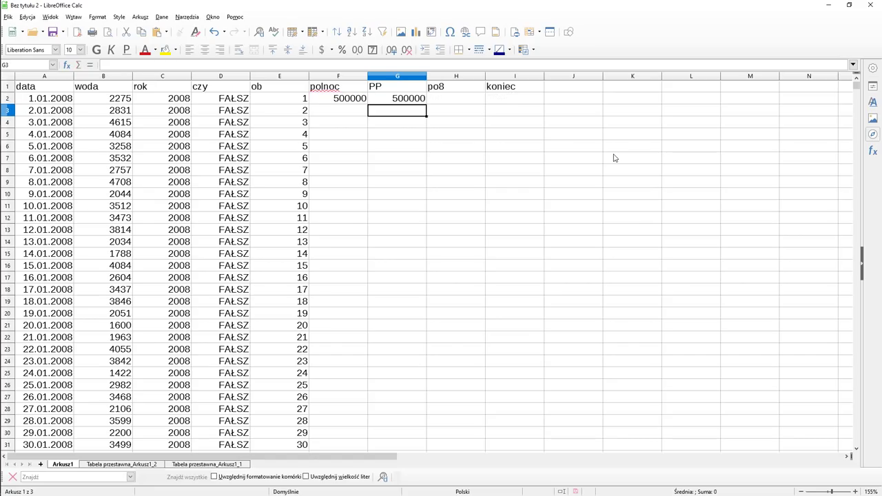
pyautogui.press('Up')
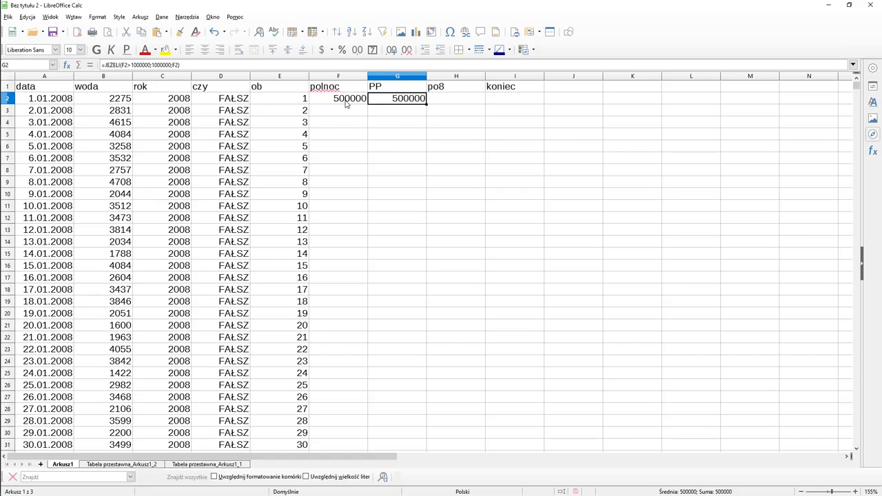
pyautogui.click(347, 104)
pyautogui.click(402, 102)
# - Enter =G2-2%*F2 in H2 so the first day's po8 shows 490000
pyautogui.click(442, 102)
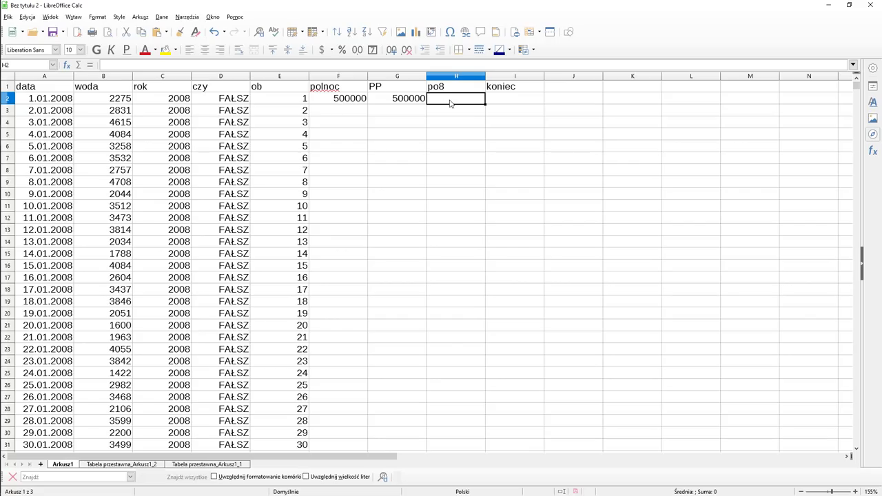
pyautogui.write('=')
pyautogui.click(390, 101)
pyautogui.write('-')
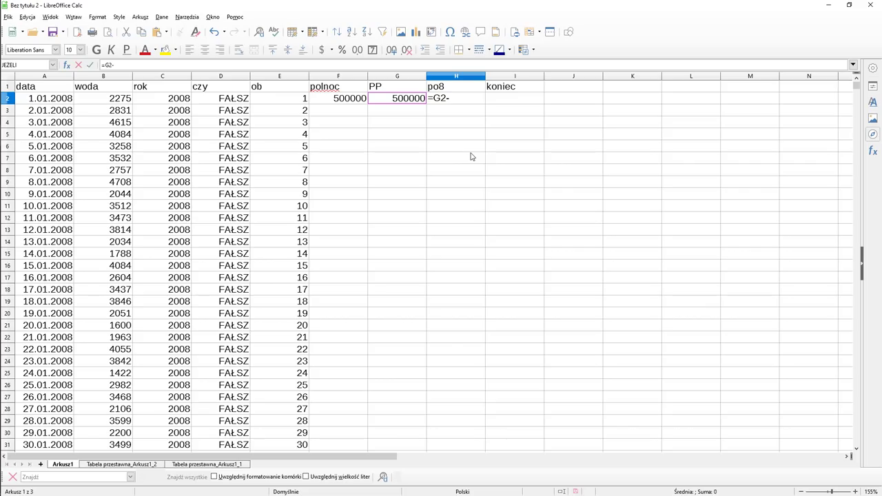
pyautogui.write('2%')
pyautogui.write('*')
pyautogui.click(355, 100)
pyautogui.press('Return')
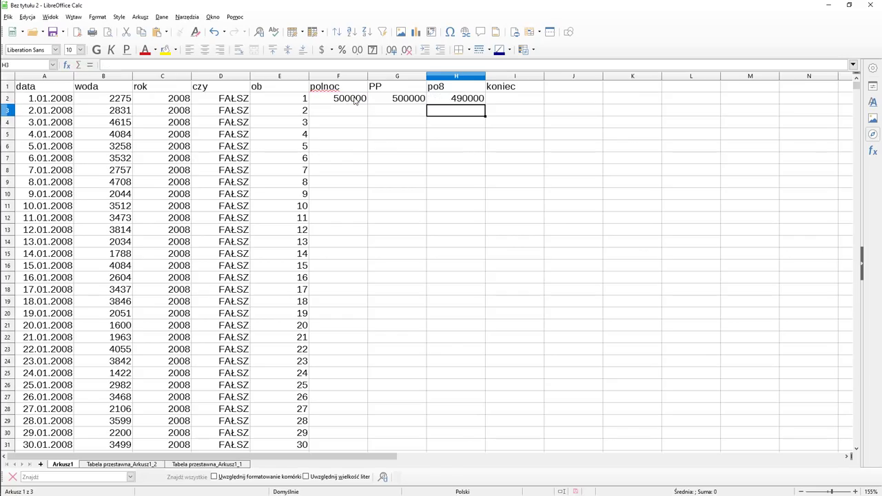
pyautogui.press('Up')
pyautogui.press('Left')
pyautogui.press('Left')
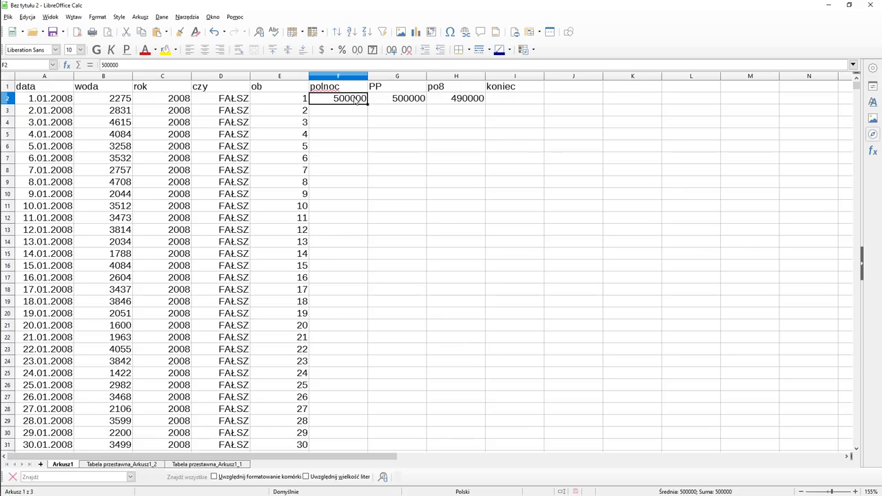
pyautogui.press('Right')
pyautogui.press('Right')
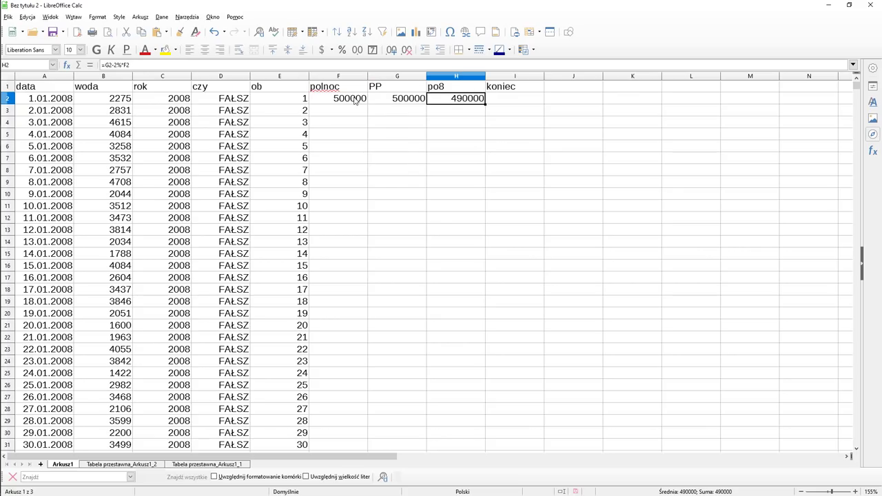
pyautogui.press('Right')
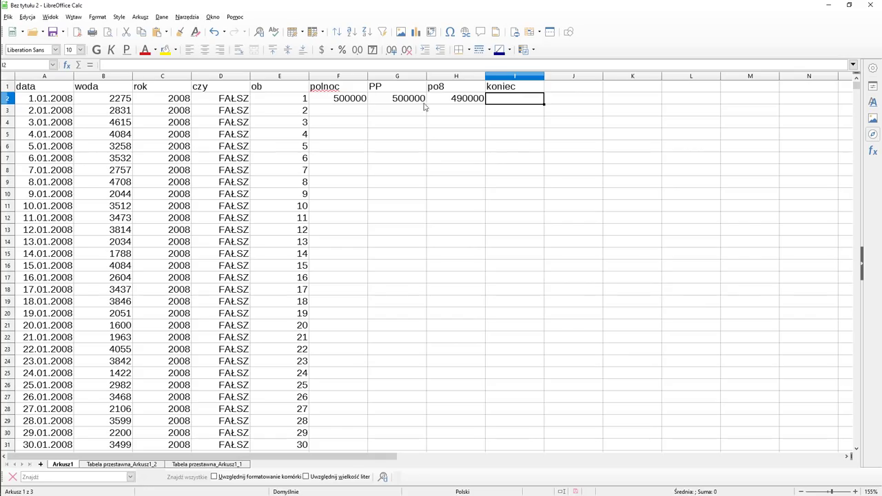
# - Enter =B2+H2 in I2 so koniec is the day's inflow plus po8
pyautogui.click(455, 103)
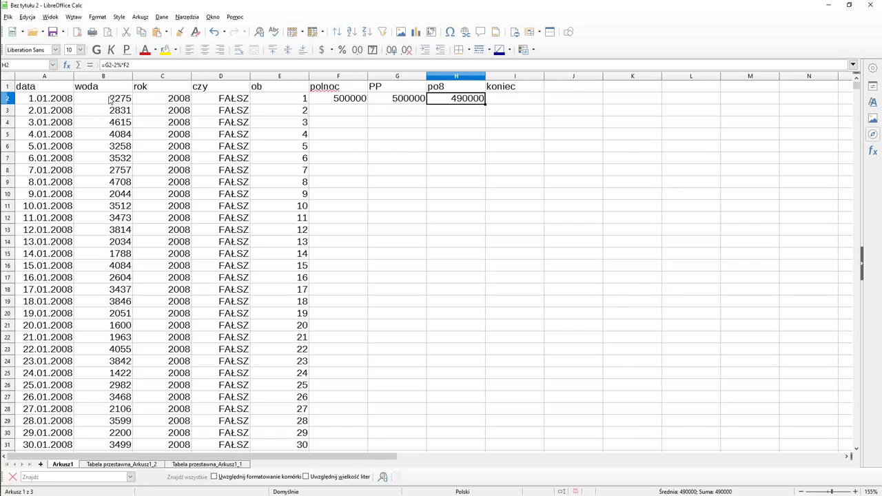
pyautogui.click(504, 107)
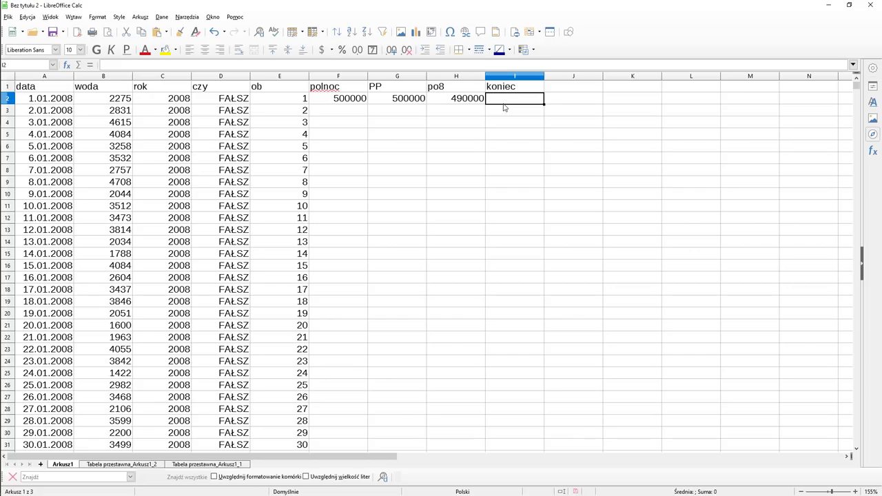
pyautogui.write('=')
pyautogui.click(127, 100)
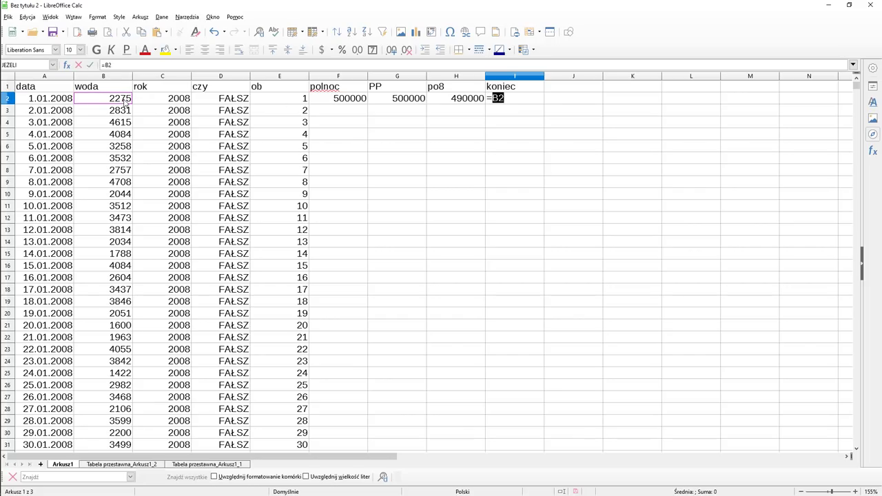
pyautogui.write('+')
pyautogui.click(458, 102)
pyautogui.press('Return')
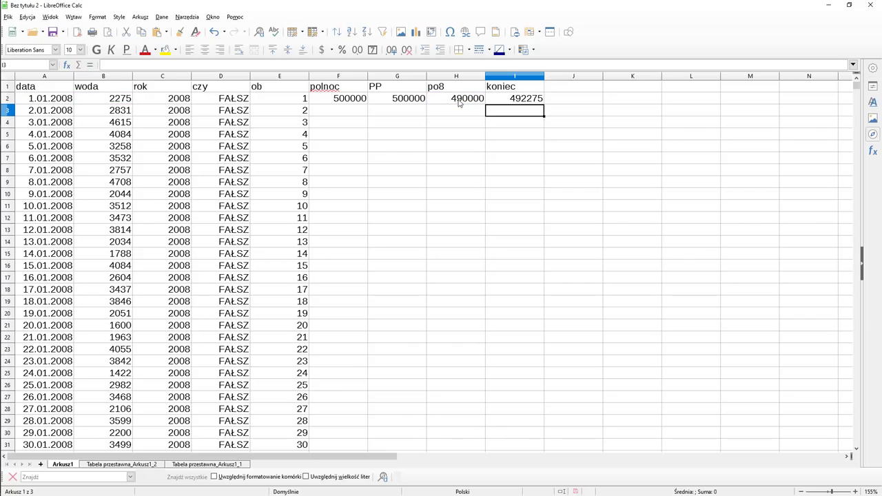
# - Link the next day's polnoc to the previous koniec with =I2 in F3
pyautogui.press('Up')
pyautogui.press('Left')
pyautogui.press('Down')
pyautogui.press('Left')
pyautogui.press('Left')
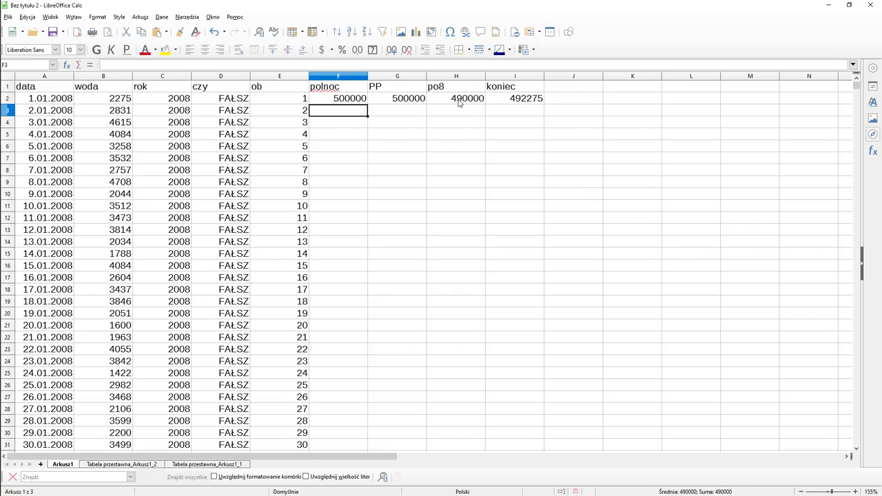
pyautogui.write('=')
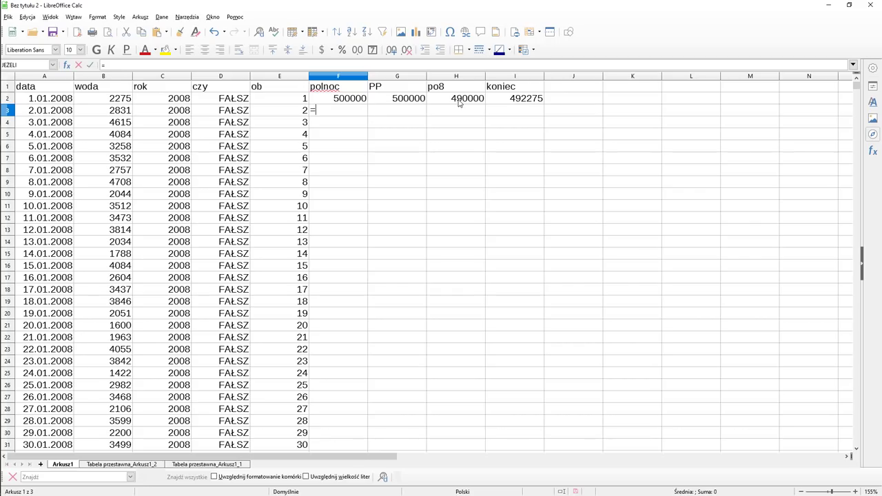
pyautogui.click(521, 100)
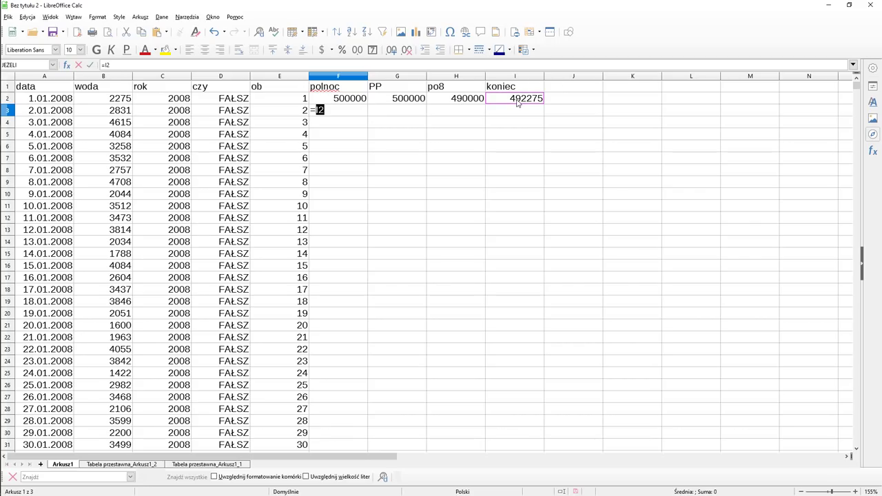
pyautogui.press('Return')
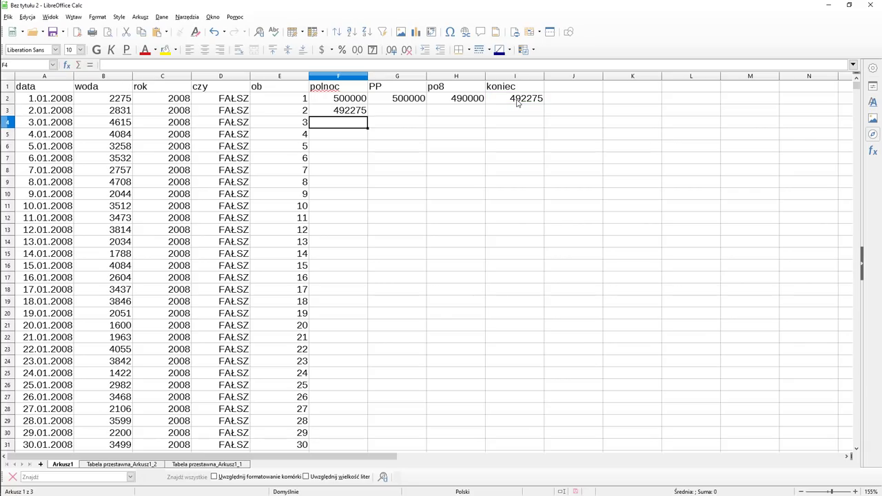
pyautogui.press('Up')
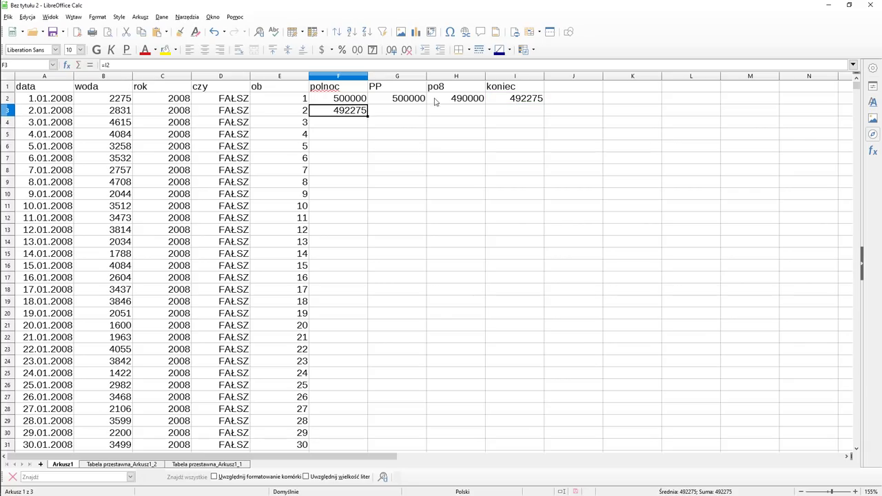
# - Fill the polnoc and PP formulas down columns F and G
pyautogui.doubleClick(367, 117)
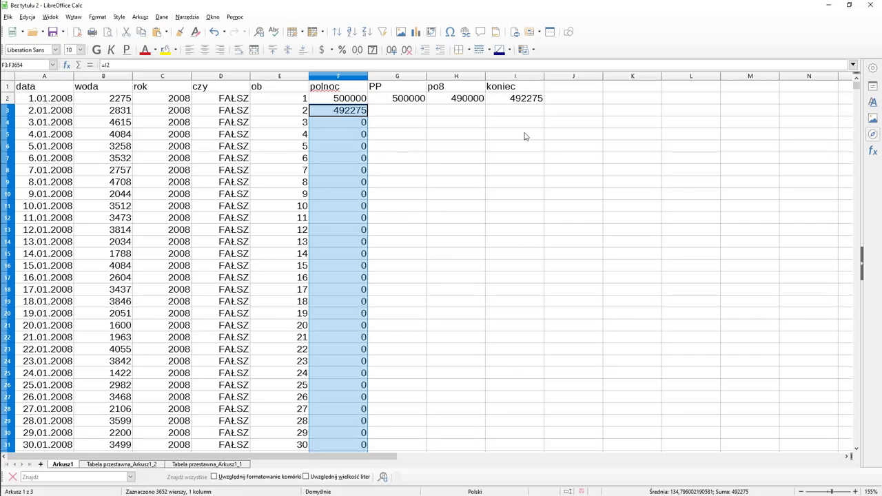
pyautogui.click(410, 114)
pyautogui.click(416, 100)
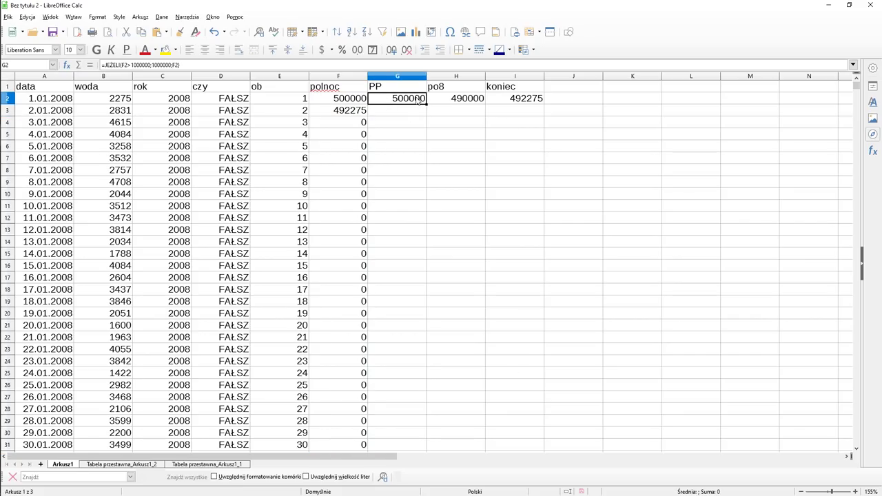
pyautogui.doubleClick(390, 101)
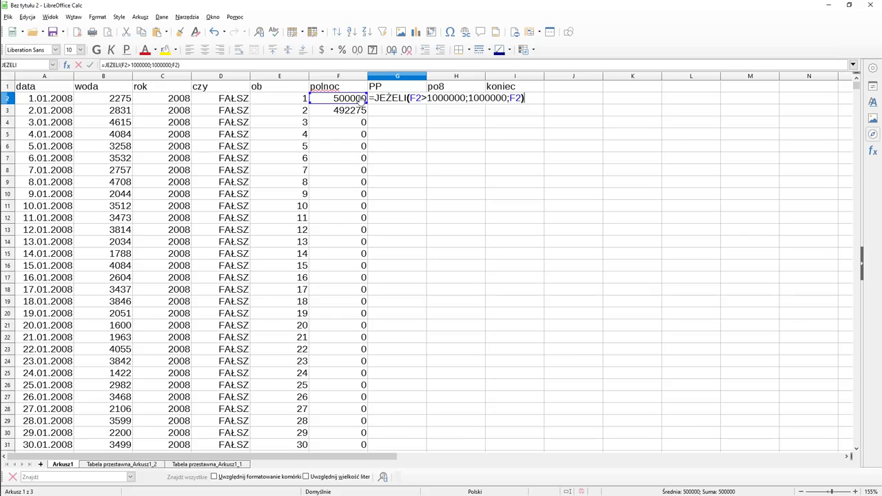
pyautogui.press('Escape')
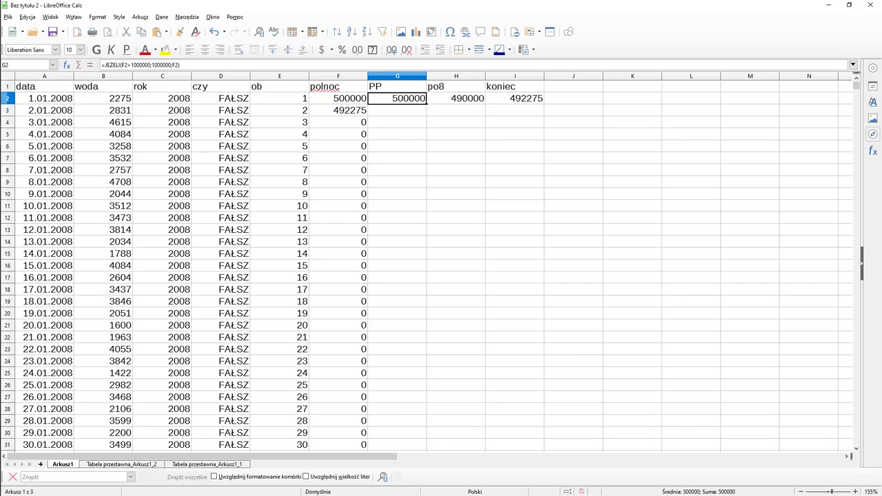
pyautogui.doubleClick(427, 104)
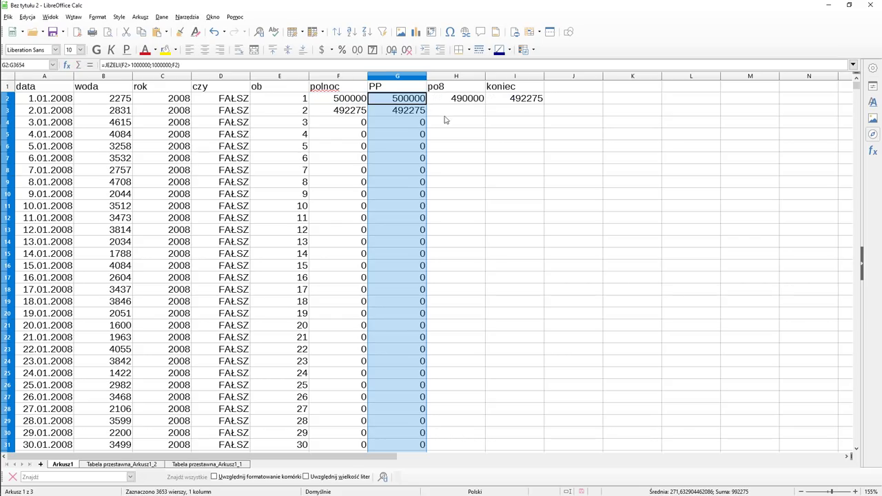
# - Fill the po8 and koniec formulas down columns H and I to row 3654
pyautogui.click(459, 102)
pyautogui.doubleClick(459, 102)
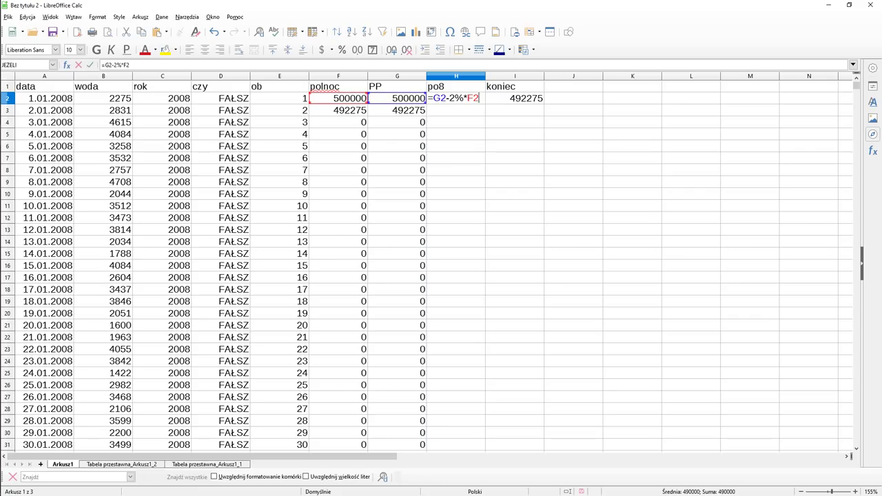
pyautogui.press('Return')
pyautogui.doubleClick(485, 104)
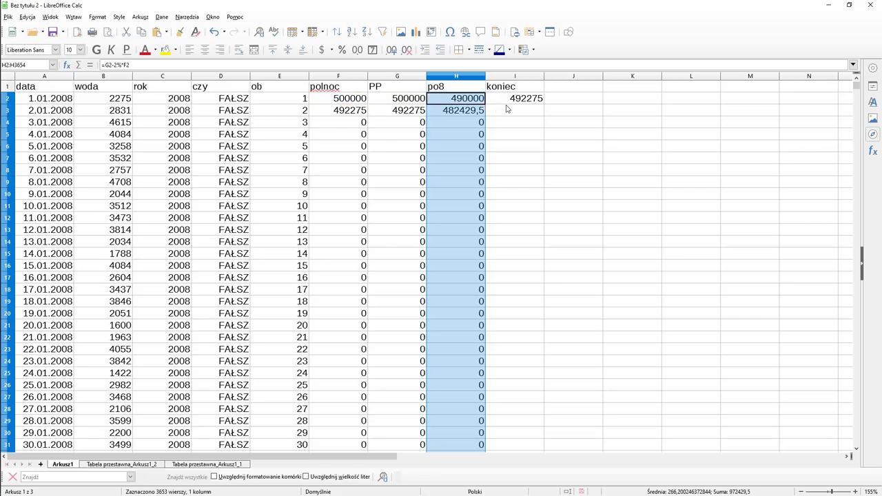
pyautogui.click(514, 102)
pyautogui.doubleClick(515, 102)
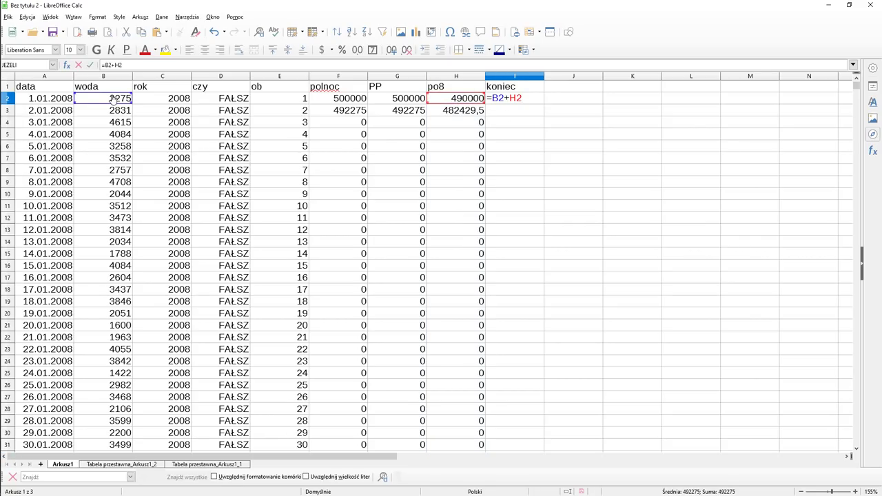
pyautogui.press('Return')
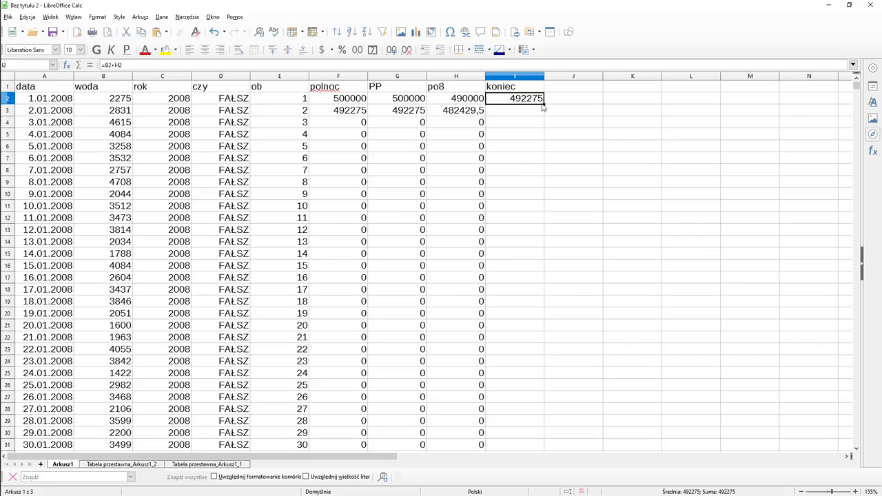
pyautogui.doubleClick(543, 103)
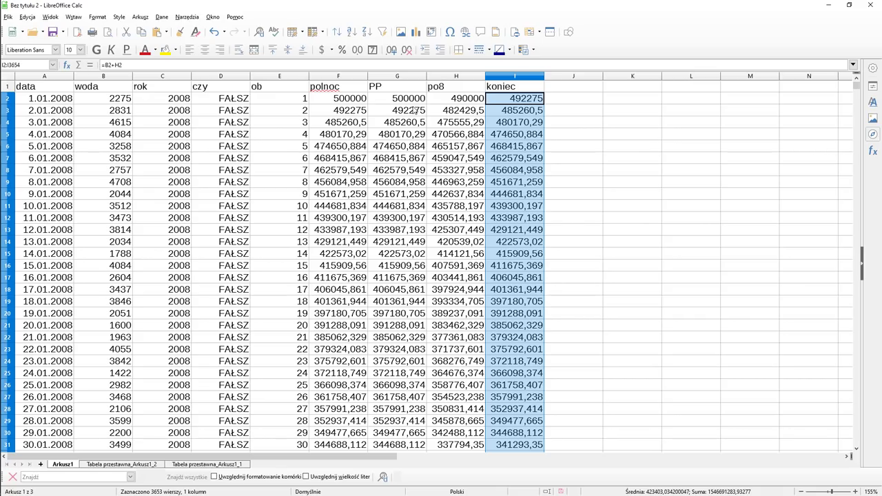
# - Check the exam PDF's sentence about rounding released water up
pyautogui.hotkey('alt', 'Tab')
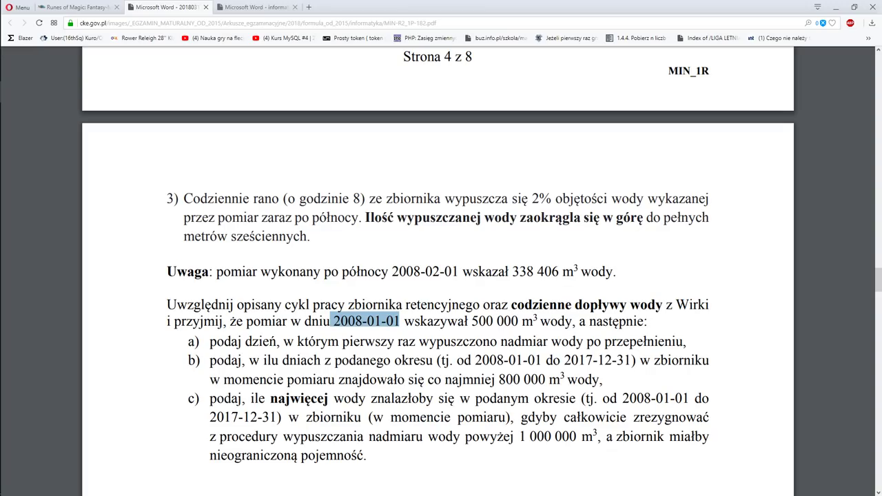
pyautogui.moveTo(363, 217); pyautogui.dragTo(639, 220)
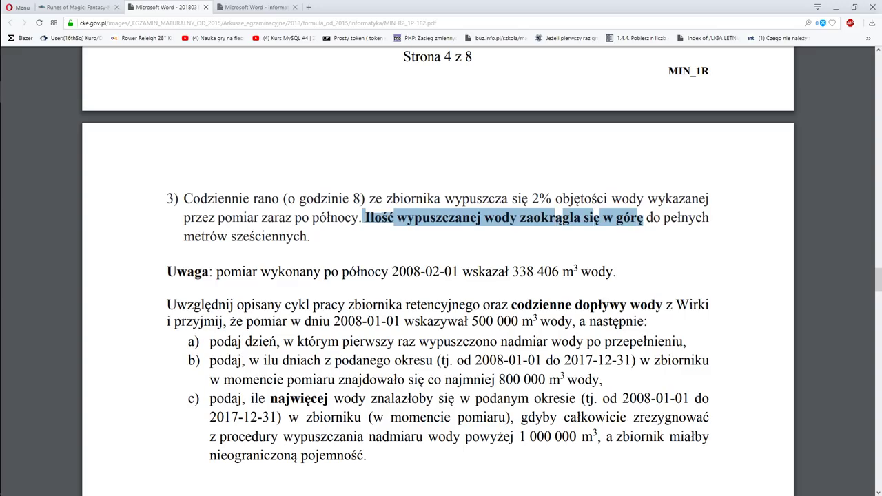
pyautogui.hotkey('alt', 'Tab')
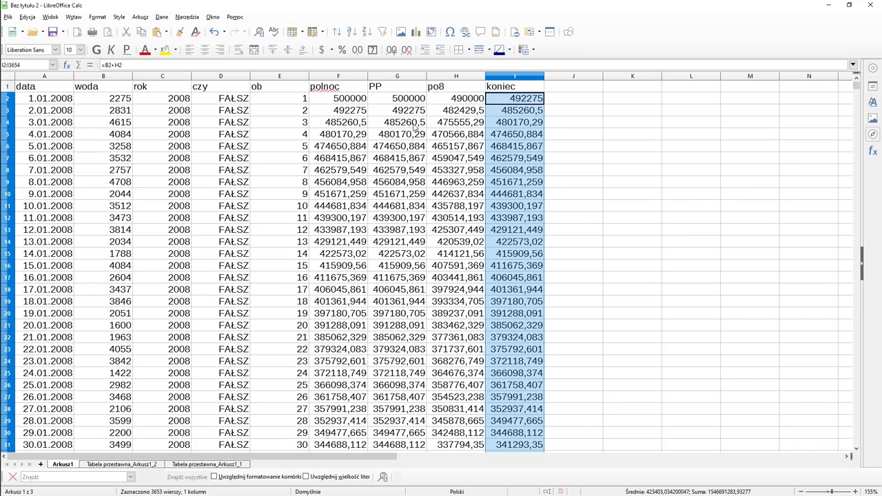
pyautogui.click(408, 101)
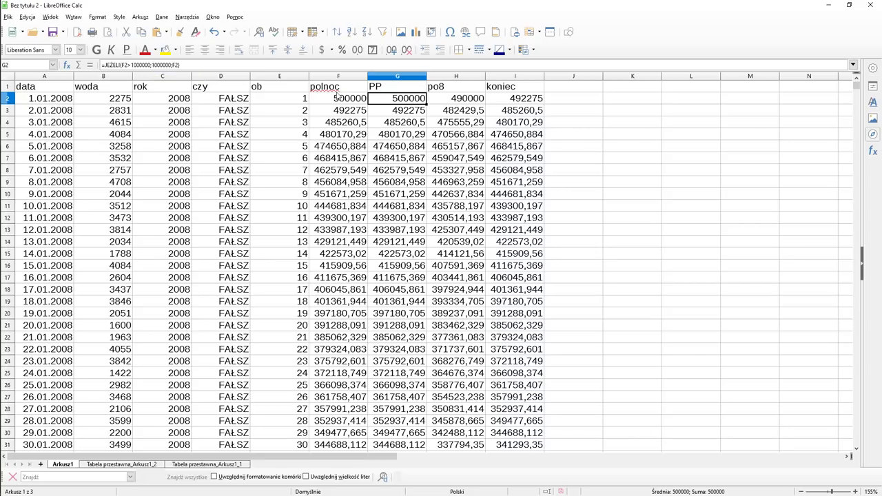
pyautogui.click(448, 100)
pyautogui.press('F2')
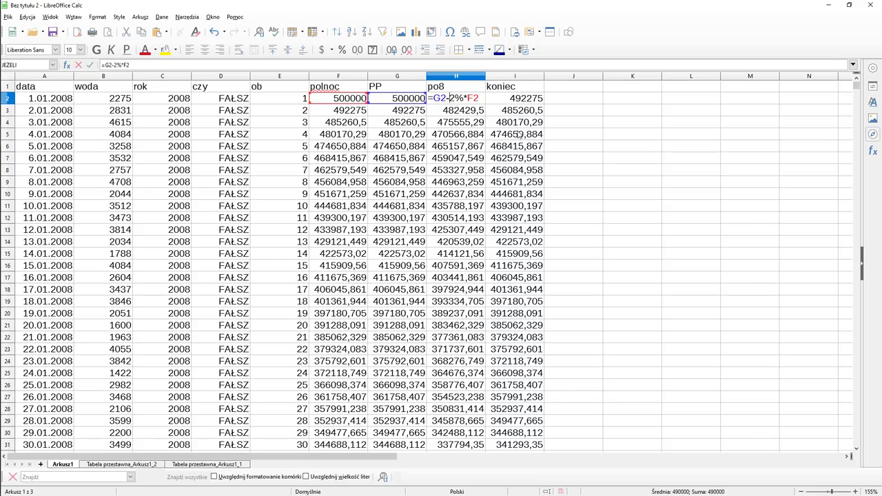
pyautogui.click(67, 65)
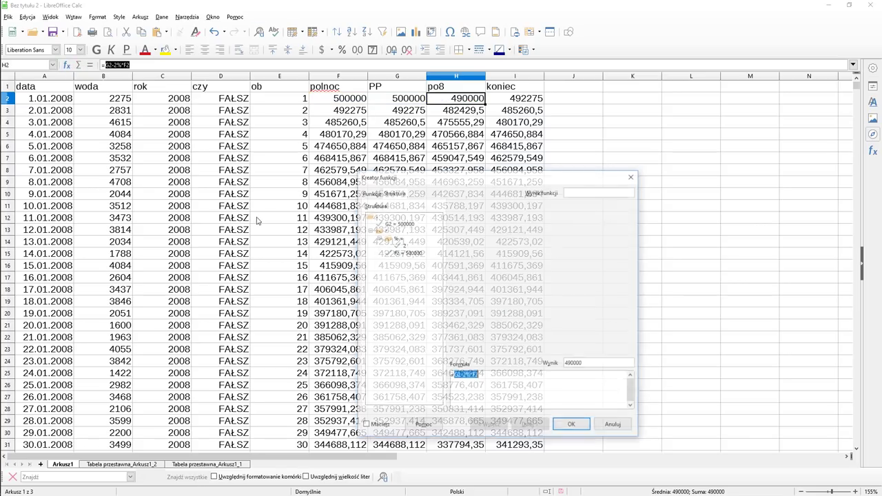
pyautogui.click(370, 193)
pyautogui.click(437, 239)
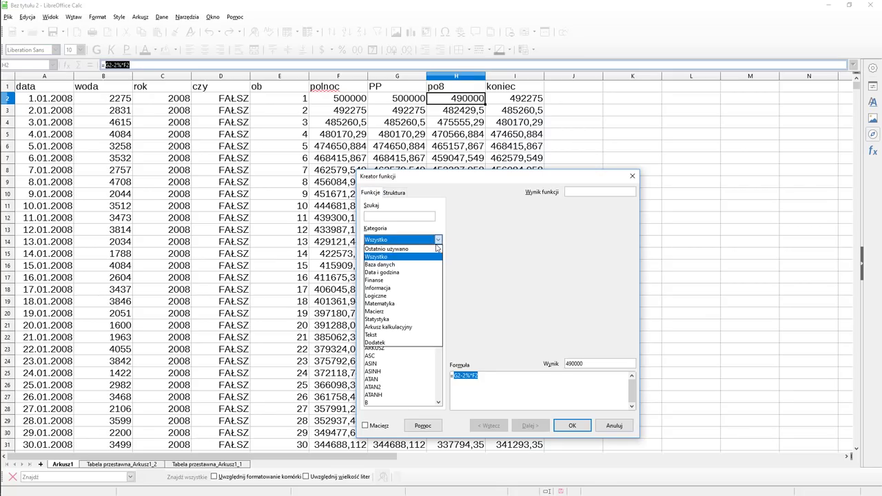
pyautogui.click(398, 304)
pyautogui.moveTo(438, 275); pyautogui.dragTo(438, 374)
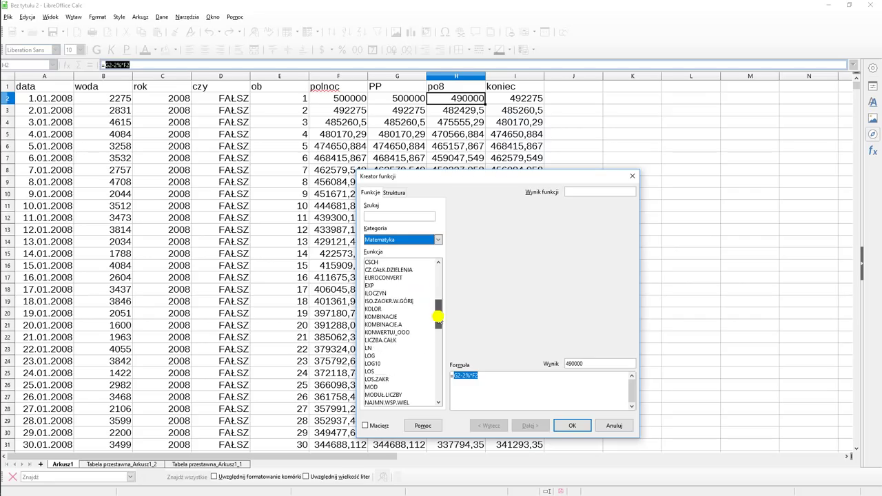
pyautogui.scroll(-1, 438, 373)
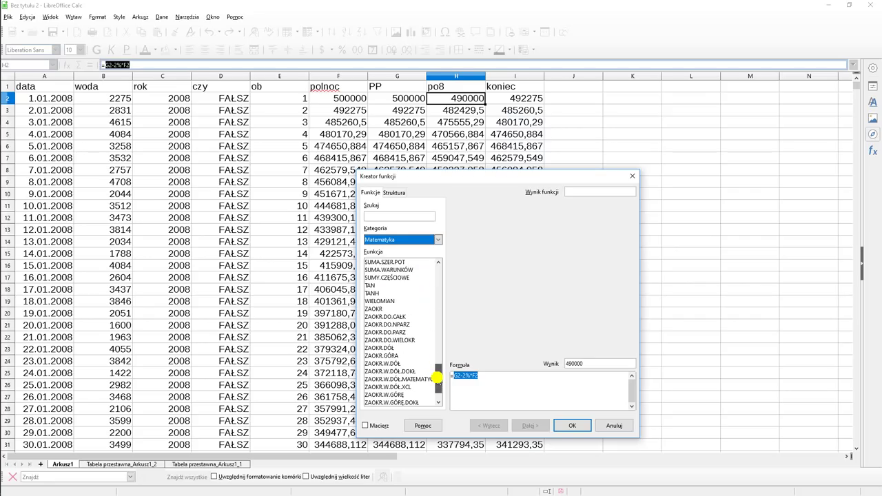
pyautogui.scroll(-1, 438, 374)
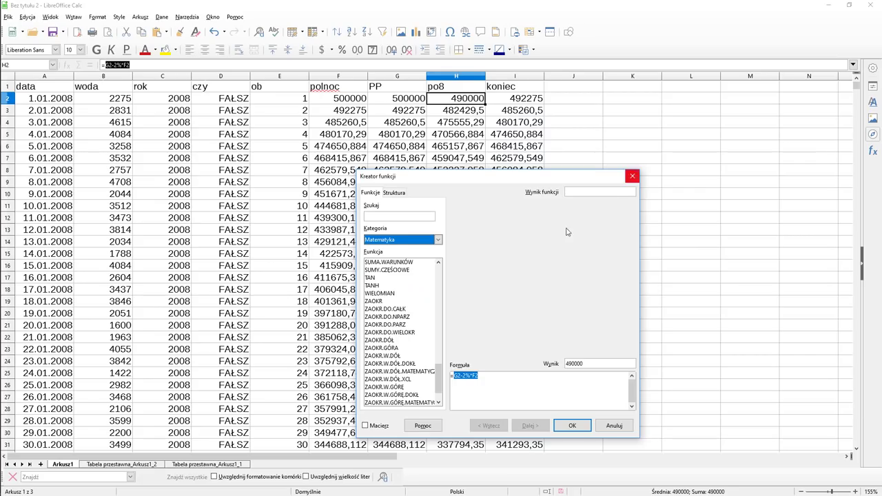
pyautogui.click(632, 177)
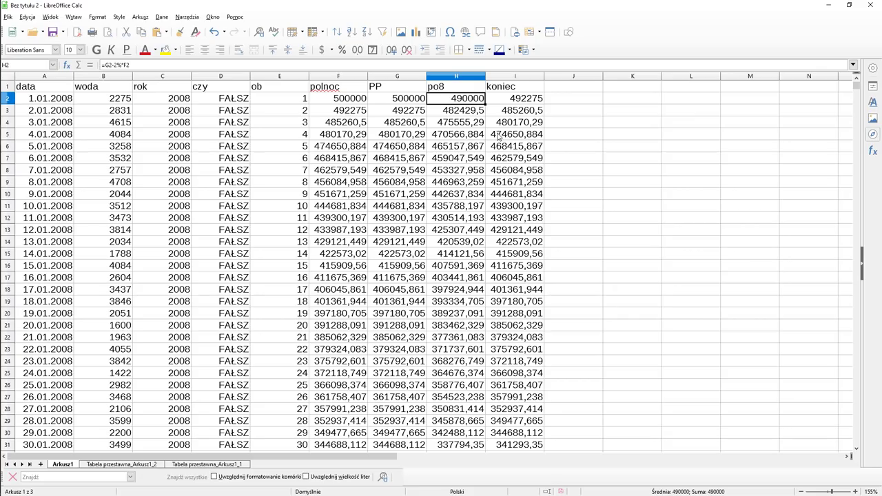
# - Change H2 to =G2-ZAOKR.GÓRA(2%*F2) and fill it down column H
pyautogui.press('F2')
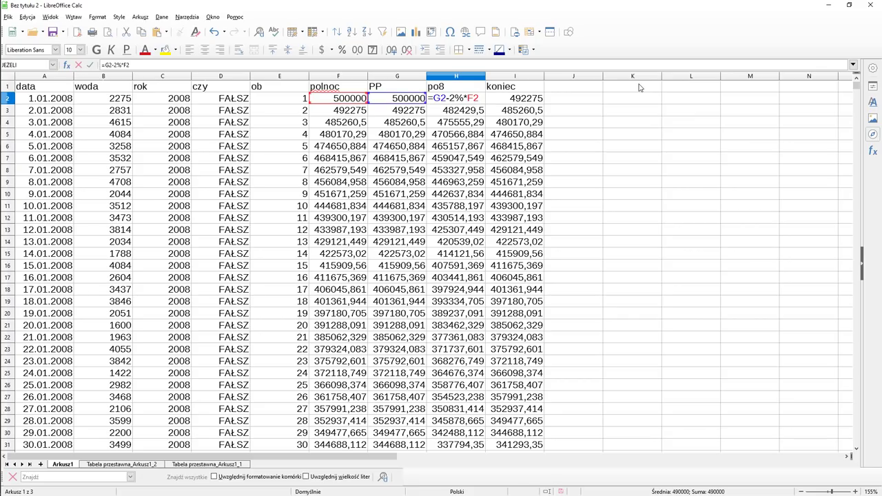
pyautogui.write('zakr')
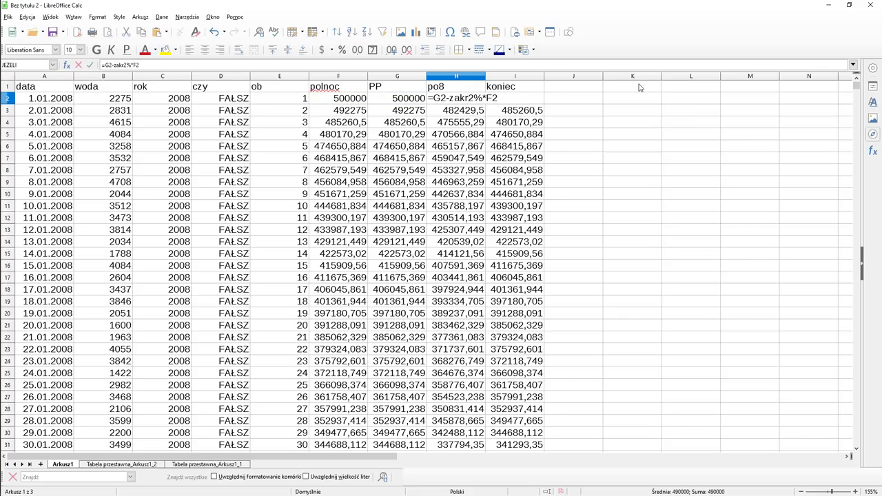
pyautogui.write('k')
pyautogui.press('BackSpace')
pyautogui.write('okr')
pyautogui.write('.g')
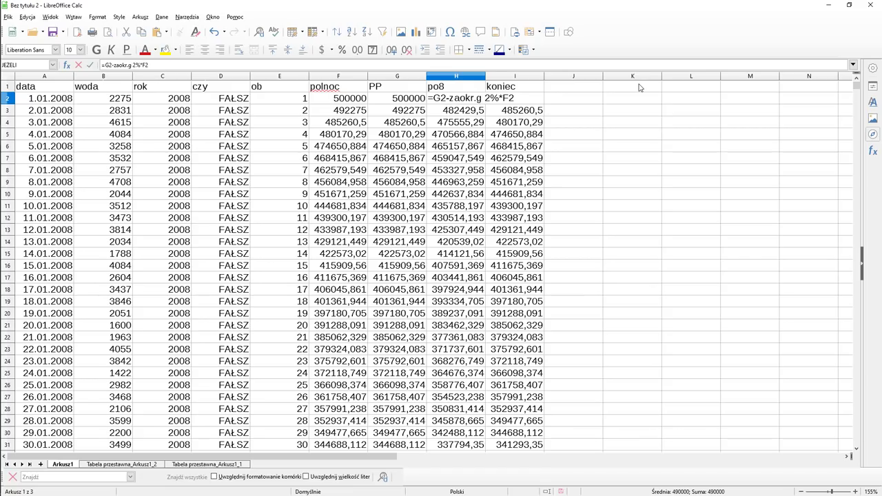
pyautogui.write(' ó')
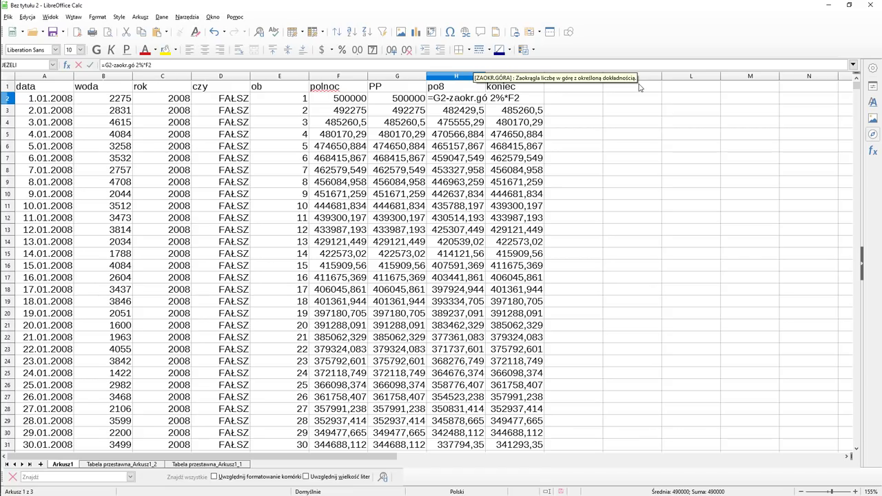
pyautogui.write('ra')
pyautogui.write('(')
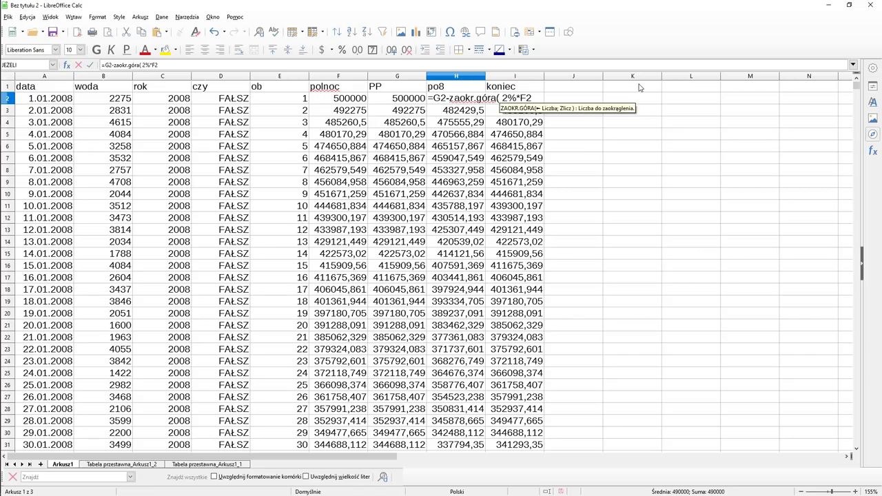
pyautogui.press('Delete')
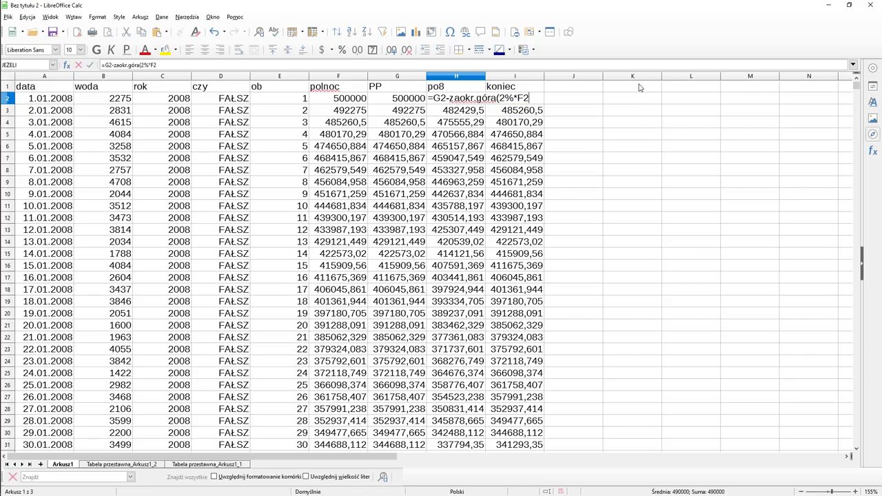
pyautogui.write(')')
pyautogui.press('Return')
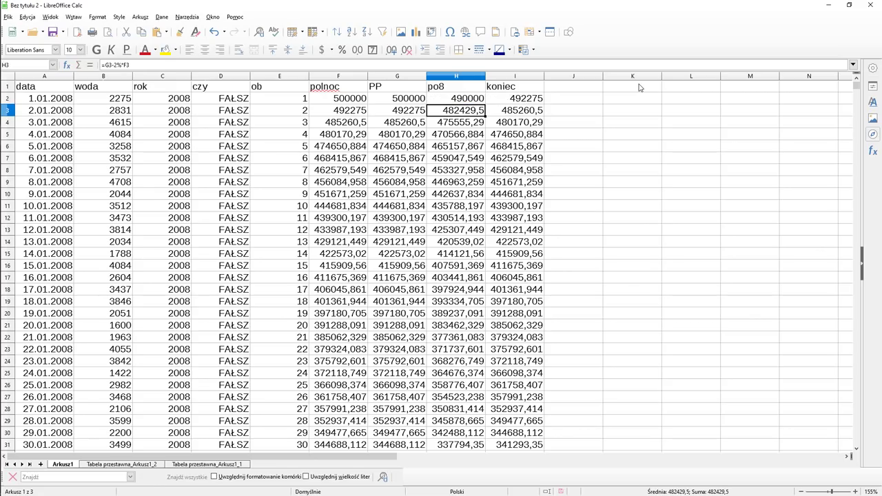
pyautogui.press('Up')
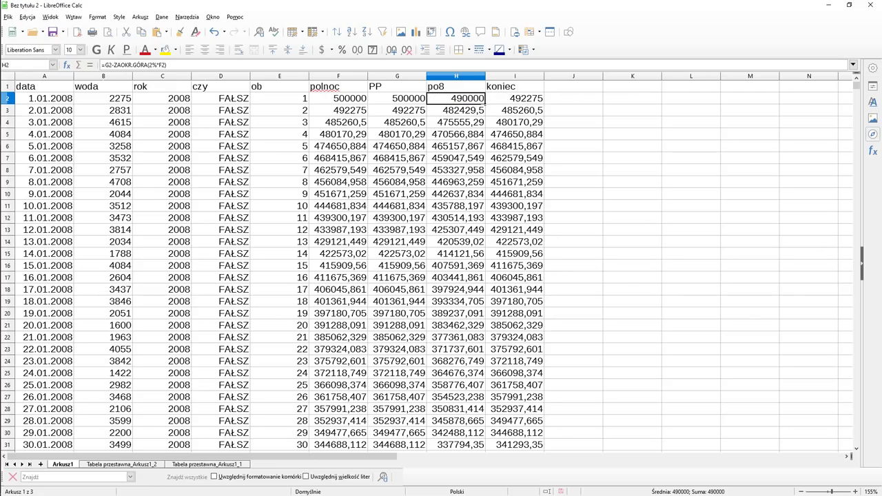
pyautogui.doubleClick(486, 104)
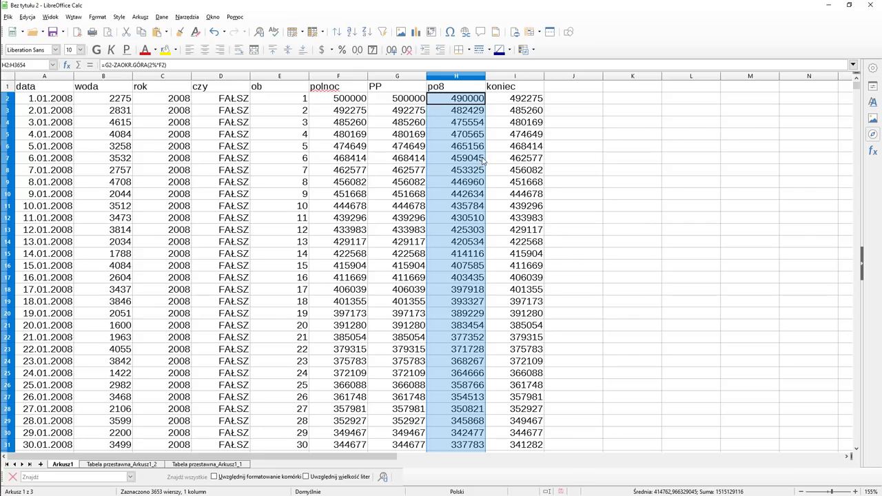
pyautogui.hotkey('alt', 'Tab')
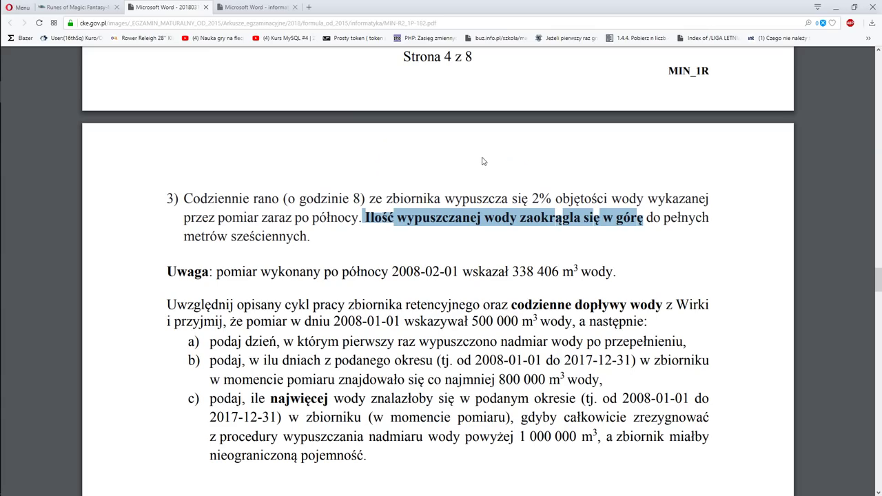
# - Clear the highlighted rounding sentence in the PDF and return to Calc
pyautogui.click(448, 274)
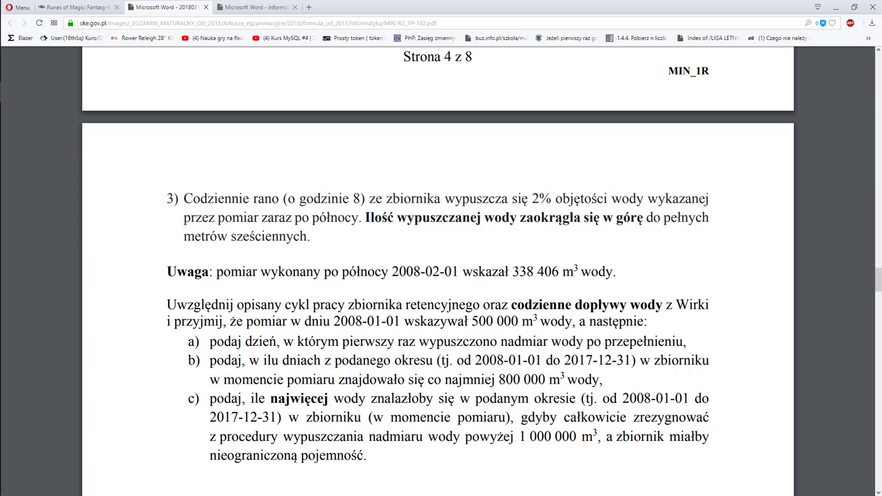
pyautogui.hotkey('alt', 'Tab')
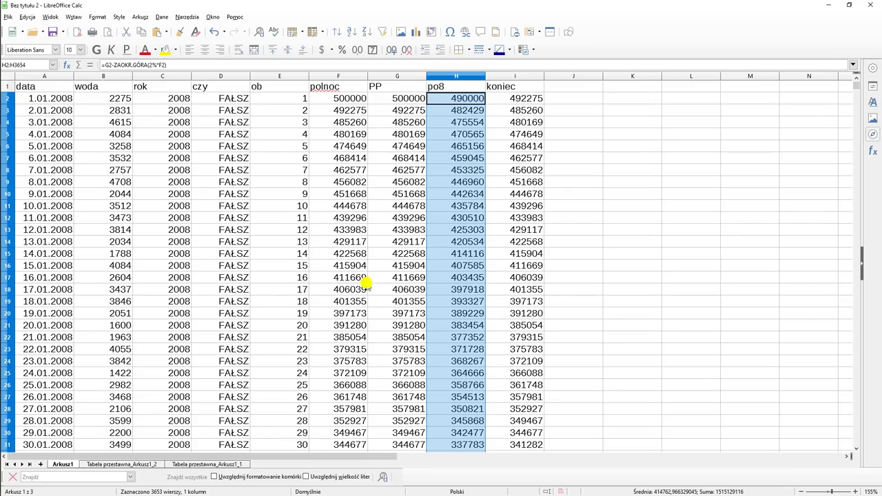
pyautogui.click(364, 279)
pyautogui.scroll(-3, 372, 283)
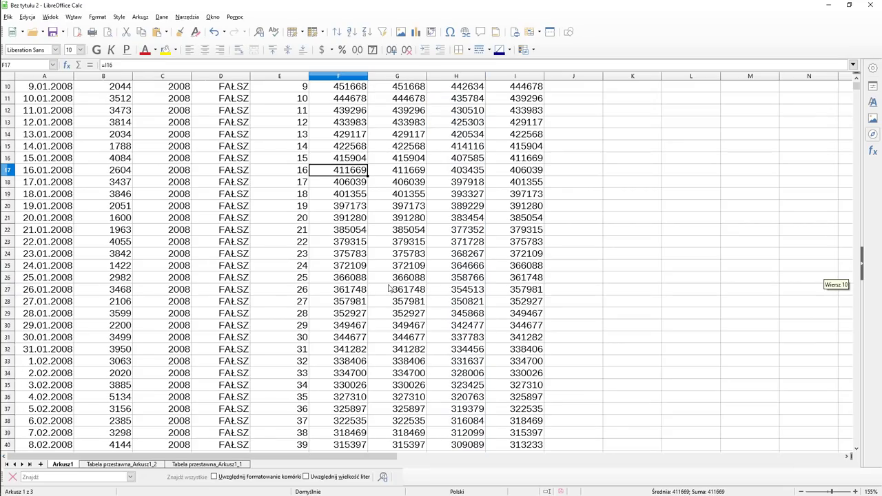
pyautogui.click(352, 363)
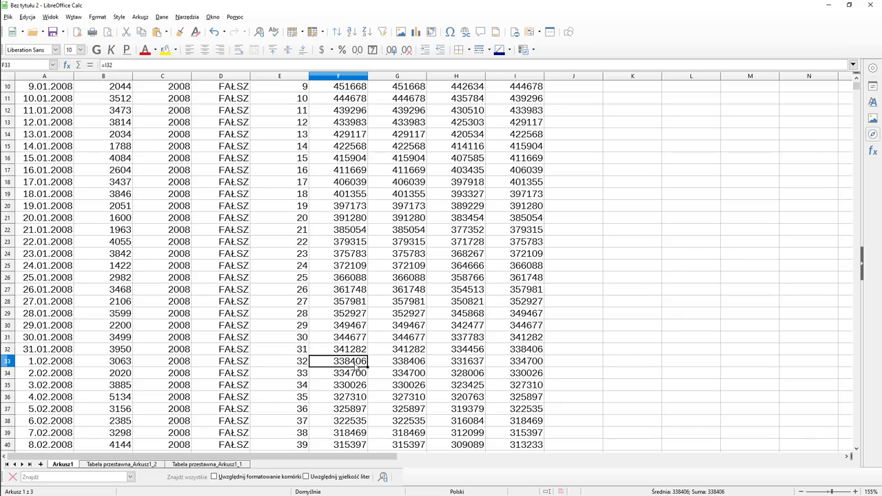
pyautogui.scroll(3, 481, 234)
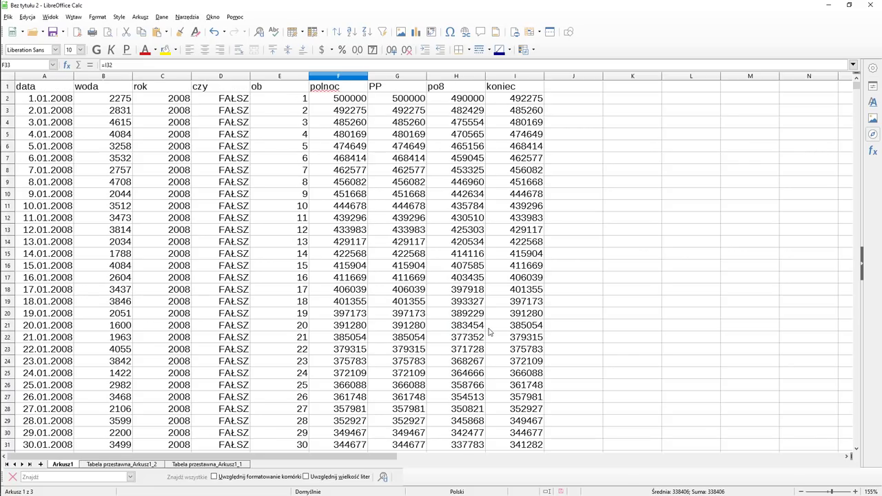
pyautogui.hotkey('alt', 'Tab')
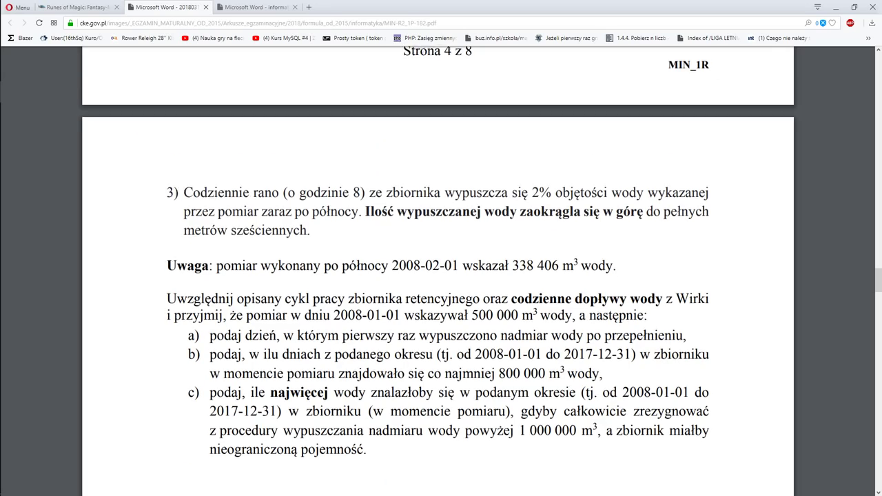
# - Scroll through questions a–c and the deliverables list, then return to Calc
pyautogui.scroll(-5, 441, 276)
pyautogui.scroll(1, 441, 276)
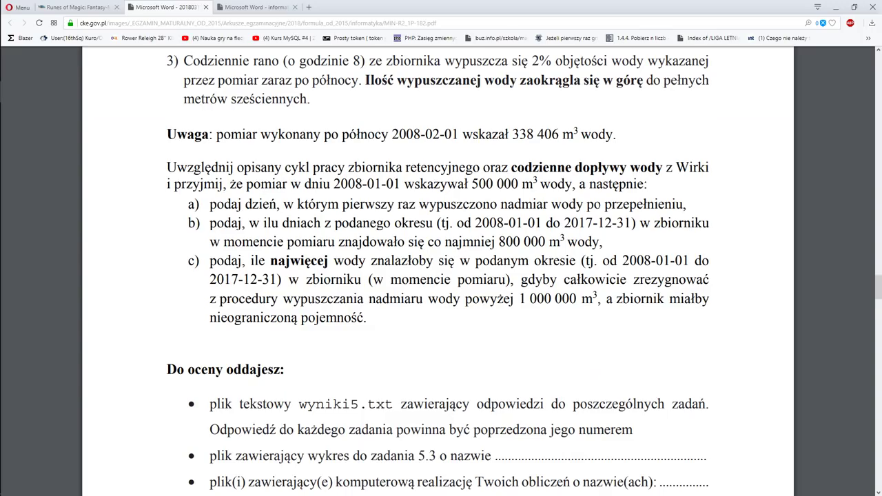
pyautogui.hotkey('alt', 'Tab')
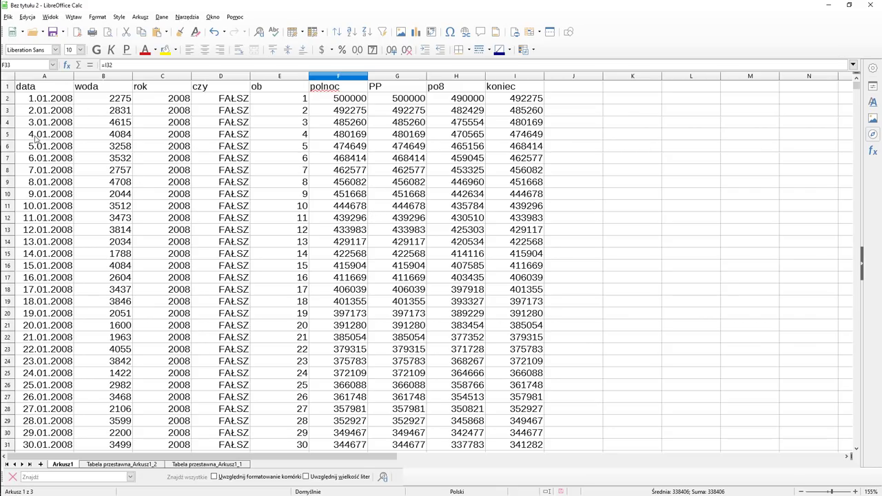
# - Copy the whole reservoir table and paste it onto a newly added sheet
pyautogui.click(254, 243)
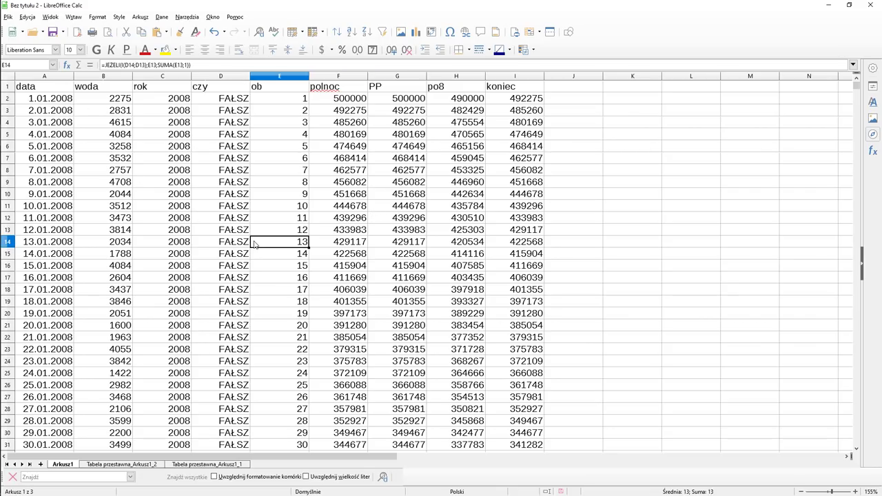
pyautogui.hotkey('ctrl', 'a')
pyautogui.hotkey('ctrl', 'c')
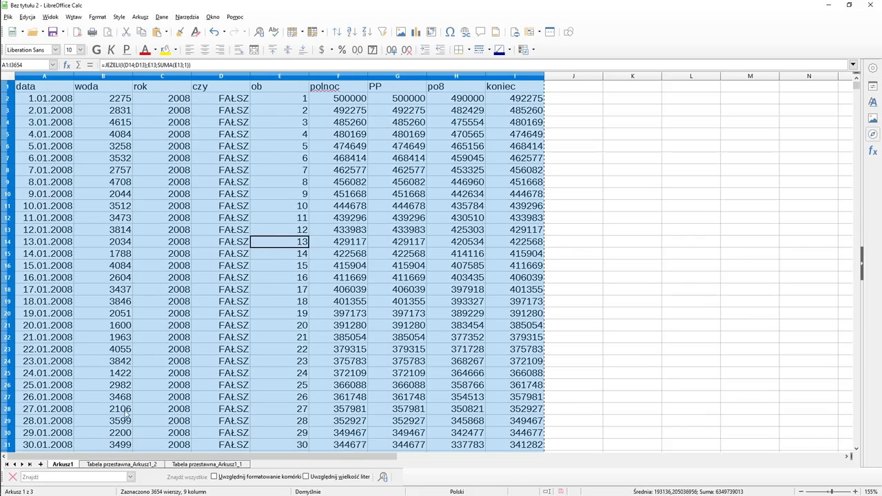
pyautogui.click(40, 464)
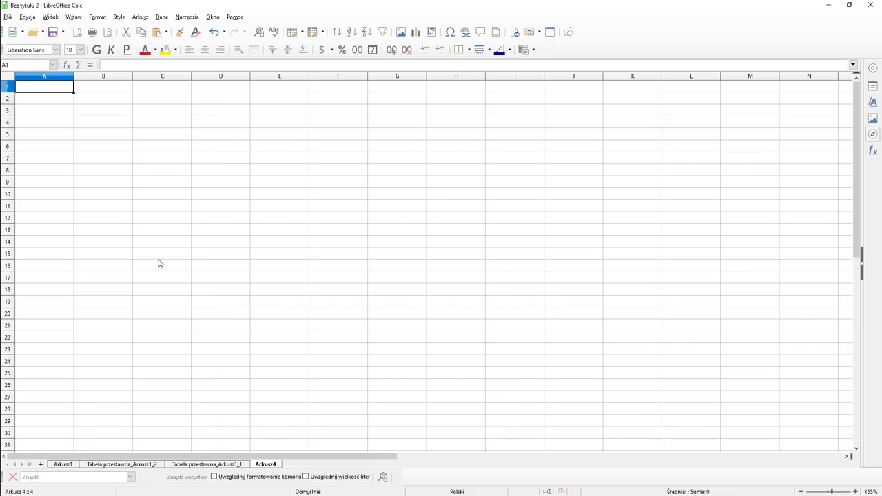
pyautogui.hotkey('ctrl', 'v')
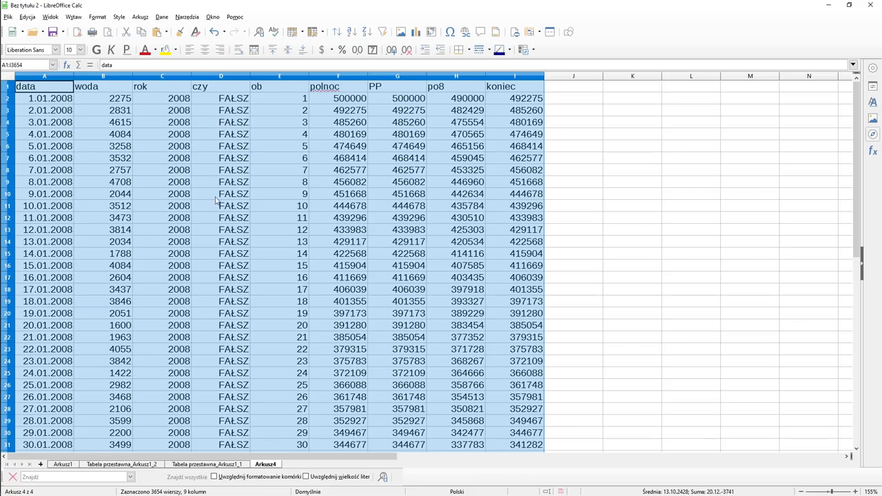
# - Verify that H6 holds =G6-ZAOKR.GÓRA(2%*F6), giving 465156
pyautogui.click(162, 17)
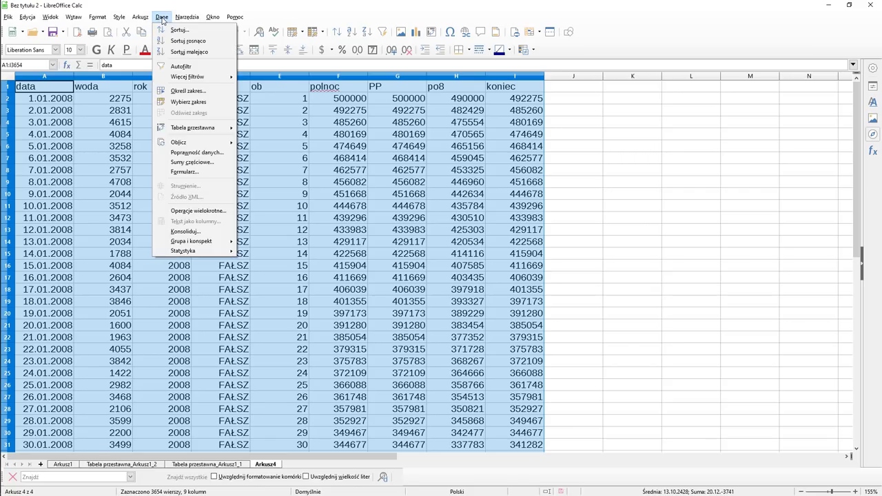
pyautogui.click(495, 201)
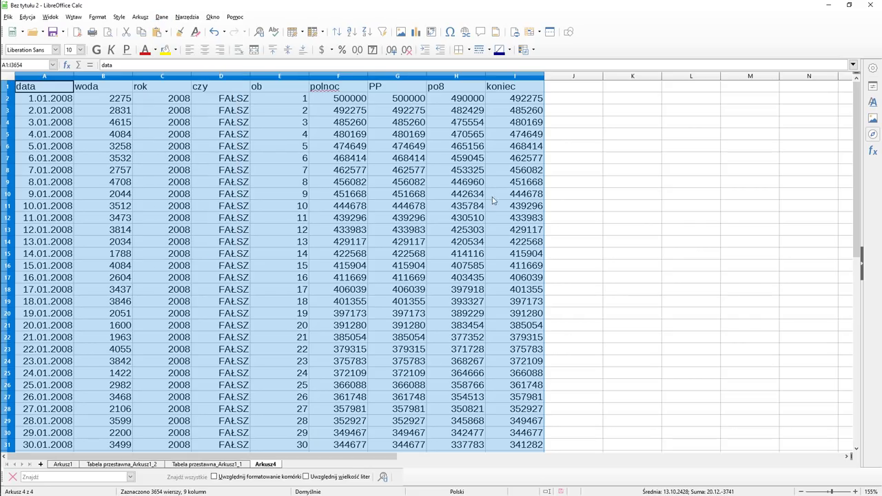
pyautogui.click(451, 146)
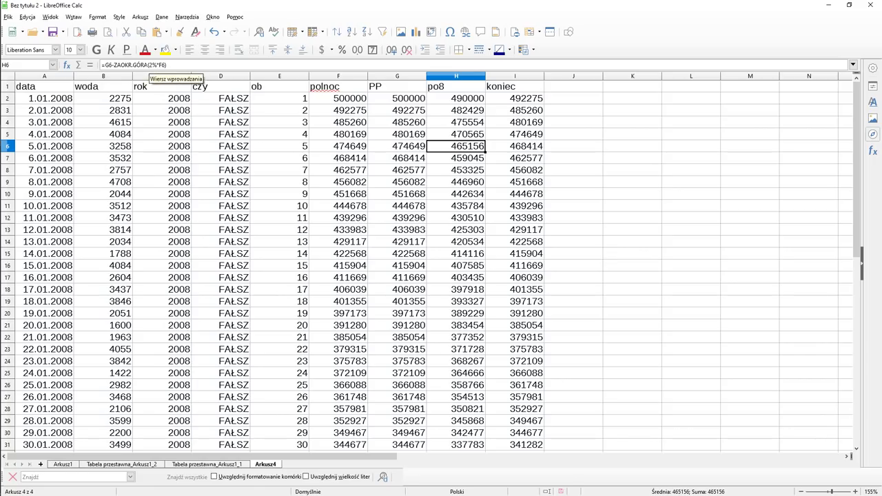
pyautogui.doubleClick(471, 149)
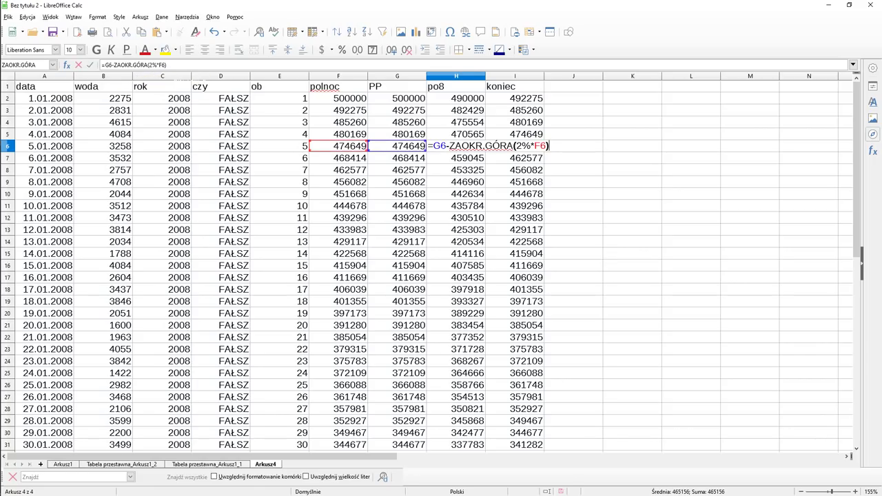
pyautogui.press('Escape')
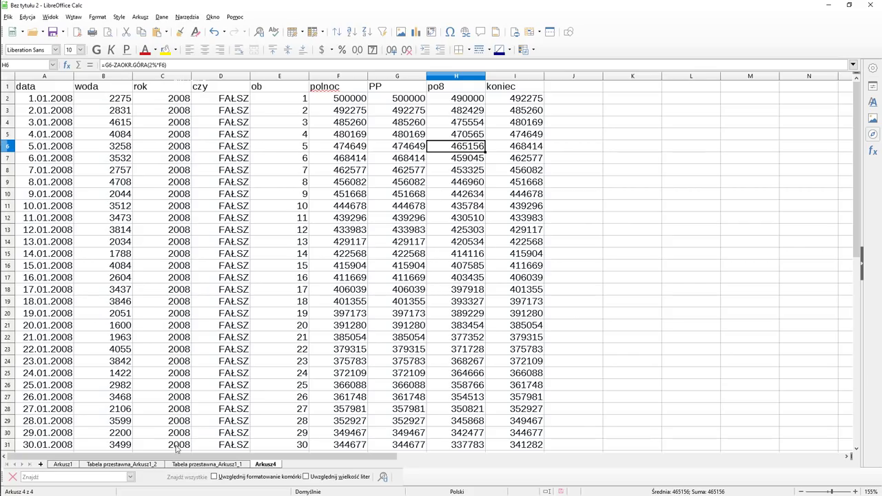
# - Add Arkusz5 and paste the table as plain values, confirming G8 holds no formula
pyautogui.click(41, 465)
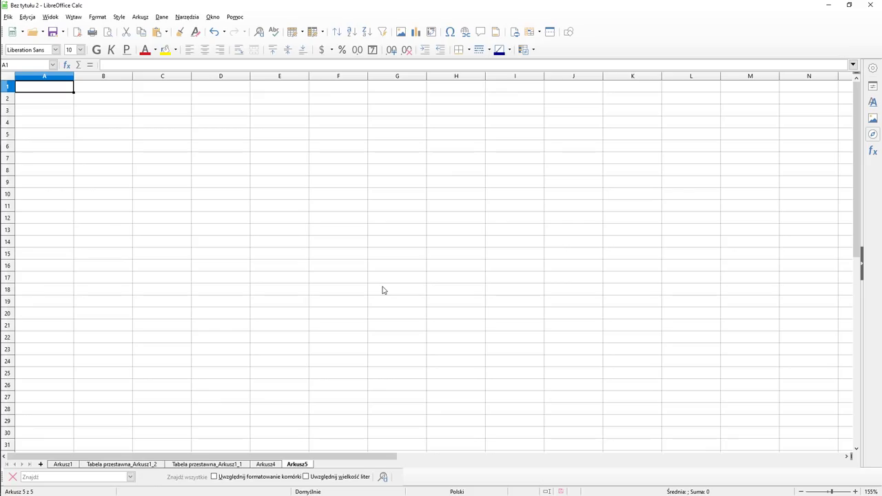
pyautogui.hotkey('ctrl', 'shift', 'v')
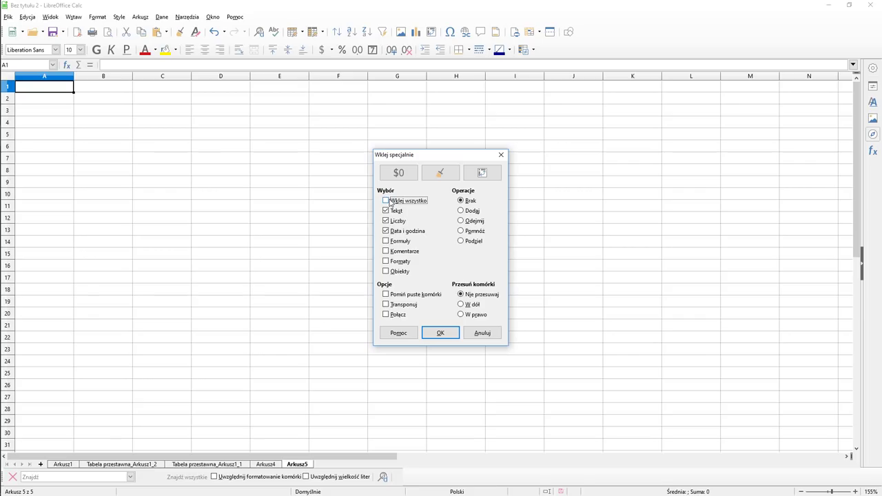
pyautogui.click(440, 332)
pyautogui.click(412, 168)
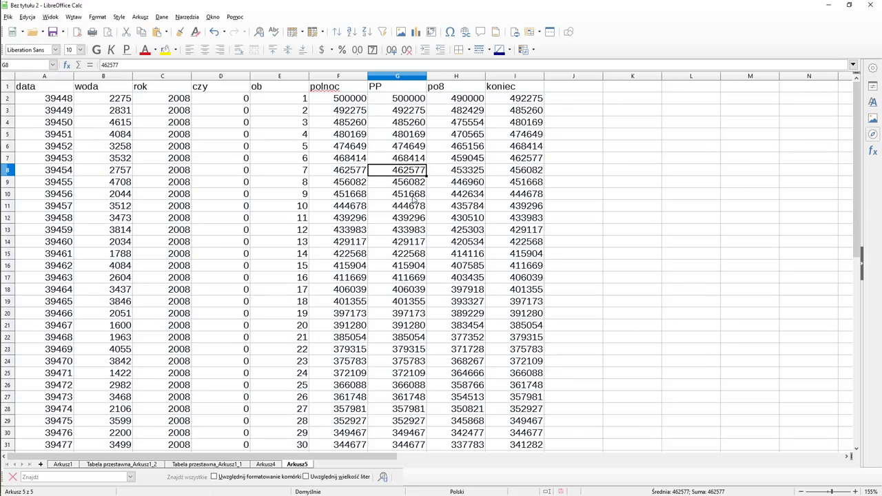
pyautogui.press('F2')
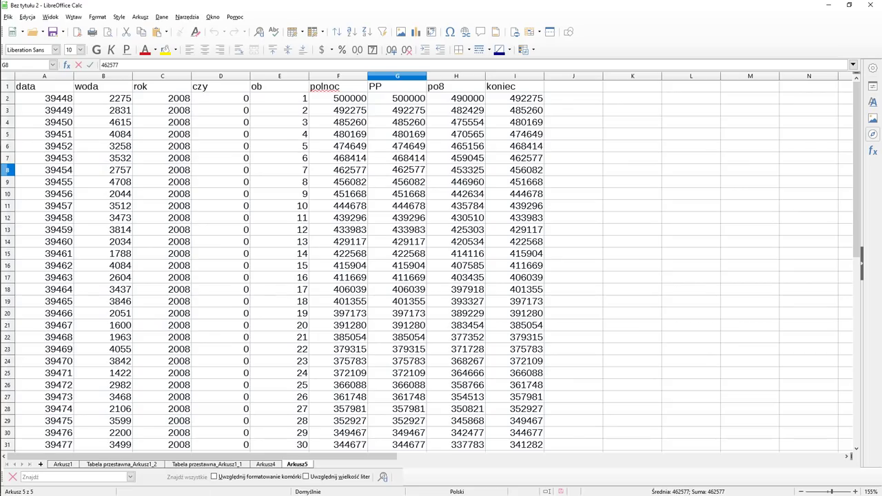
pyautogui.press('Escape')
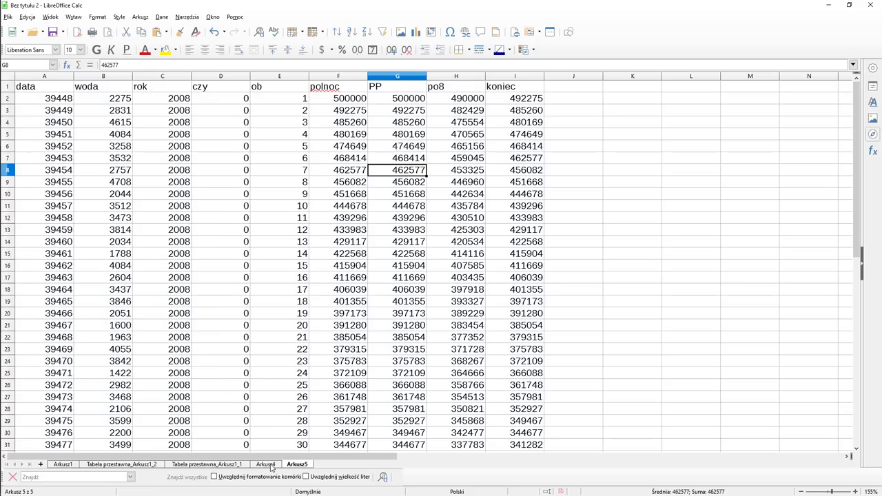
# - Delete the Arkusz4 sheet, confirming with Tak
pyautogui.click(270, 465)
pyautogui.click(293, 465)
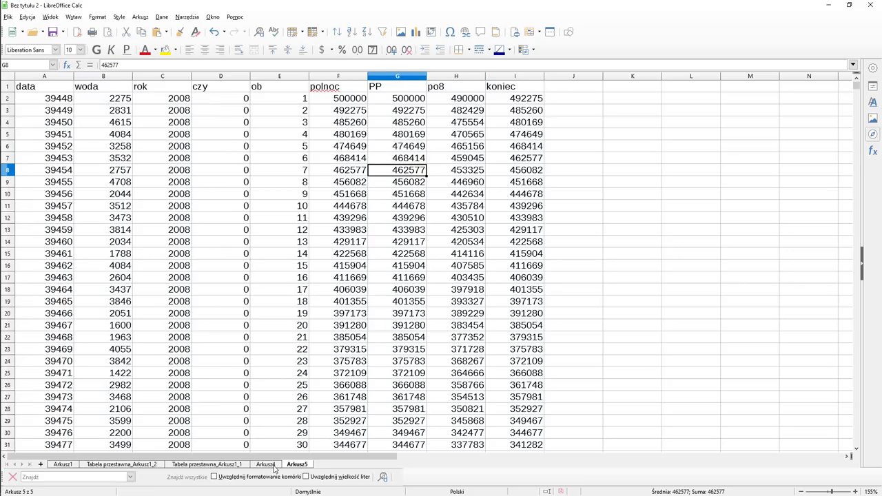
pyautogui.click(270, 465)
pyautogui.rightClick(269, 465)
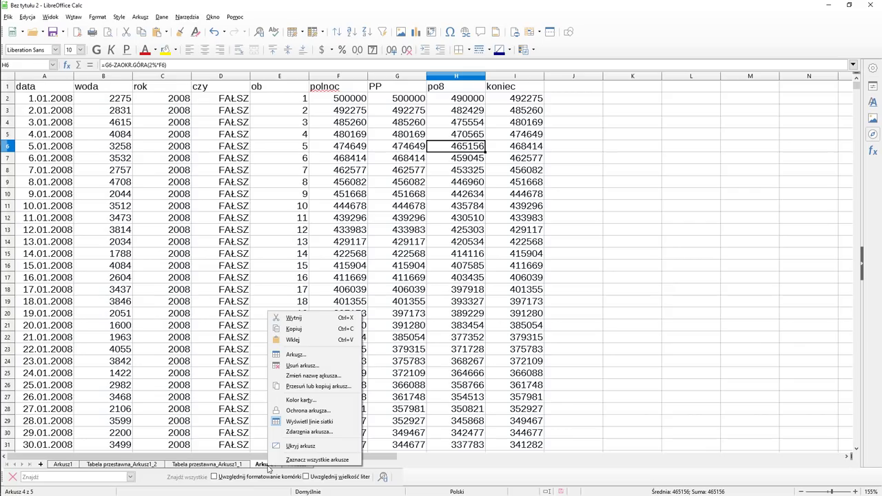
pyautogui.click(314, 366)
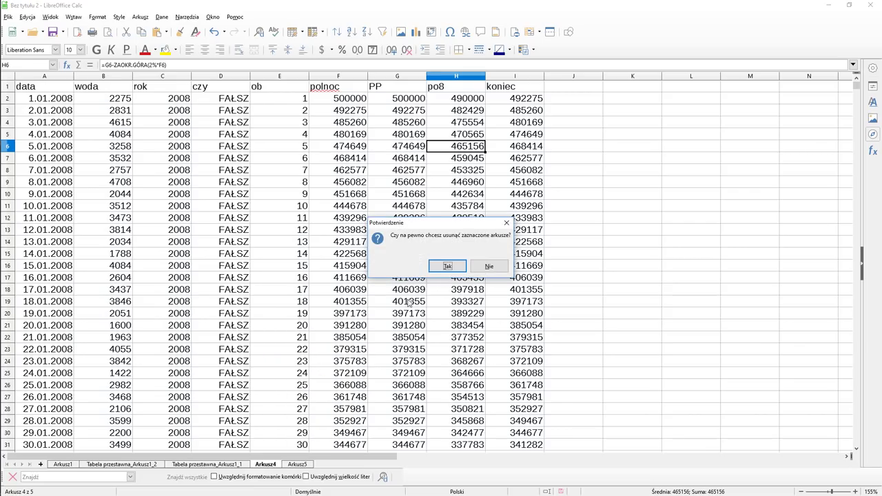
pyautogui.click(447, 266)
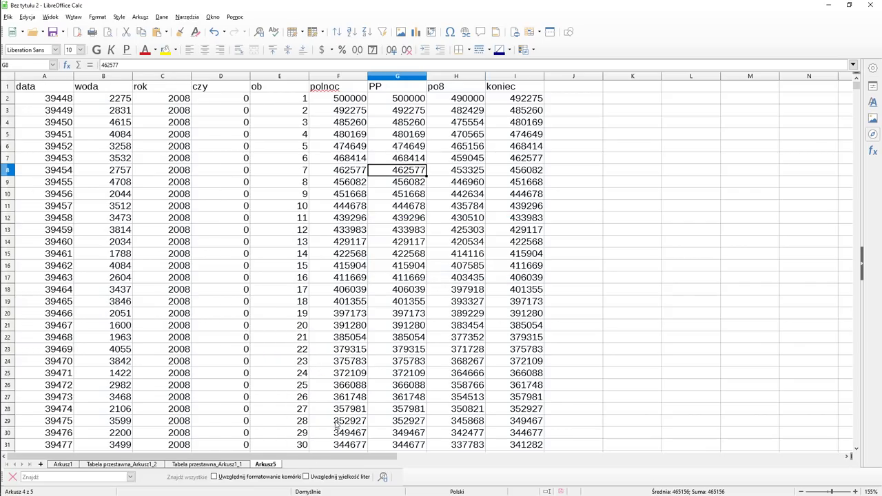
pyautogui.click(407, 222)
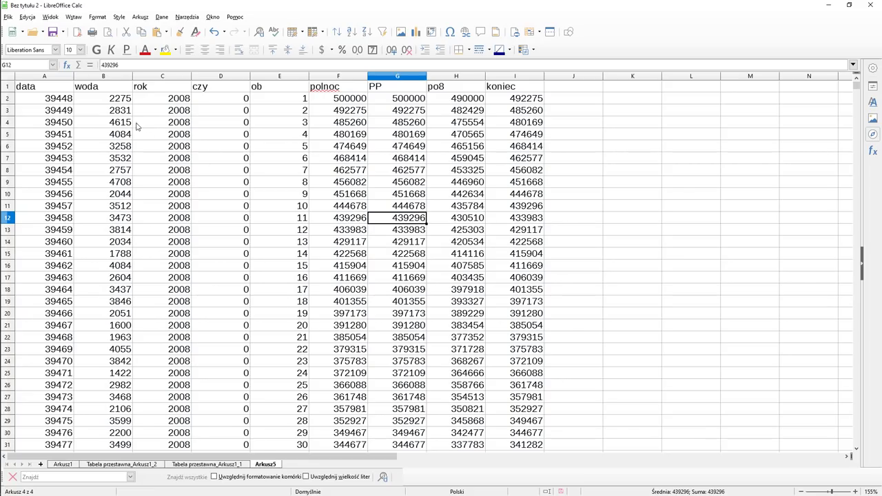
# - Apply a standard filter to the whole table keeping only rows where polnoc >= 1000000
pyautogui.hotkey('ctrl', 'a')
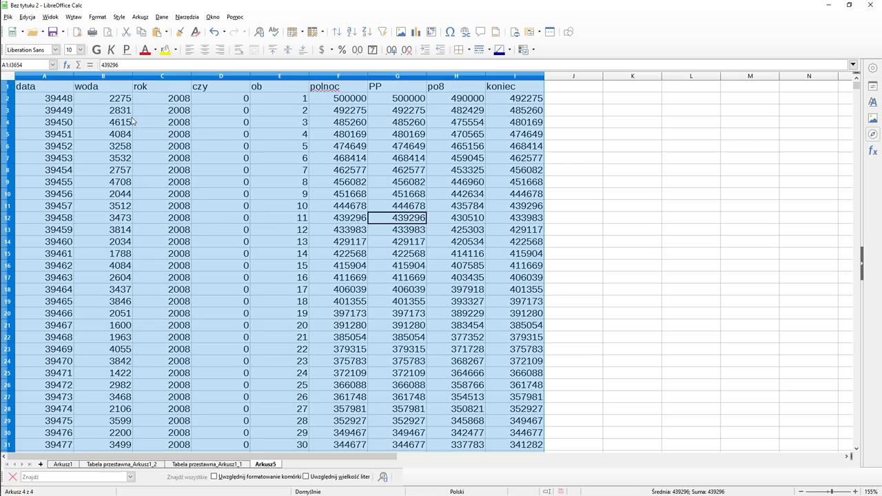
pyautogui.click(163, 17)
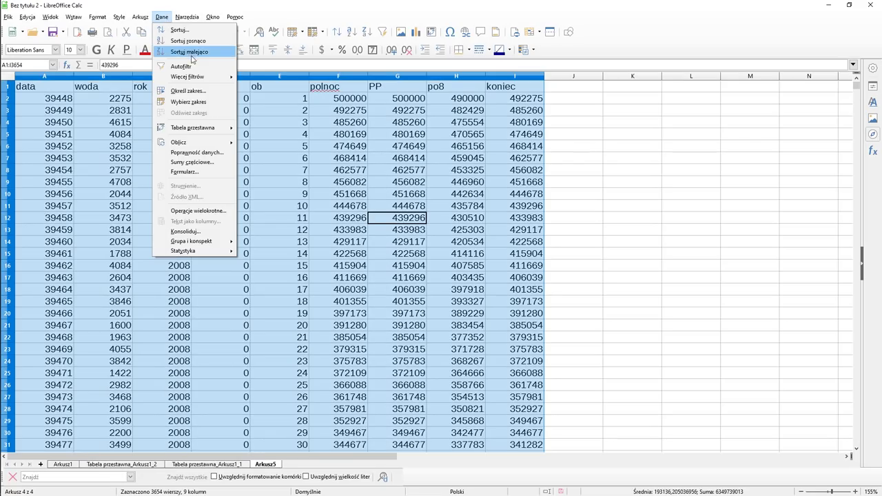
pyautogui.moveTo(188, 77)
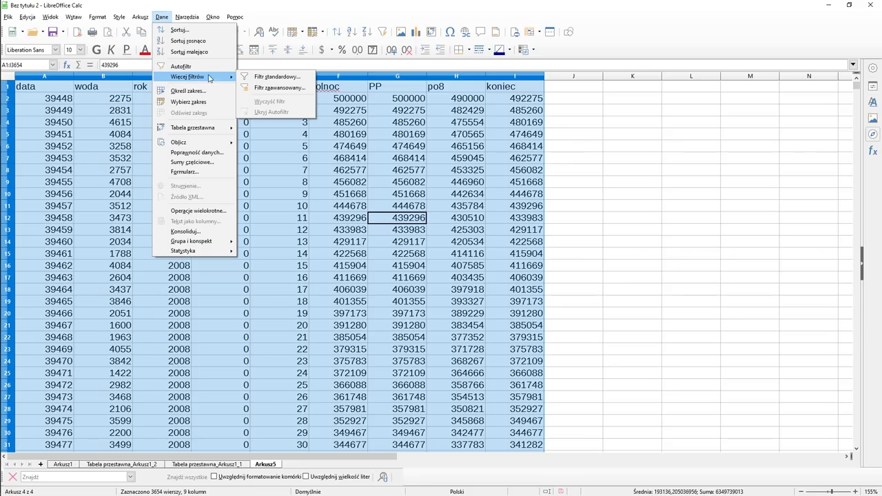
pyautogui.click(268, 78)
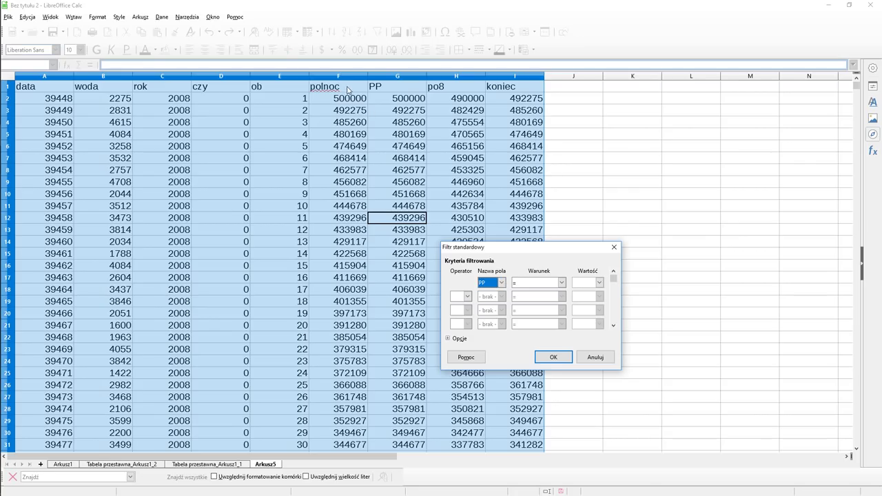
pyautogui.click(501, 284)
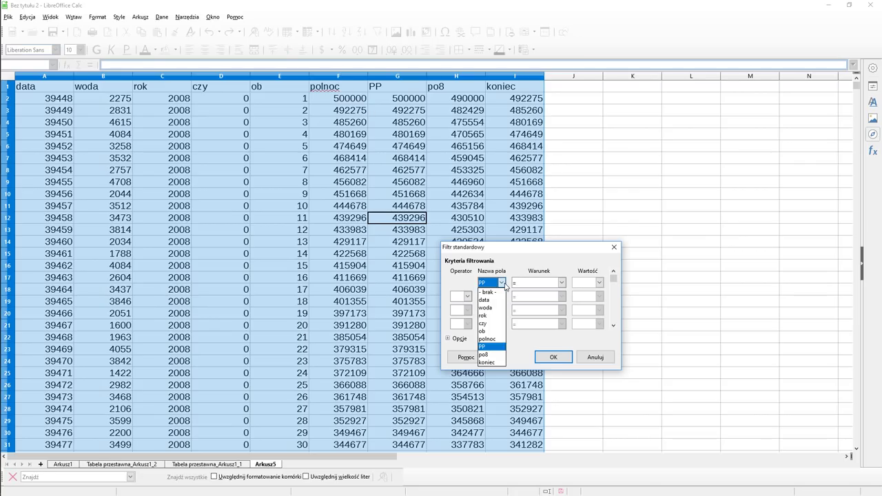
pyautogui.click(487, 339)
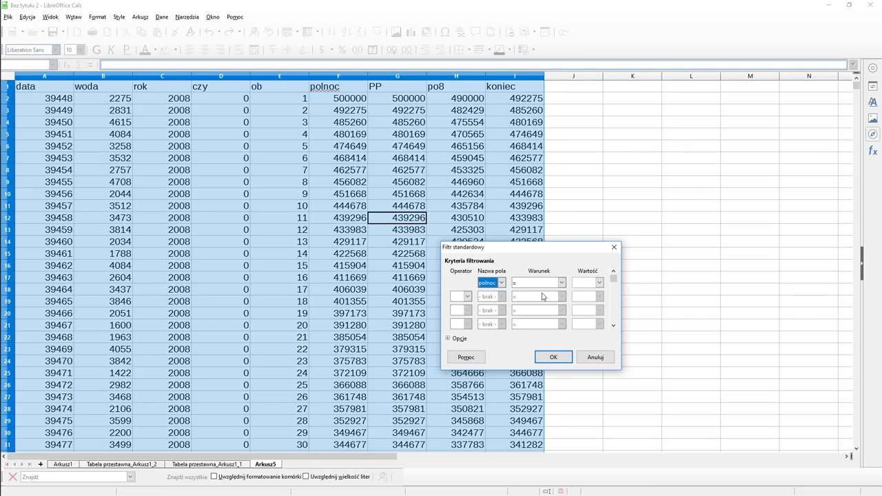
pyautogui.click(562, 282)
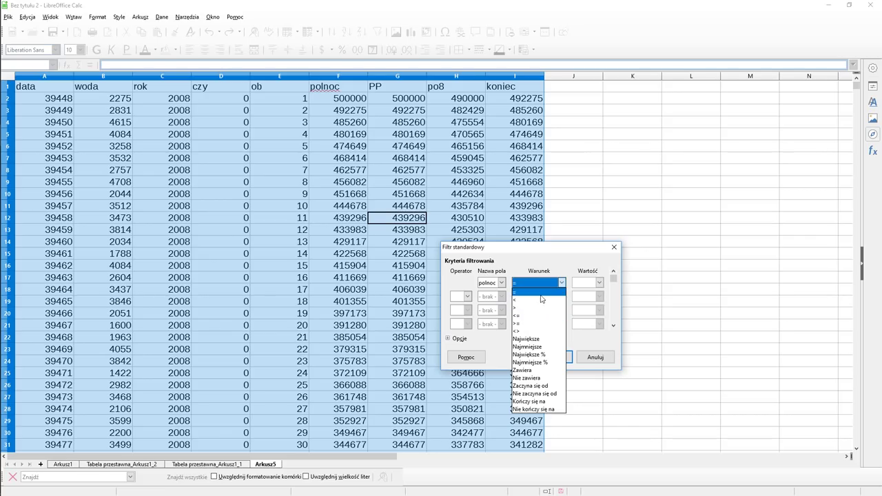
pyautogui.click(542, 324)
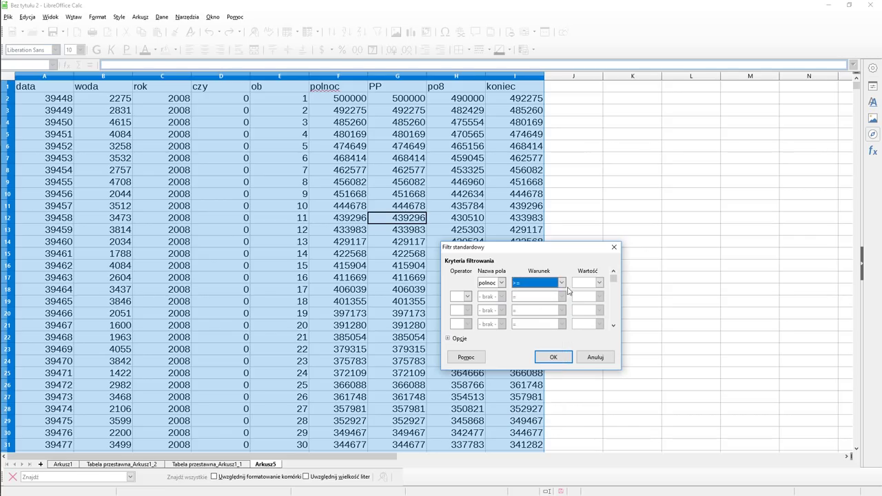
pyautogui.press('Tab')
pyautogui.write('1000000')
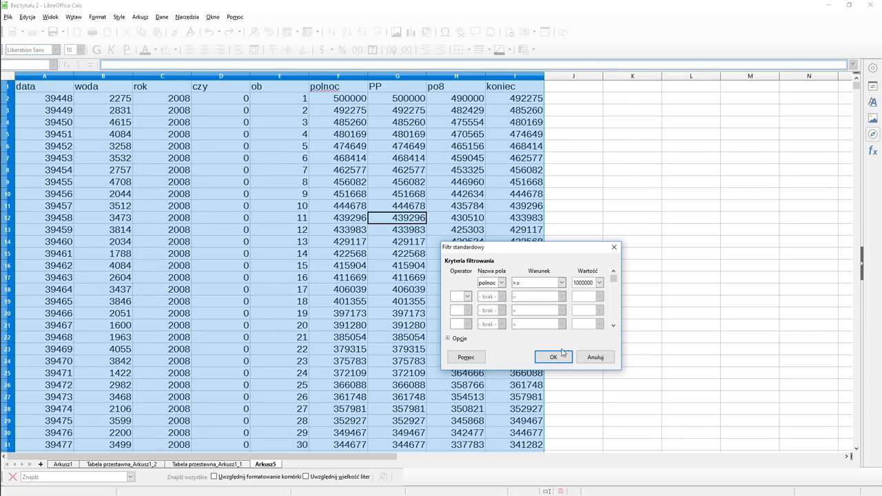
pyautogui.click(553, 357)
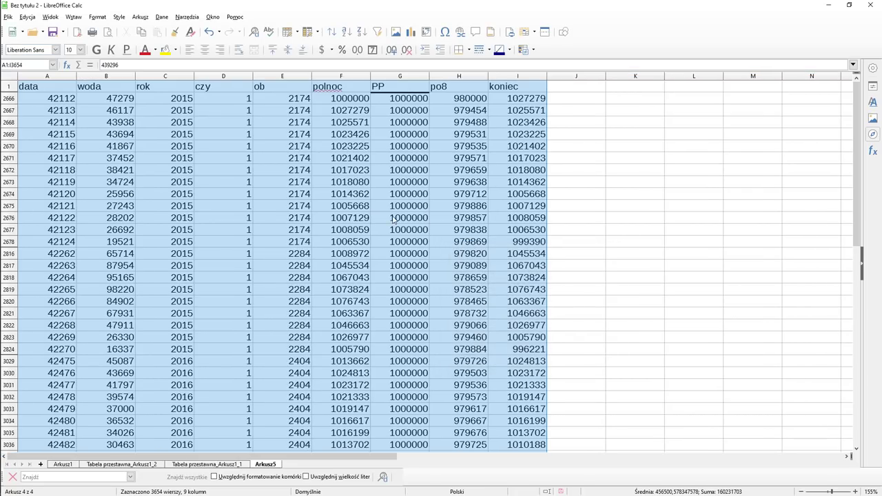
# - Format A2666:A2667 as D.MM.YYYY dates so they read 18.04.2015 and 19.04.2015
pyautogui.click(350, 102)
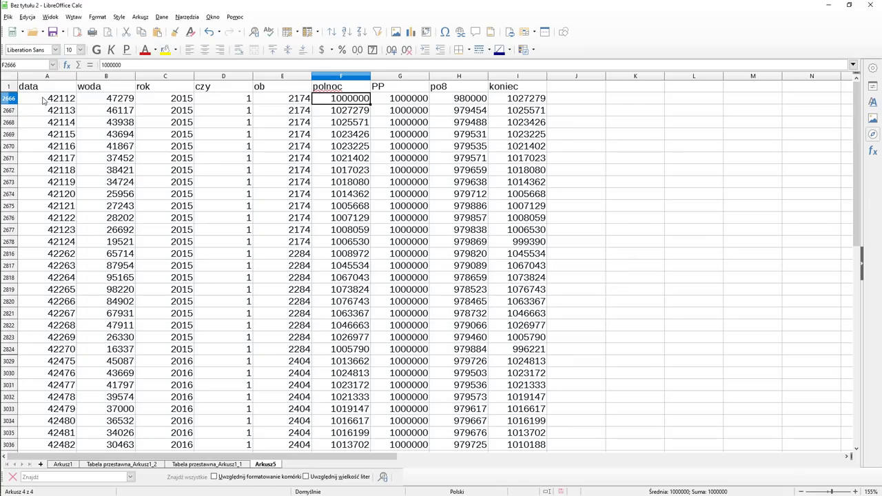
pyautogui.moveTo(43, 101); pyautogui.dragTo(44, 114)
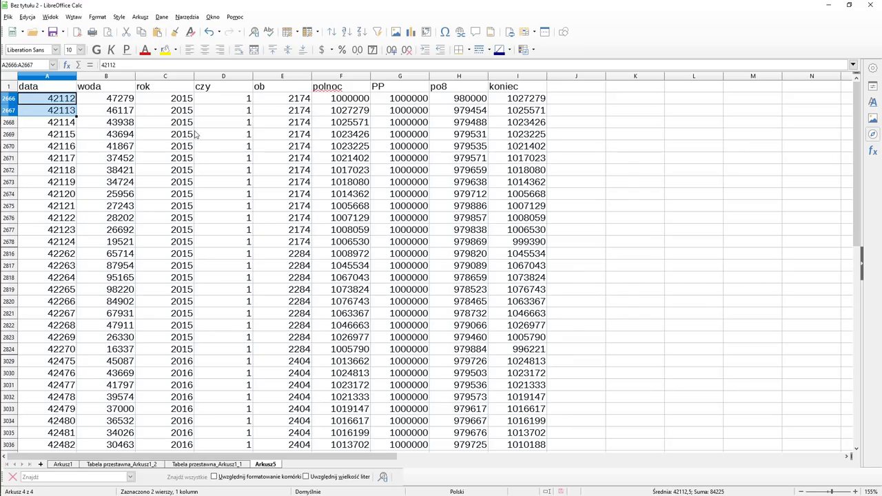
pyautogui.hotkey('ctrl', '1')
pyautogui.click(334, 211)
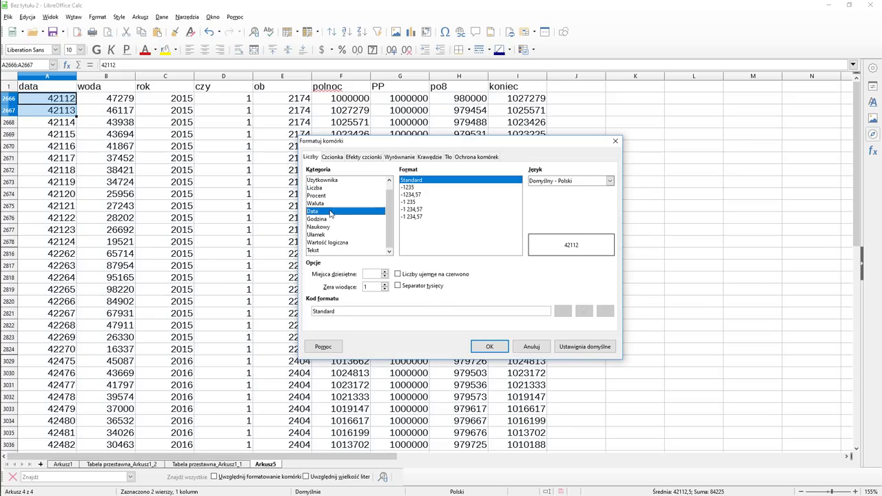
pyautogui.click(502, 348)
pyautogui.click(62, 135)
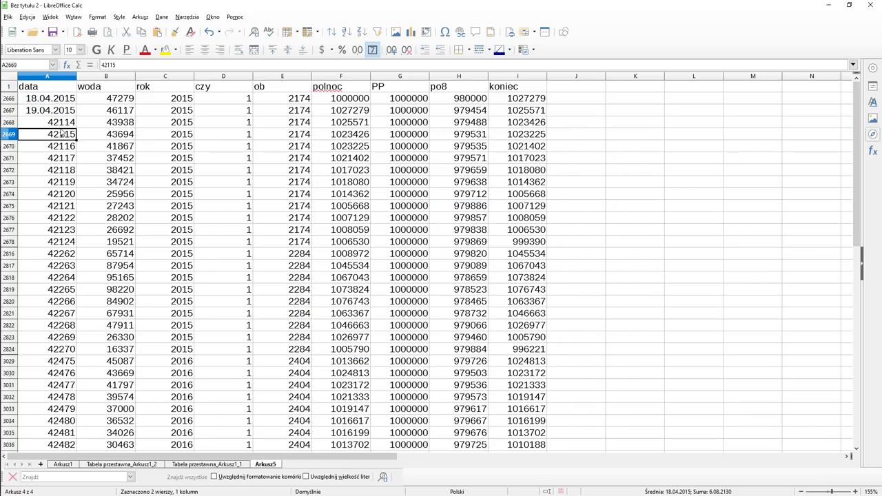
pyautogui.click(60, 99)
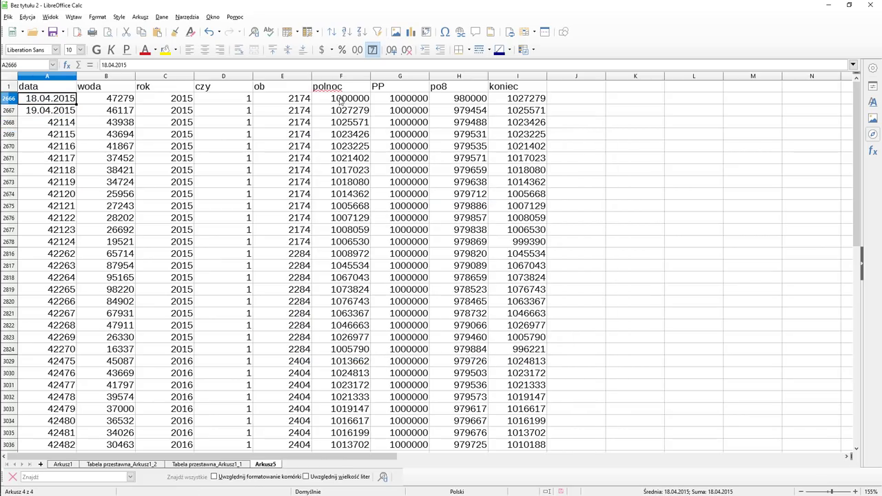
pyautogui.click(57, 114)
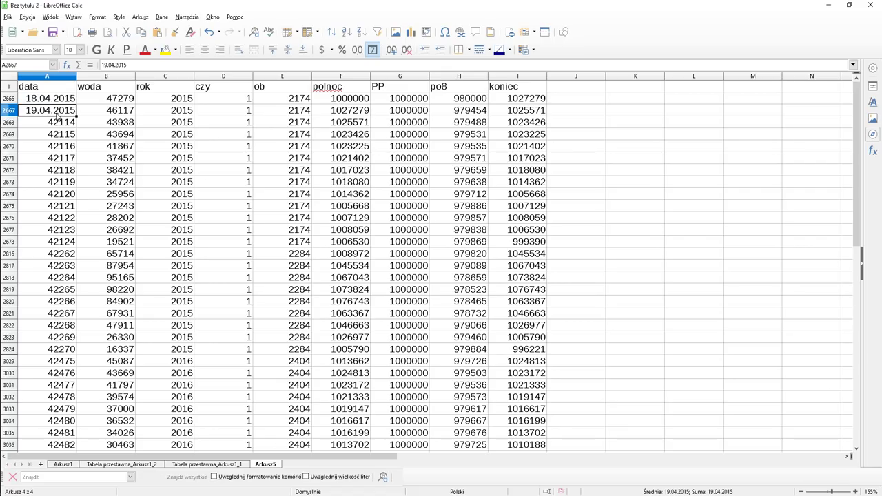
pyautogui.hotkey('alt', 'Tab')
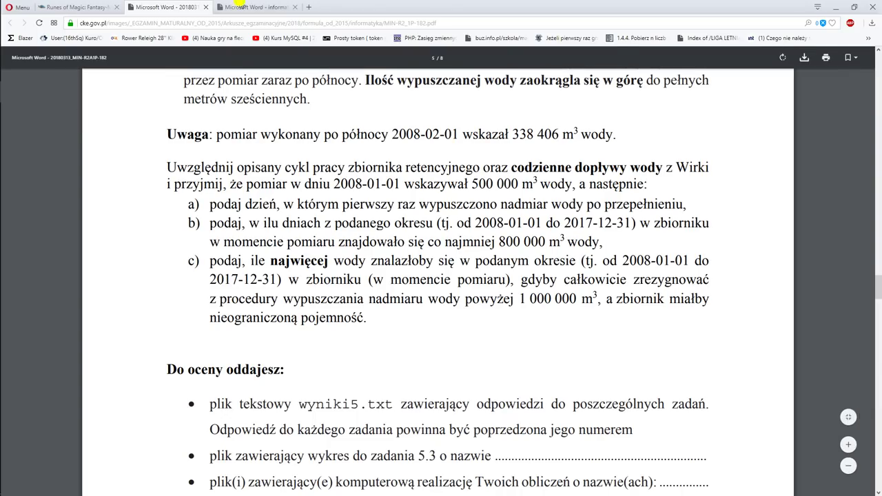
pyautogui.click(241, 6)
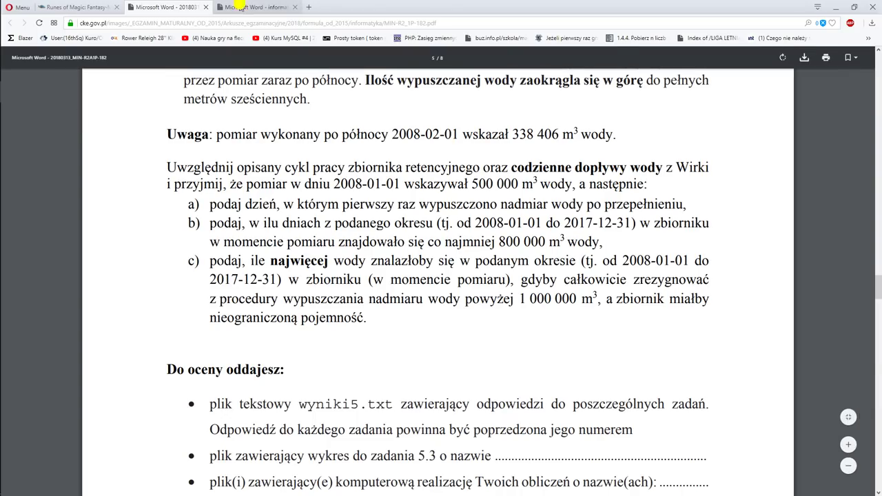
pyautogui.scroll(-5, 507, 348)
pyautogui.scroll(-2, 508, 348)
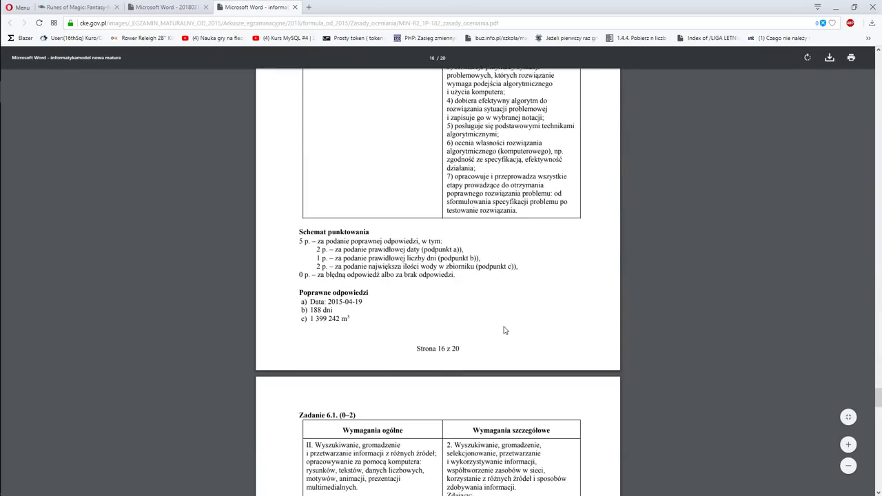
pyautogui.scroll(-4, 506, 338)
pyautogui.scroll(3, 505, 329)
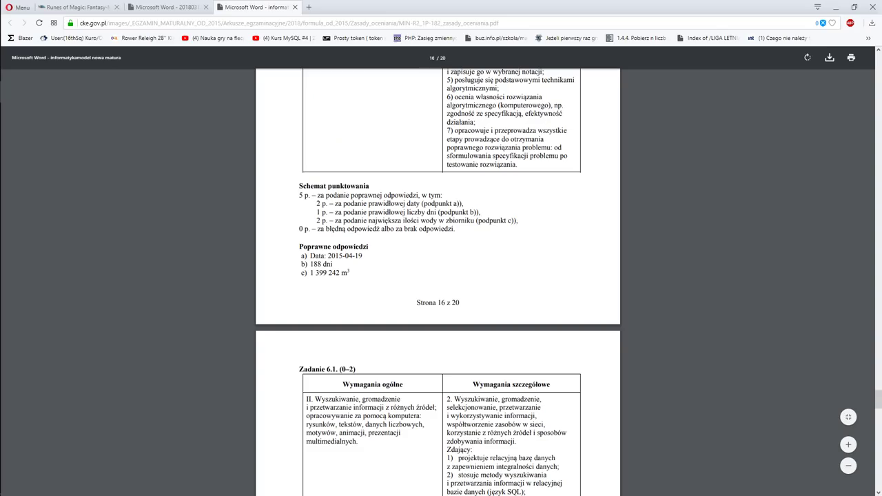
pyautogui.hotkey('alt', 'Tab')
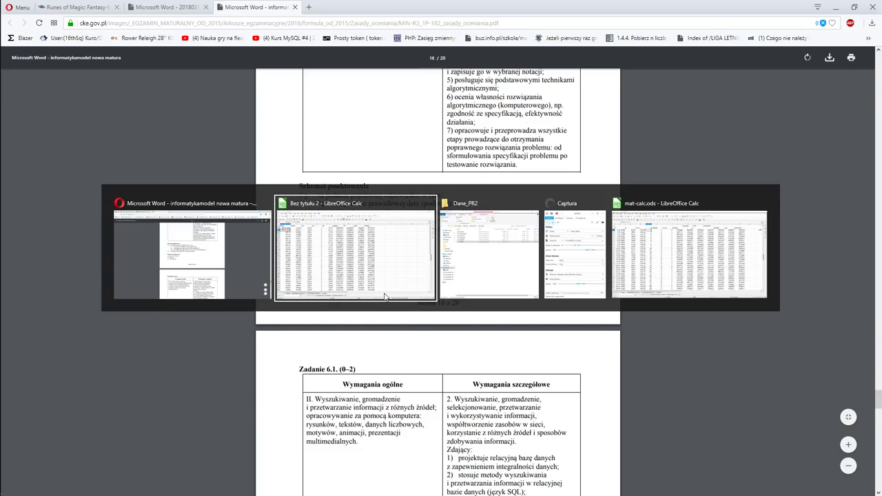
pyautogui.hotkey('alt', 'Tab')
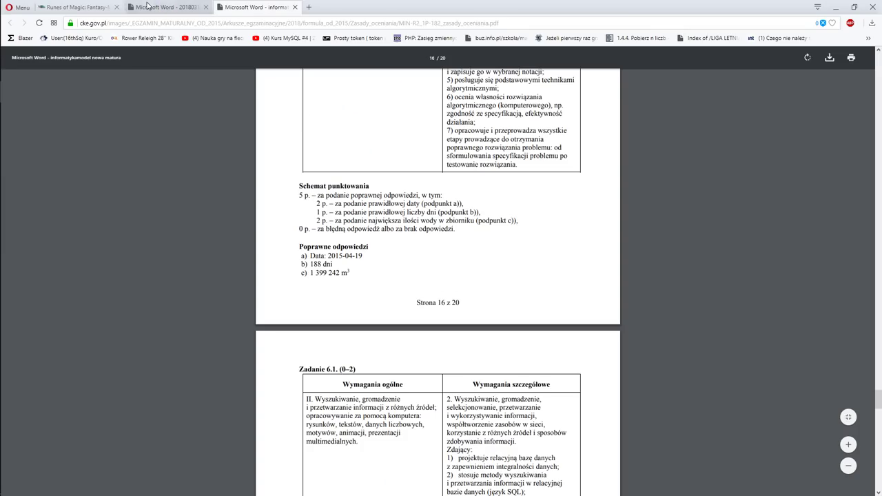
pyautogui.click(169, 8)
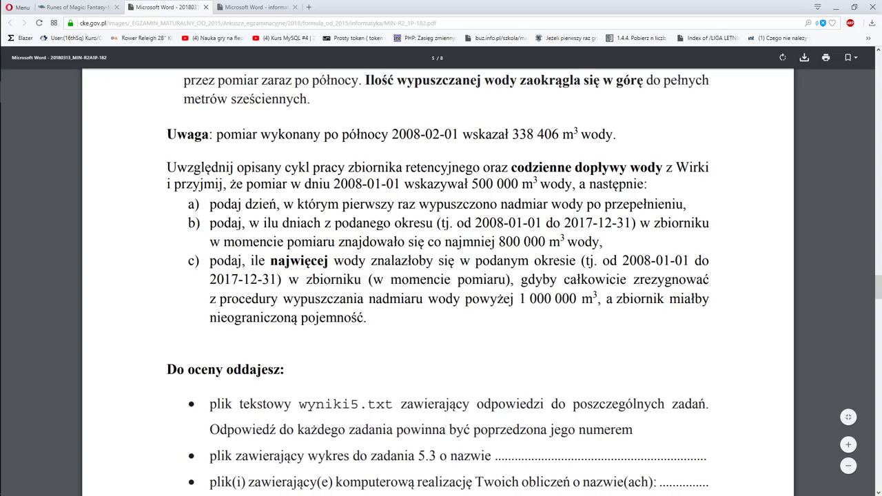
pyautogui.hotkey('alt', 'Tab')
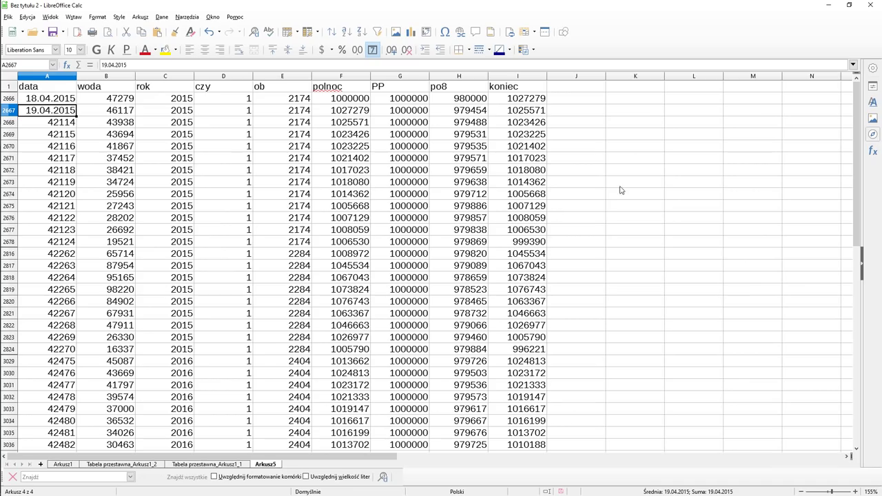
pyautogui.click(635, 182)
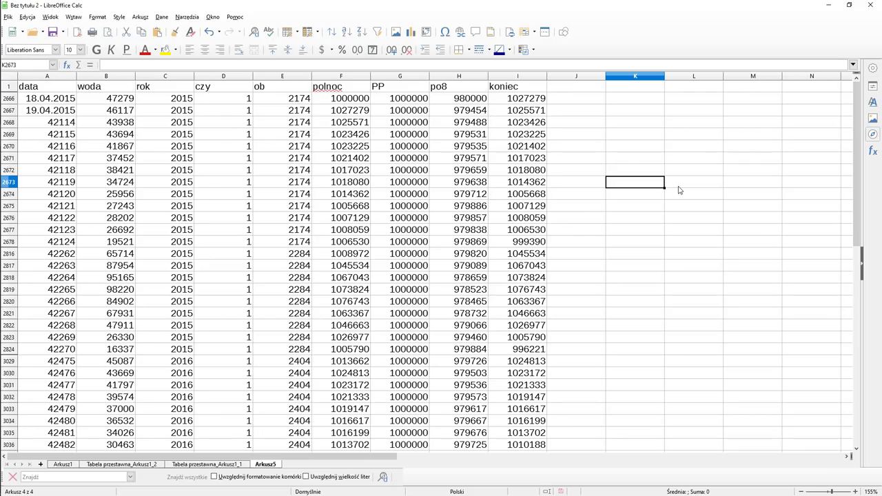
pyautogui.write('=')
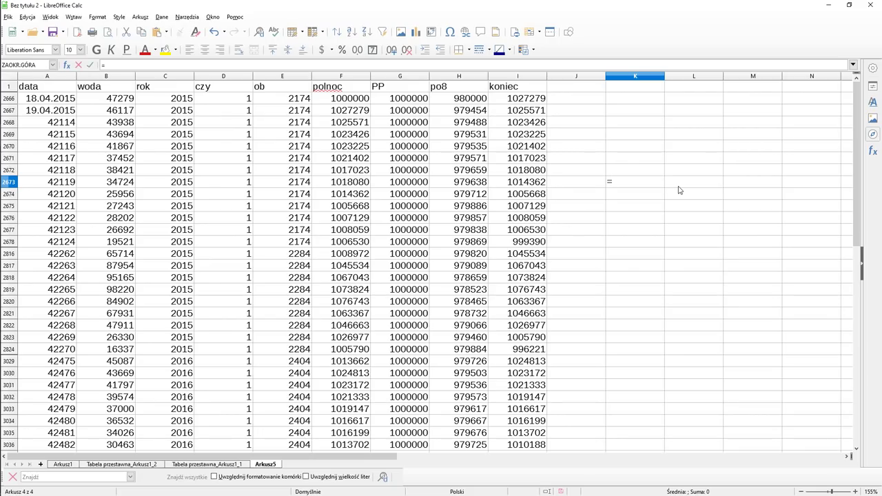
pyautogui.write('licz')
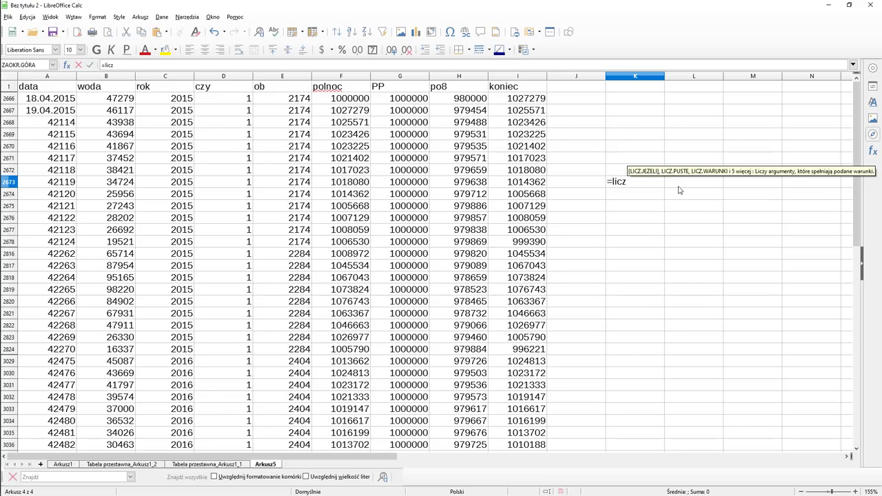
pyautogui.write('.')
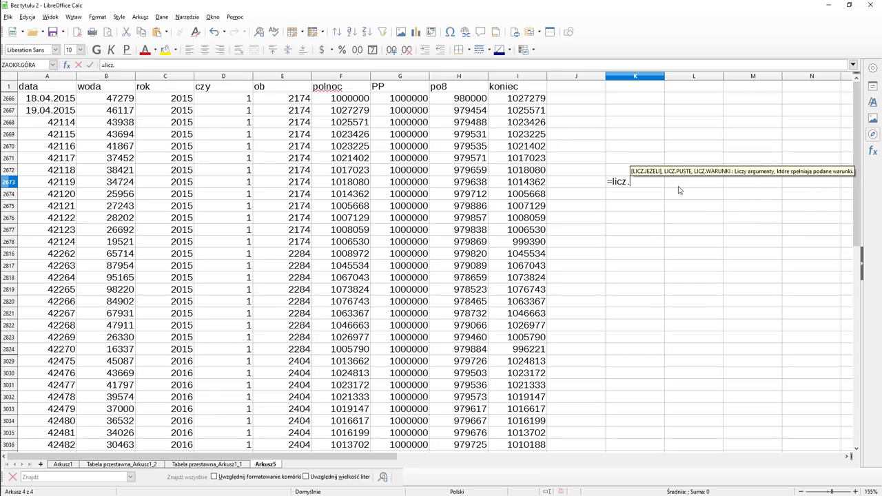
pyautogui.write('jeżel')
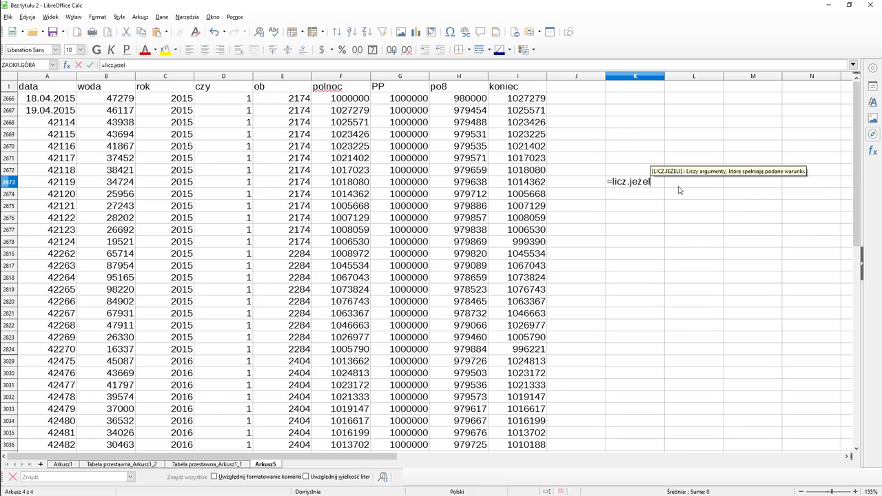
pyautogui.write('i(')
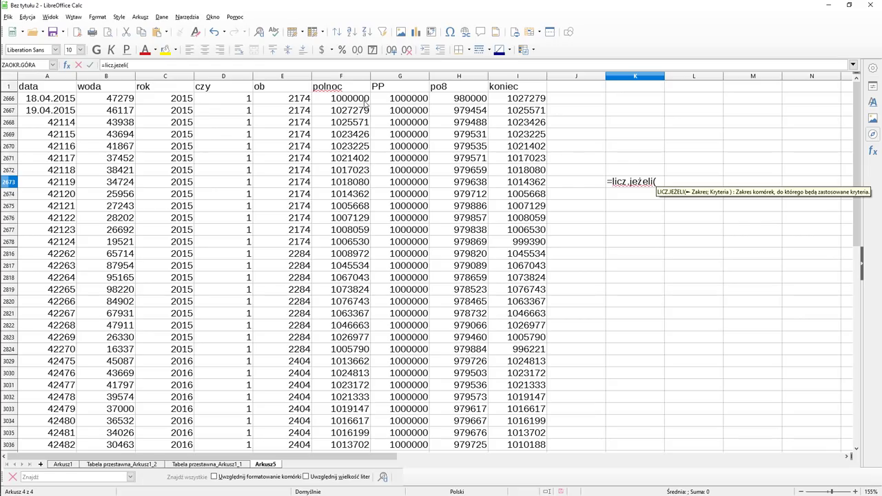
pyautogui.click(366, 102)
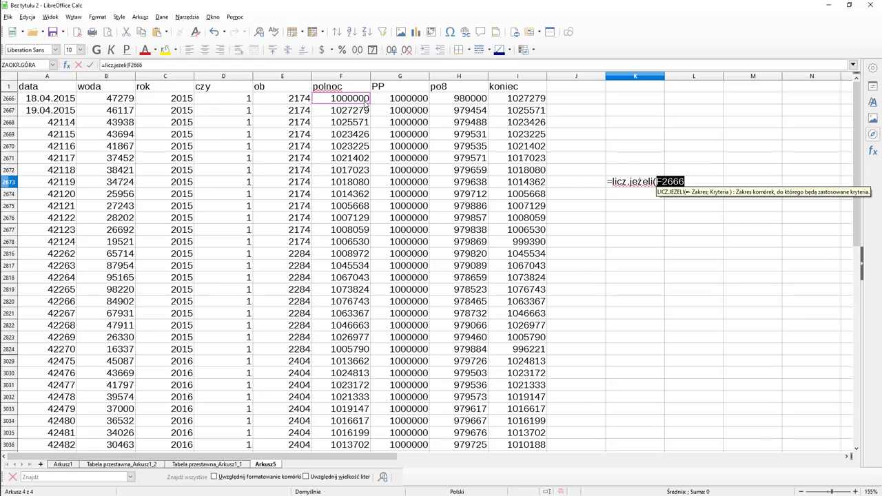
pyautogui.hotkey('ctrl', 'shift', 'Down')
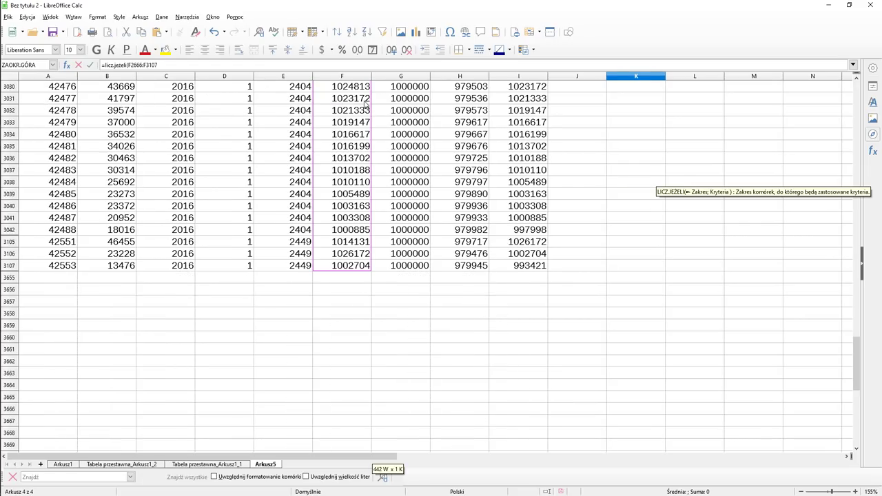
pyautogui.press('Return')
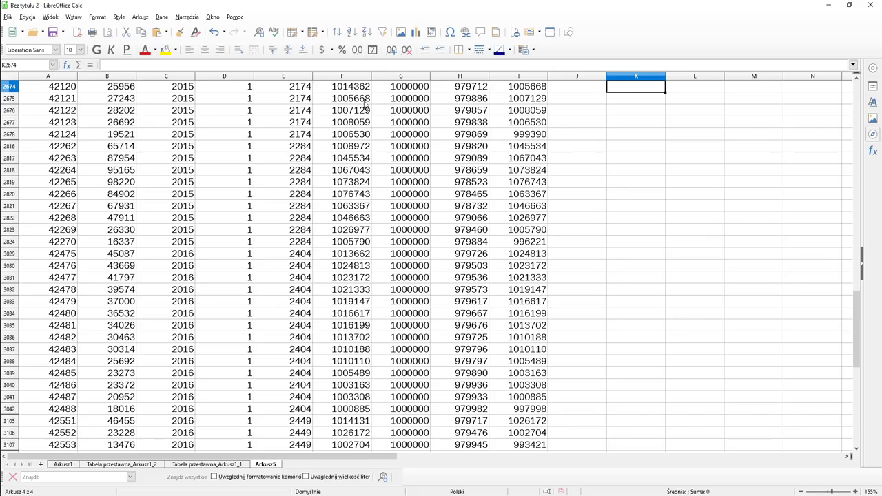
pyautogui.press('Up')
pyautogui.press('F2')
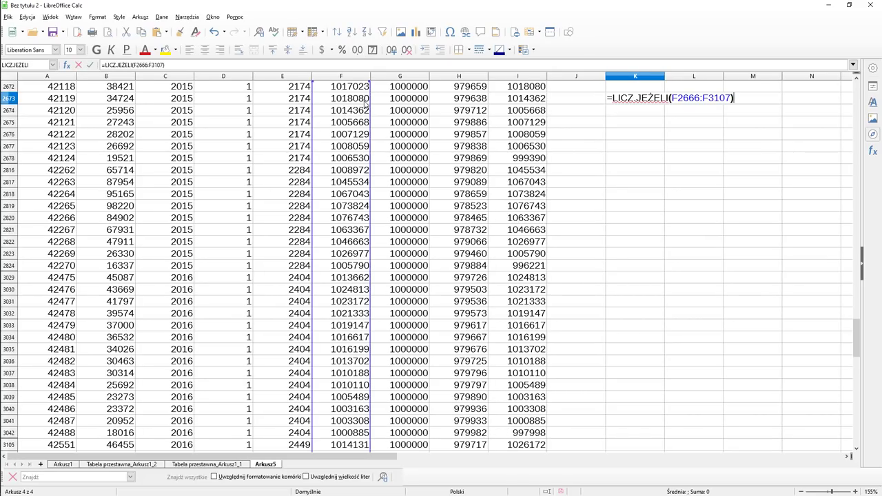
pyautogui.press('Left')
pyautogui.write(';')
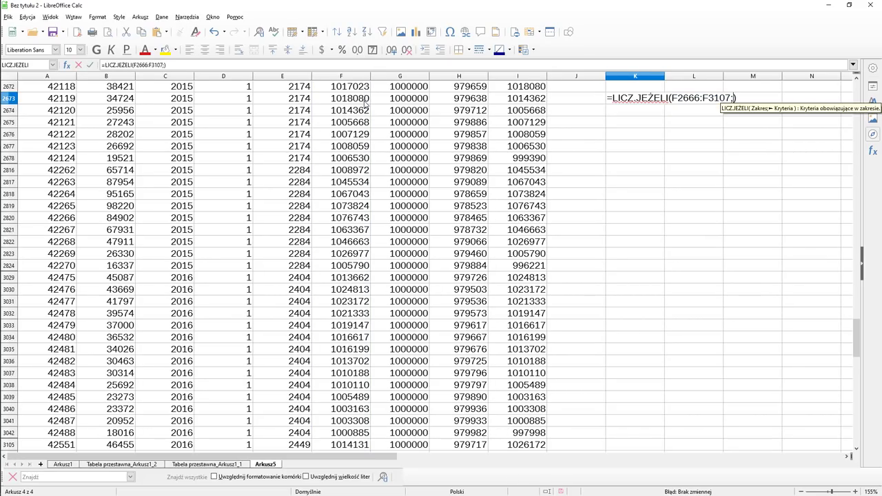
pyautogui.write('""')
pyautogui.press('Left')
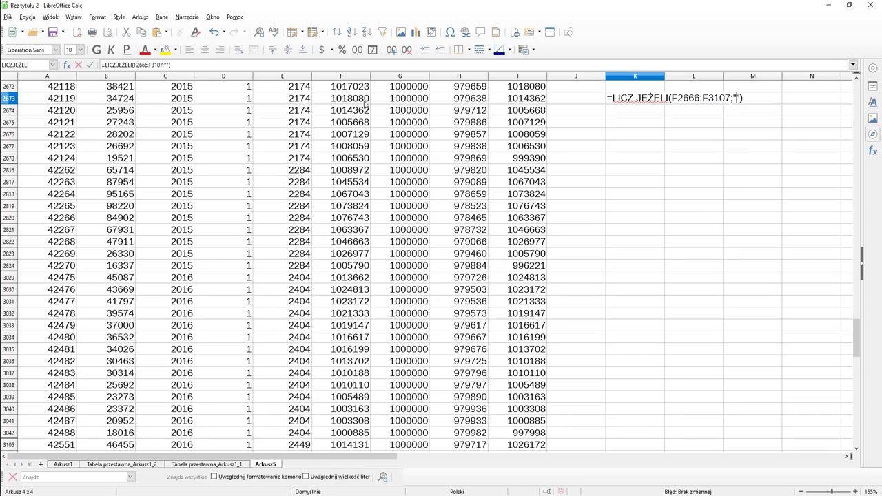
pyautogui.write('>')
pyautogui.write('8')
pyautogui.write('0000')
pyautogui.write('0')
pyautogui.press('Return')
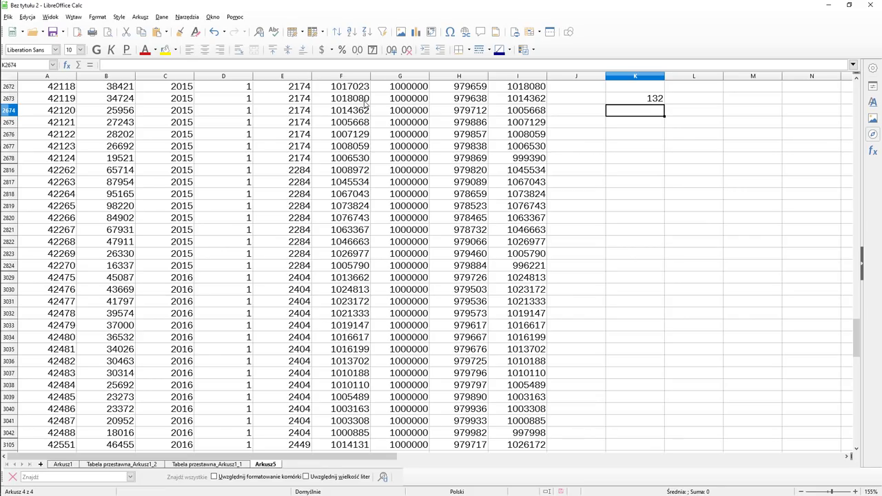
pyautogui.press('Up')
pyautogui.press('F2')
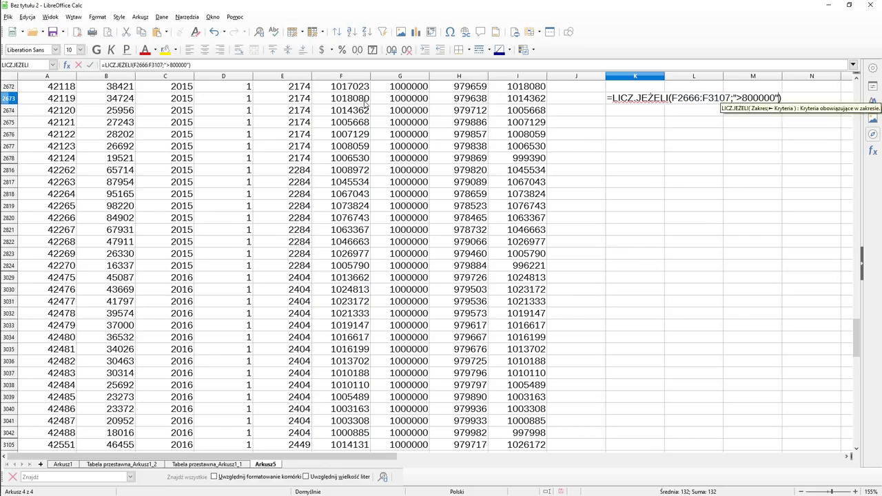
pyautogui.press('Left')
pyautogui.press('Left')
pyautogui.press('Left')
pyautogui.press('Return')
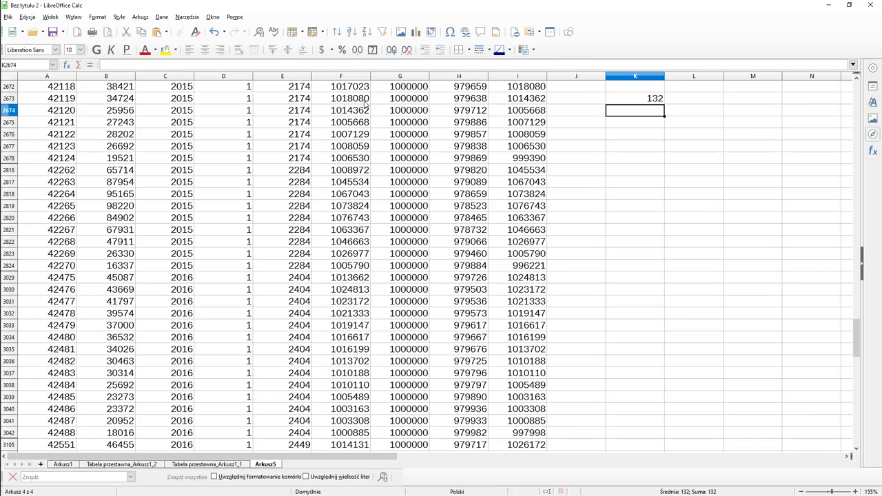
pyautogui.press('Up')
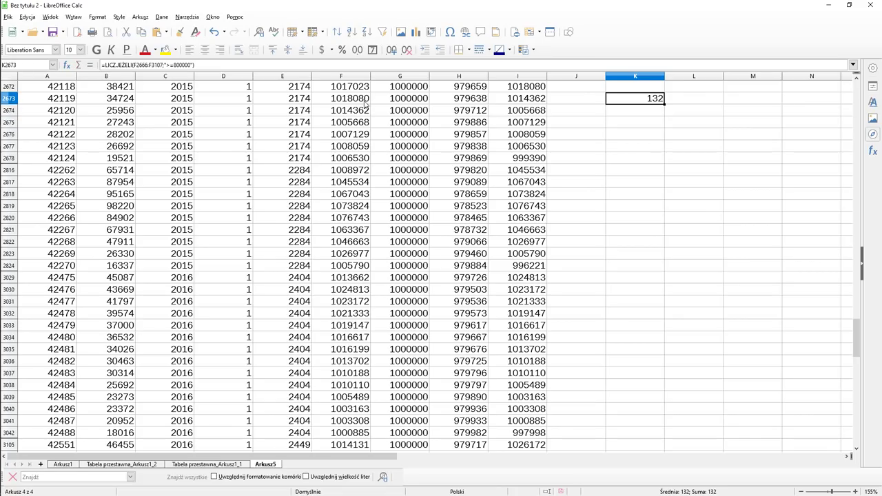
pyautogui.press('F2')
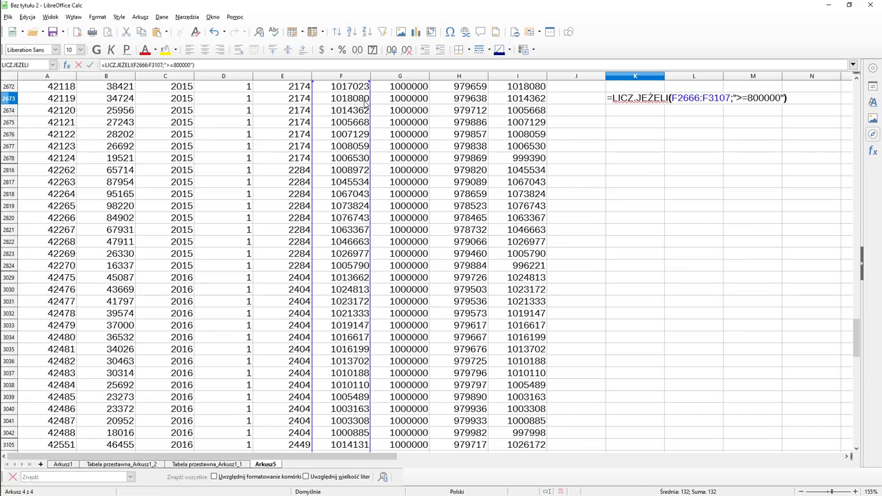
pyautogui.press('Escape')
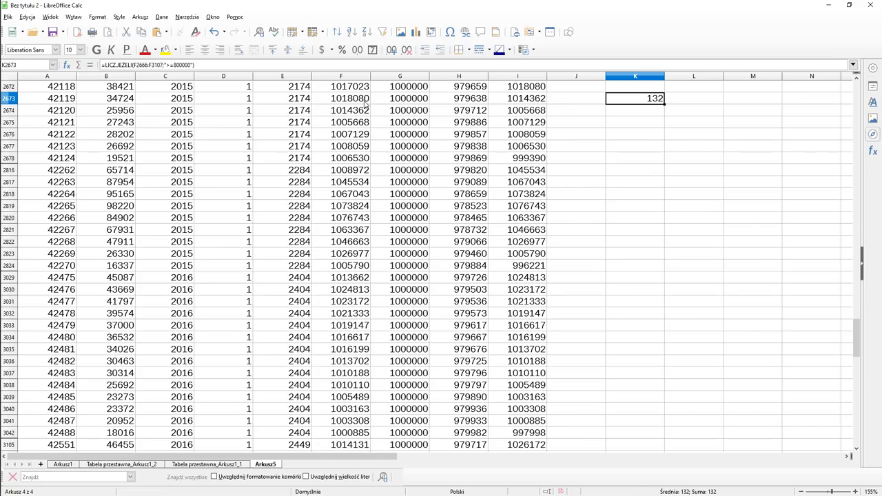
pyautogui.press('Delete')
pyautogui.press('Return')
pyautogui.press('Left')
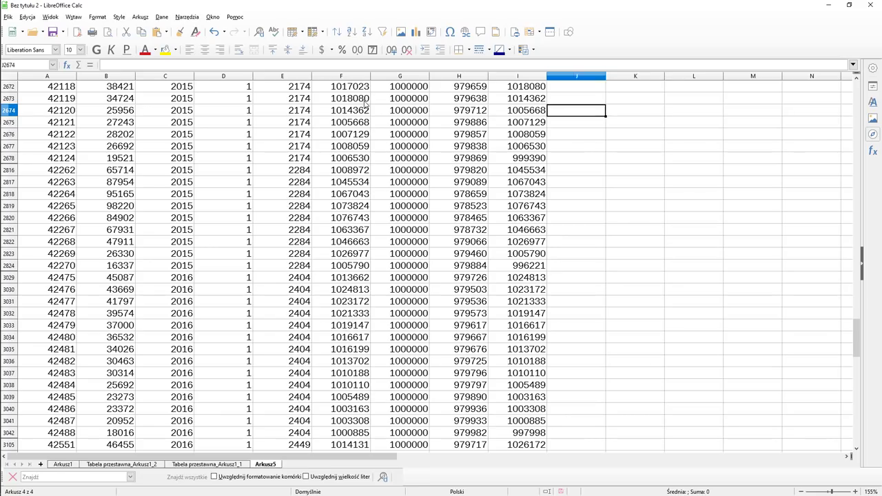
pyautogui.press('Left')
pyautogui.hotkey('ctrl', 'Home')
pyautogui.press('Right')
pyautogui.press('Right')
pyautogui.press('Right')
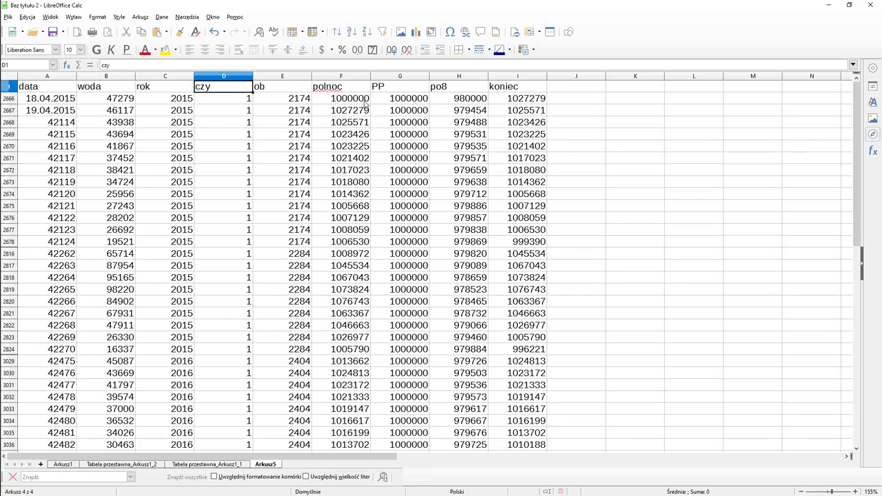
pyautogui.press('Right')
pyautogui.press('Right')
pyautogui.press('Right')
pyautogui.press('Right')
pyautogui.press('Right')
pyautogui.press('Right')
pyautogui.press('Right')
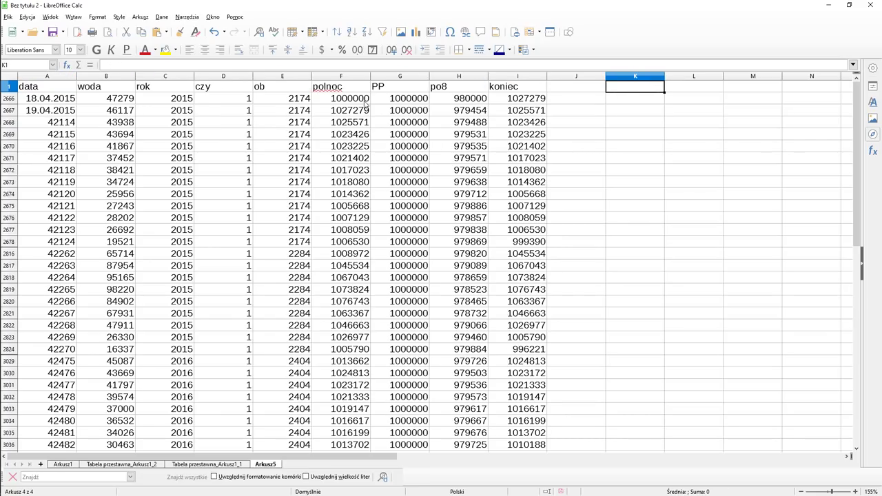
pyautogui.write('=')
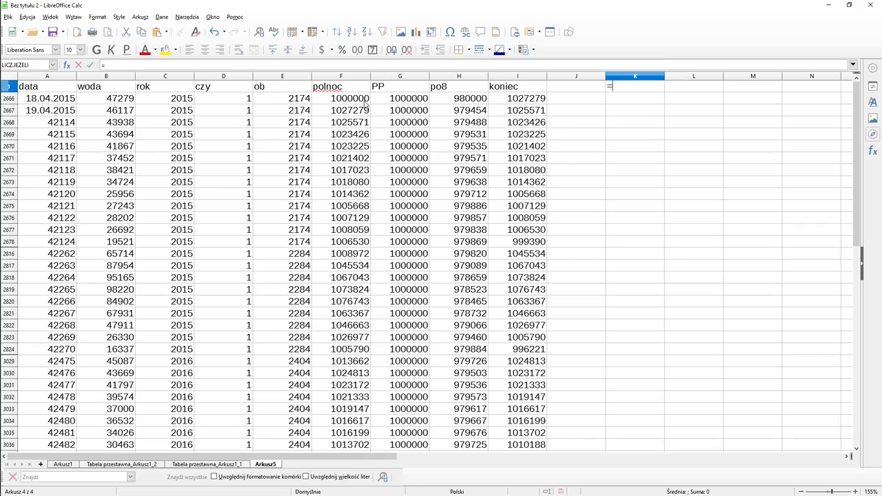
pyautogui.write('licz')
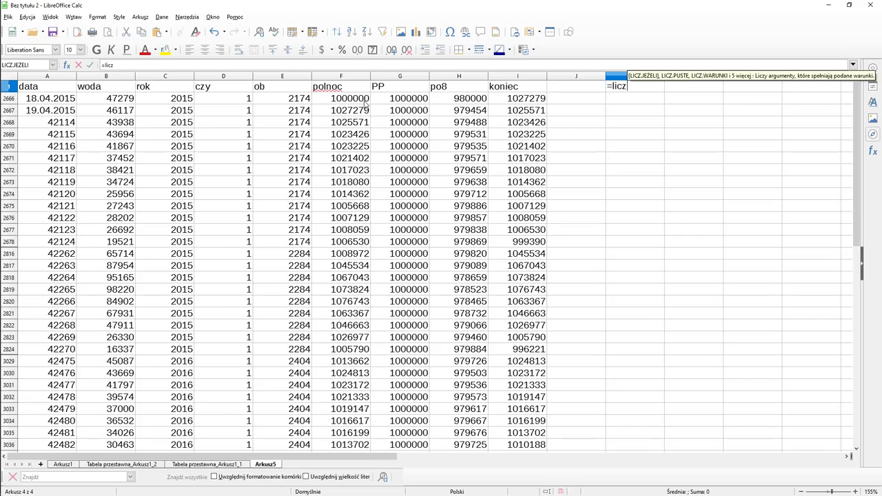
pyautogui.write('.jeżeli')
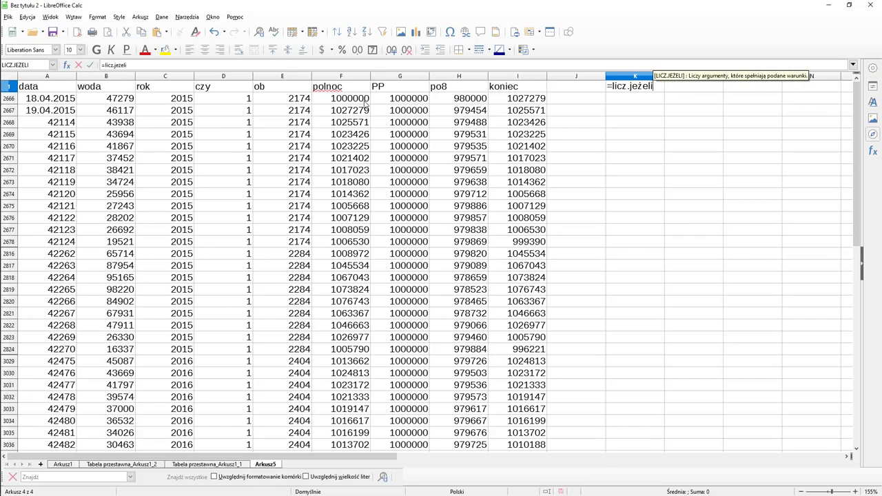
pyautogui.write('(')
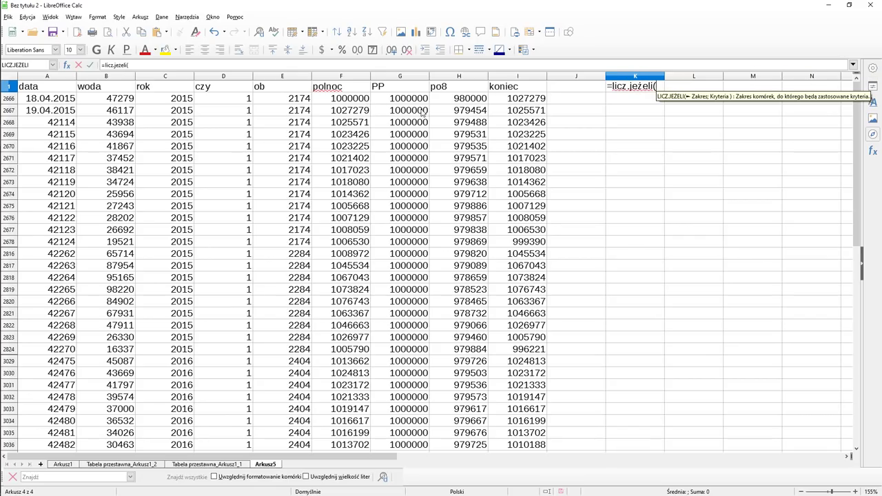
pyautogui.click(350, 102)
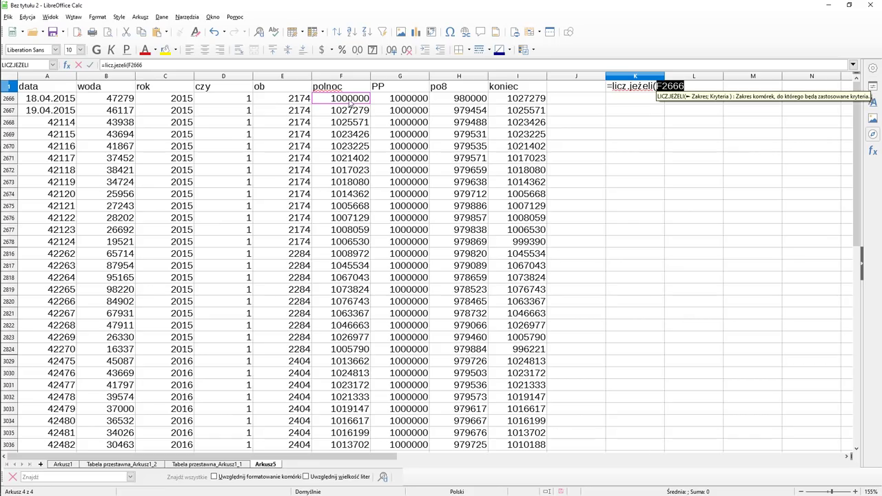
pyautogui.press('Escape')
pyautogui.press('Escape')
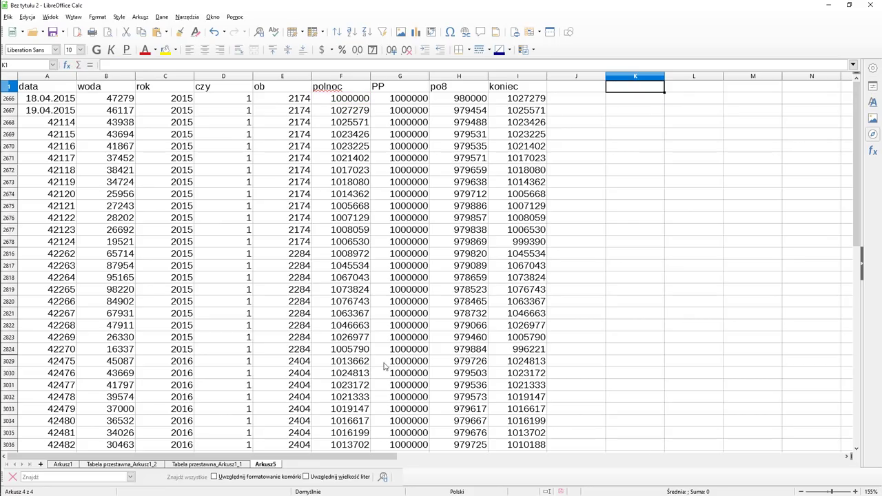
# - On Arkusz1, enter =LICZ.JEŻELI over the range F2:F3654 in cell K2
pyautogui.click(63, 464)
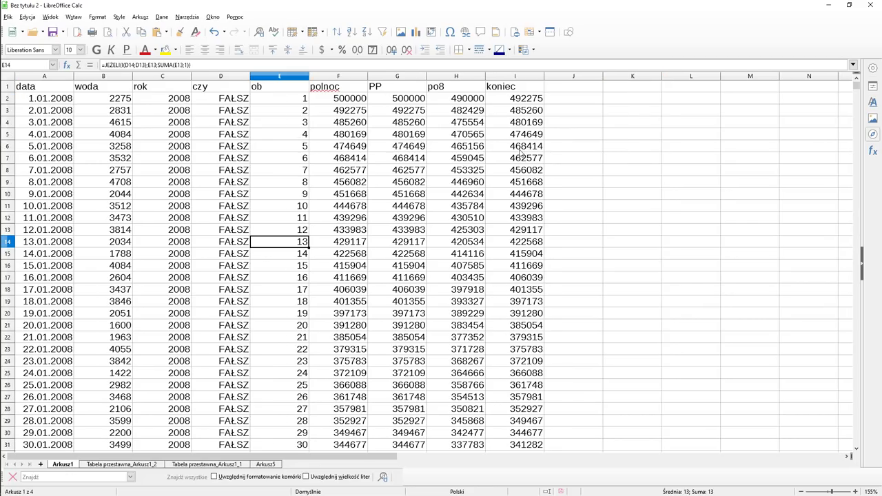
pyautogui.click(621, 102)
pyautogui.write('=')
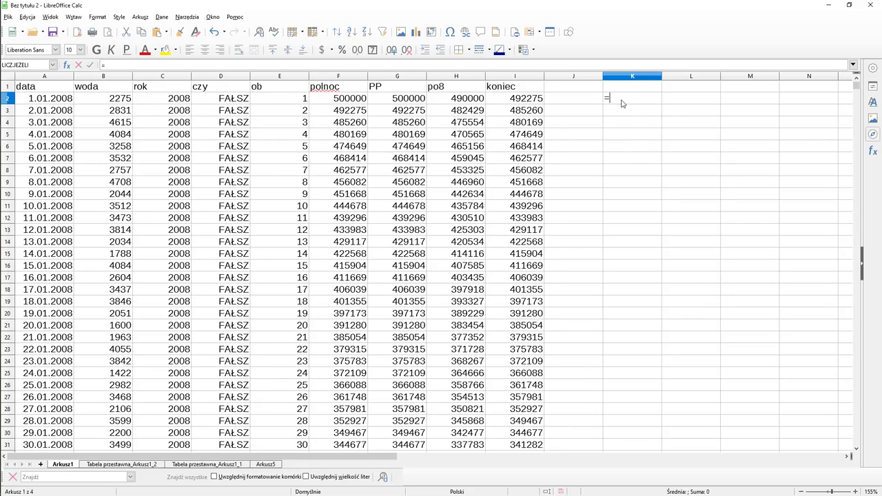
pyautogui.write('licz')
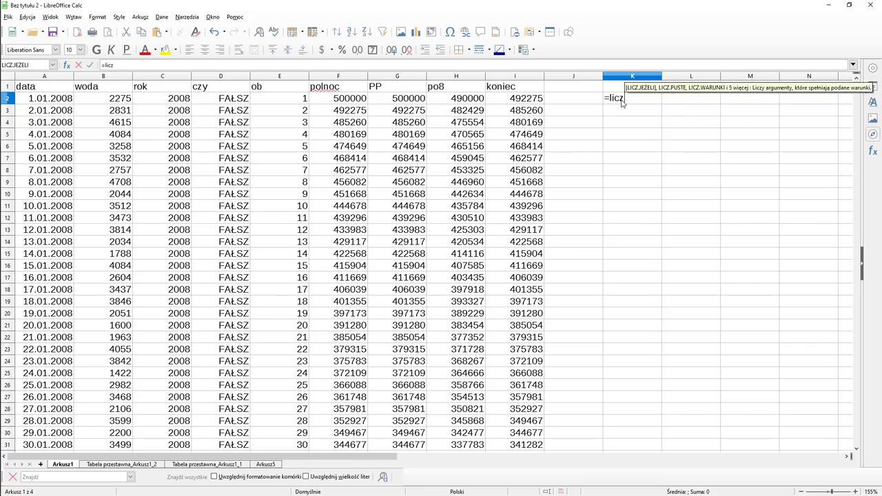
pyautogui.write('.jeżeli')
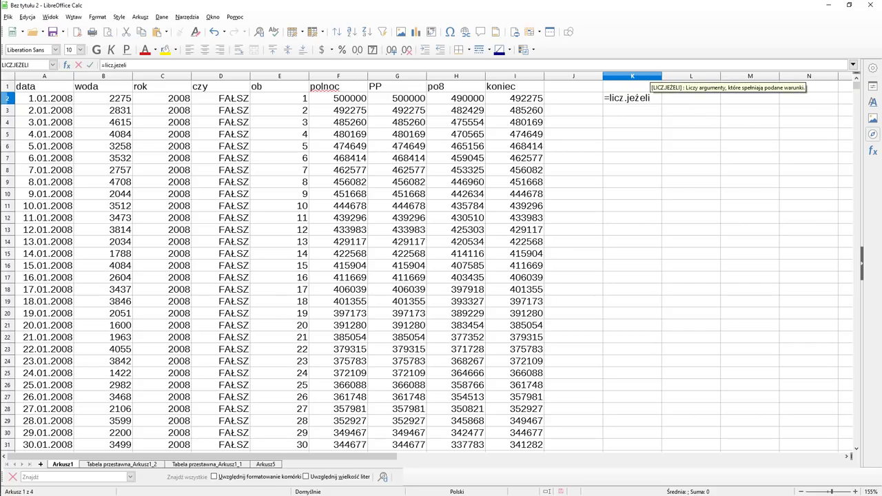
pyautogui.write('(')
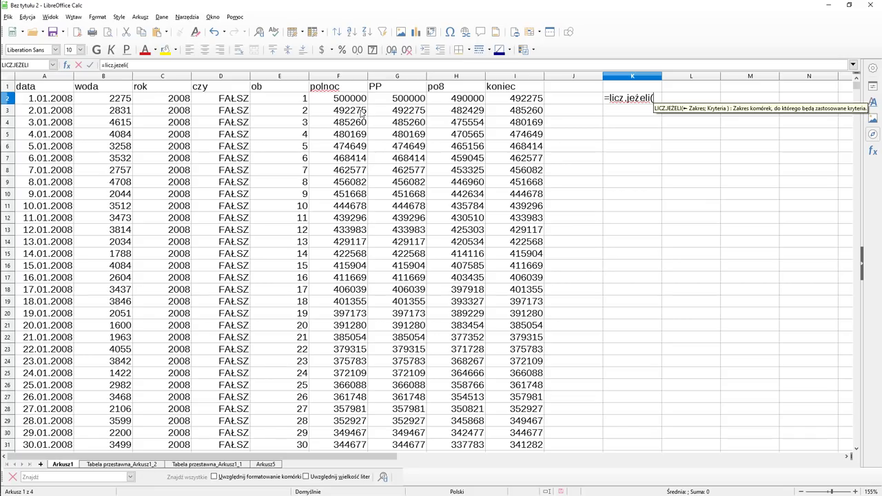
pyautogui.click(347, 101)
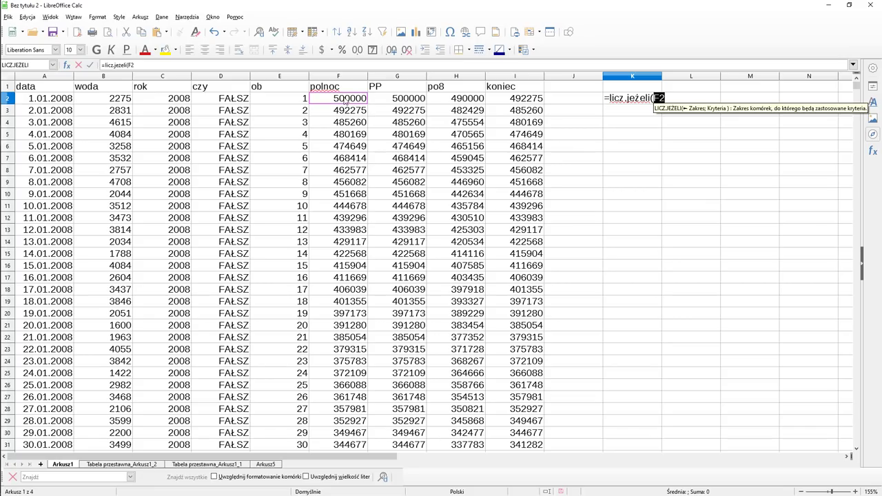
pyautogui.hotkey('ctrl', 'shift', 'Down')
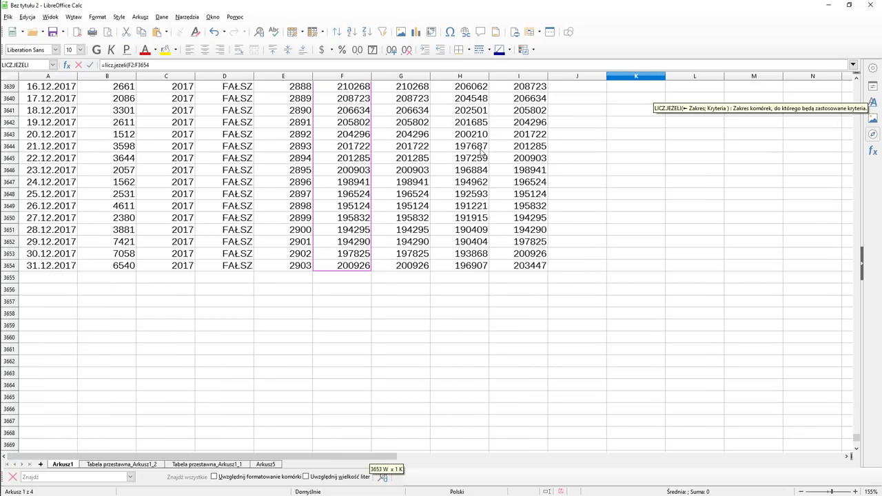
pyautogui.write(')')
pyautogui.press('Return')
# - Add the ">=800000" criterion to the K2 formula, giving a count of 188 days
pyautogui.scroll(1, 482, 155)
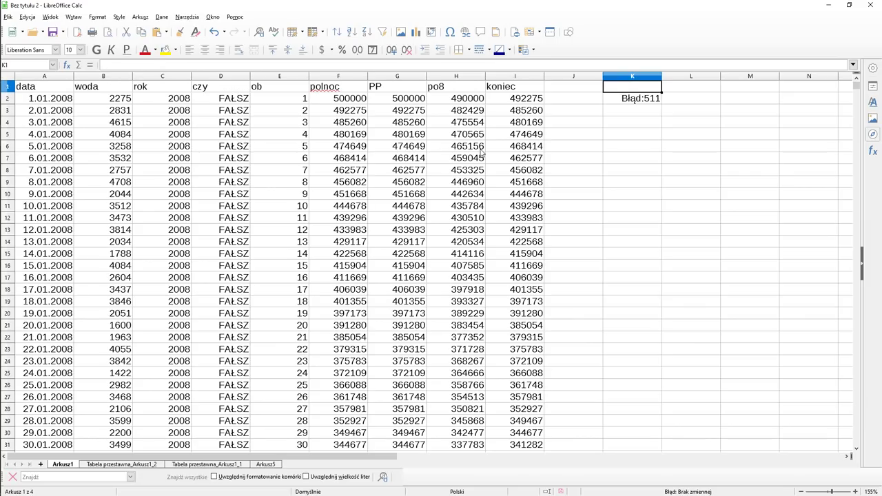
pyautogui.press('Up')
pyautogui.press('F2')
pyautogui.press('Left')
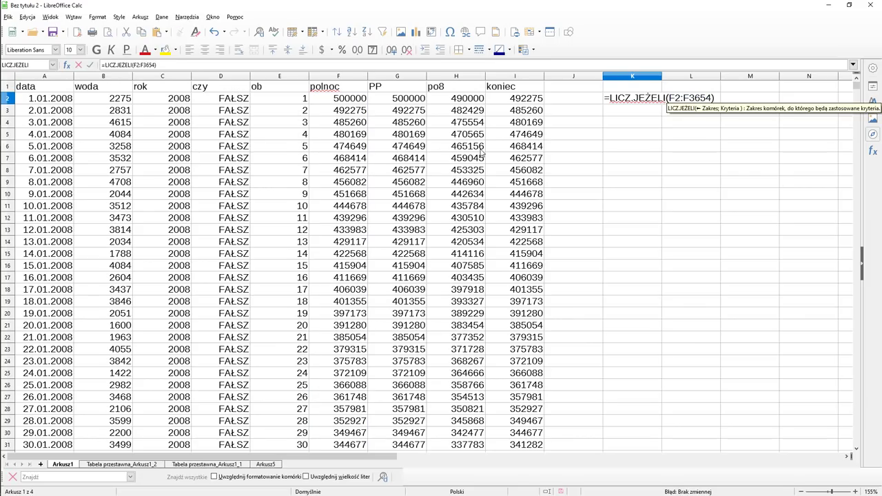
pyautogui.write(';<"')
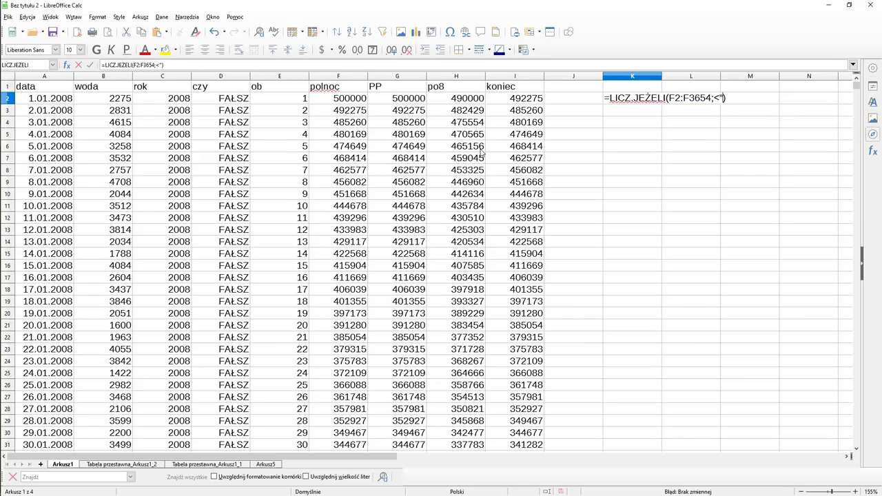
pyautogui.press('BackSpace')
pyautogui.press('BackSpace')
pyautogui.write('"')
pyautogui.write('>8')
pyautogui.write('00')
pyautogui.write('000')
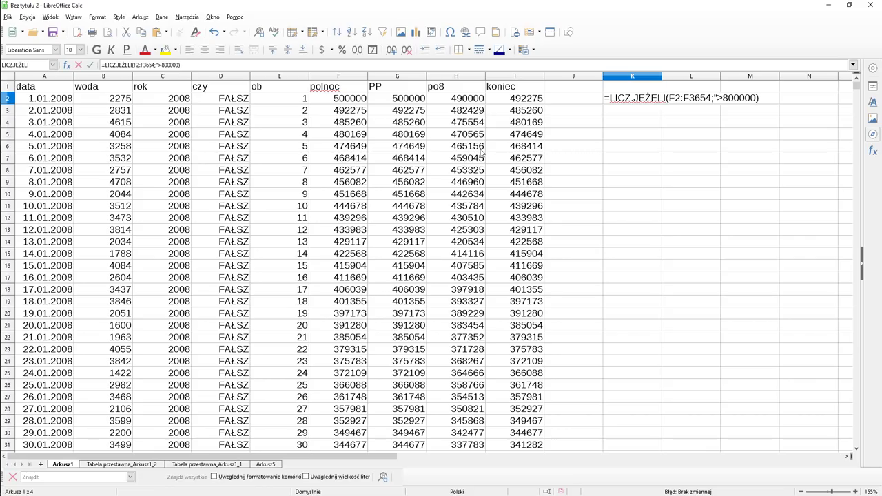
pyautogui.write('"')
pyautogui.hotkey('alt', 'Tab')
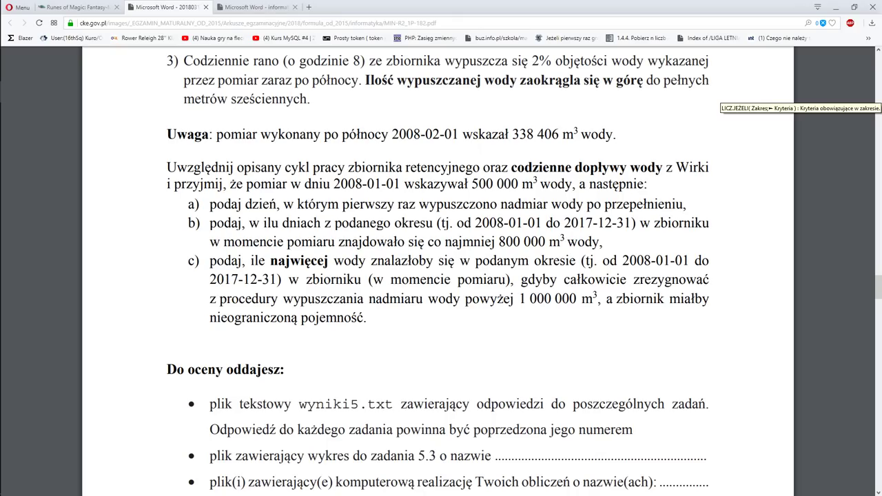
pyautogui.hotkey('alt', 'Tab')
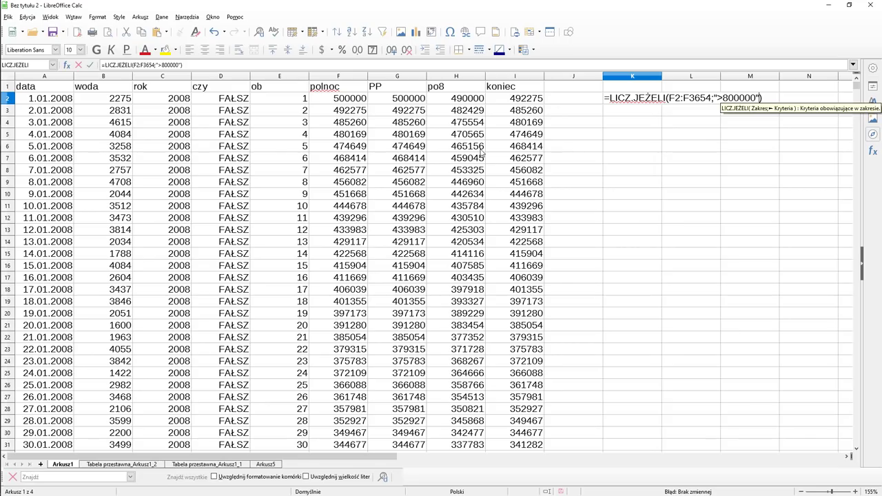
pyautogui.write('=')
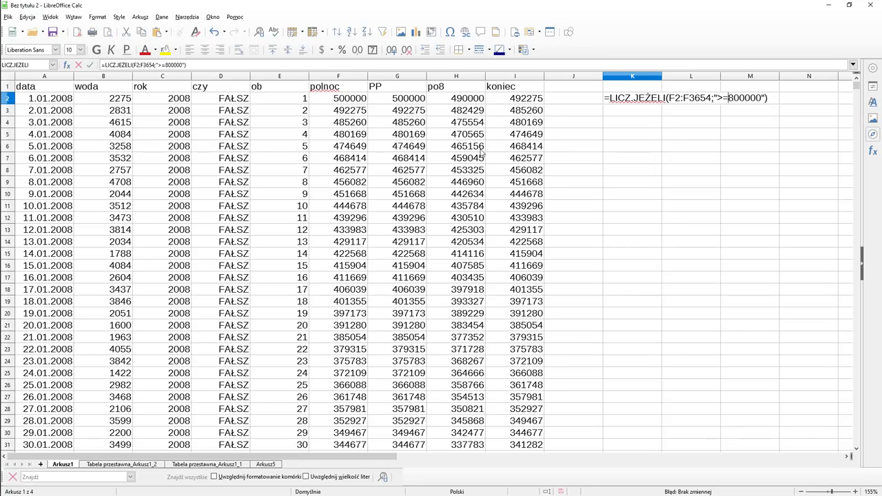
pyautogui.press('Return')
pyautogui.press('Up')
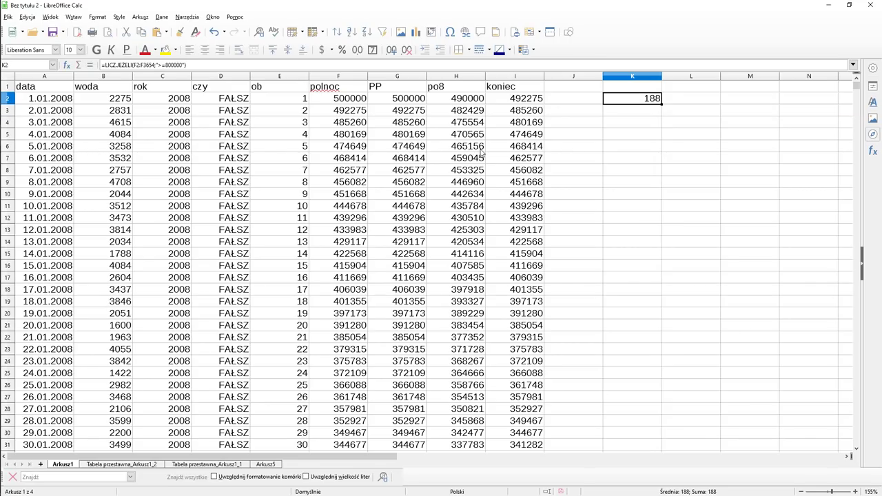
pyautogui.hotkey('alt', 'Tab')
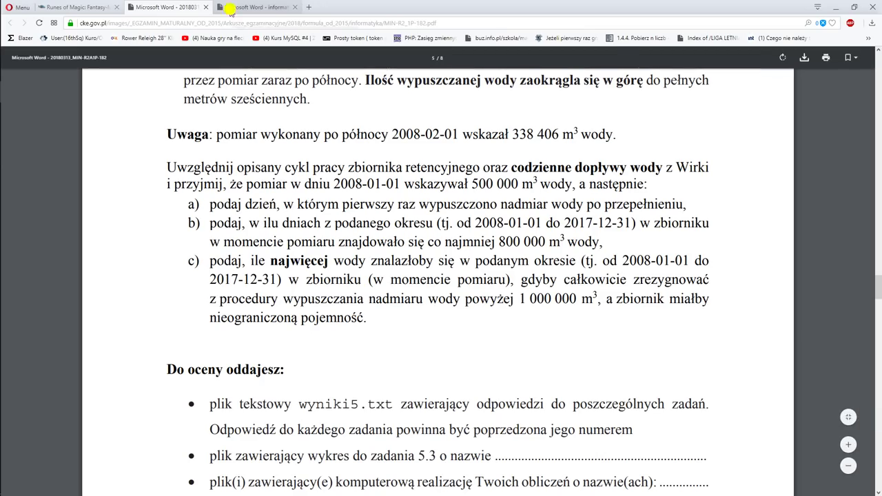
# - Confirm 188 days in the answer key, then return to the reservoir exam task
pyautogui.click(258, 7)
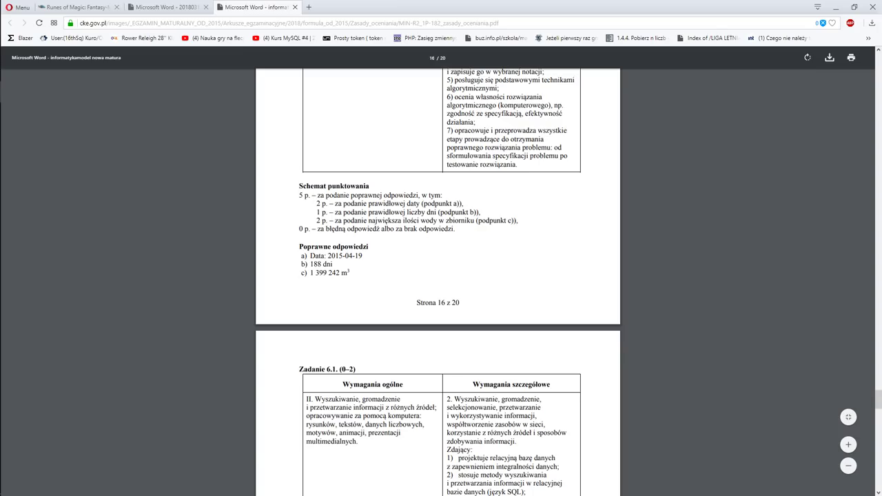
pyautogui.click(169, 7)
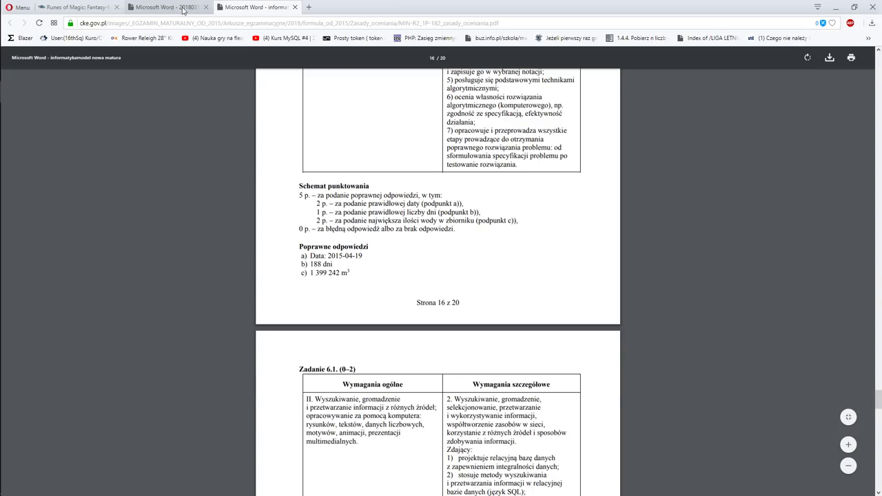
pyautogui.scroll(-1, 441, 275)
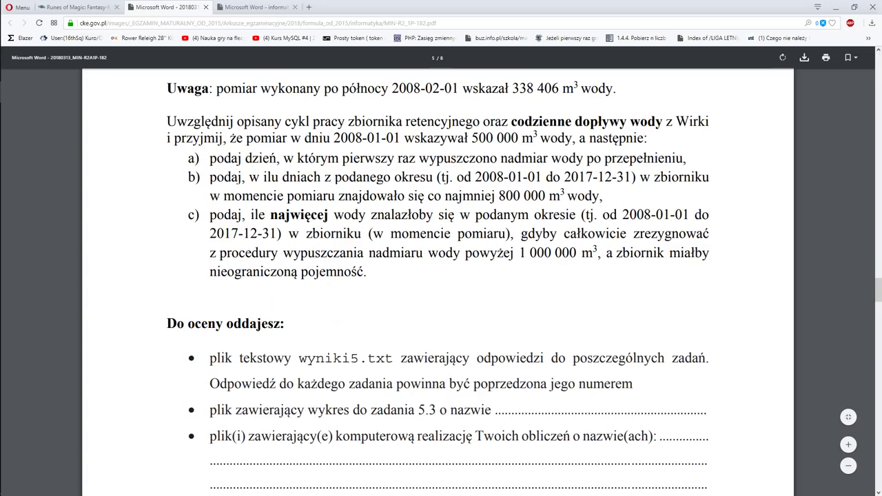
# - Clear the 188 day-count result from cell K2
pyautogui.hotkey('alt', 'Tab')
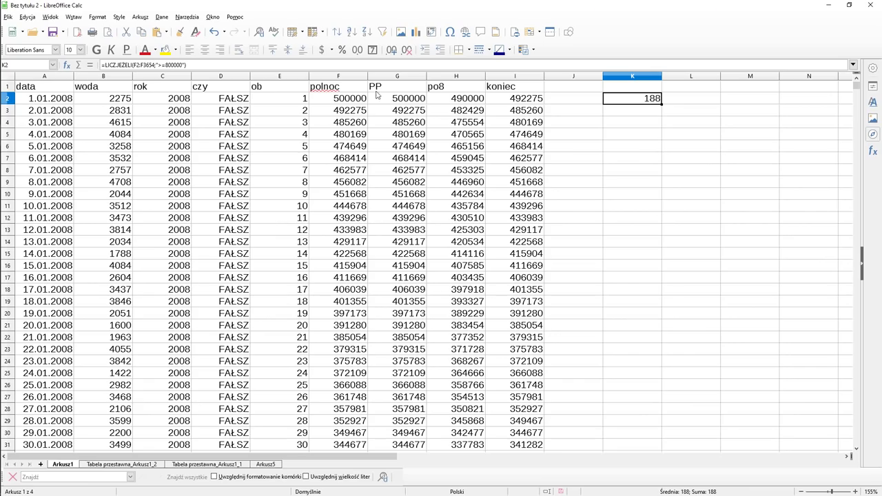
pyautogui.click(384, 90)
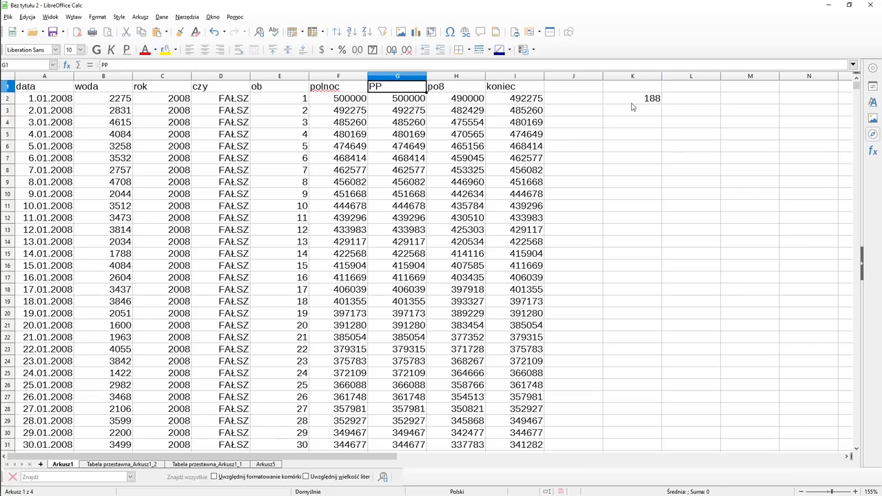
pyautogui.click(638, 103)
pyautogui.press('Delete')
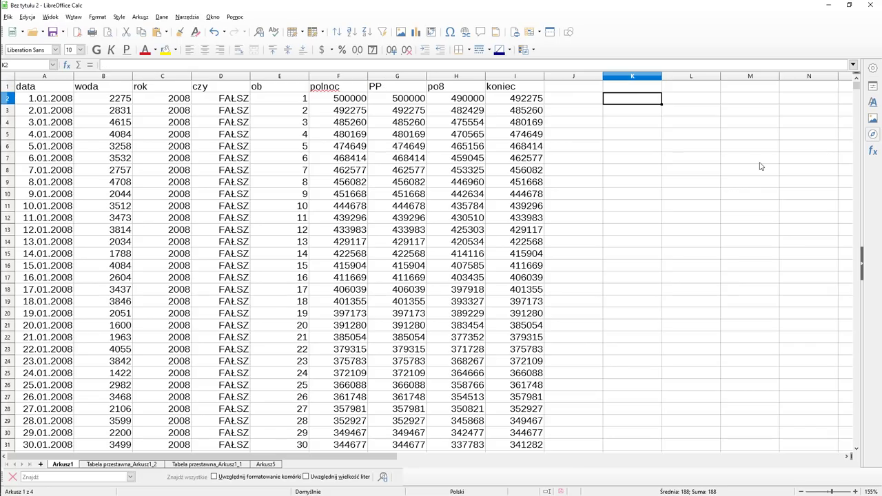
# - Add the headers polnoc, po8 and koniec in J1, K1 and L1
pyautogui.press('Up')
pyautogui.press('Left')
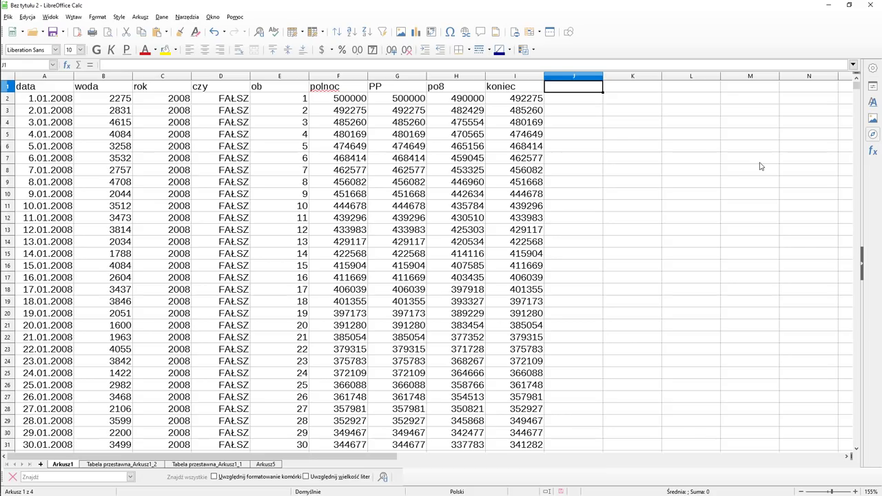
pyautogui.write('polnoc')
pyautogui.press('Return')
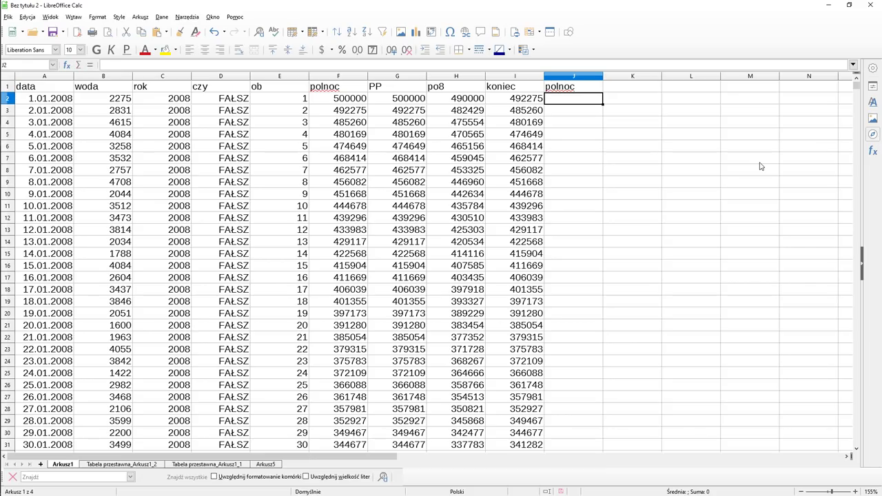
pyautogui.press('Up')
pyautogui.press('Right')
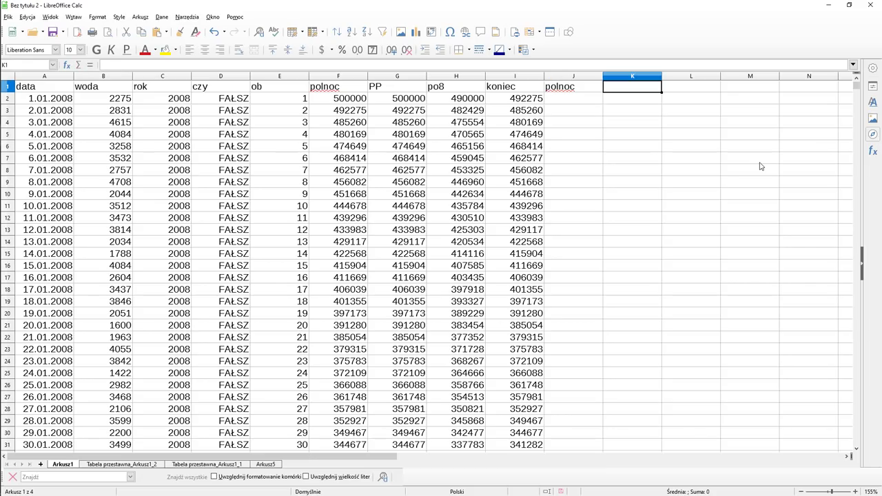
pyautogui.write('po8')
pyautogui.press('Return')
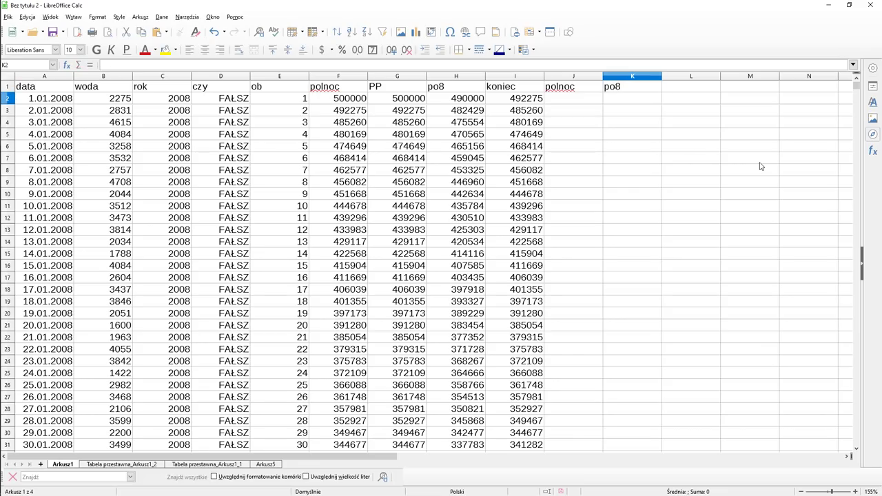
pyautogui.press('Right')
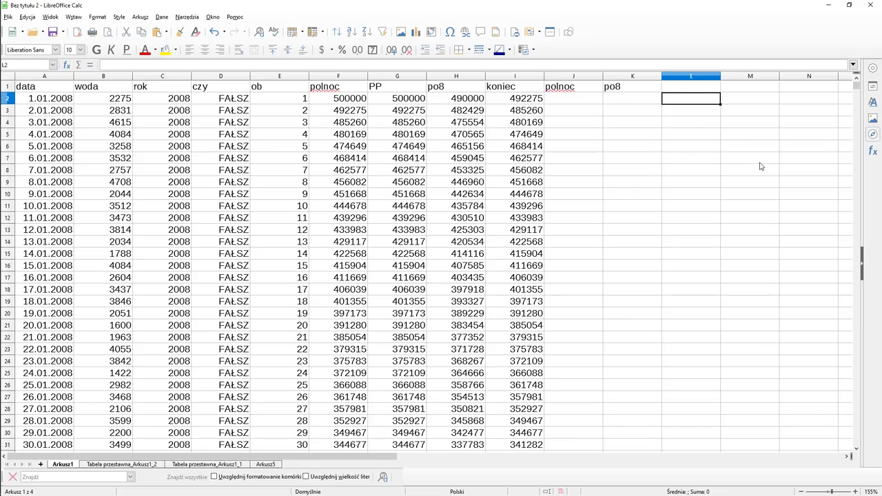
pyautogui.press('Up')
pyautogui.write('iec')
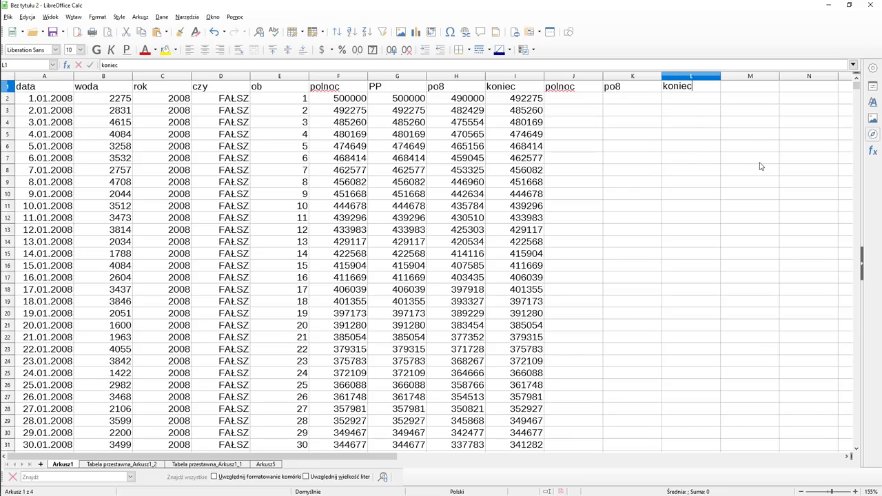
pyautogui.press('Return')
# - Copy the starting value 500000 from F2 to J2 and the midnight formula from F3 to J3
pyautogui.press('Left')
pyautogui.press('Left')
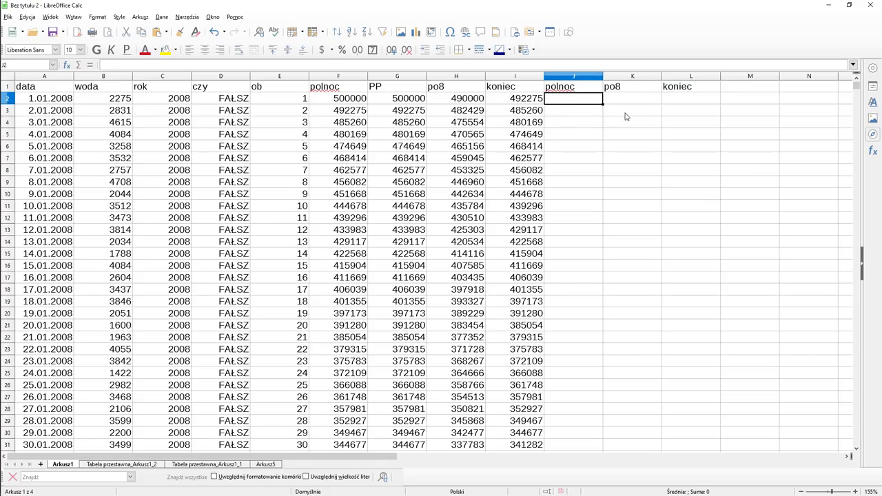
pyautogui.click(354, 102)
pyautogui.hotkey('ctrl', 'c')
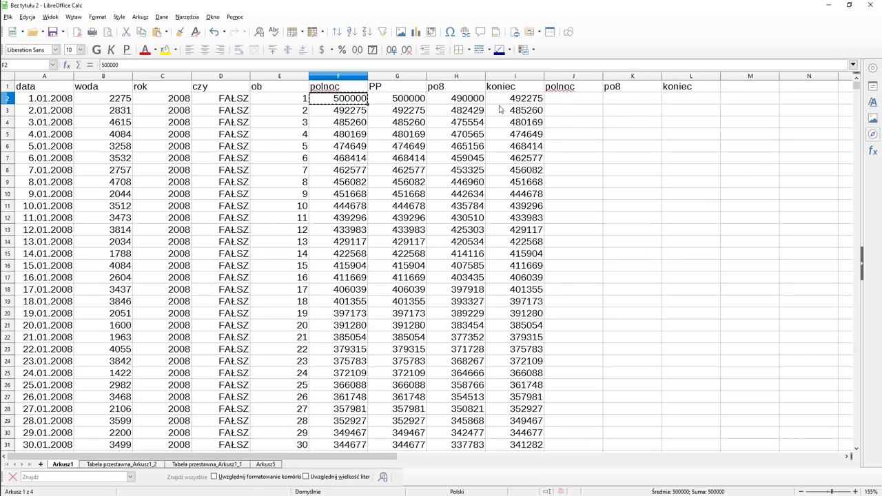
pyautogui.click(555, 101)
pyautogui.hotkey('ctrl', 'v')
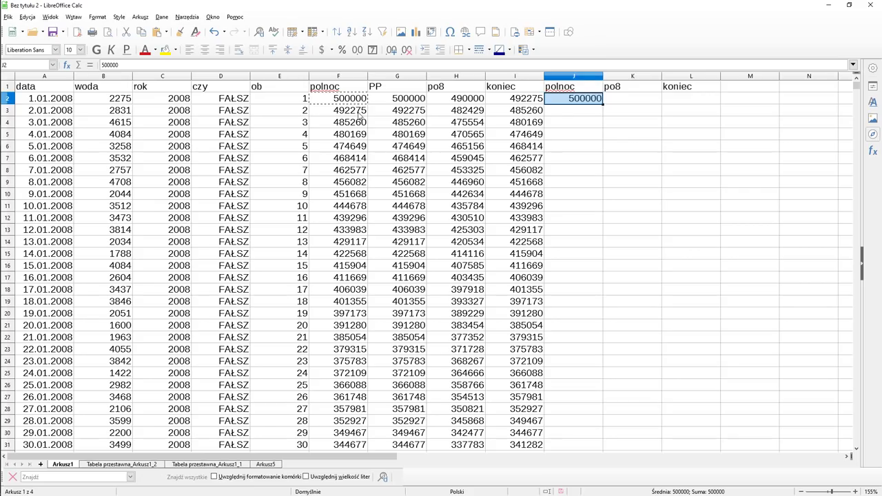
pyautogui.click(359, 114)
pyautogui.hotkey('ctrl', 'c')
pyautogui.click(565, 112)
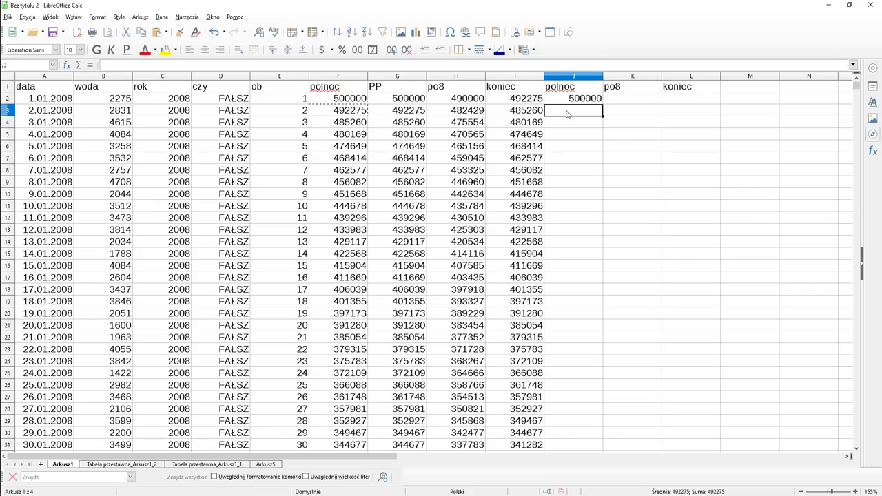
pyautogui.hotkey('ctrl', 'v')
# - Copy the H2 release formula into K2, changing its reference to J2 so it gives 490000
pyautogui.click(408, 102)
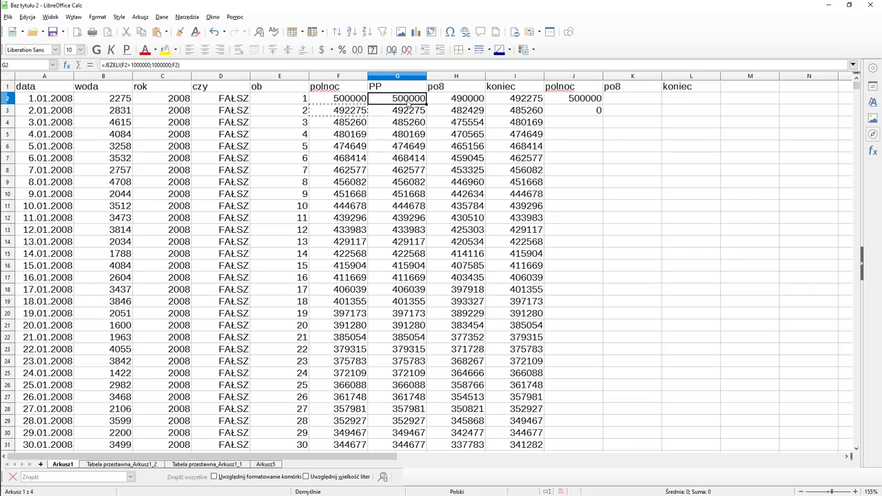
pyautogui.click(455, 102)
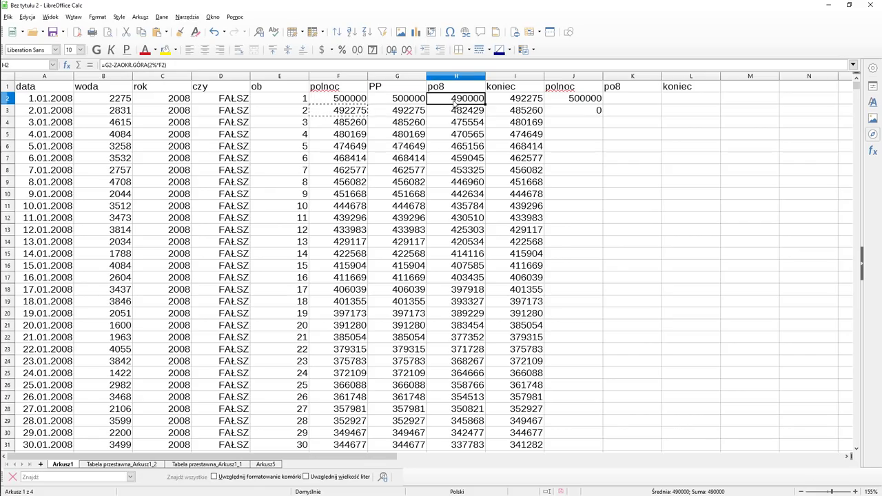
pyautogui.doubleClick(455, 101)
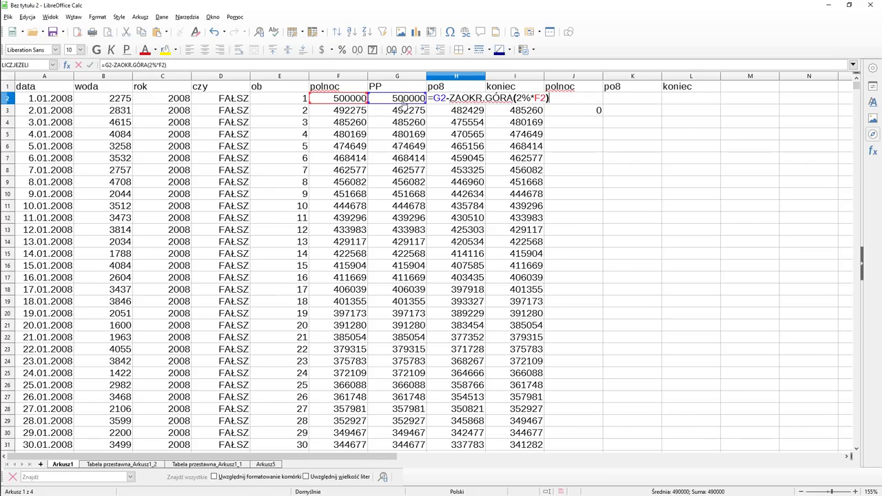
pyautogui.press('Escape')
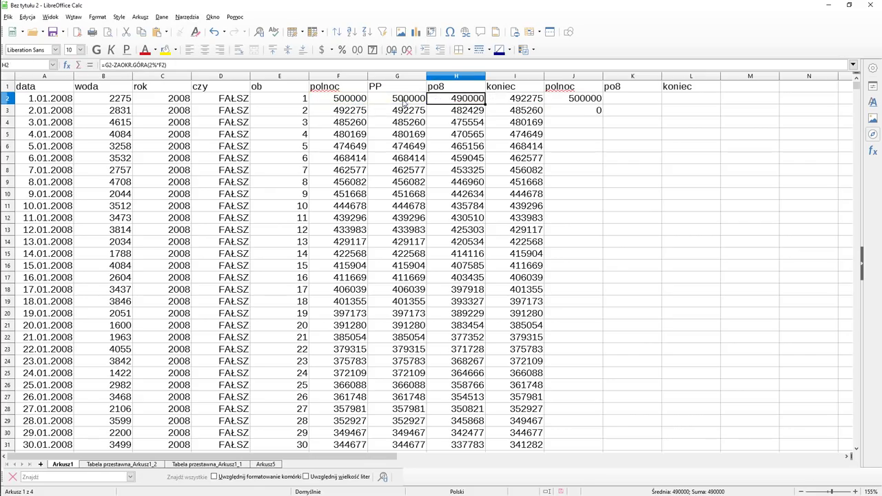
pyautogui.hotkey('ctrl', 'c')
pyautogui.click(627, 99)
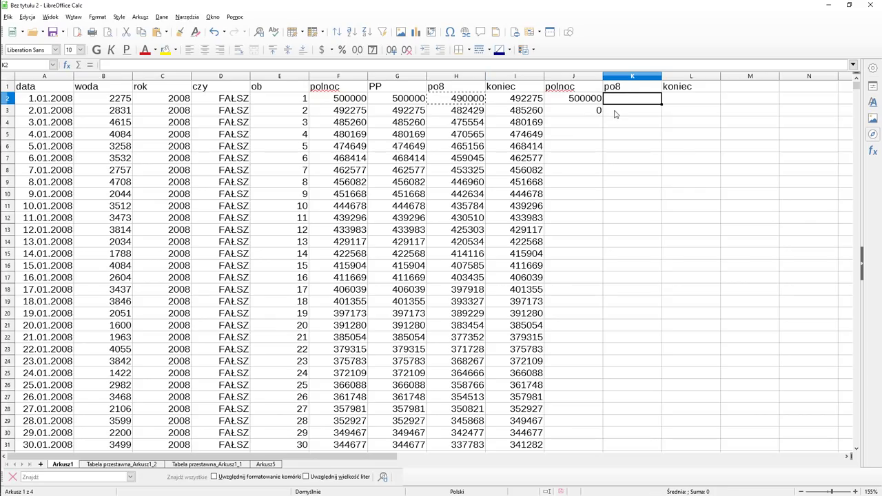
pyautogui.hotkey('ctrl', 'v')
pyautogui.press('F2')
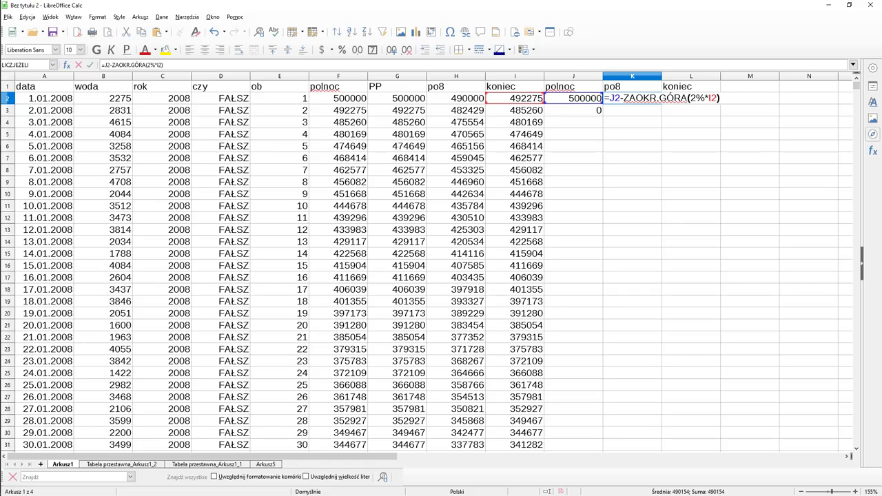
pyautogui.press('Left')
pyautogui.press('Left')
pyautogui.press('Left')
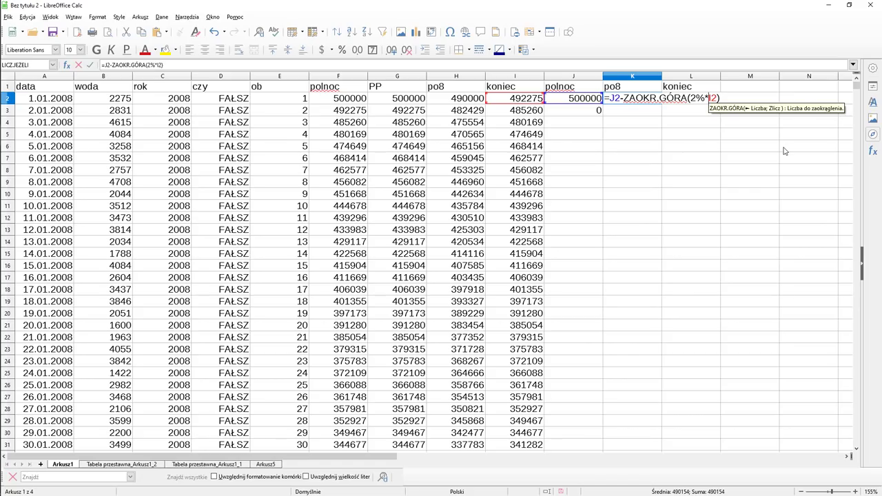
pyautogui.press('Delete')
pyautogui.write('j')
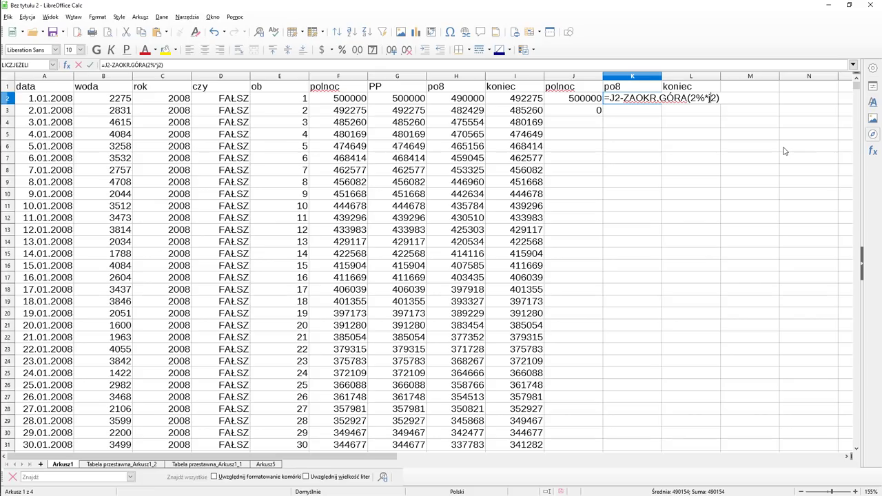
pyautogui.press('Return')
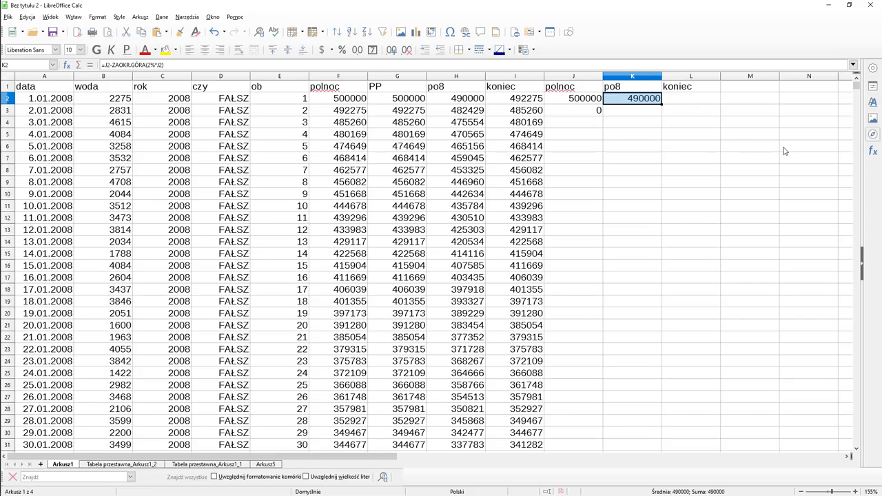
pyautogui.press('Right')
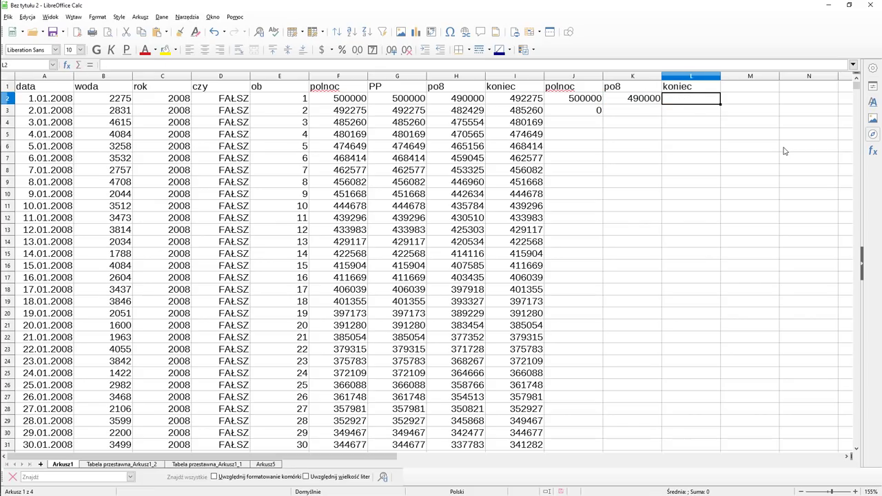
# - Enter =K2+B2 in L2 as the end-of-day level
pyautogui.write('=')
pyautogui.click(637, 100)
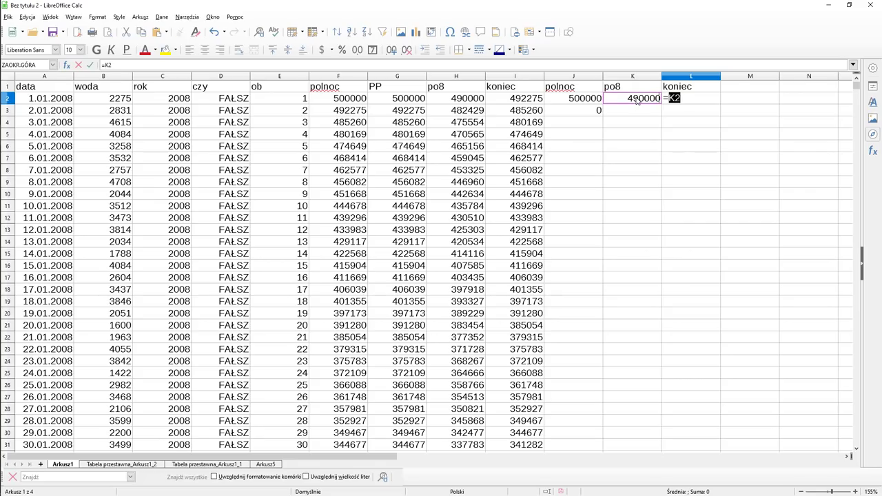
pyautogui.write('+')
pyautogui.click(120, 100)
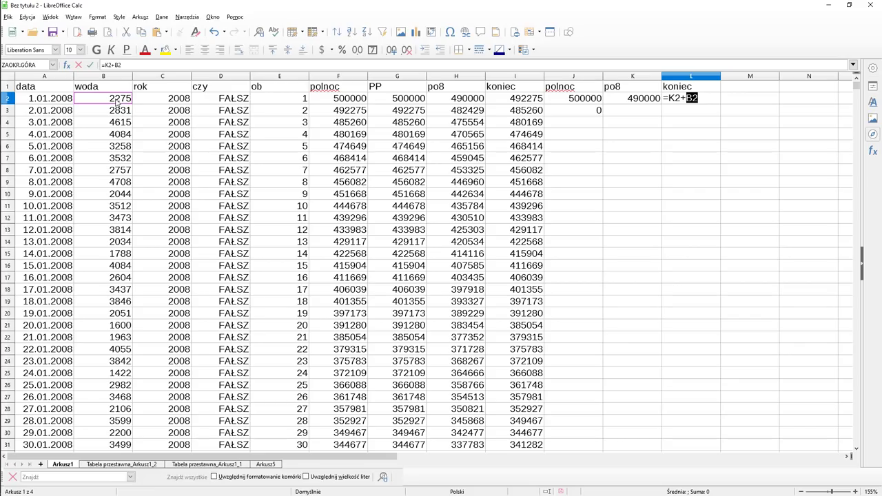
pyautogui.press('Return')
# - Replace J3's formula with =L2 to carry over the previous day's end level
pyautogui.press('Left')
pyautogui.press('Left')
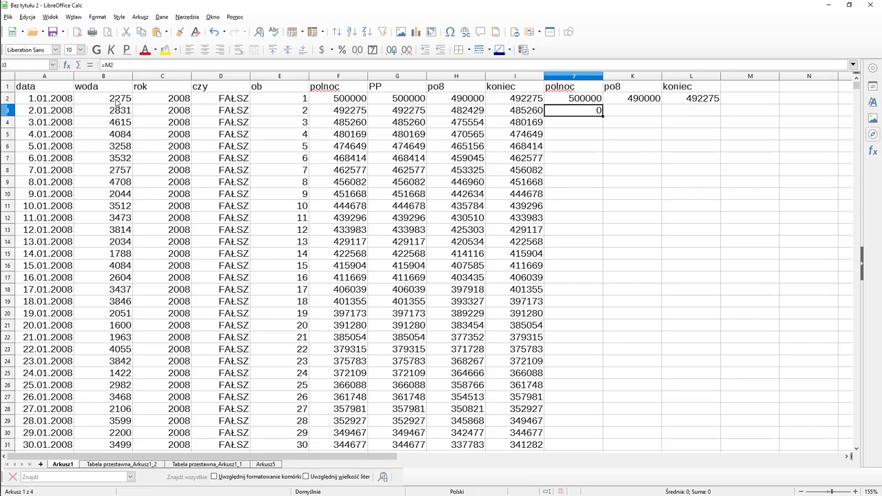
pyautogui.press('F2')
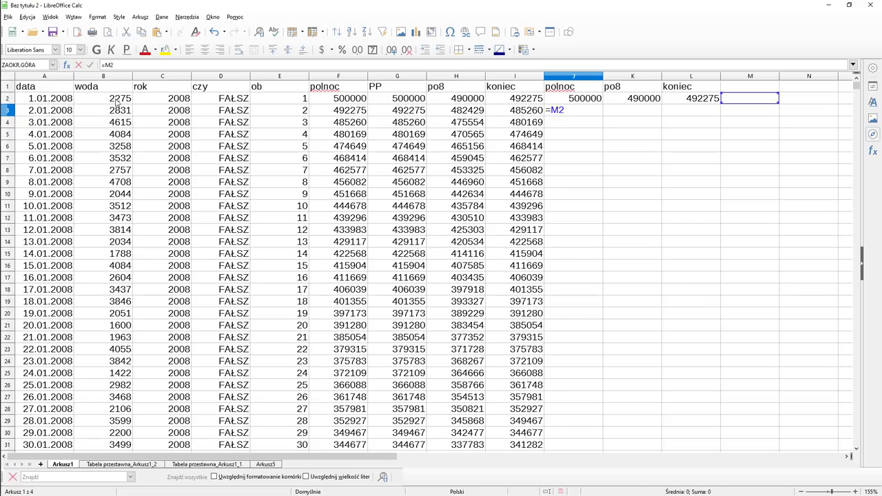
pyautogui.press('Escape')
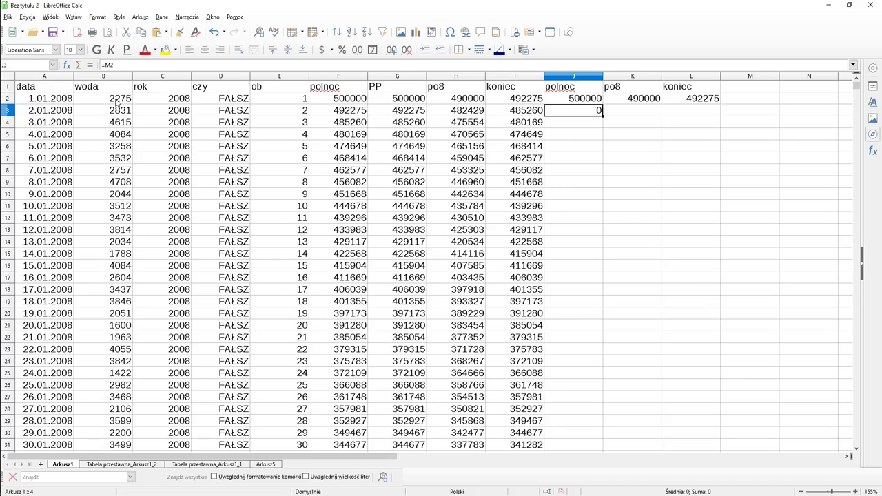
pyautogui.write('=')
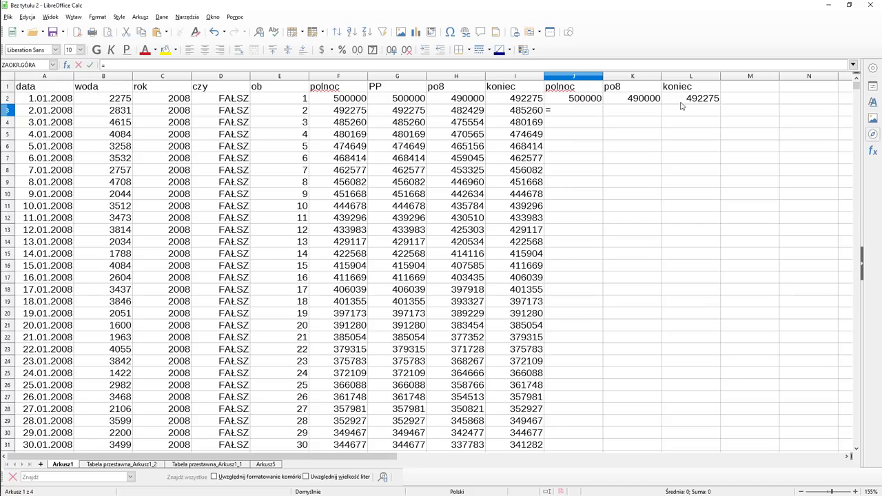
pyautogui.click(690, 101)
pyautogui.press('Return')
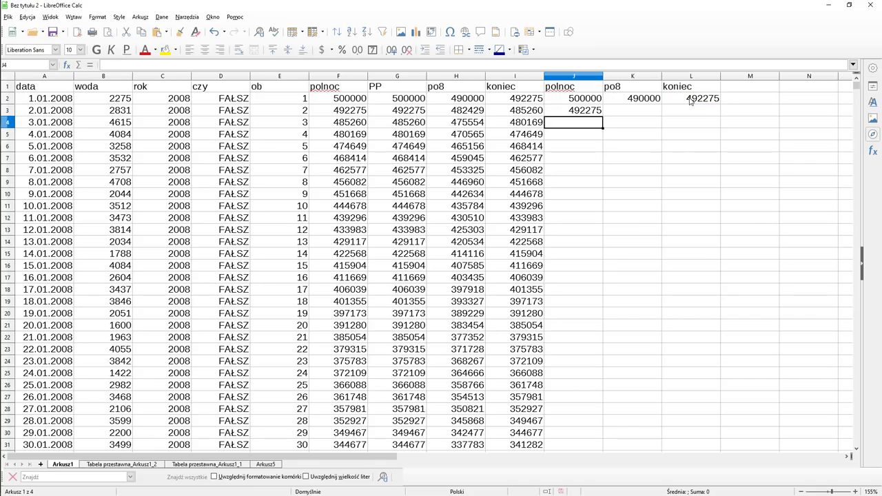
pyautogui.press('Up')
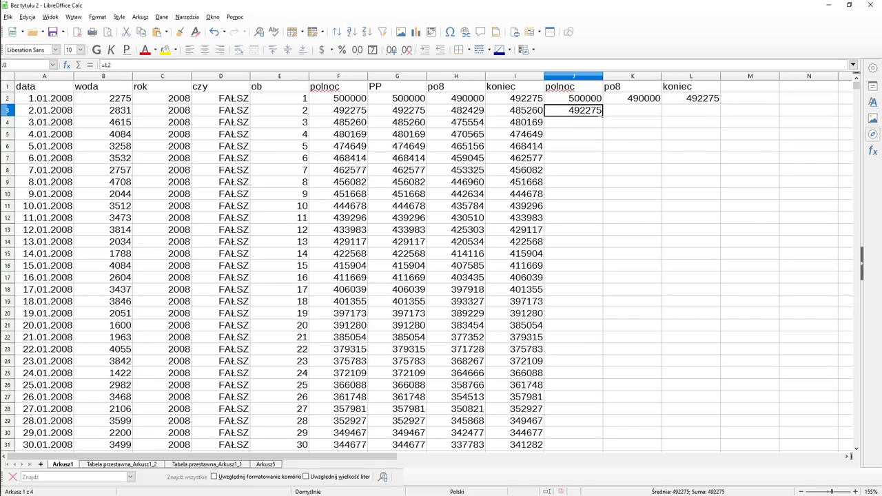
# - Autofill the J, K and L formulas down to row 3654
pyautogui.doubleClick(602, 116)
pyautogui.click(649, 101)
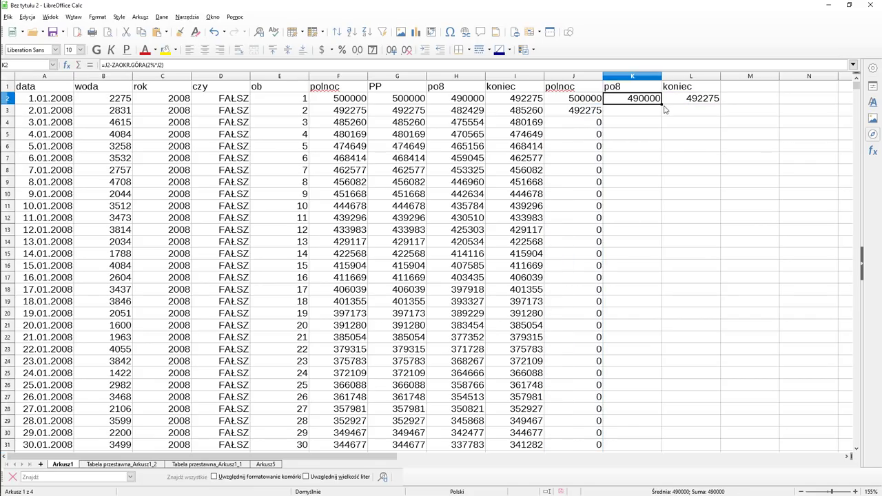
pyautogui.doubleClick(661, 105)
pyautogui.click(700, 101)
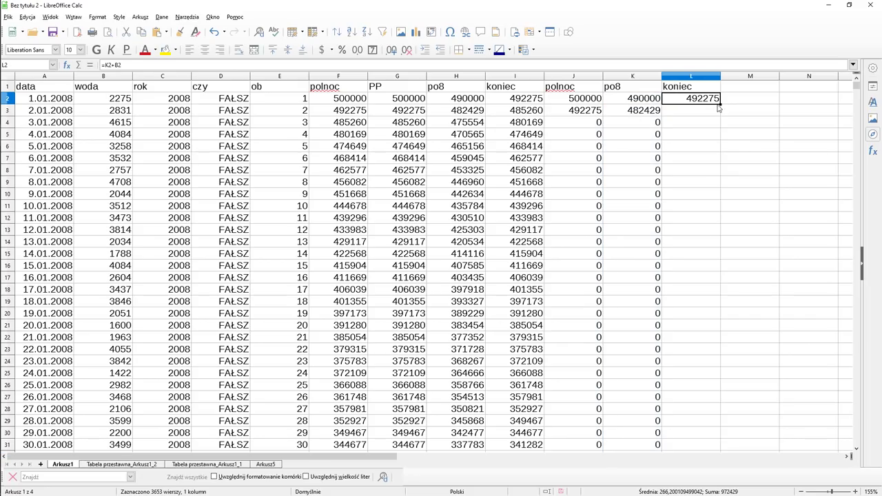
pyautogui.doubleClick(720, 104)
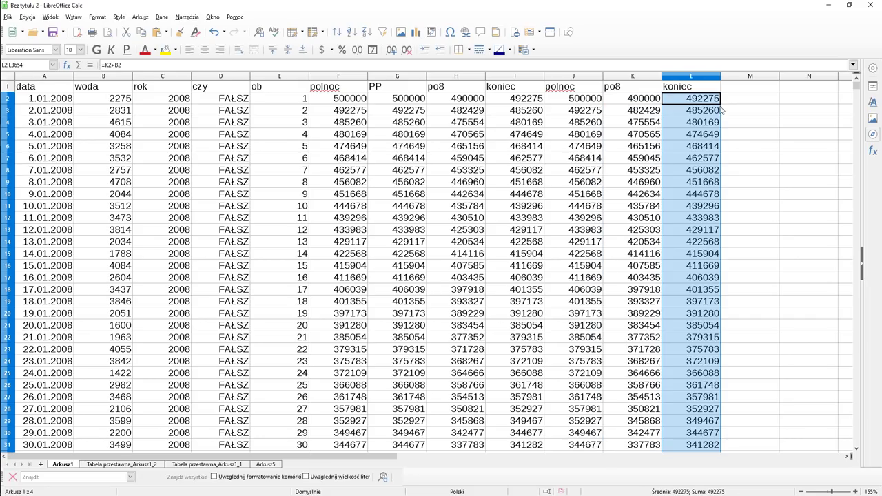
# - Enter =MAKS(J2:J3654) in M4, returning a maximum level of 1399242
pyautogui.hotkey('alt', 'Tab')
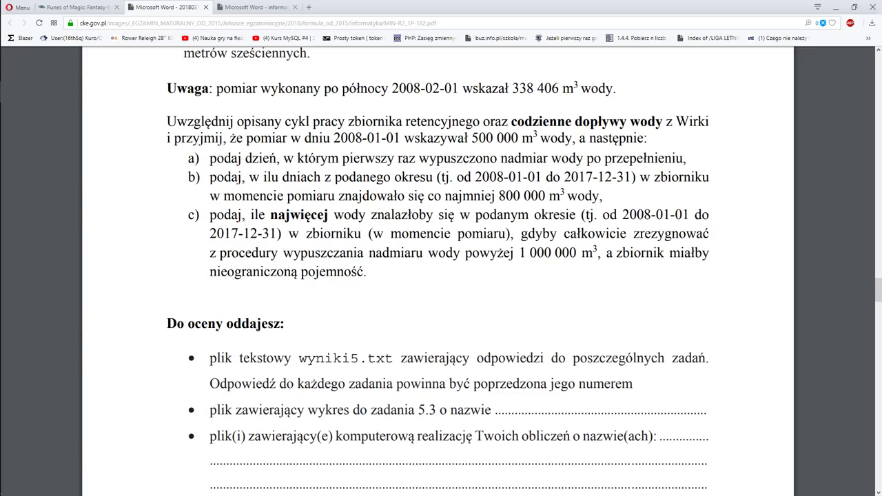
pyautogui.hotkey('alt', 'Tab')
pyautogui.click(745, 127)
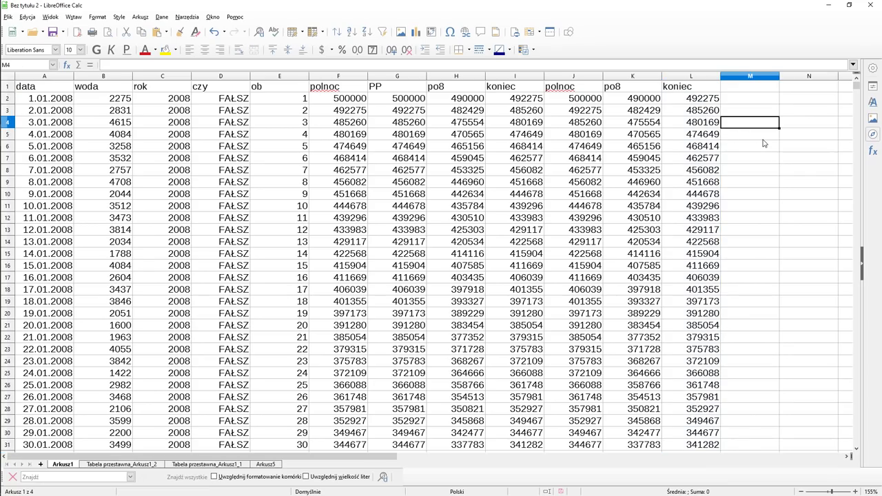
pyautogui.write('=maks')
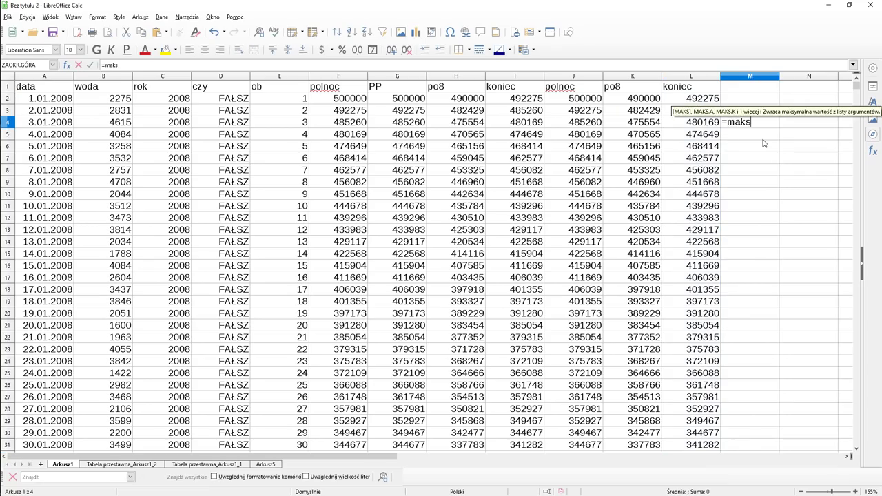
pyautogui.write('(')
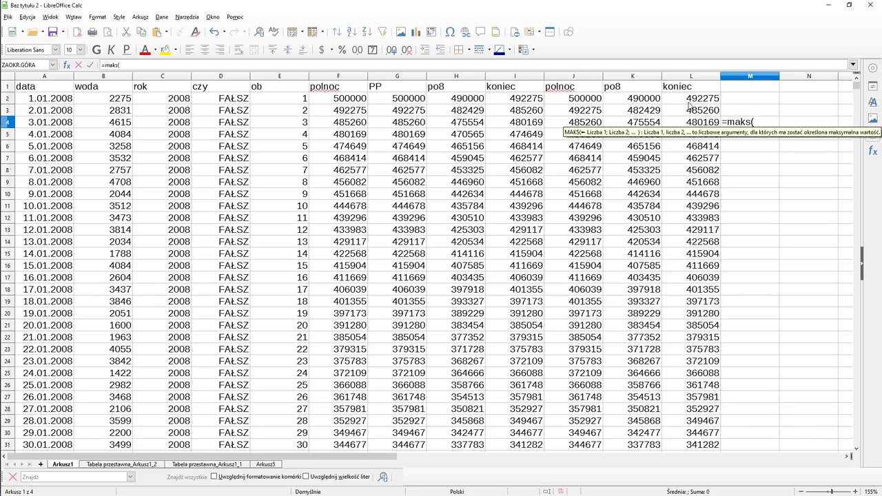
pyautogui.hotkey('alt', 'Tab')
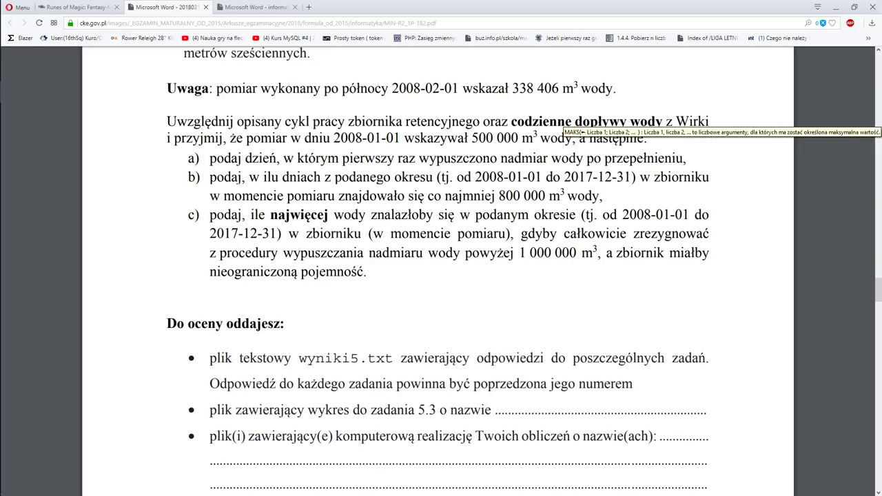
pyautogui.hotkey('alt', 'Tab')
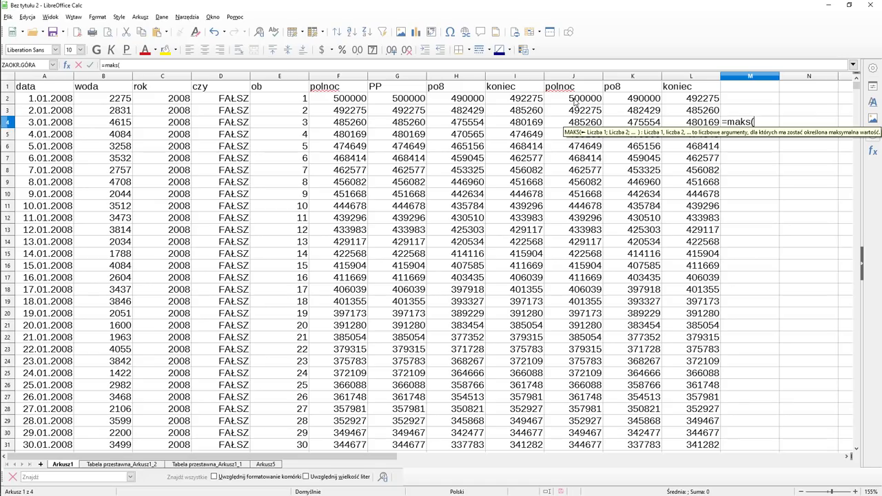
pyautogui.click(575, 101)
pyautogui.hotkey('ctrl', 'shift', 'Down')
pyautogui.press('Return')
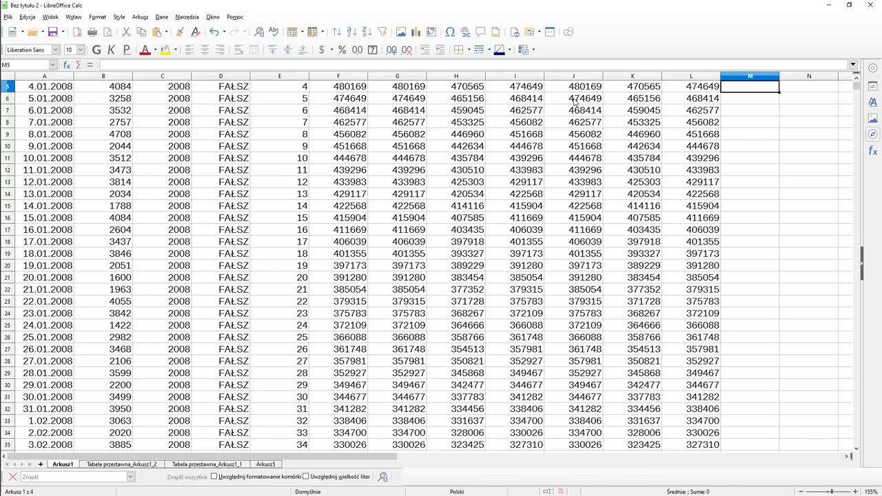
pyautogui.press('Up')
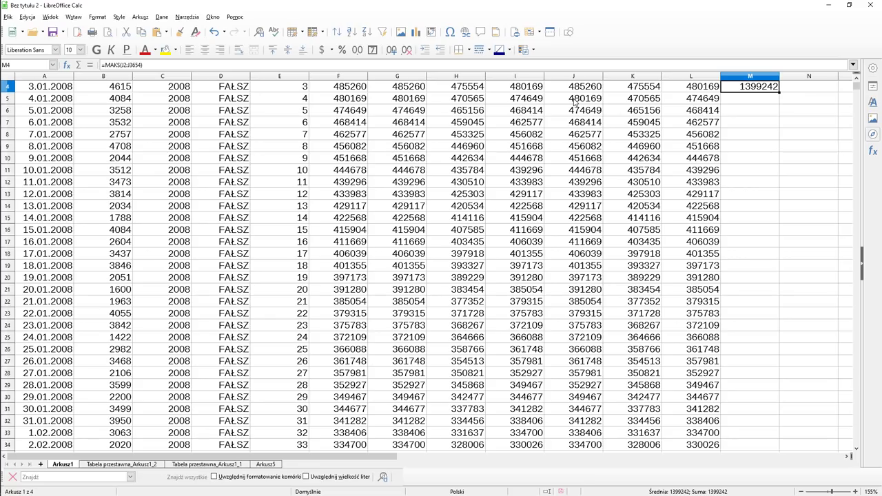
pyautogui.hotkey('alt', 'Tab')
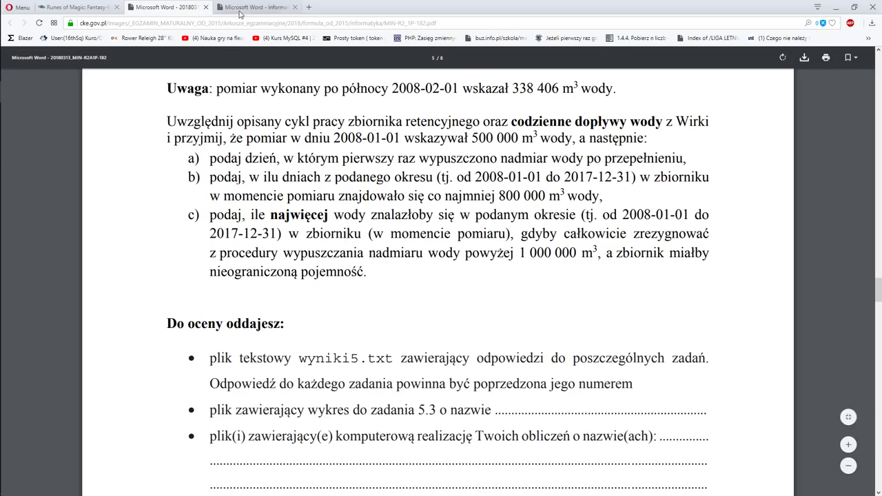
# - Check the answer key's part c) value of 1 399 242 m³ against the spreadsheet maximum
pyautogui.click(256, 7)
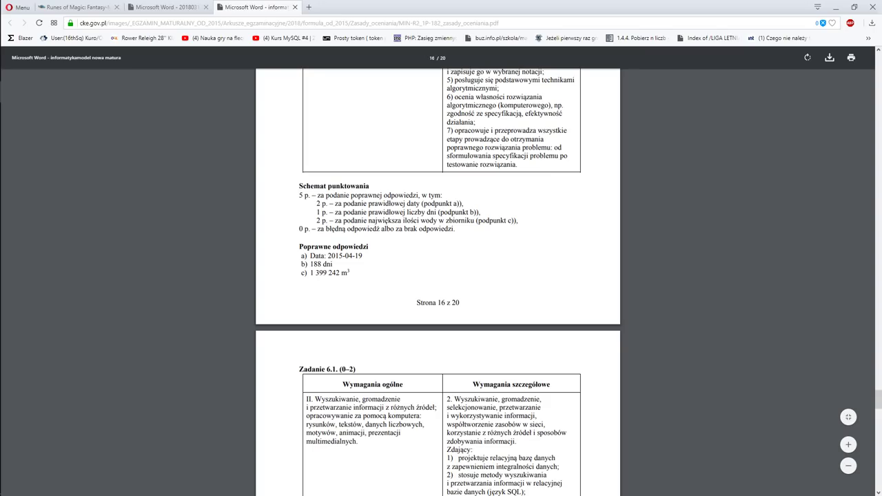
pyautogui.hotkey('alt', 'Tab')
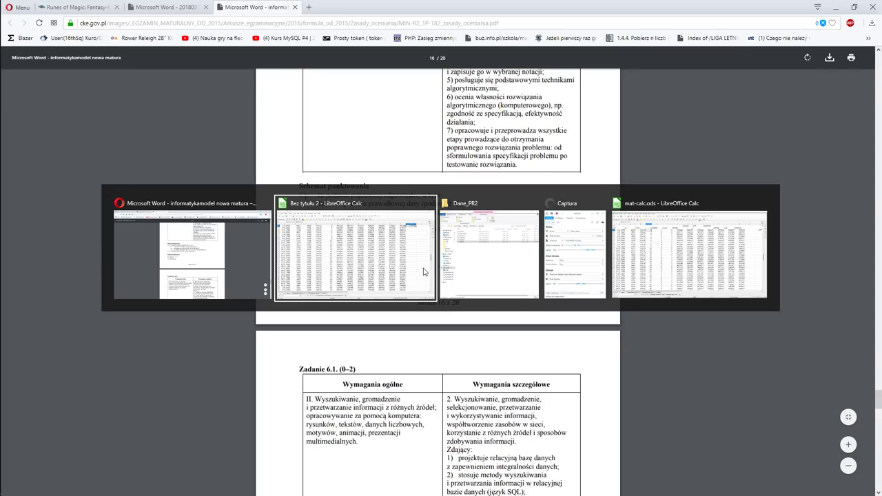